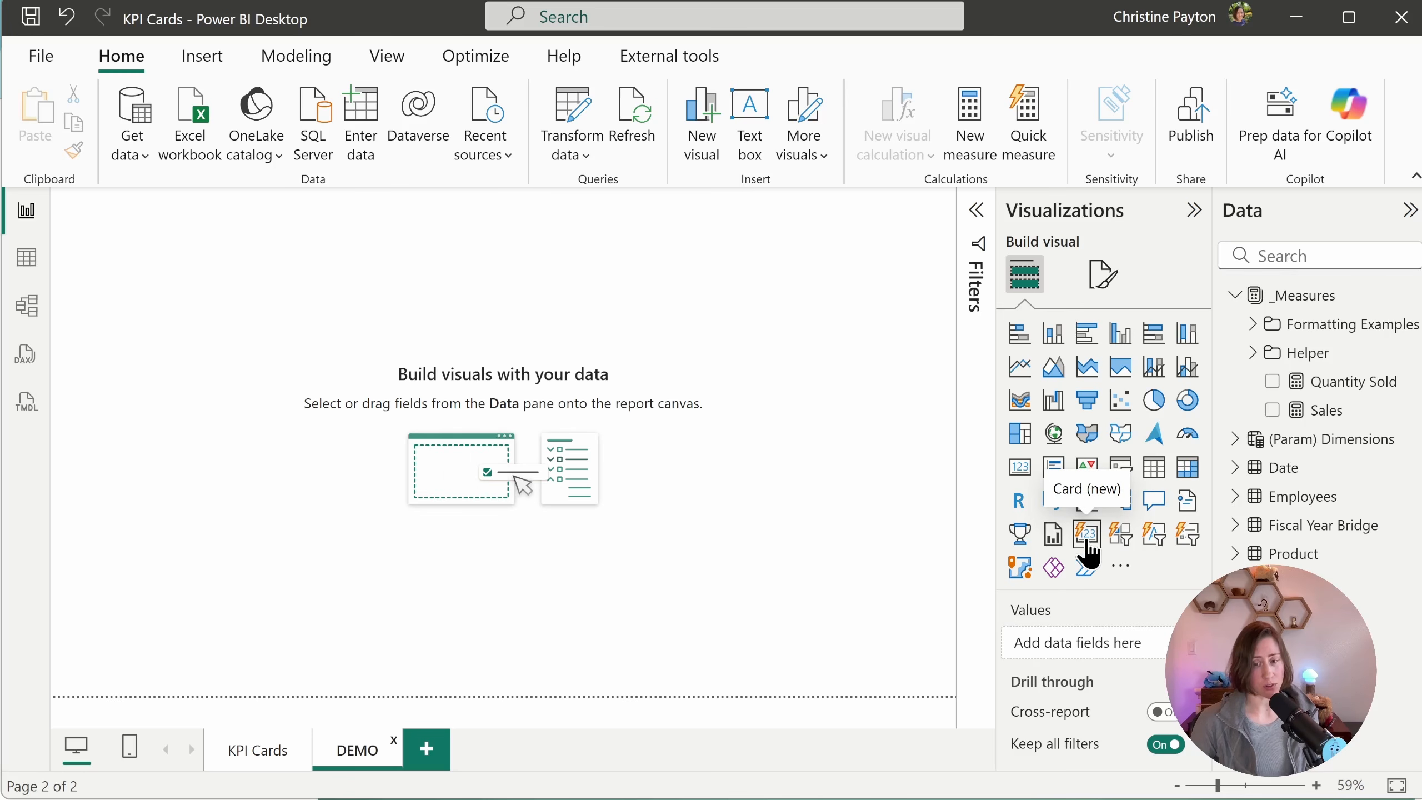
Step: Add a Card (new) visual showing the Sales measure to the page's upper-left area and enlarge it slightly
click(1088, 542)
drag(152, 251, 203, 289)
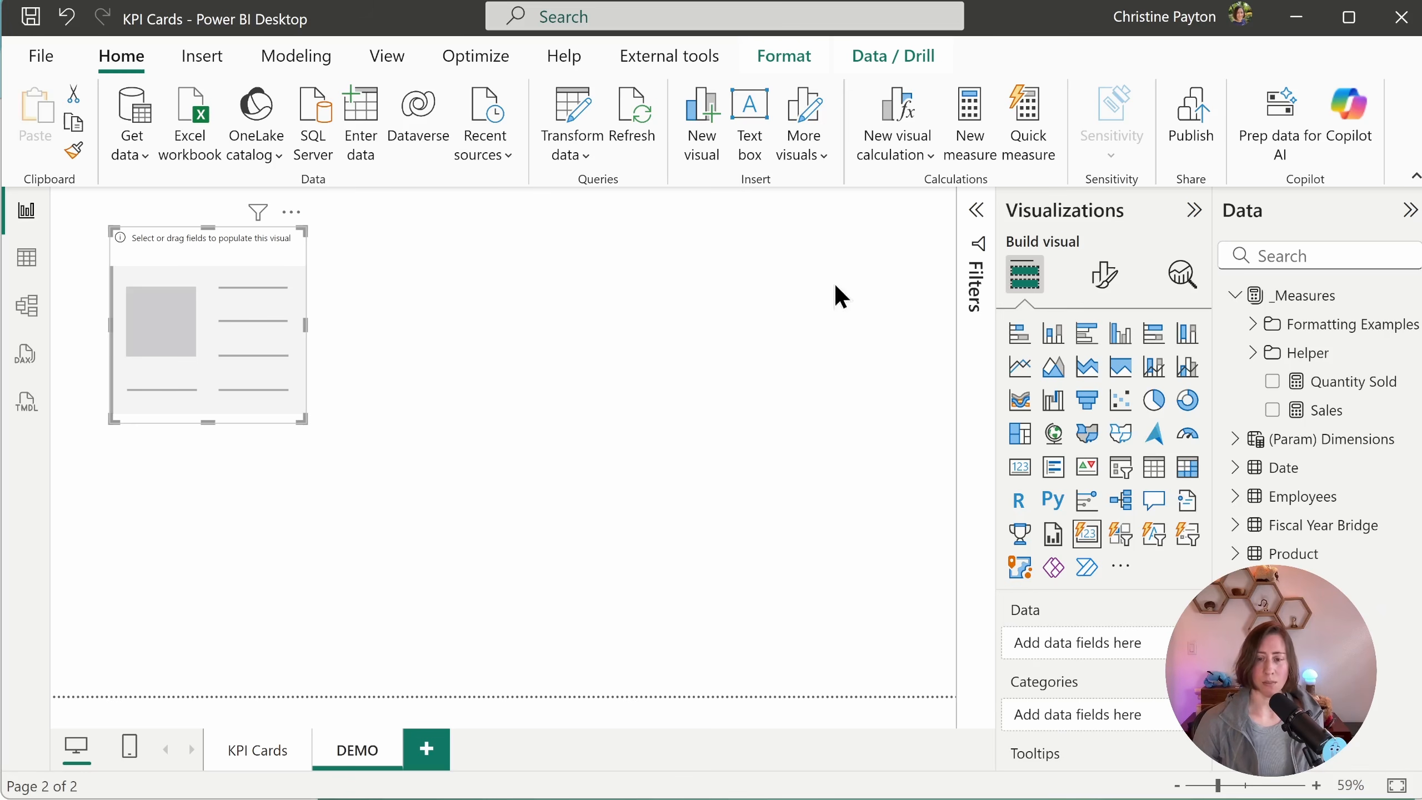
click(1273, 410)
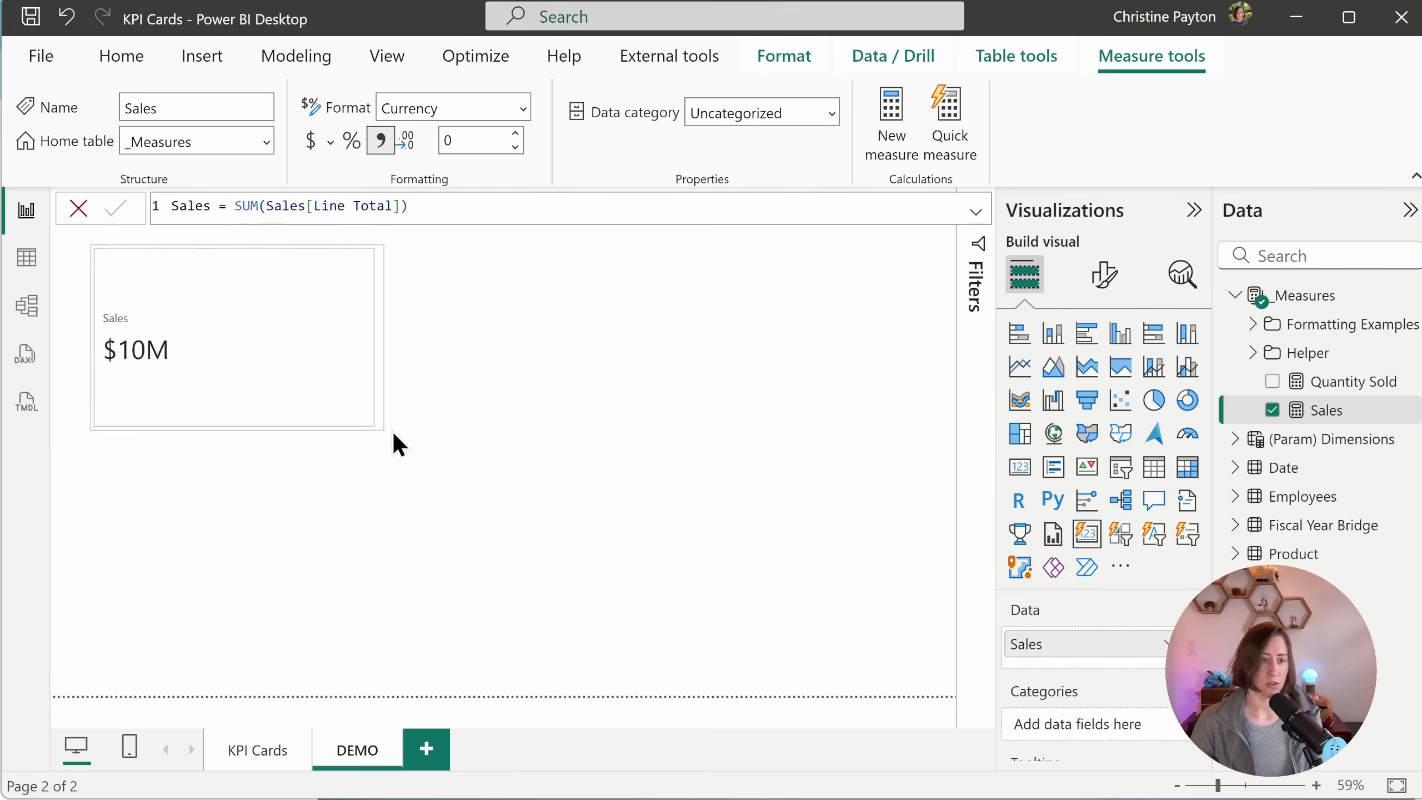
mouse_move(393, 431)
mouse_down()
mouse_move(381, 409)
mouse_move(381, 430)
mouse_move(405, 439)
mouse_up()
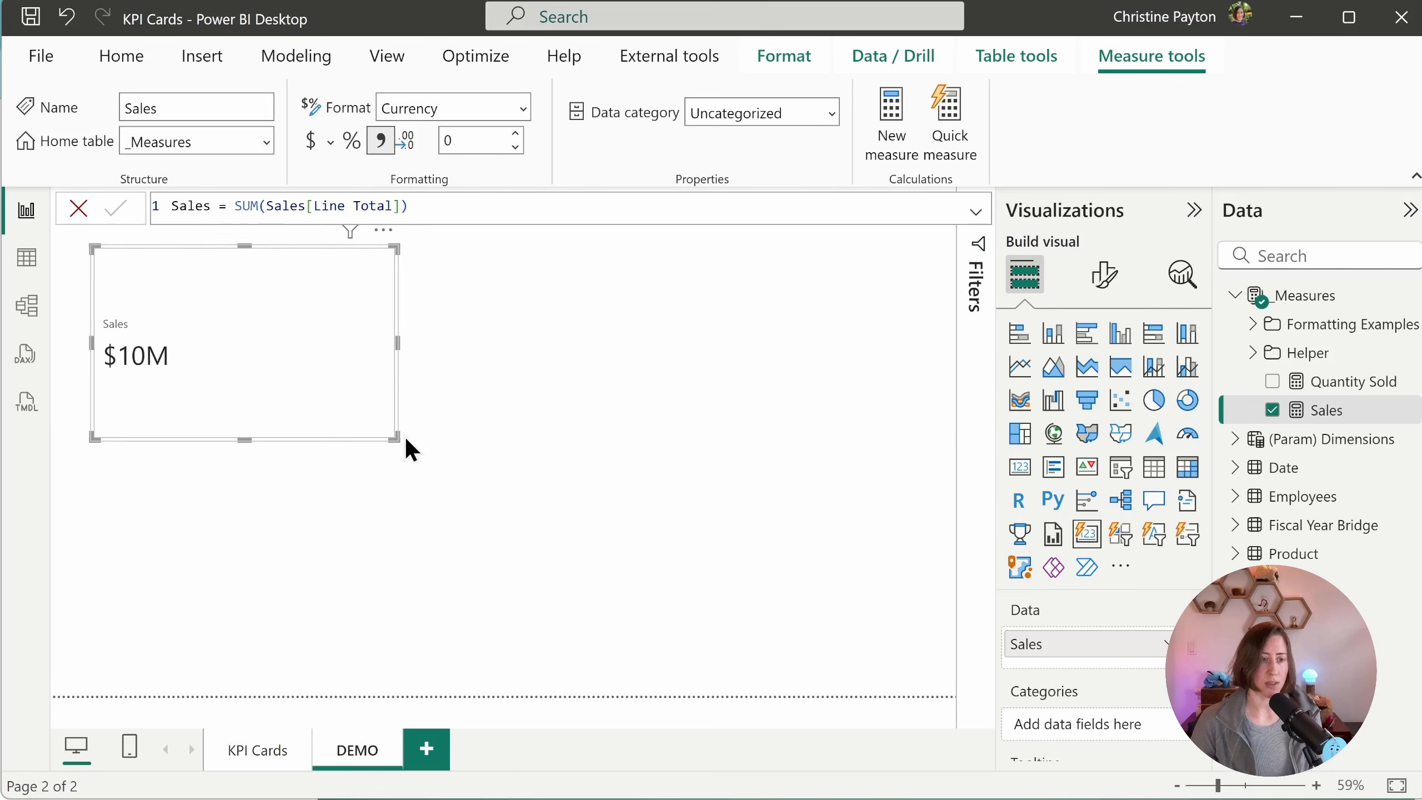
Step: Set the card's callout value font size to 34
click(1104, 280)
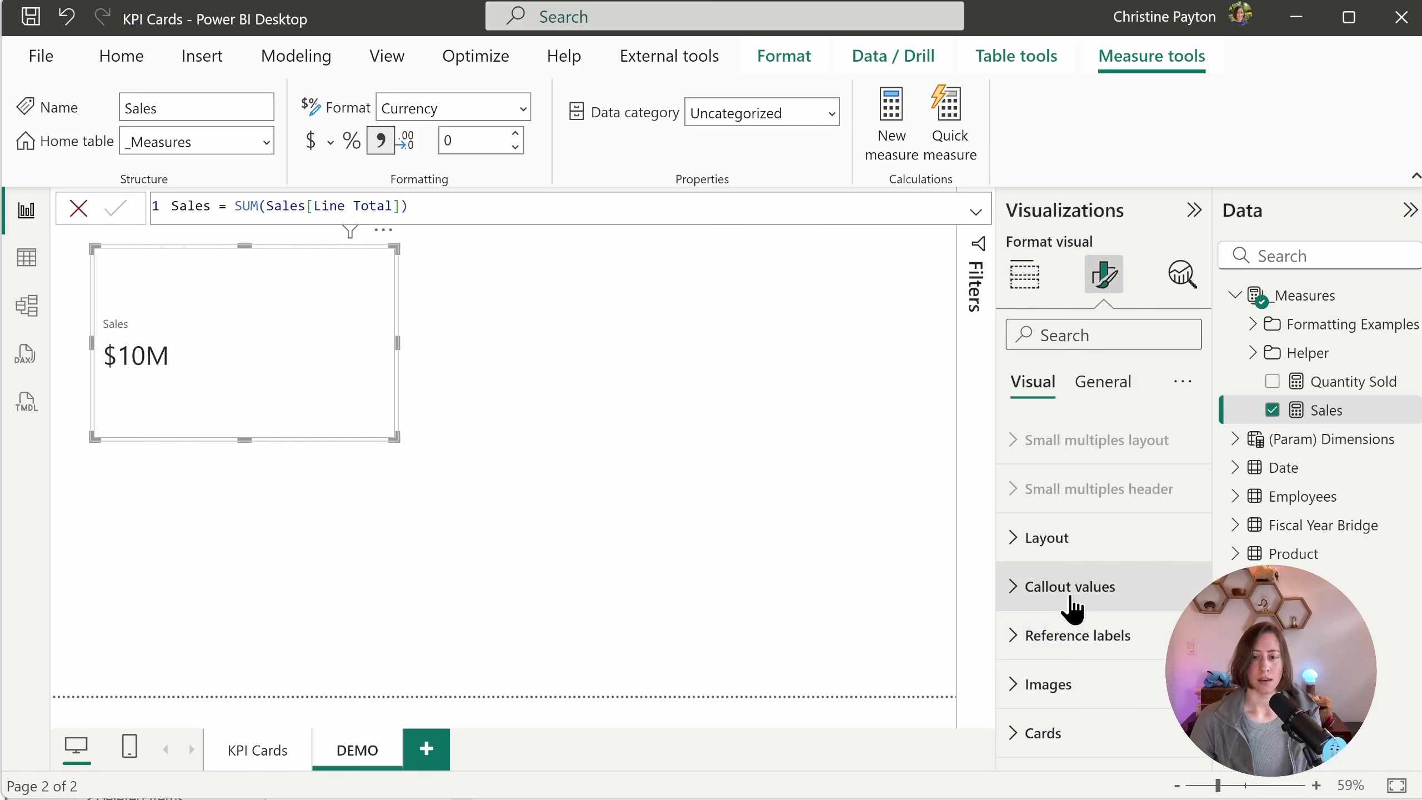
click(1070, 602)
scroll(1118, 559, down, 5)
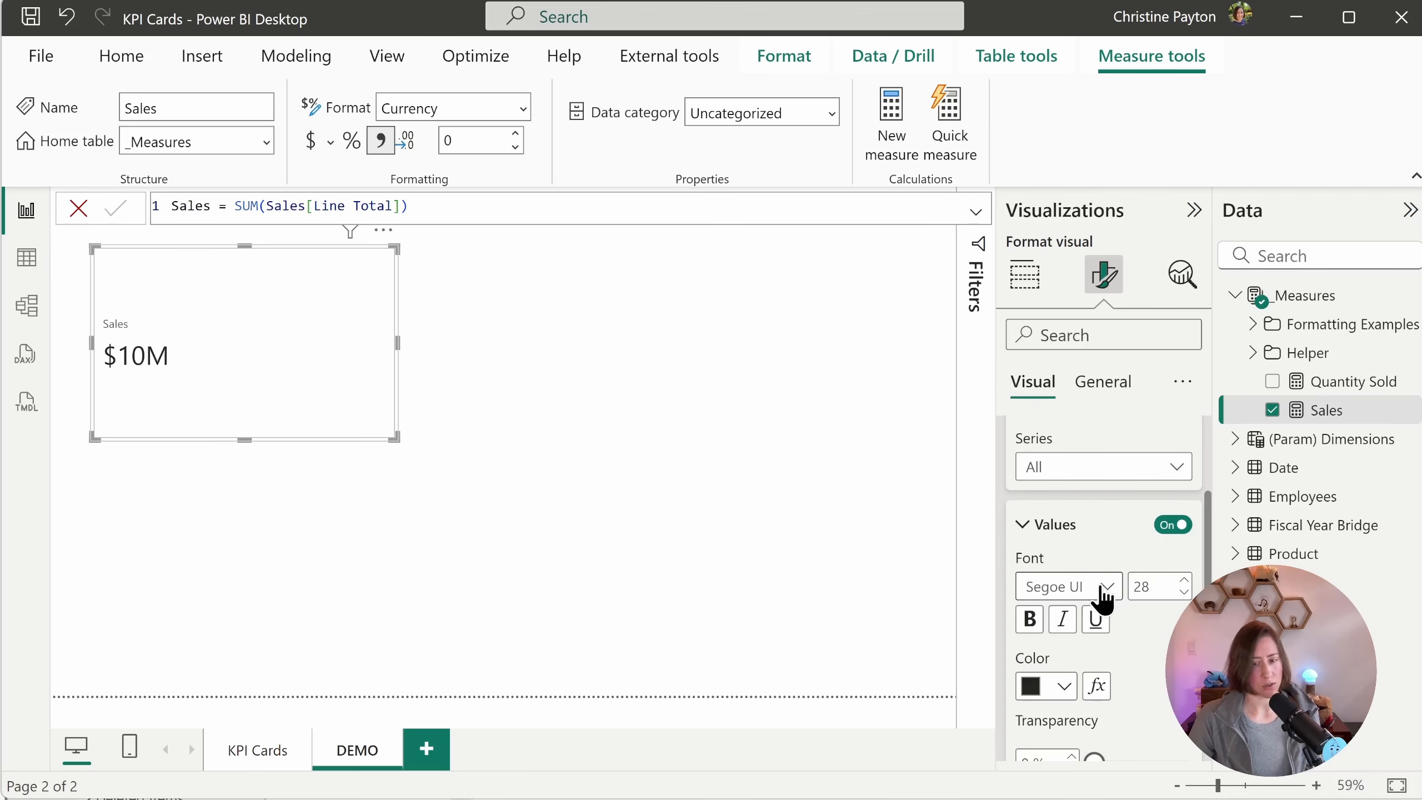
click(1175, 588)
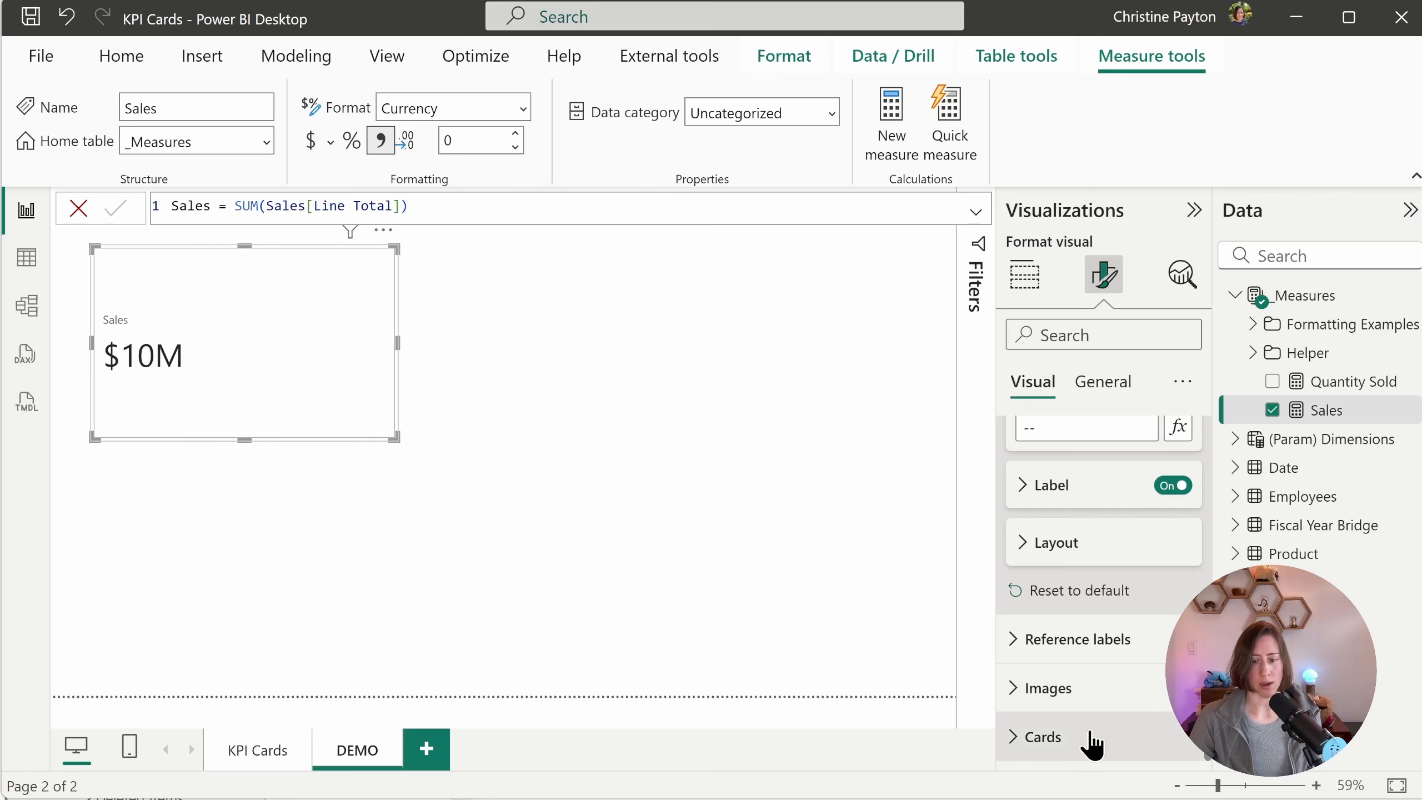
Step: Change the card's shape to Rounded Rectangle with 10 px rounded corners
click(1091, 742)
scroll(1120, 560, down, 5)
click(1163, 561)
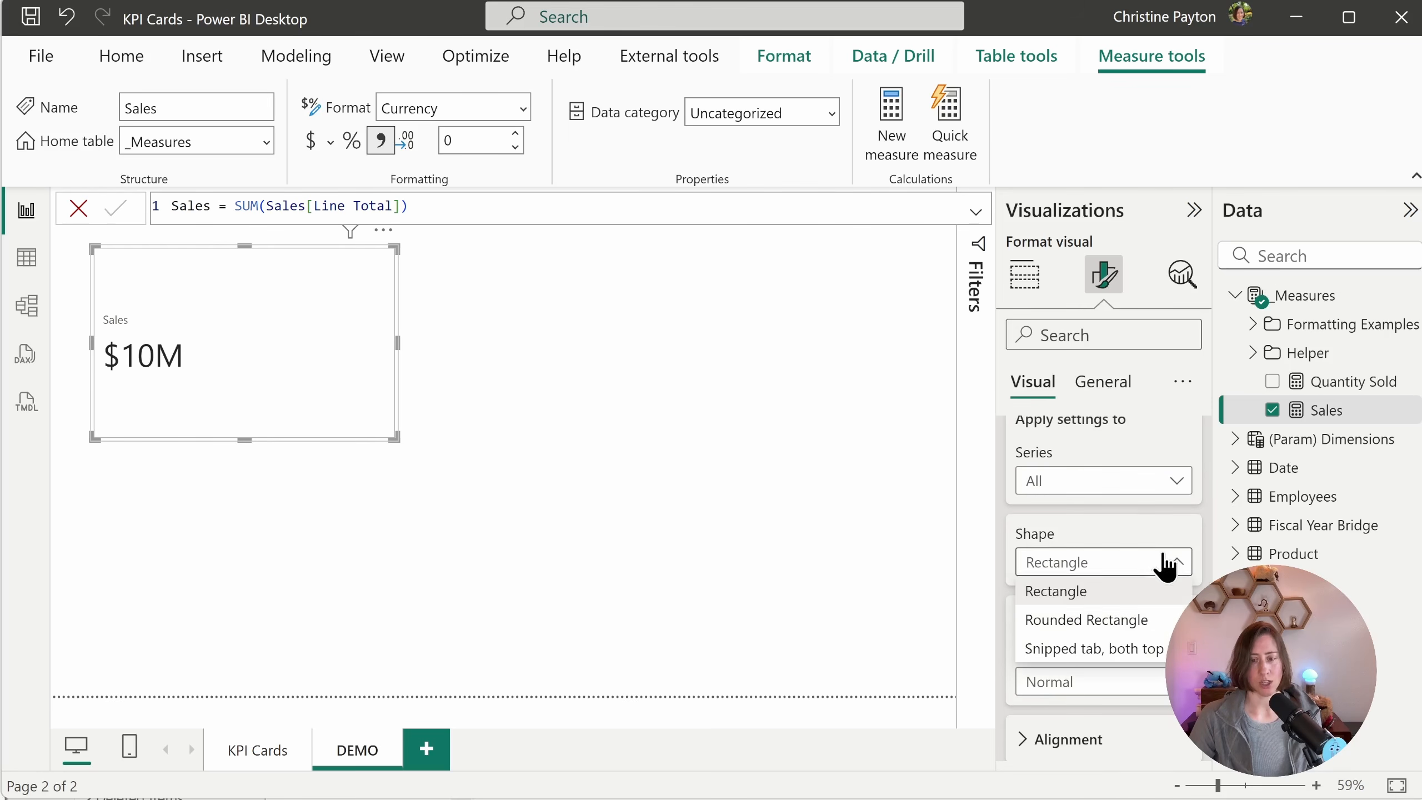
click(1155, 616)
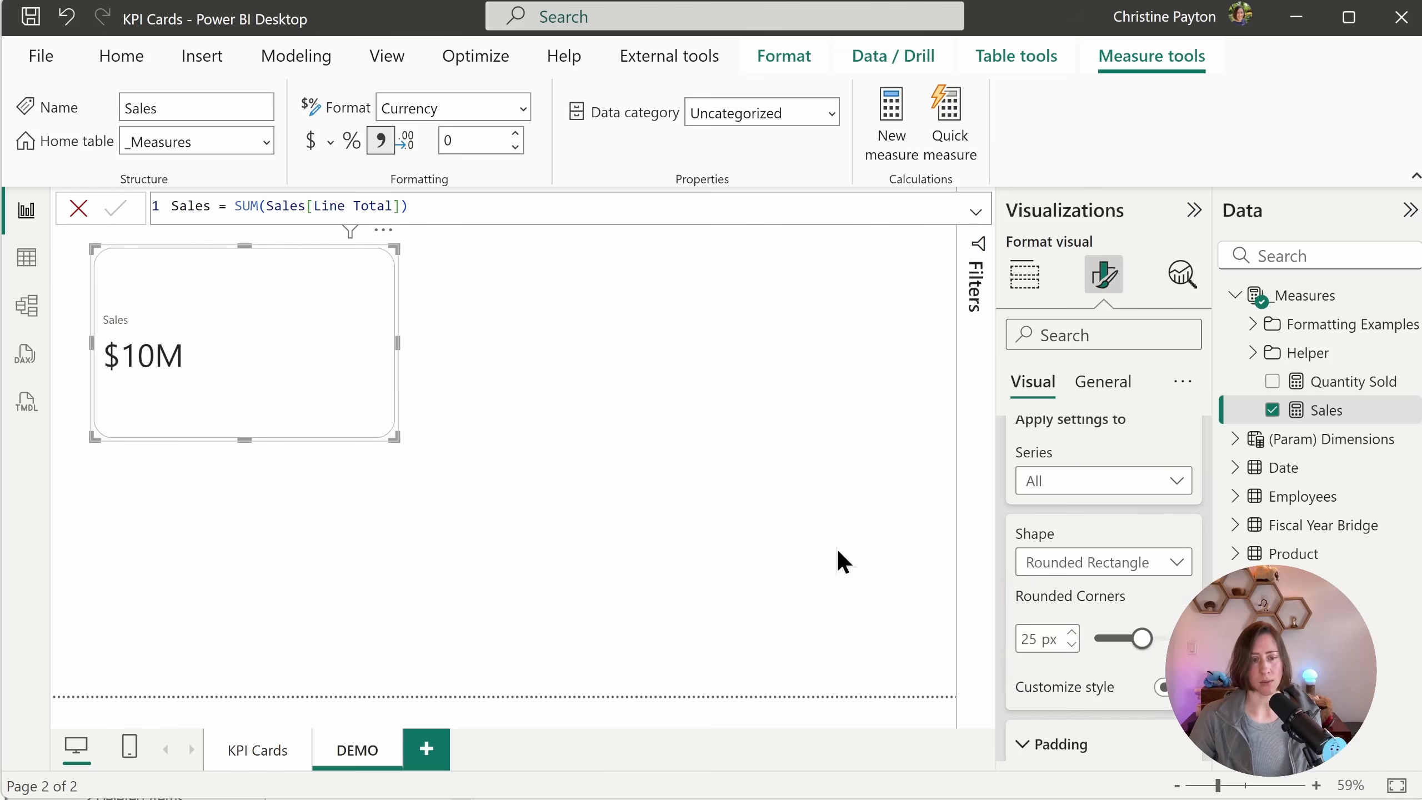
click(1026, 637)
text(10)
Step: Set the card's background color to #035F5F and turn off its border
scroll(1069, 560, down, 5)
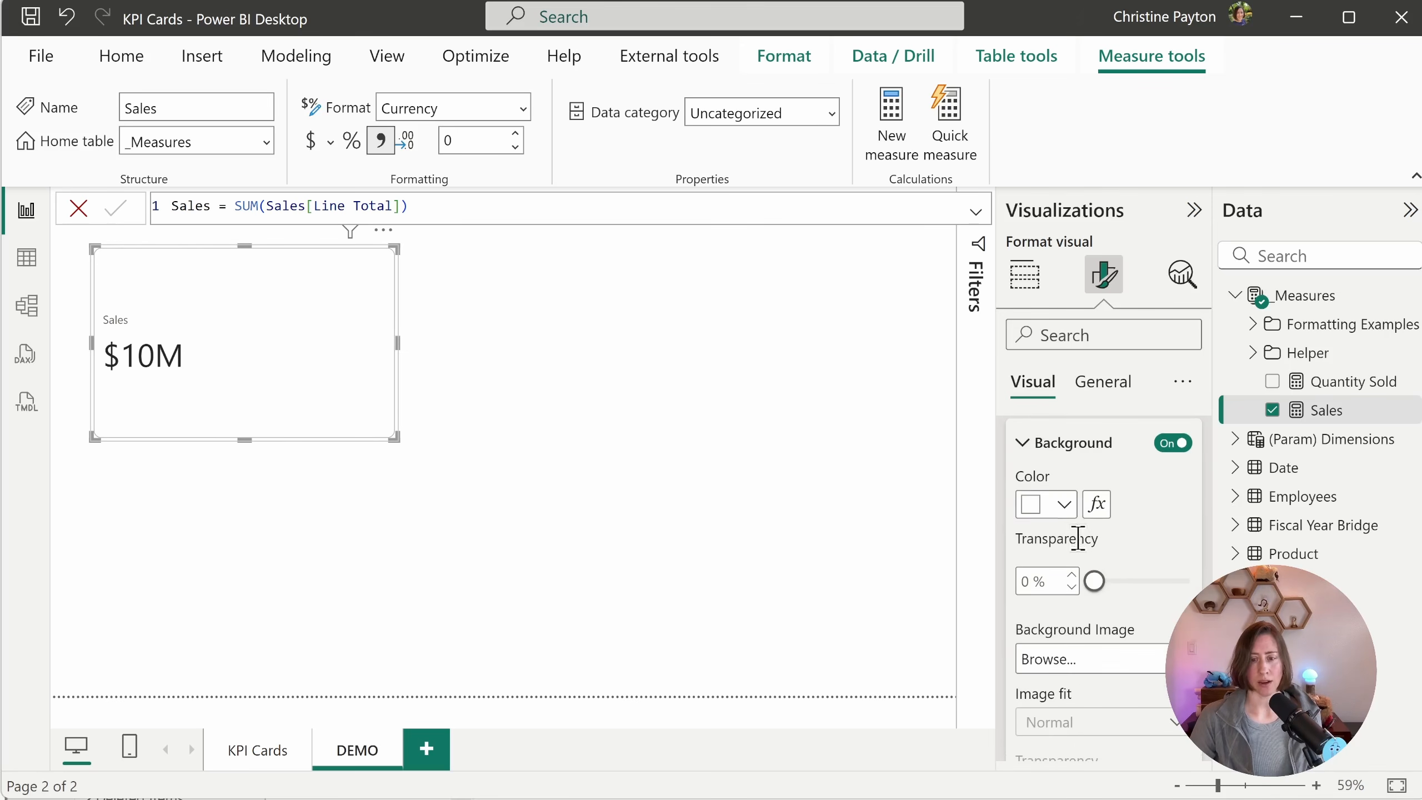
click(1062, 506)
click(1116, 446)
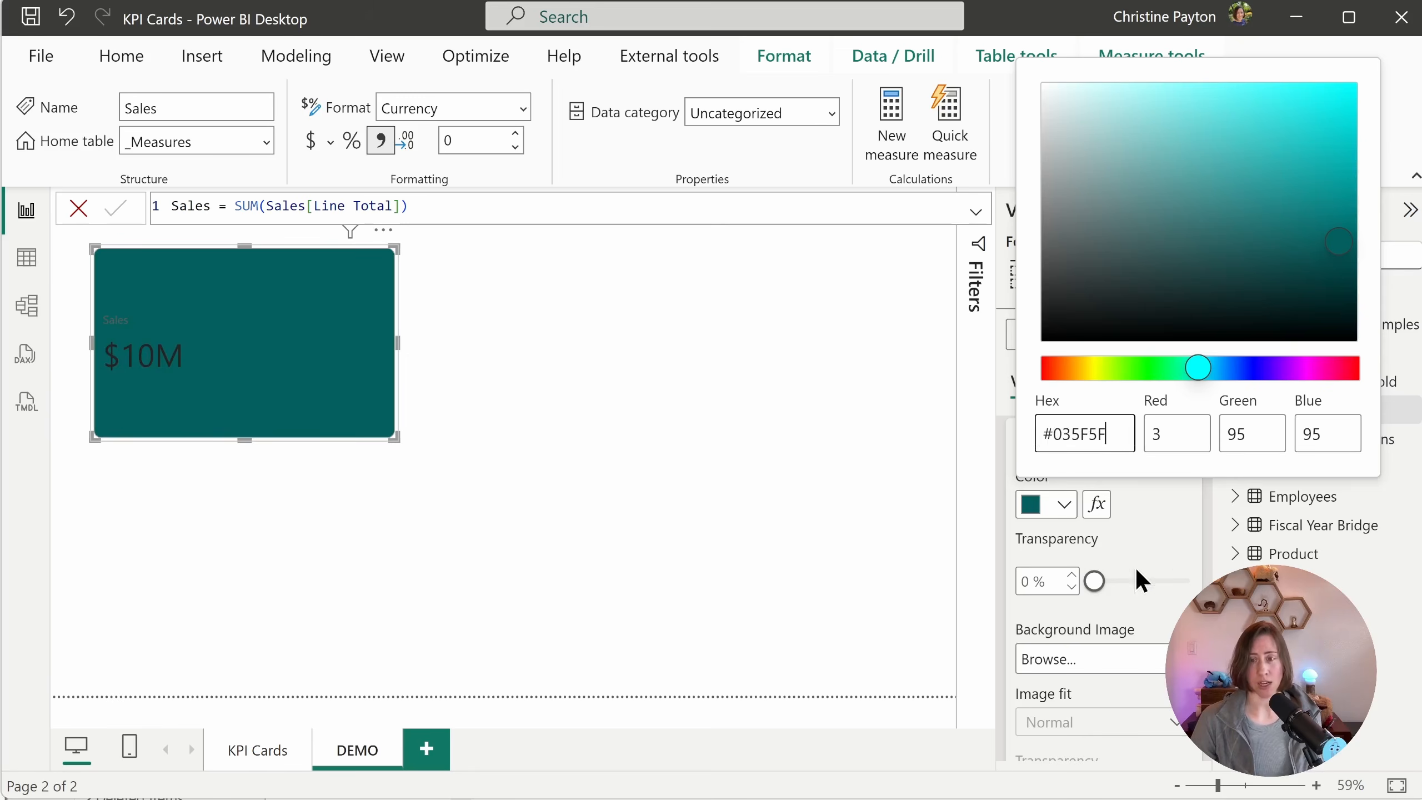
scroll(1169, 553, down, 3)
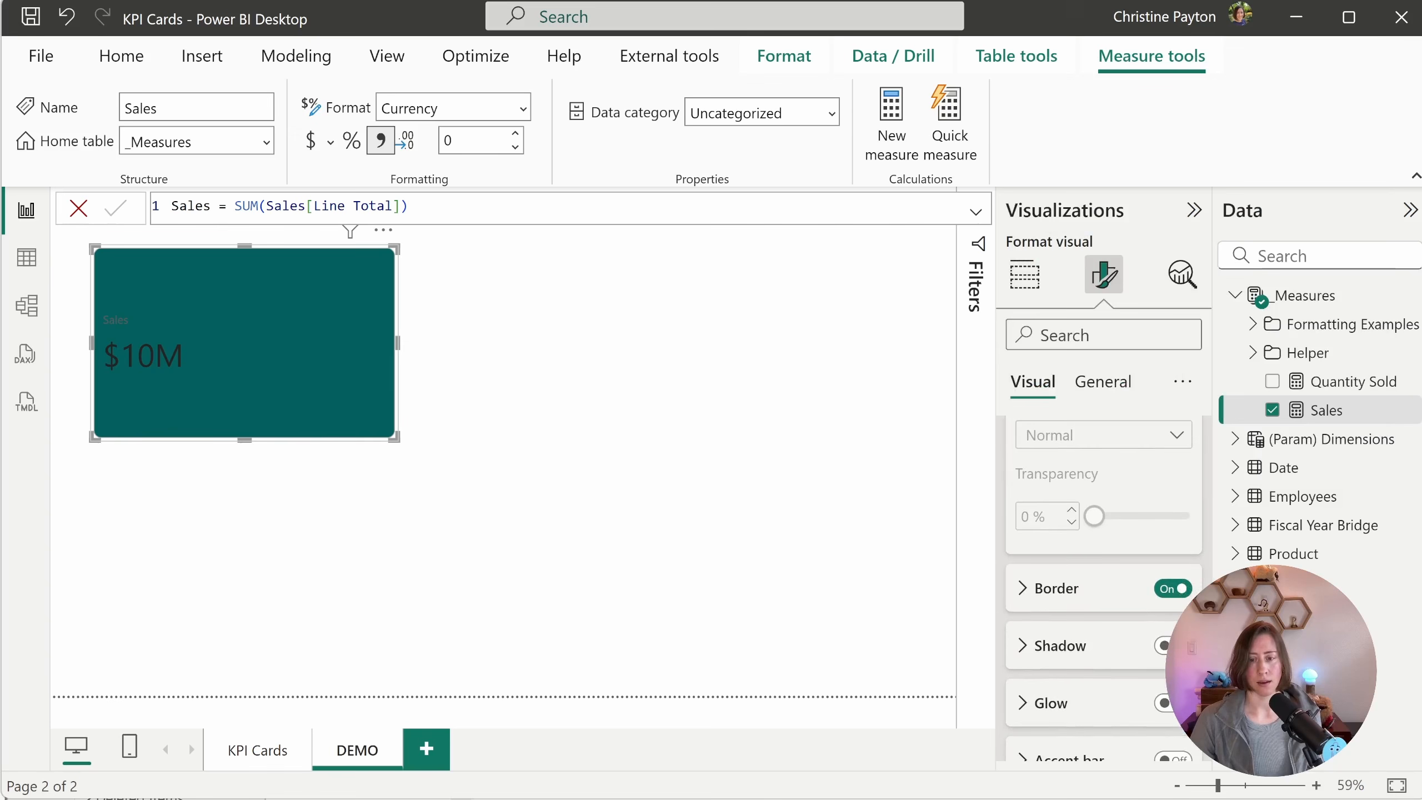
click(1166, 589)
Step: Change the callout value's font color to White
scroll(1165, 593, up, 5)
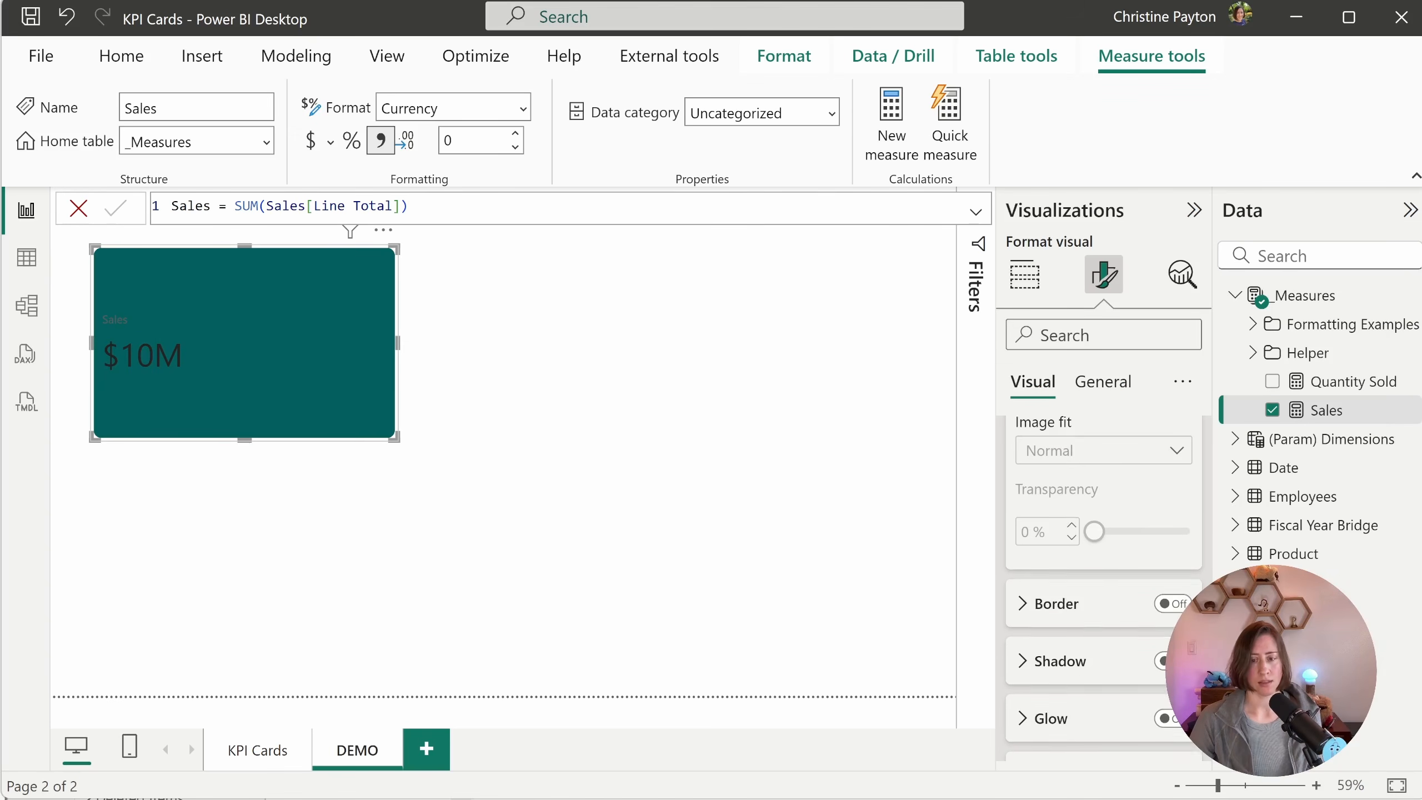
scroll(1175, 555, up, 10)
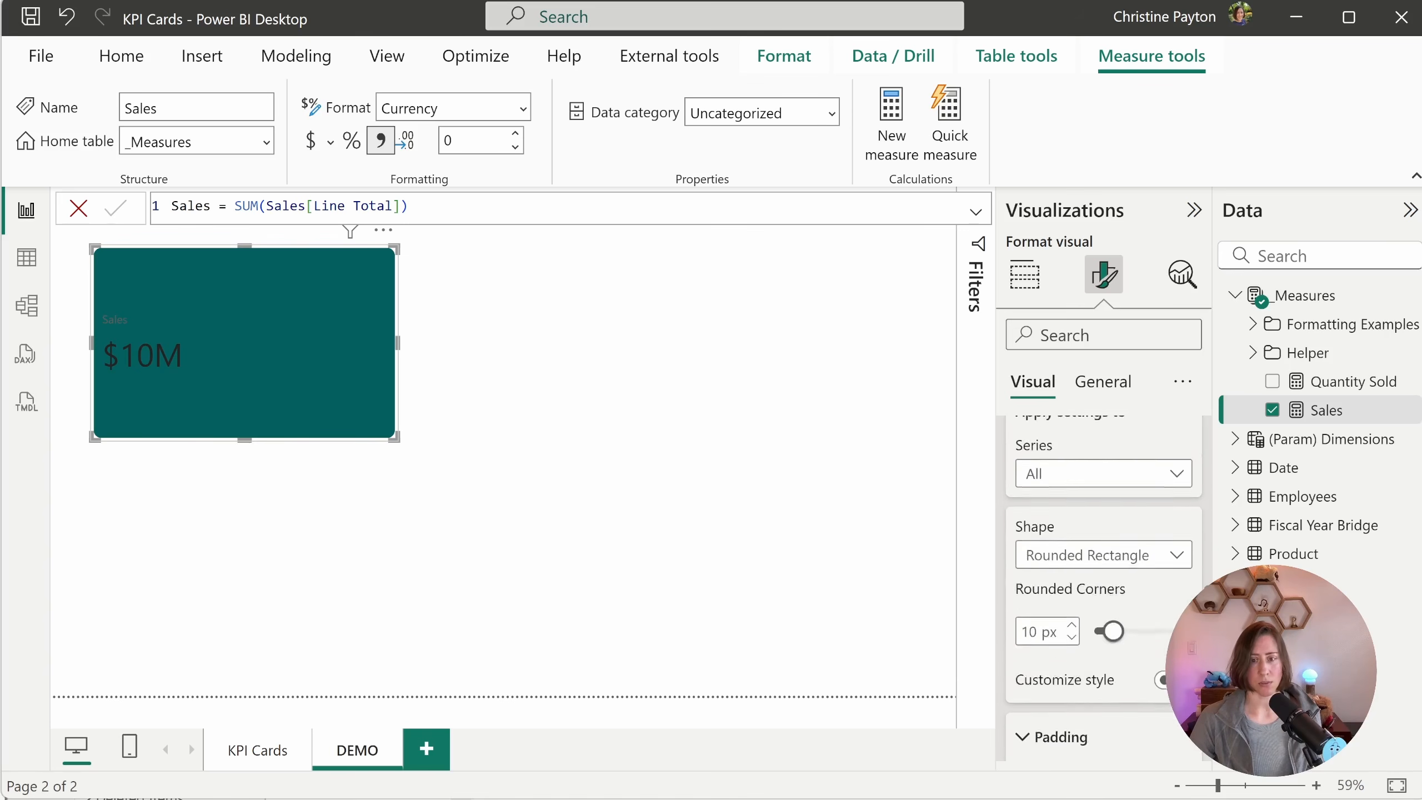
click(1198, 471)
scroll(1197, 470, down, 3)
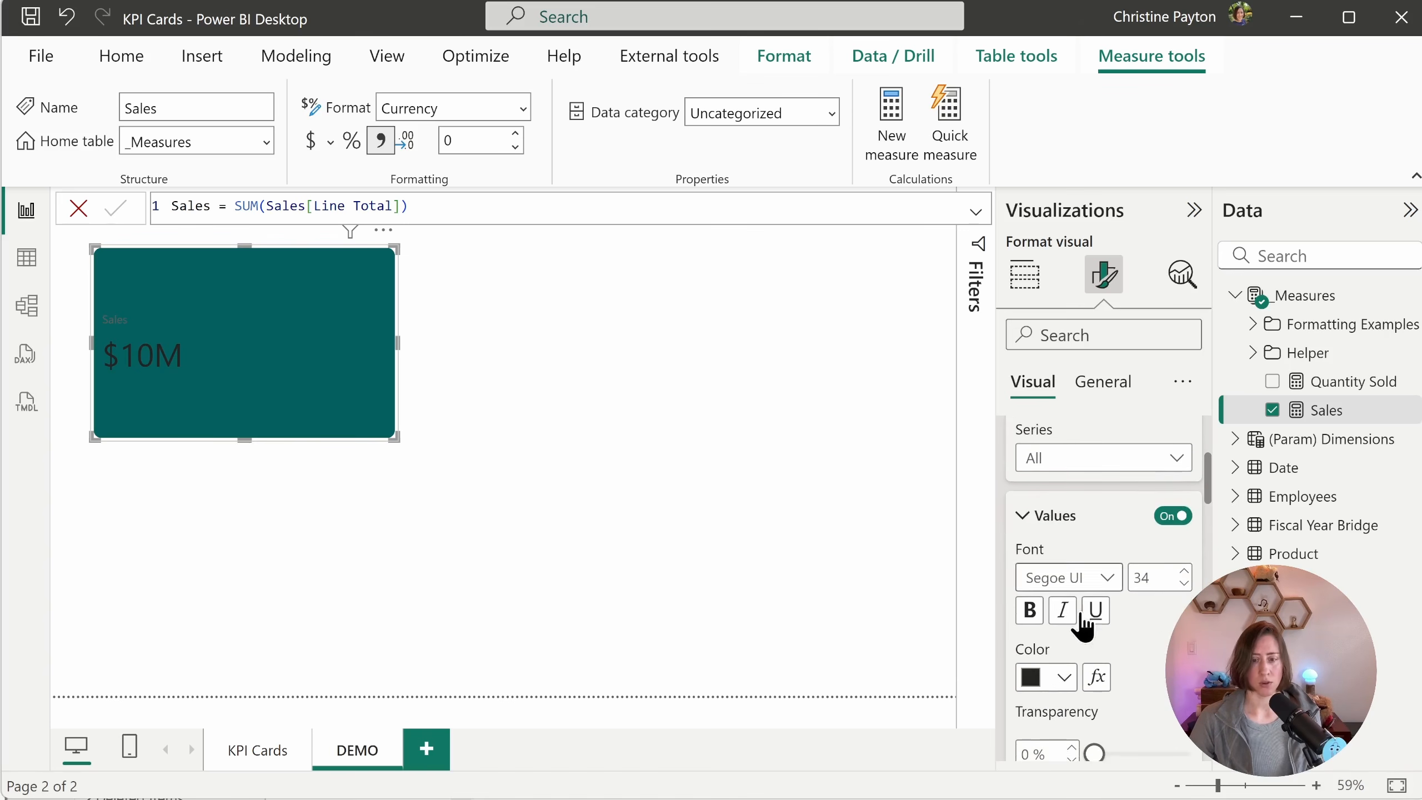
click(1059, 676)
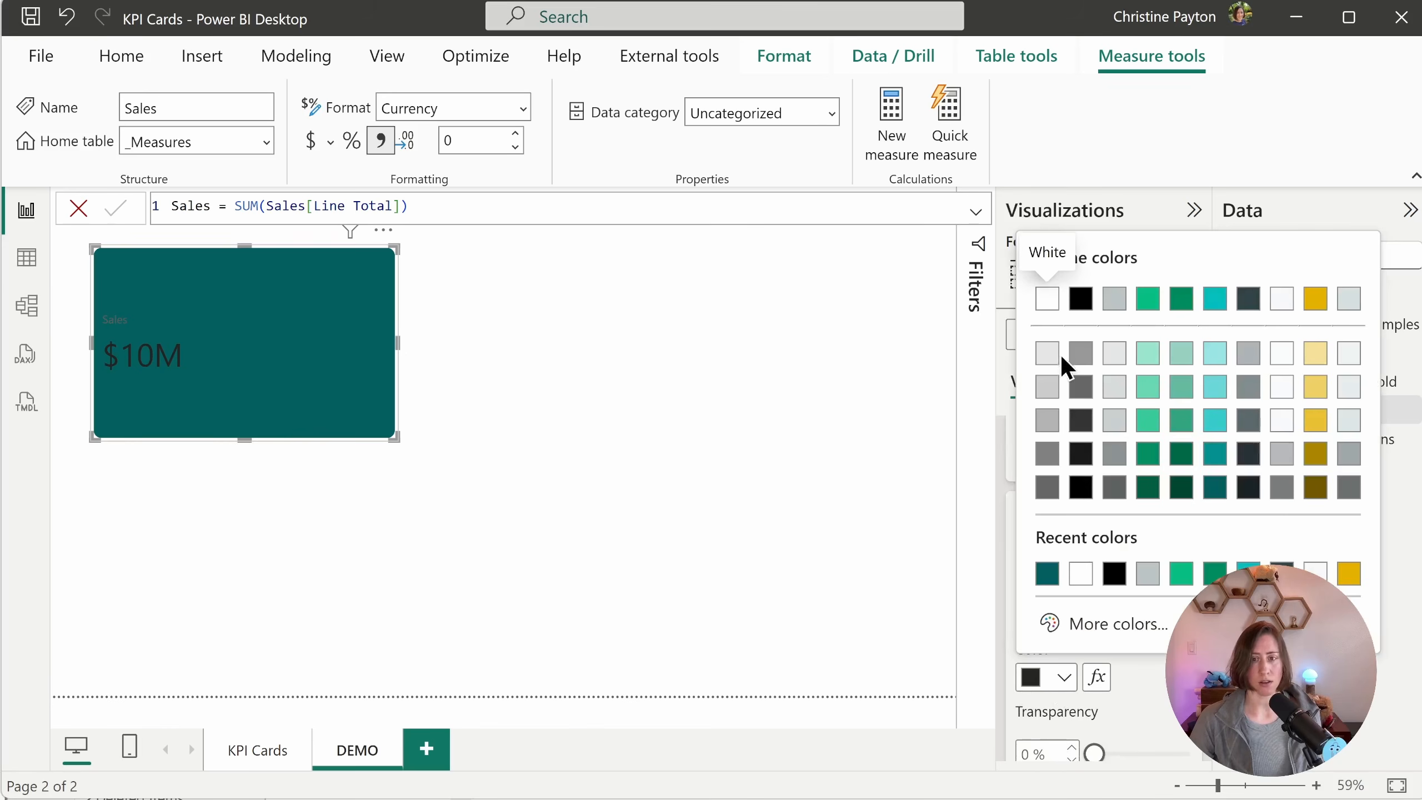
click(1046, 297)
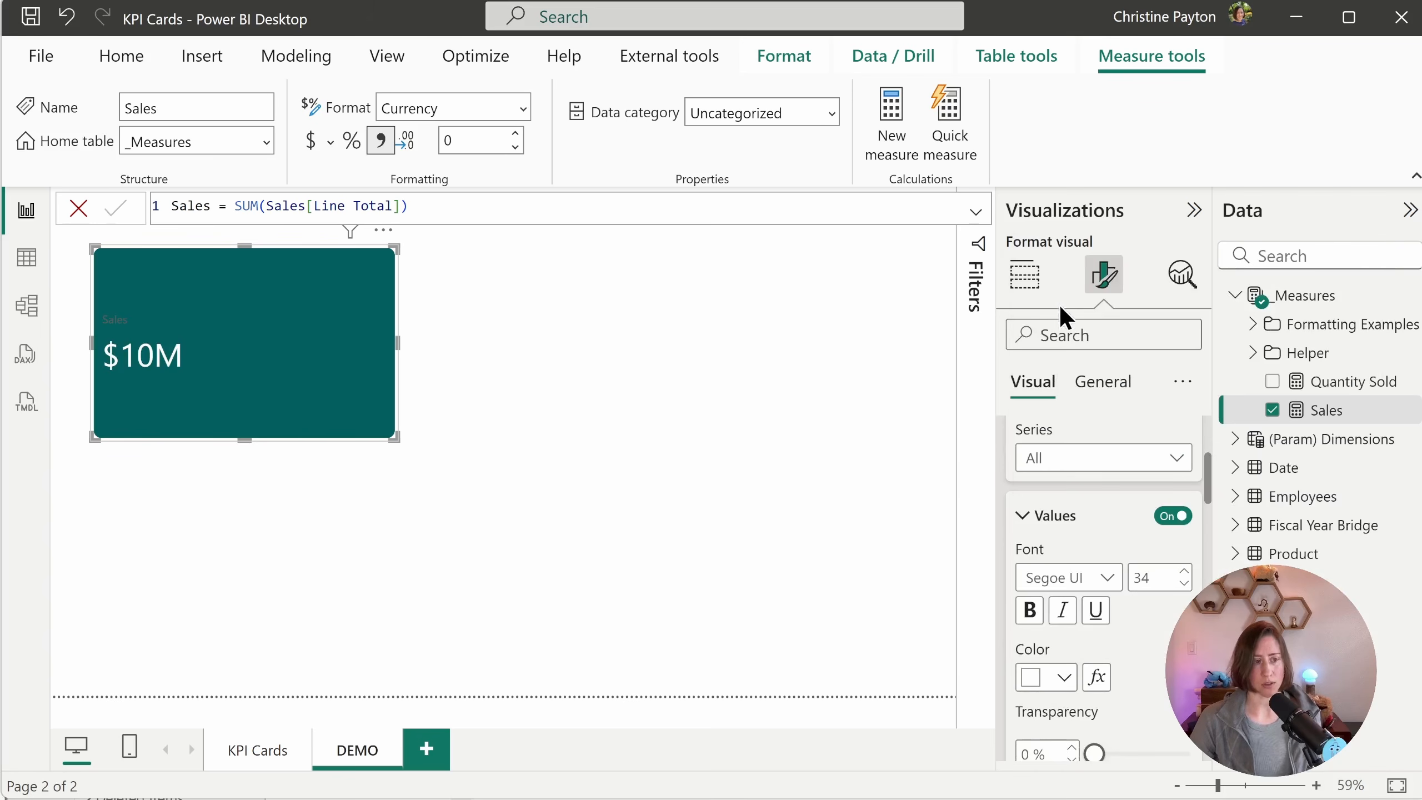
Step: Make the Sales callout label larger and white, with 0 px of space between the label and the value
scroll(1155, 593, down, 5)
click(1184, 501)
click(1186, 502)
scroll(1208, 555, down, 4)
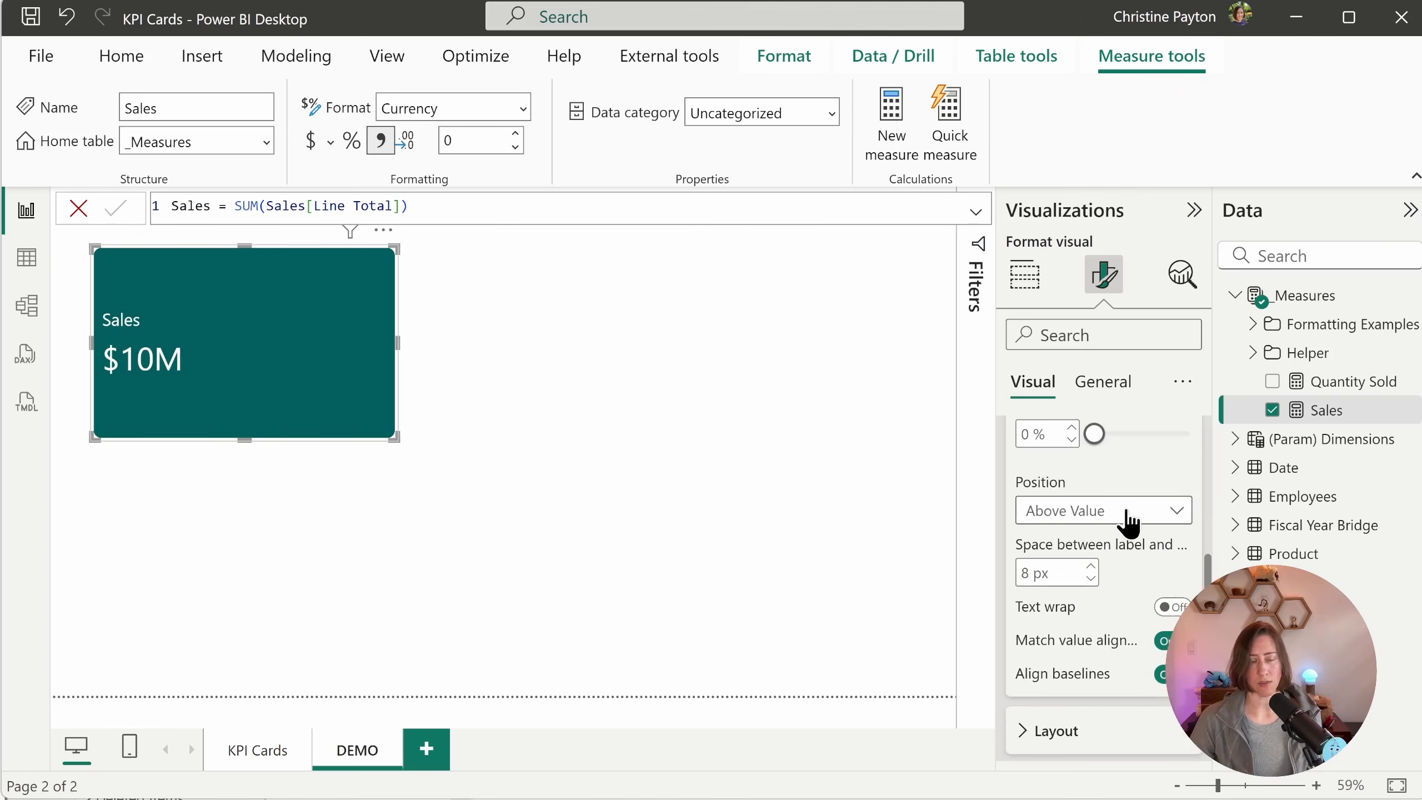
double_click(1021, 572)
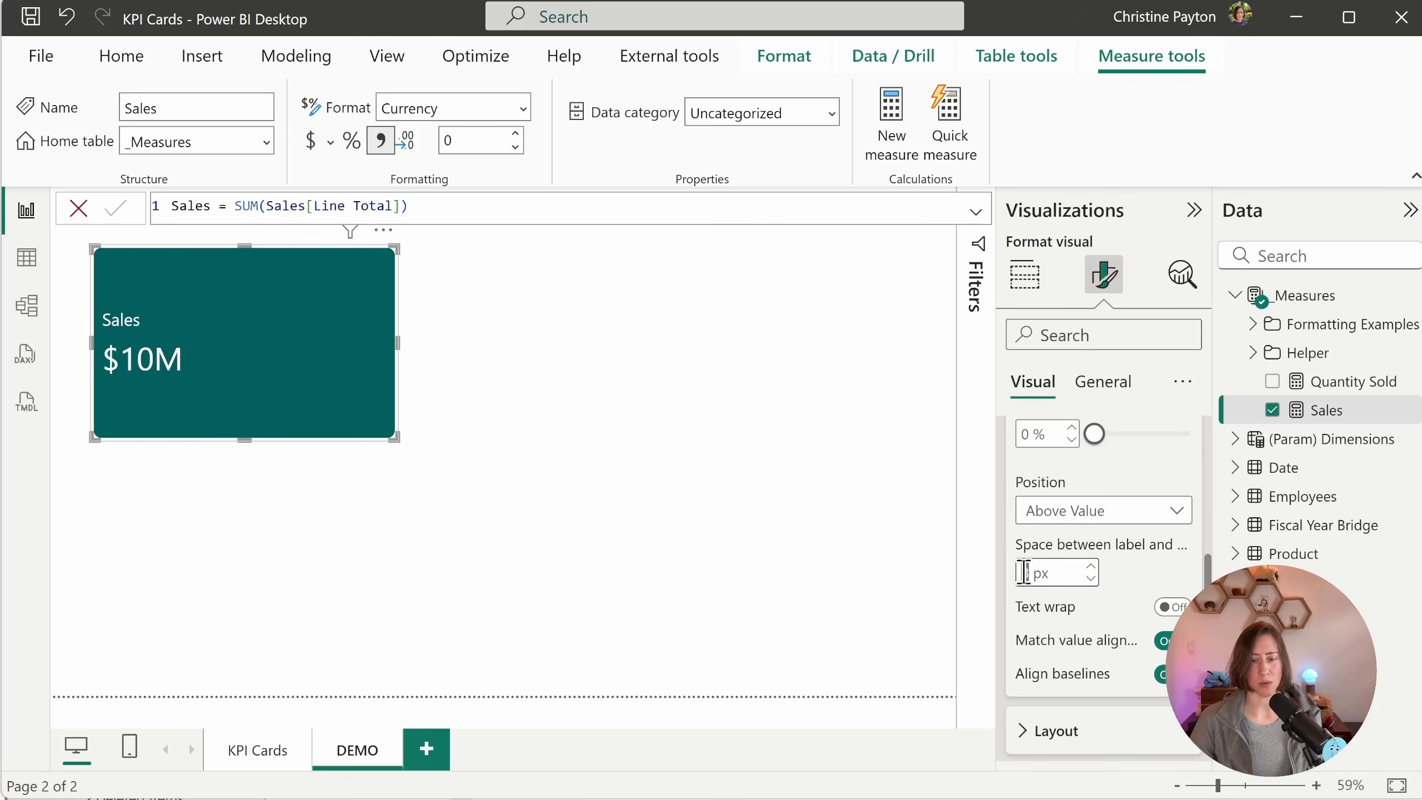
text(0)
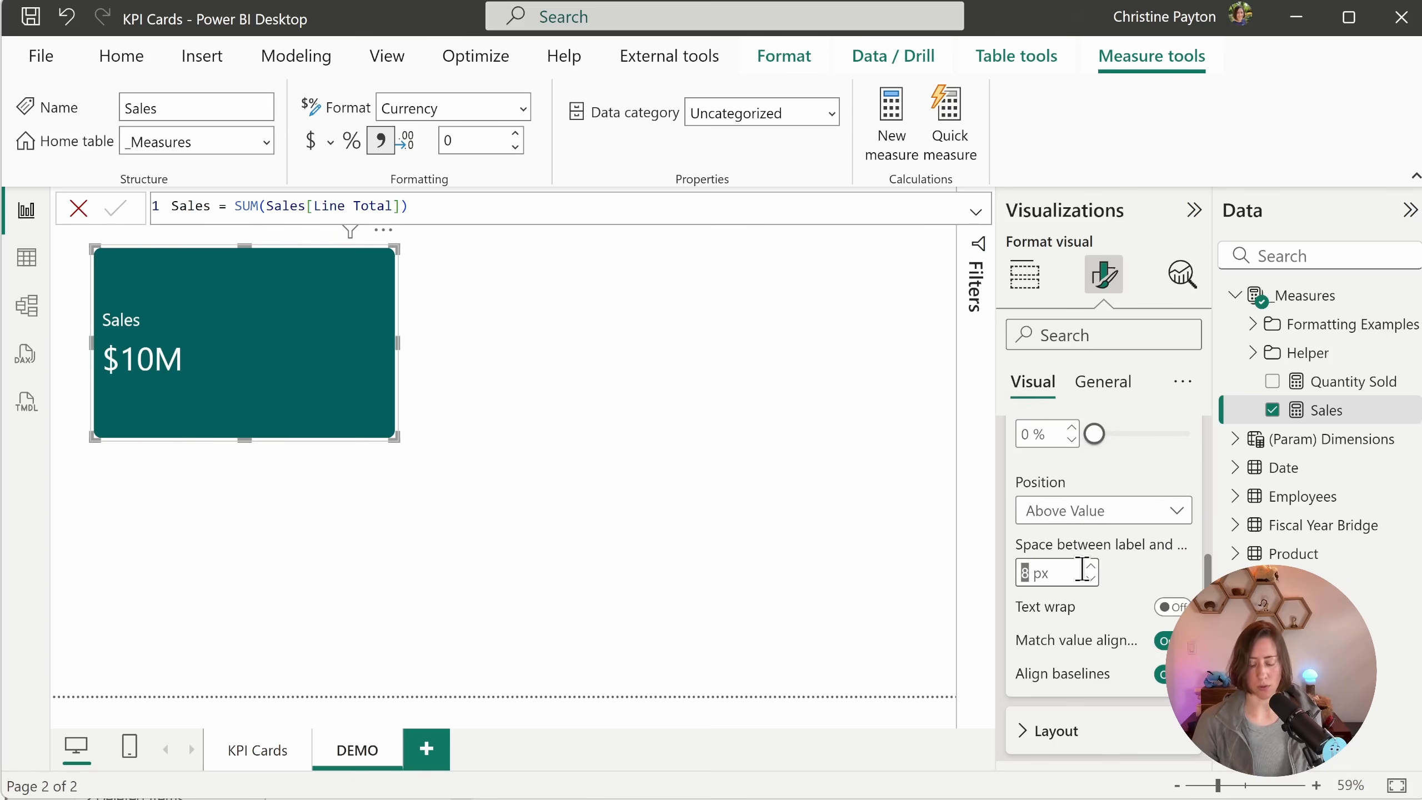
Step: Set the card's padding to Custom, with 20 px on the left and 120 px at the bottom
scroll(1082, 568, down, 1)
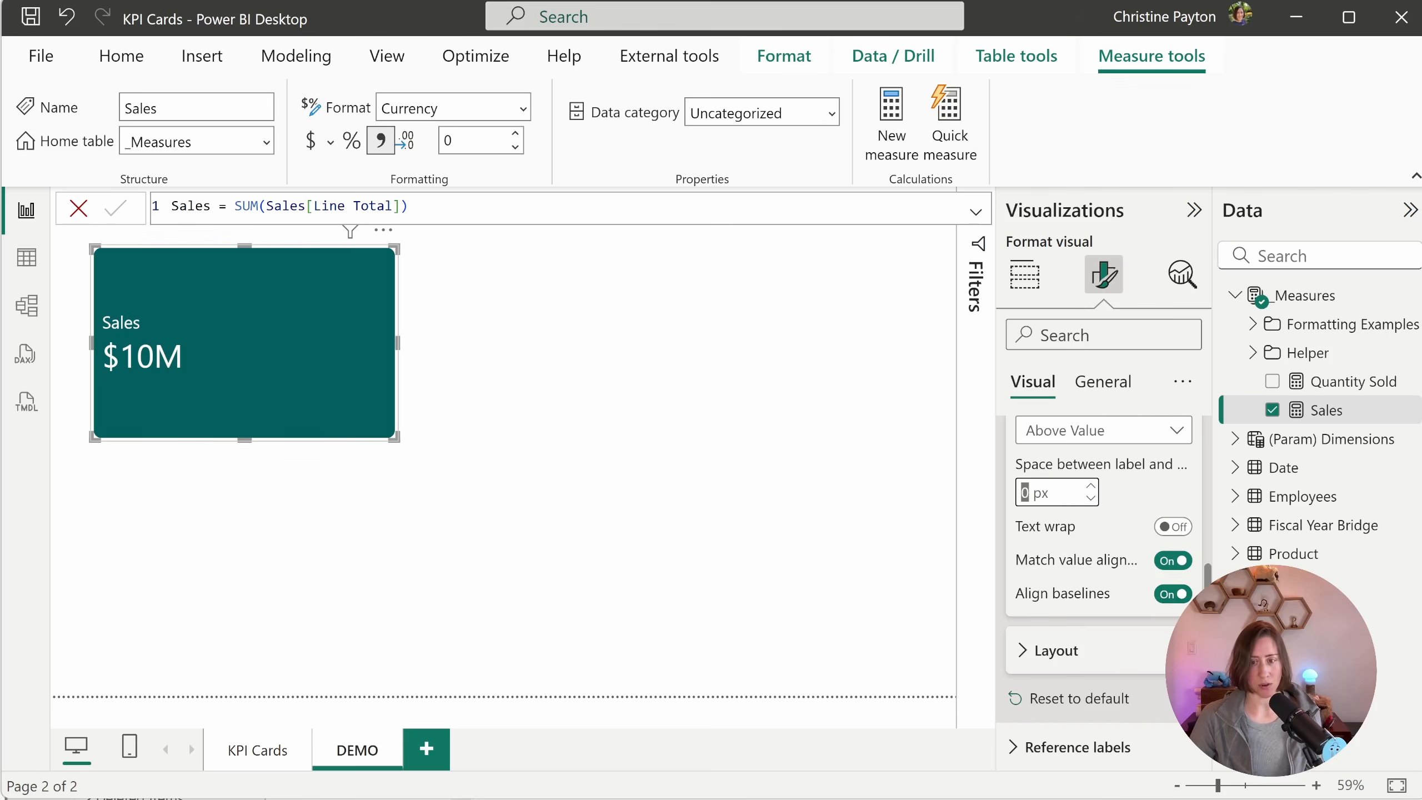
scroll(1097, 585, down, 4)
scroll(1081, 550, down, 5)
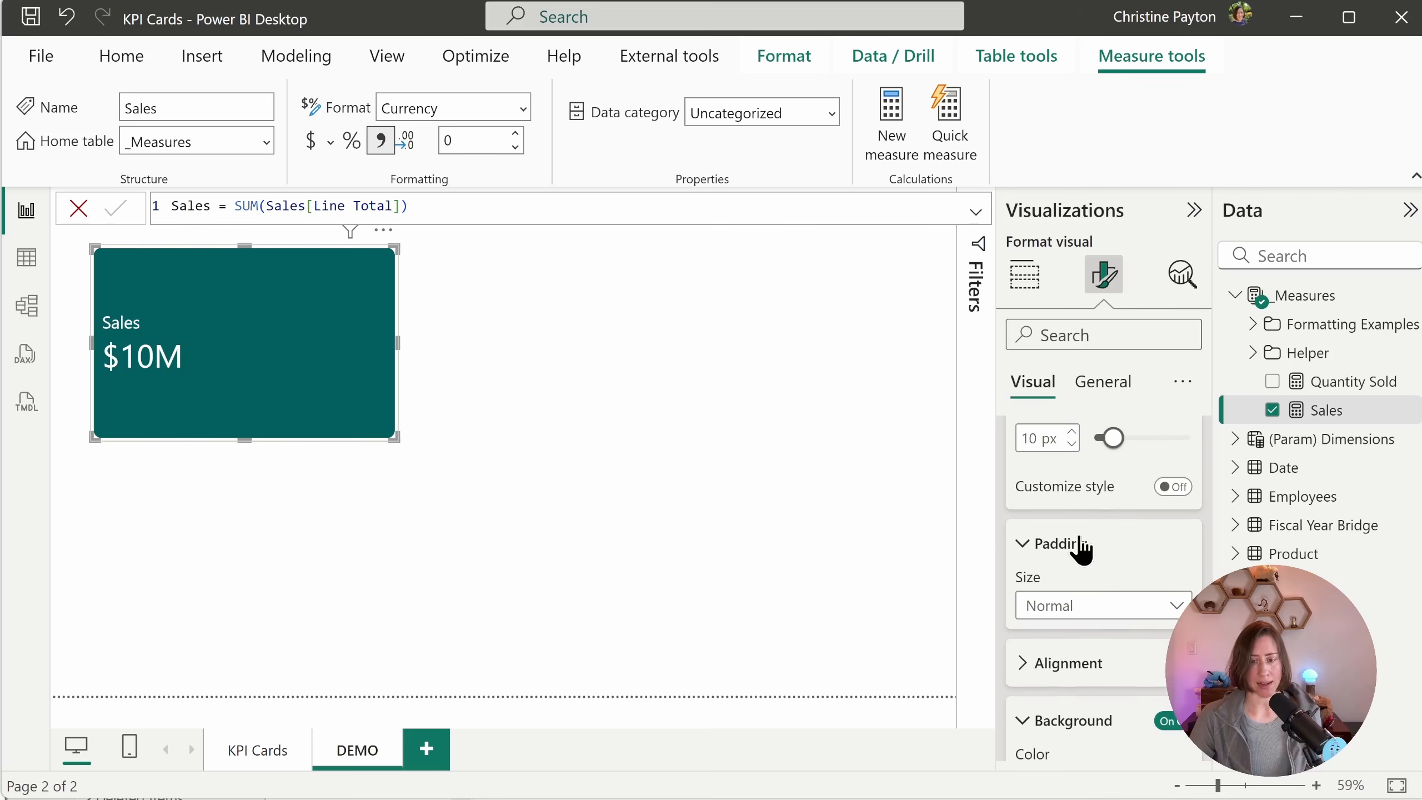
click(1112, 616)
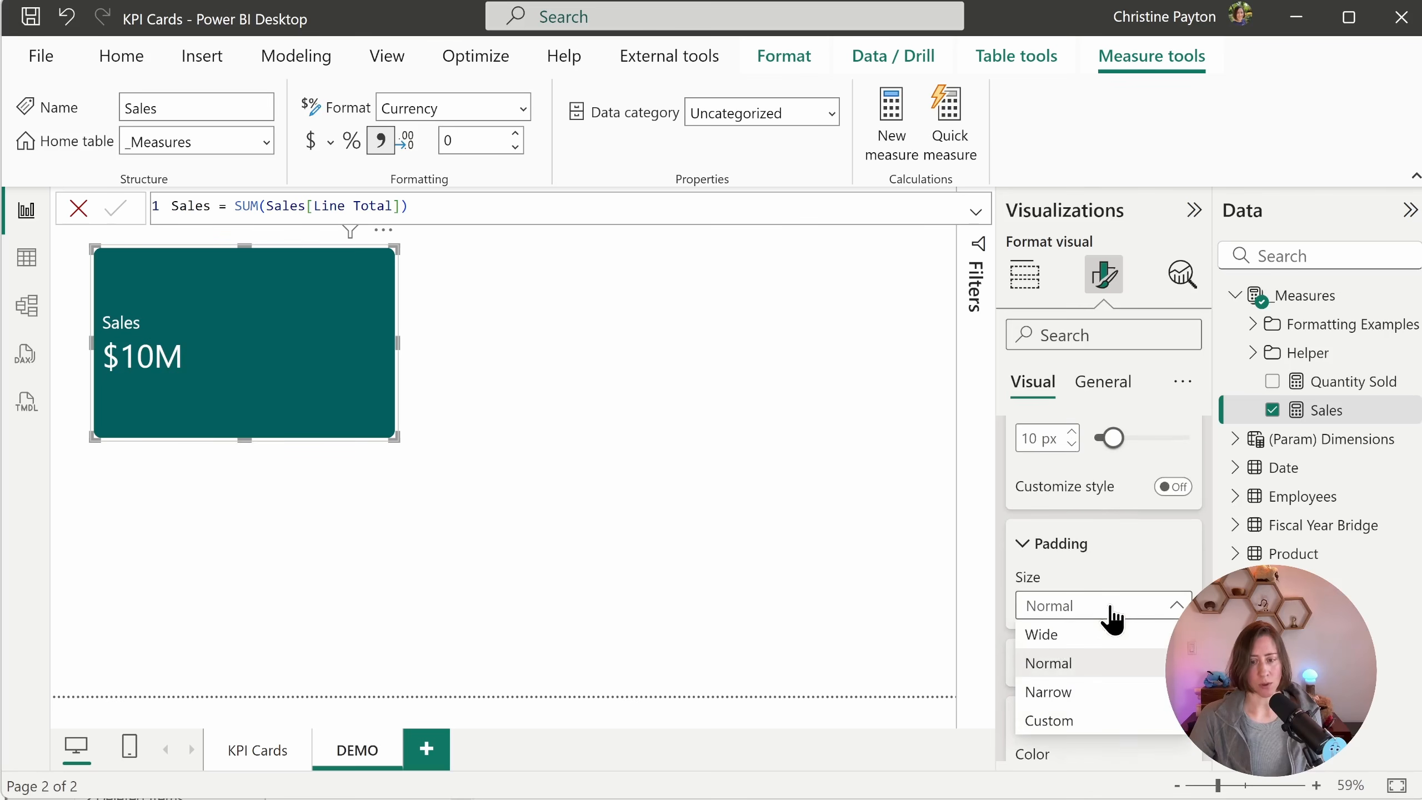
click(1088, 722)
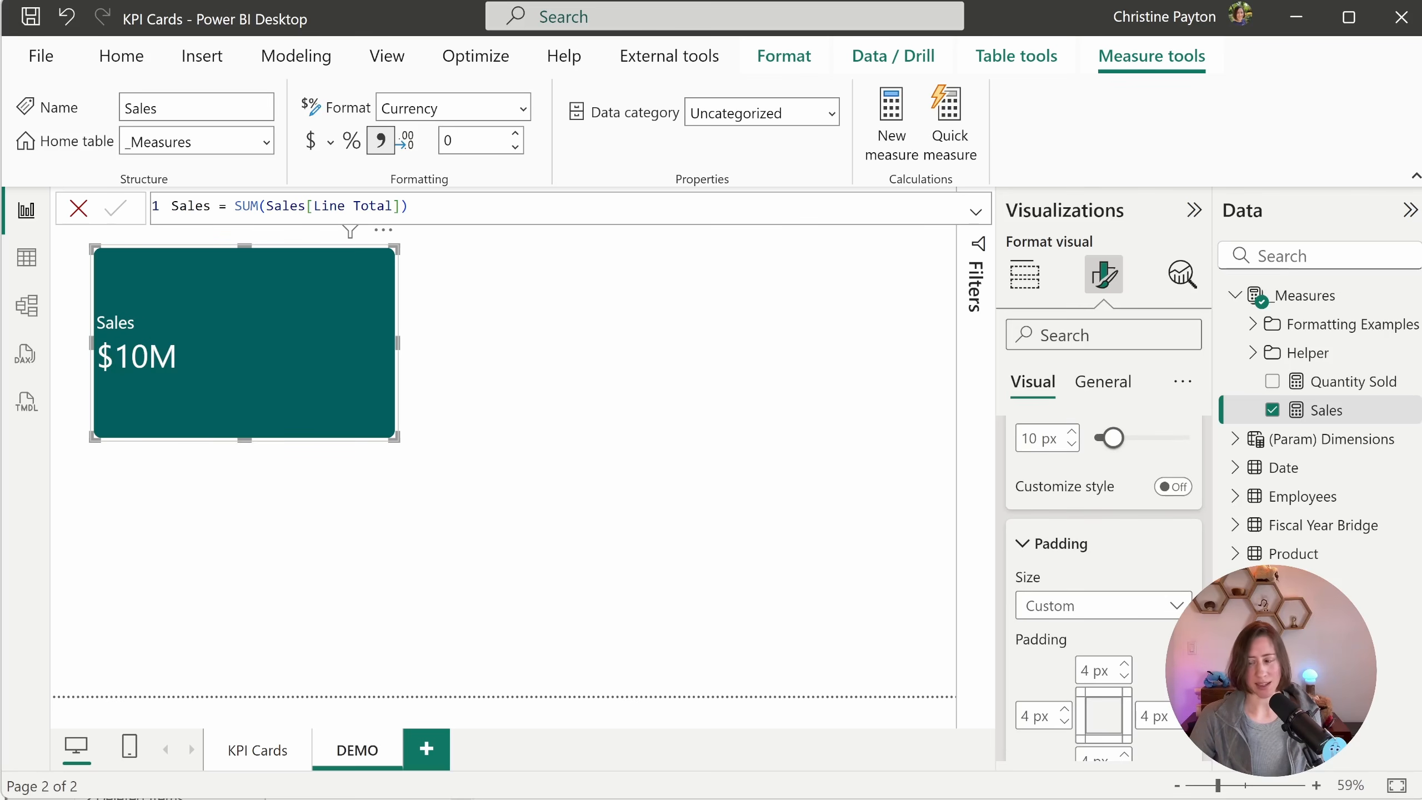
scroll(1103, 588, down, 3)
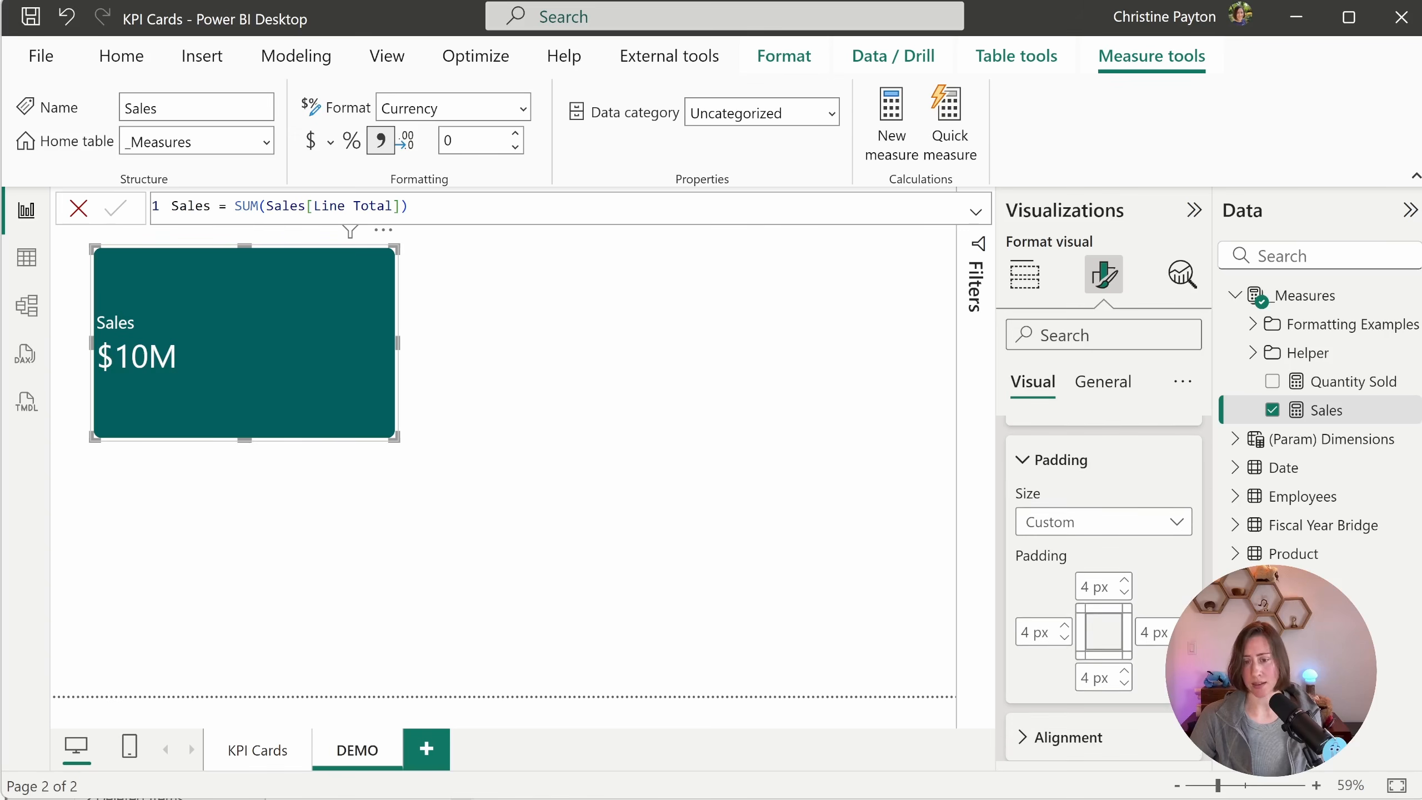
click(1032, 632)
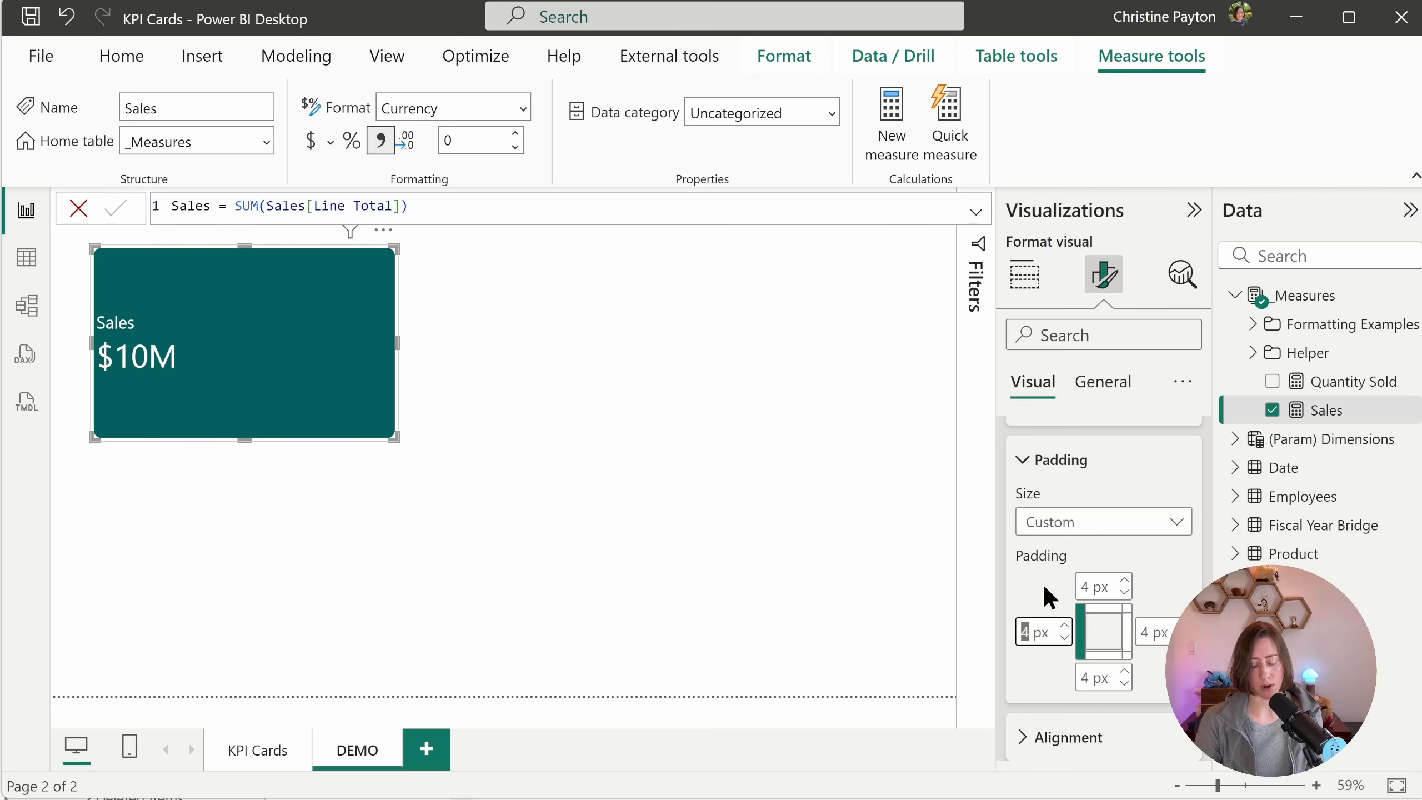
text(20)
key(Tab)
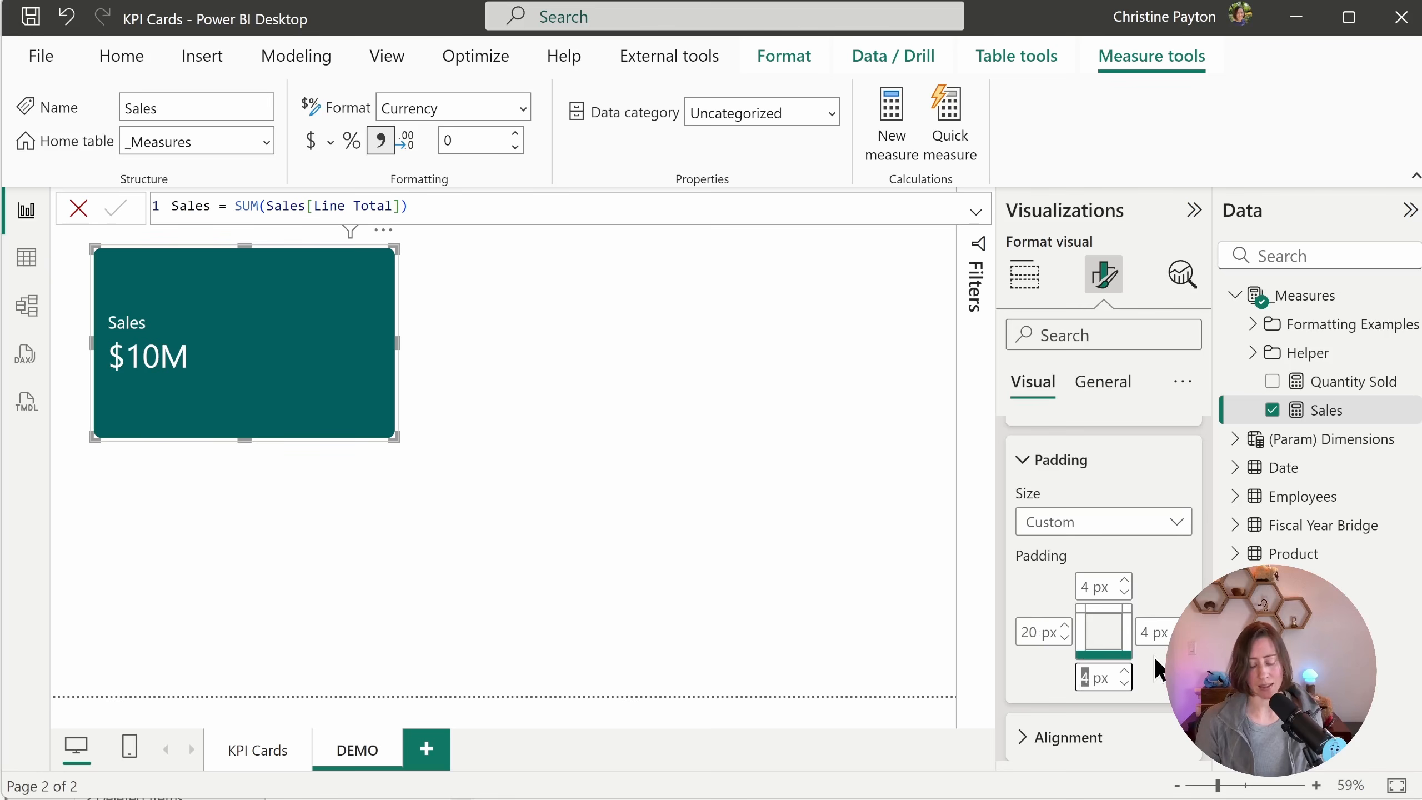
text(120)
key(Return)
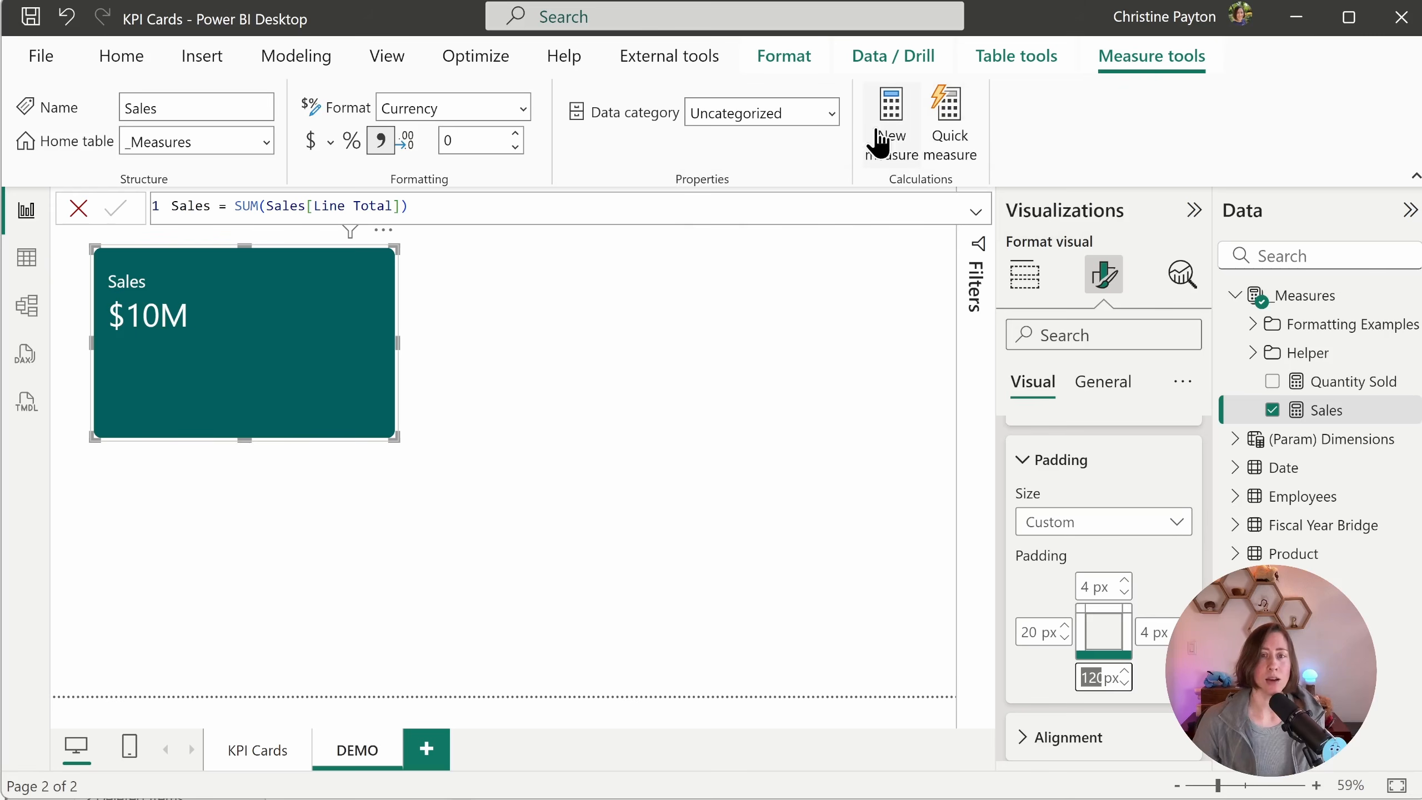
Step: Create a new measure named KPI Current vs Last % and expand the formula editor on a new line
click(908, 102)
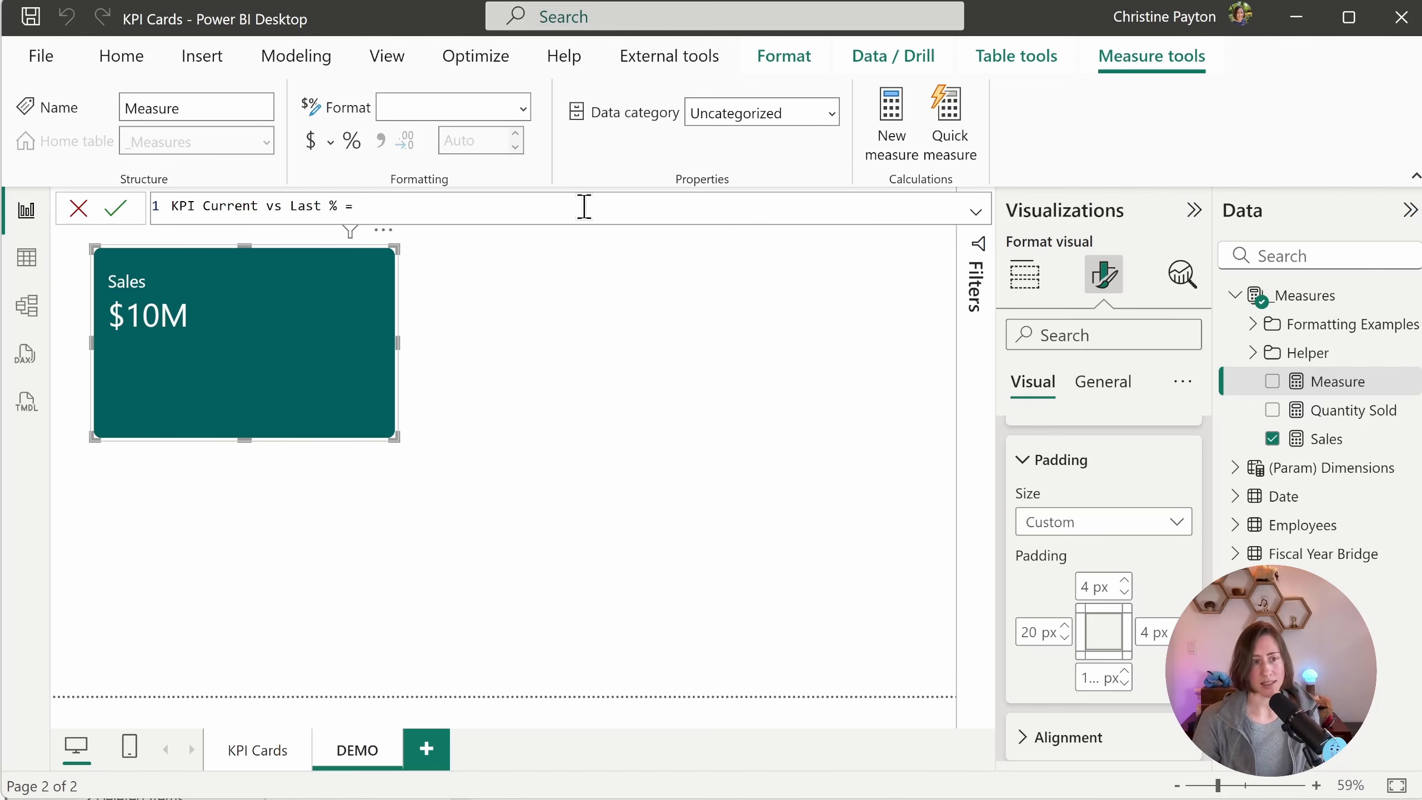
key(shift+Return)
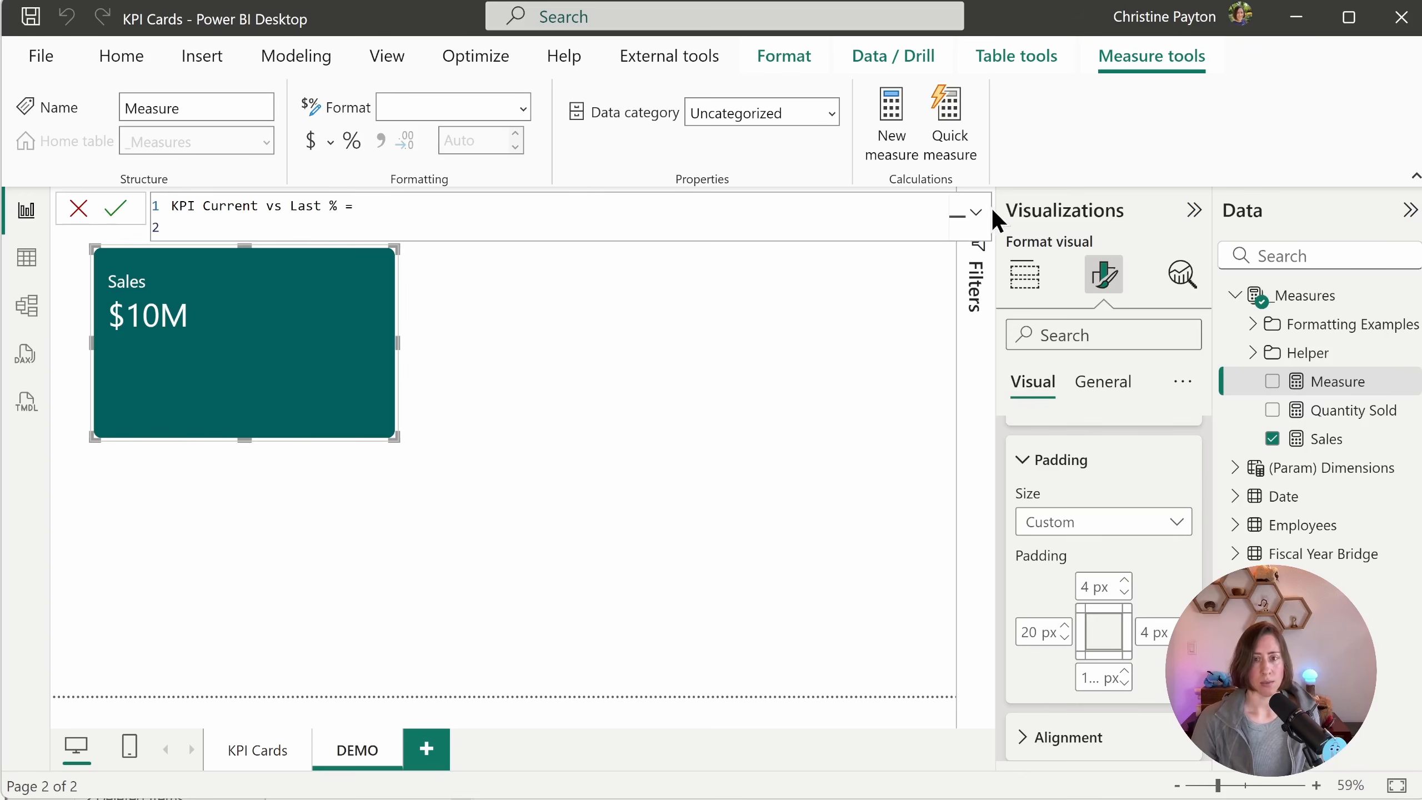
click(976, 214)
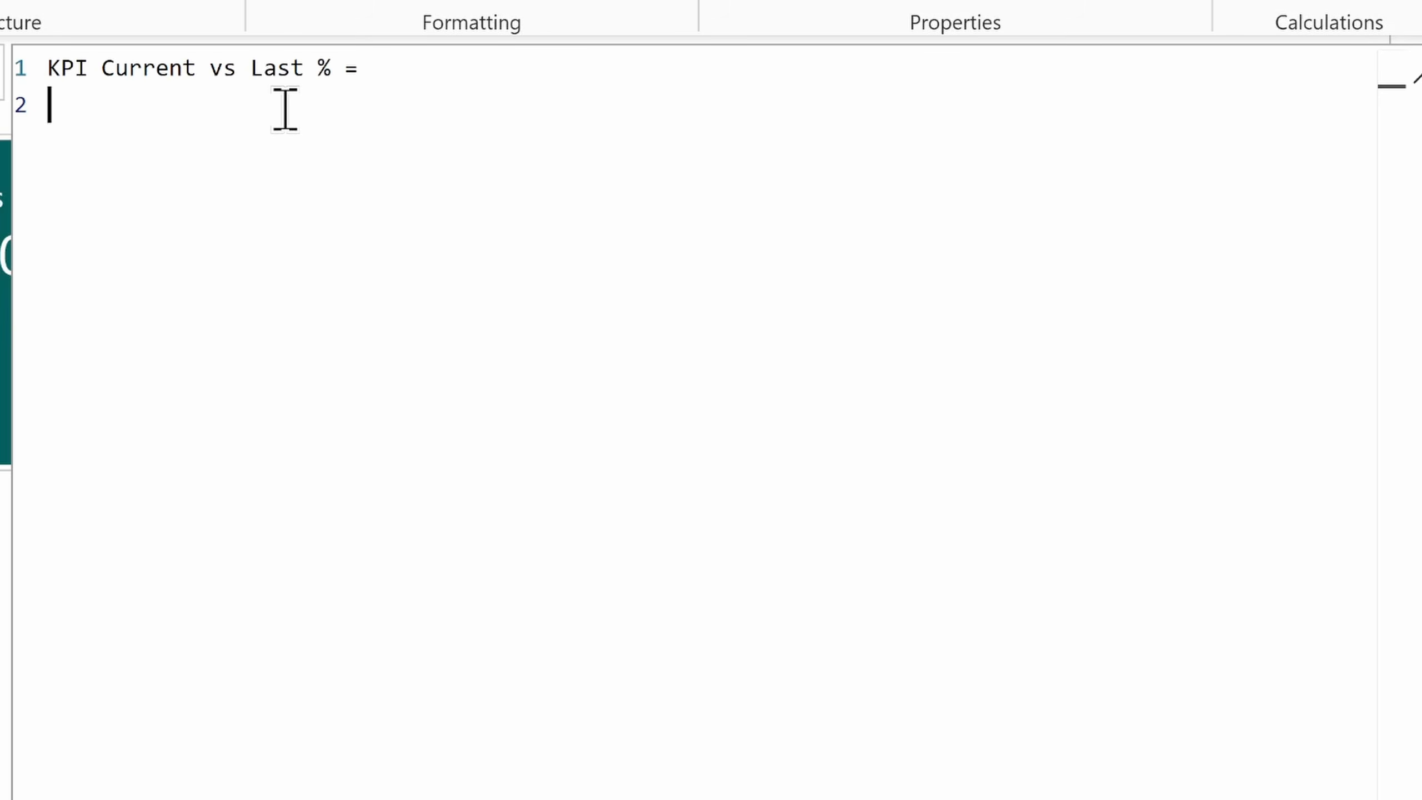
Step: Declare a variable SalesLY in the measure and begin its definition with an indented CALCULATE function
text(V)
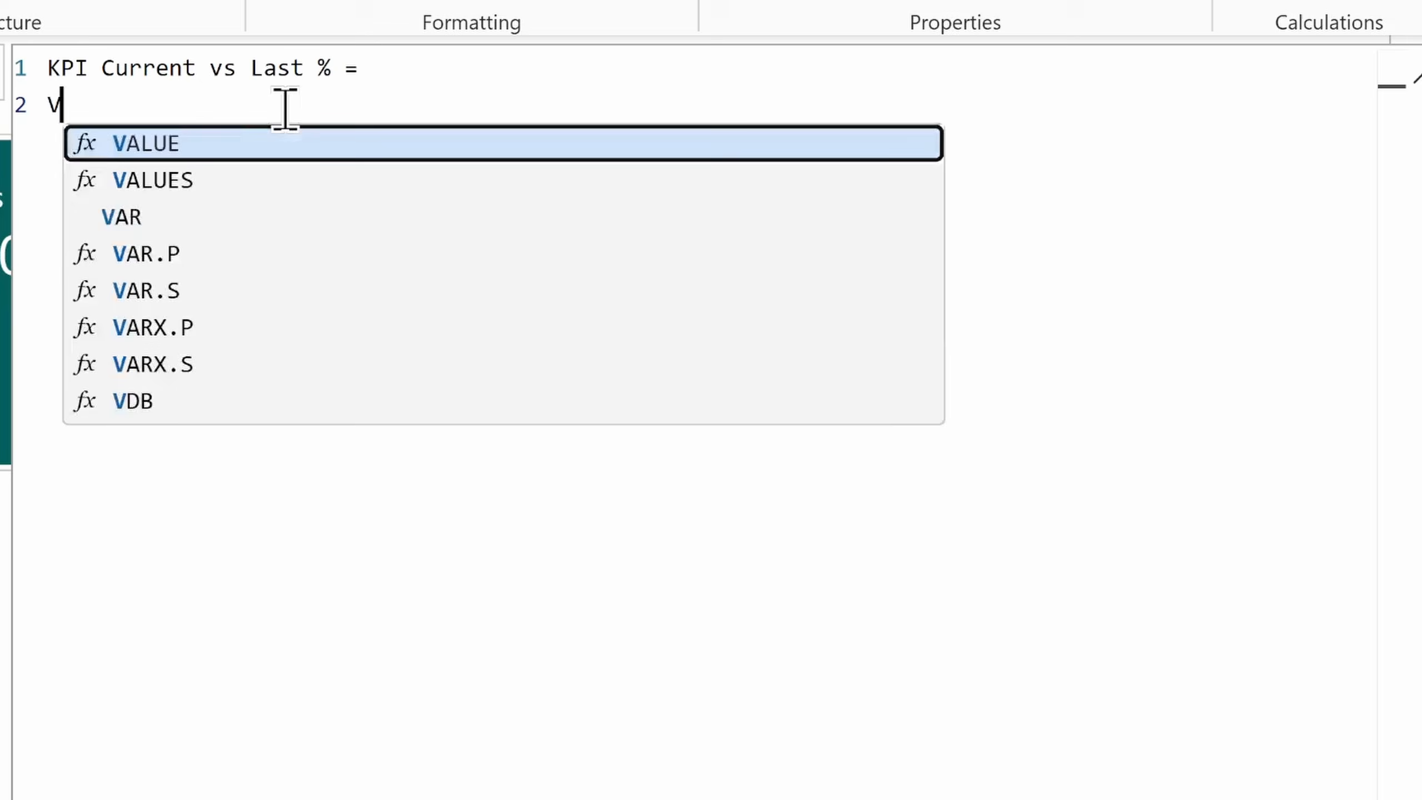
text(AR Sales)
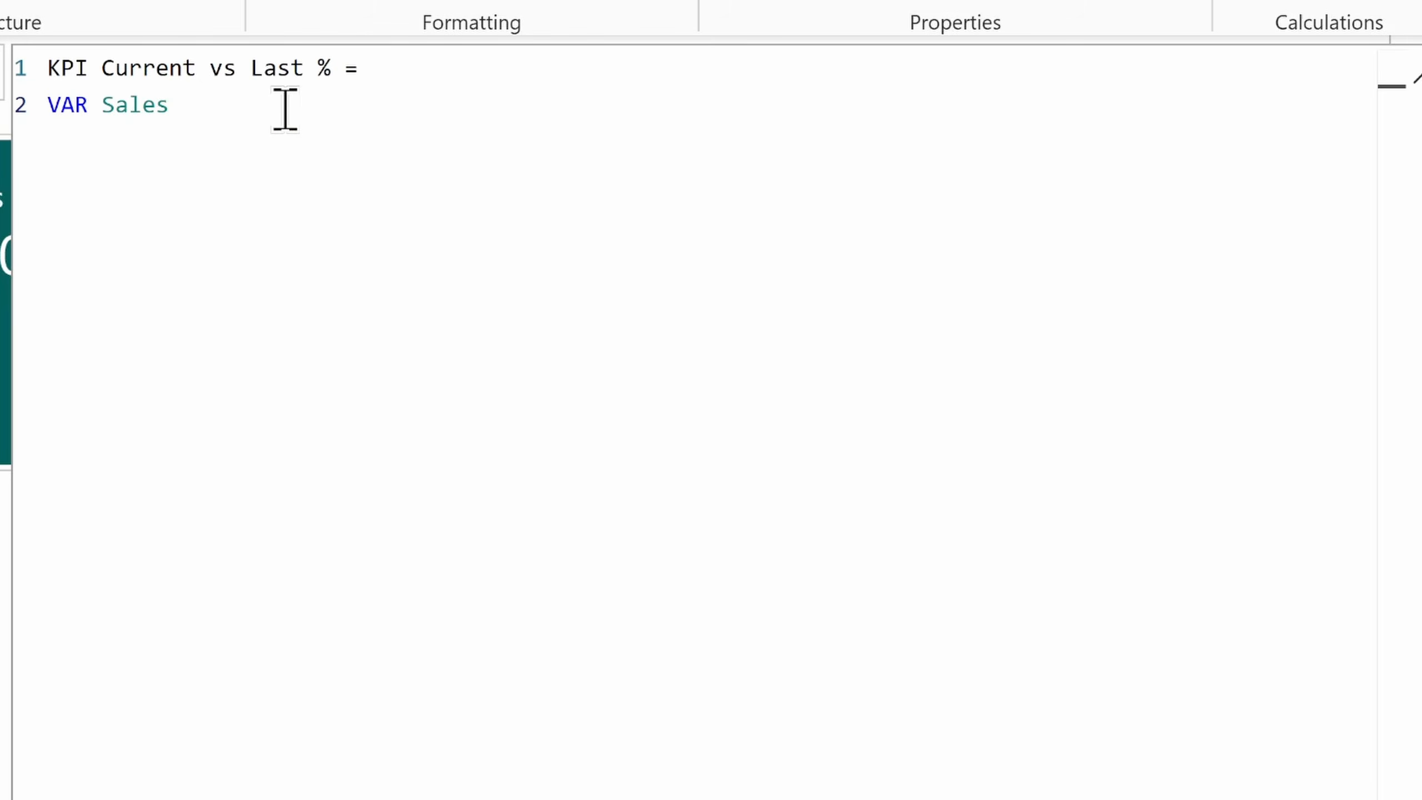
text(LY)
text(=)
key(shift+Return)
key(Tab)
text(ca)
key(Tab)
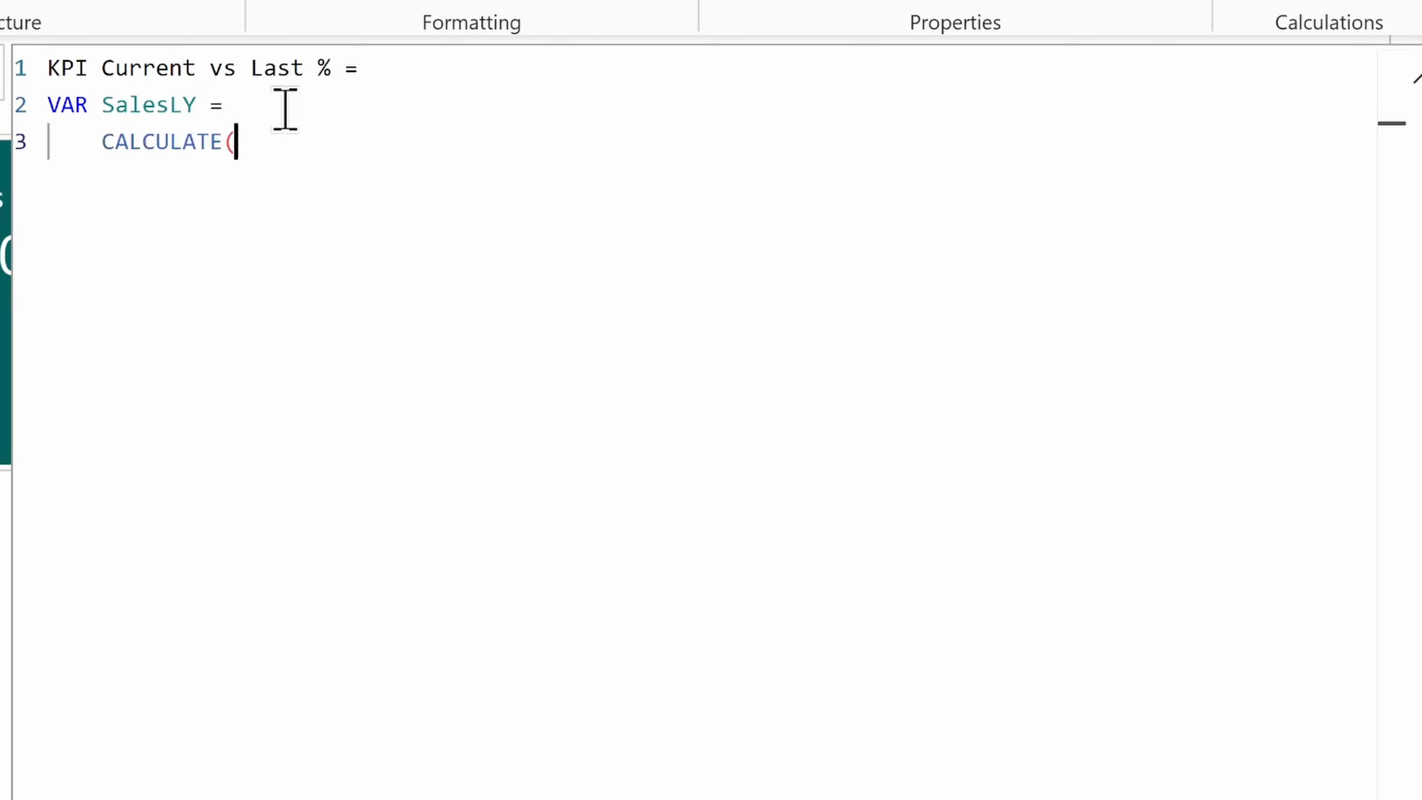
Step: Insert the [Sales] measure as the CALCULATE expression, on its own indented line
text(sal)
key(Tab)
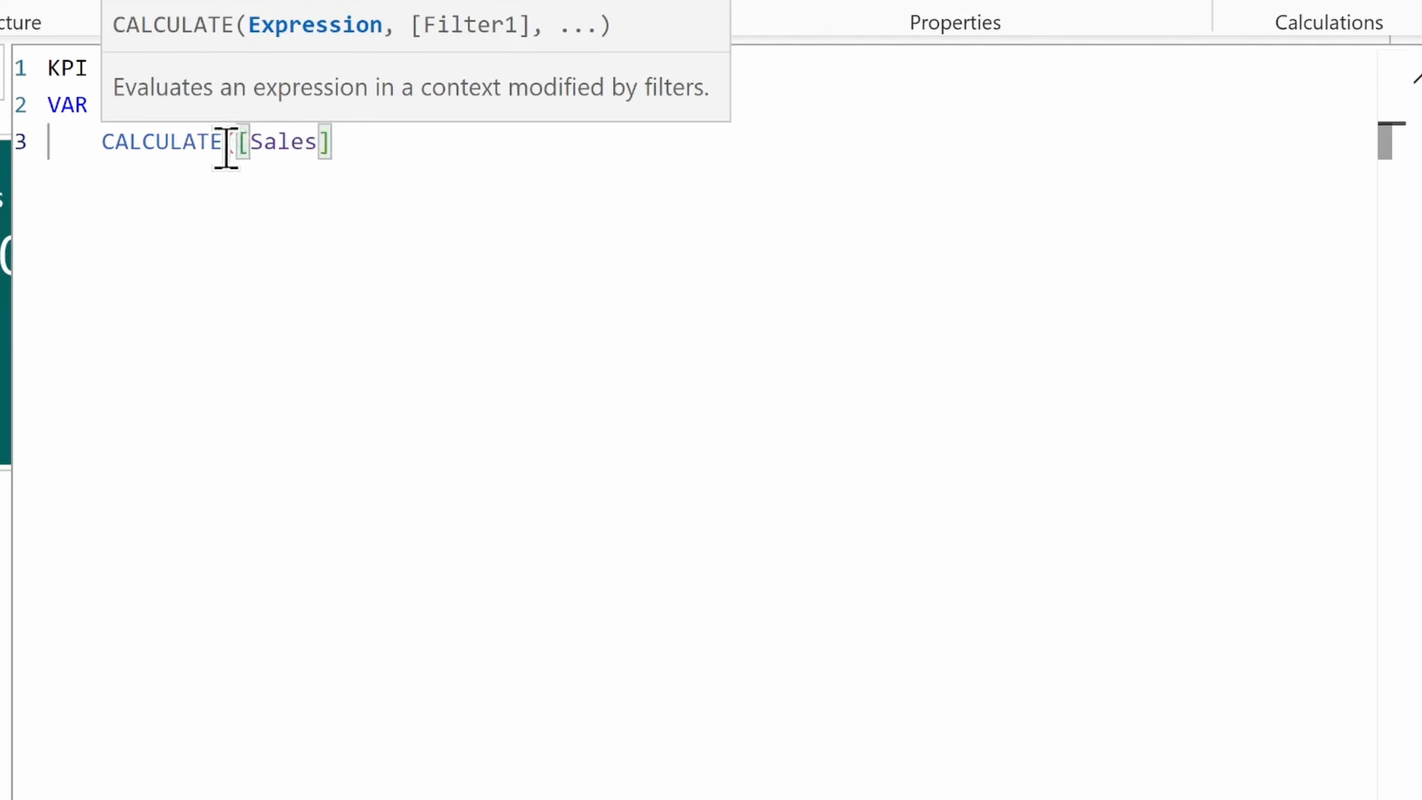
click(238, 144)
key(shift+Return)
key(Tab)
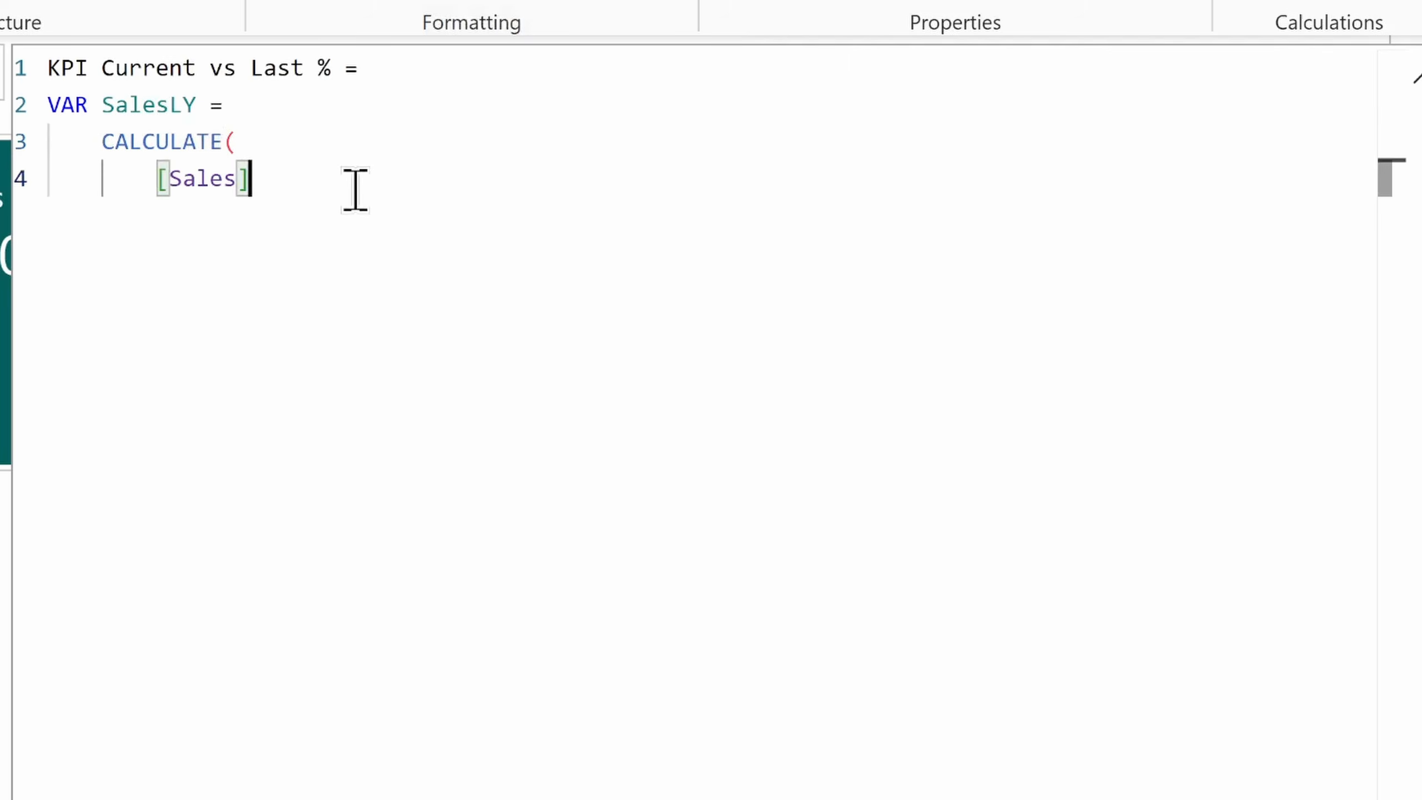
Step: Add the filter 'Date'[Year] = 2023 on its own line in the SalesLY calculation and close the CALCULATE function
key(End)
text(,)
key(shift+Return)
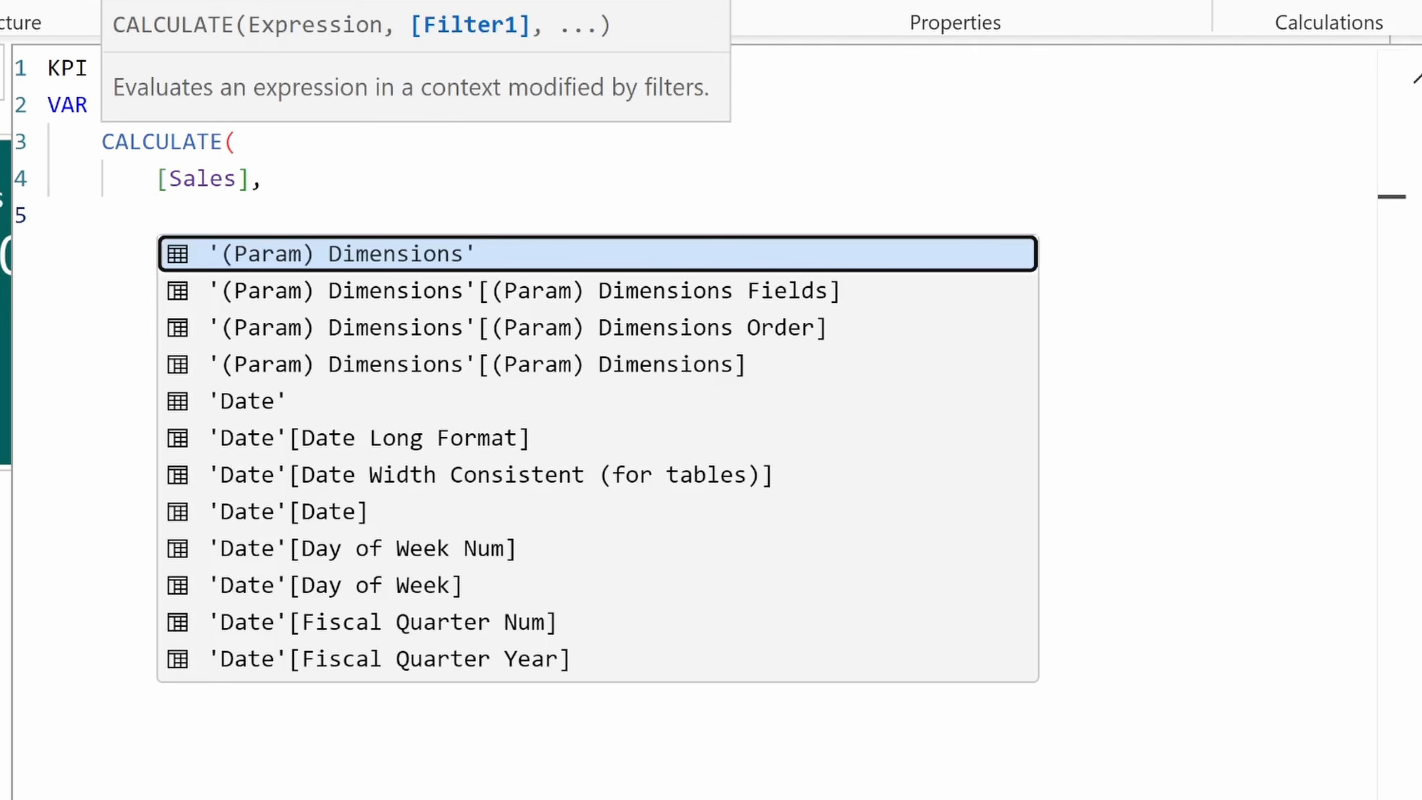
key(Escape)
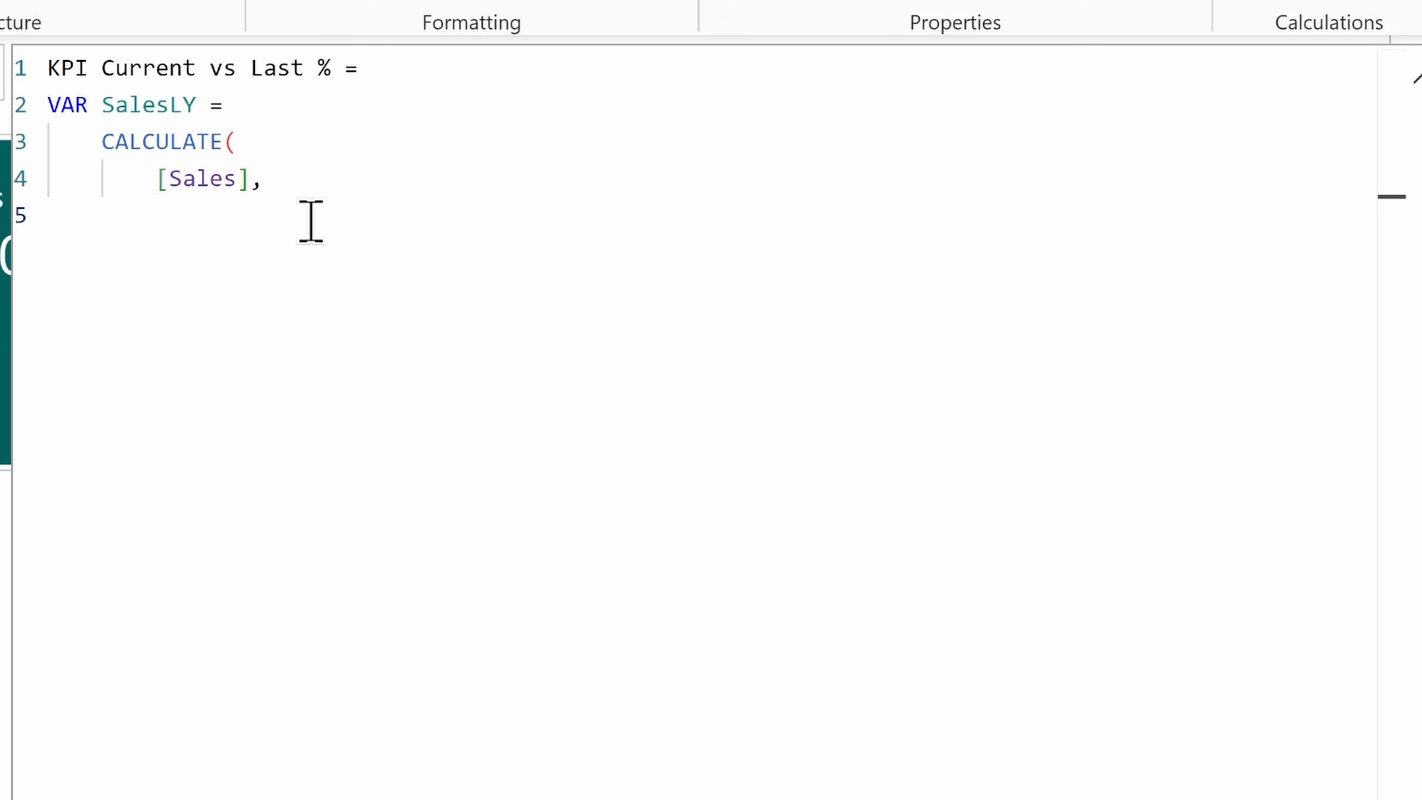
text(year)
click(495, 502)
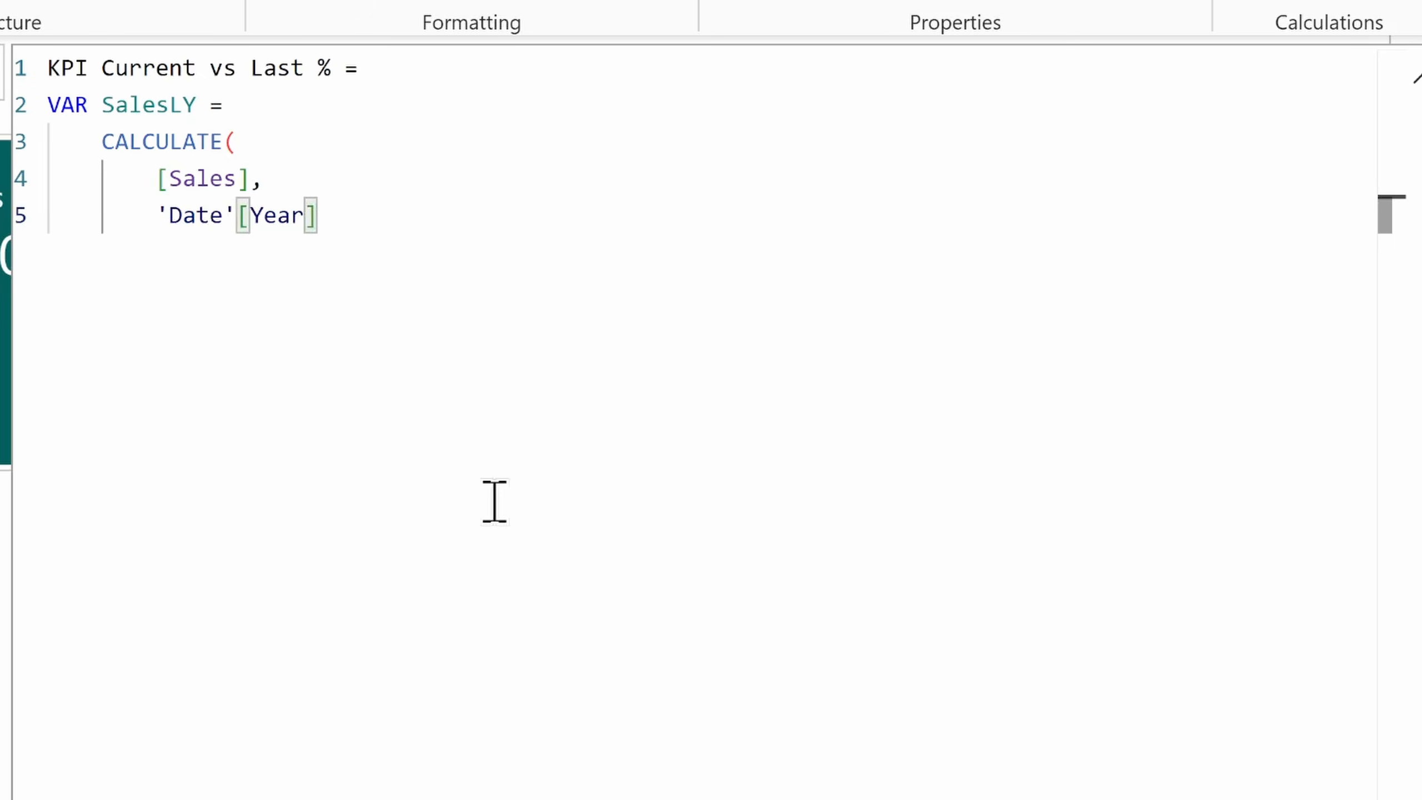
text(= 2023)
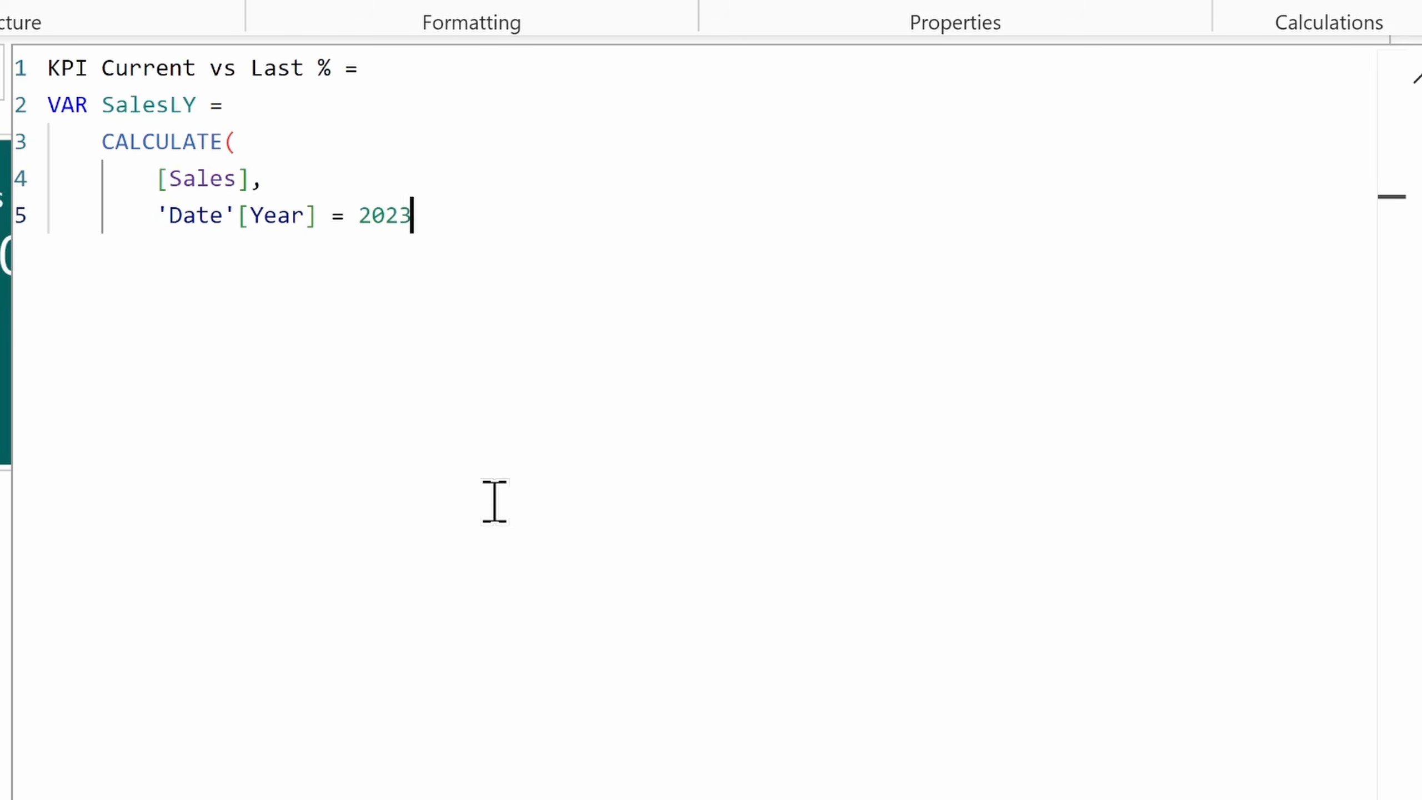
key(Return)
text())
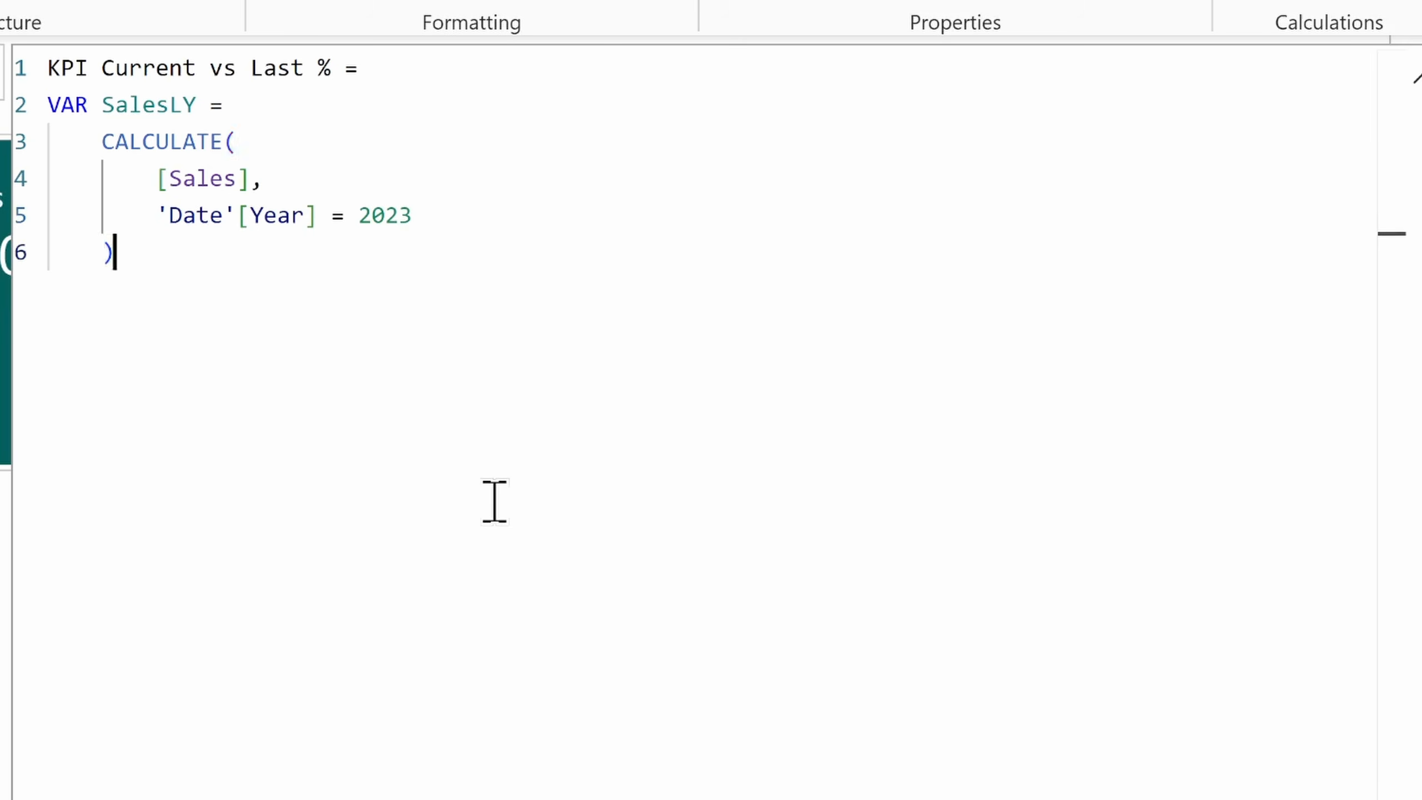
Step: Declare a second variable SalesCY below a blank line, starting its CALCULATE function with the [Sales] measure as expression
key(Return)
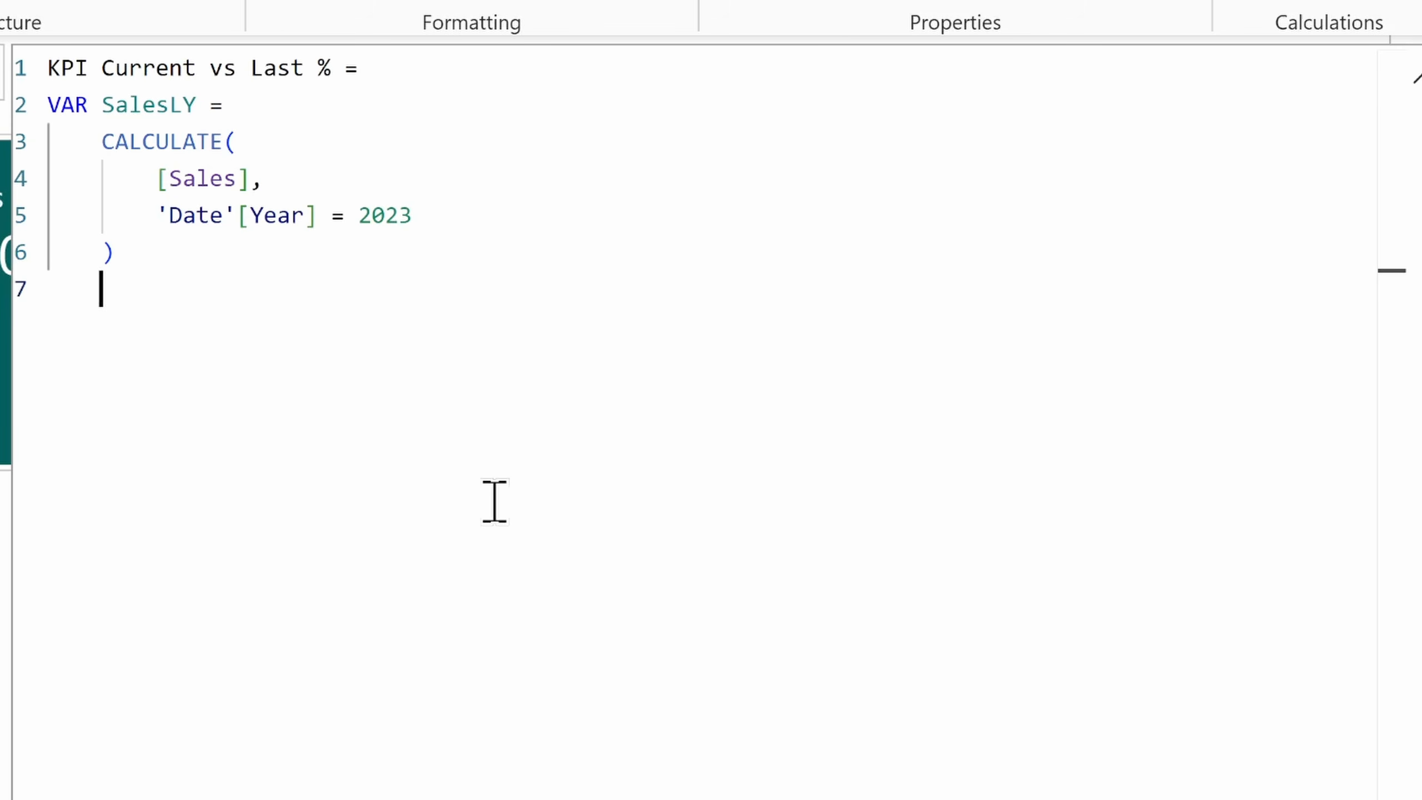
key(Return)
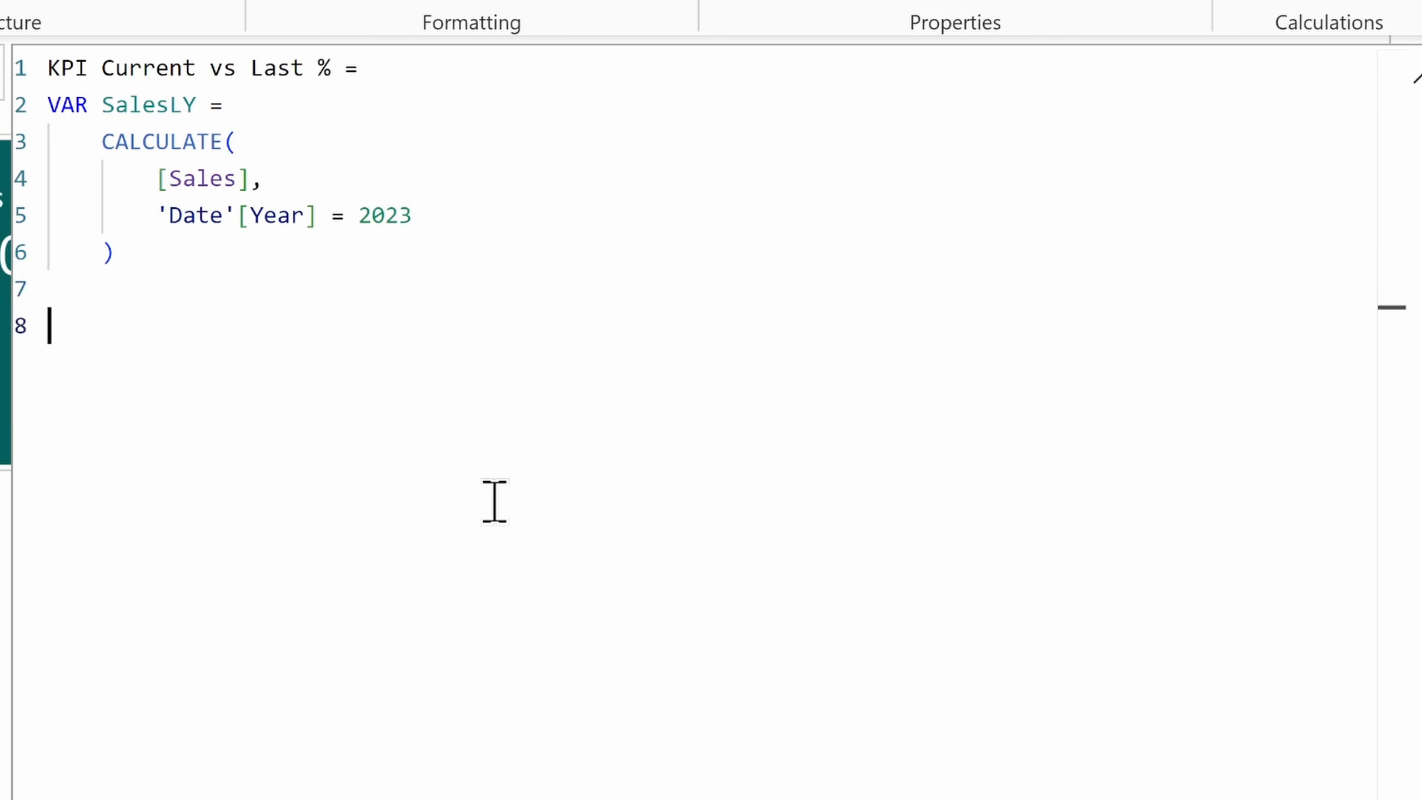
text(VAR )
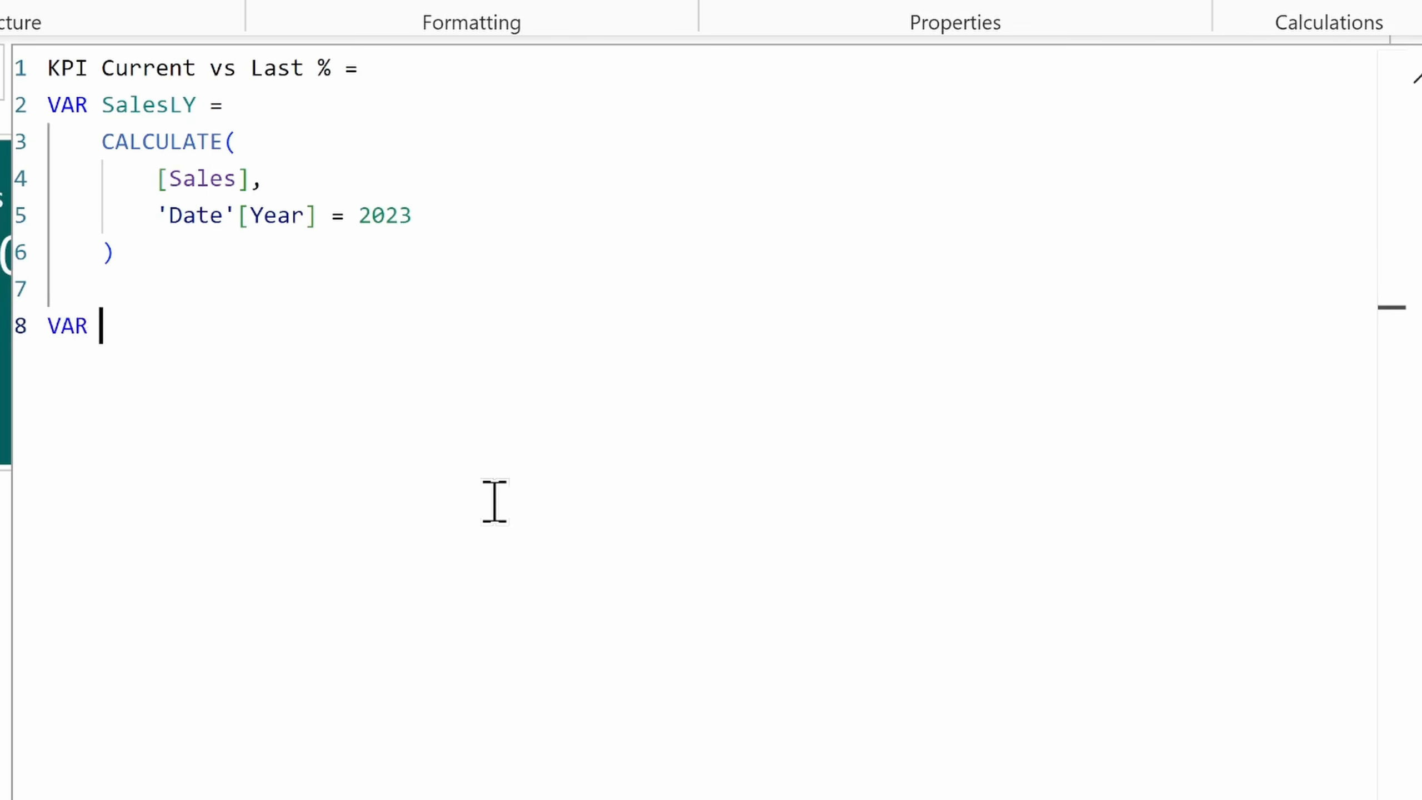
text(SalesCY =)
key(Return)
text(cal)
key(Tab)
key(Return)
text(sales)
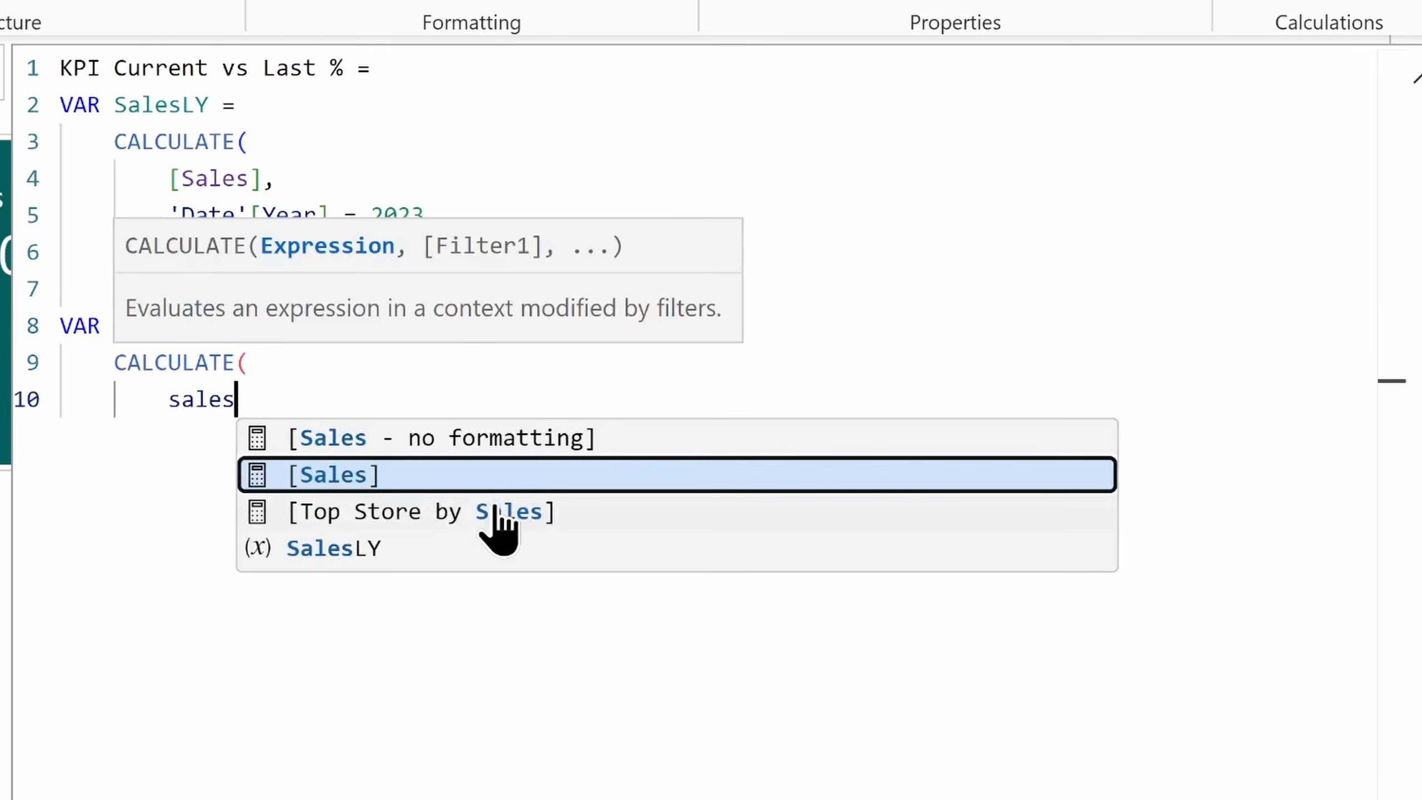
key(Tab)
text(,)
Step: Filter the SalesCY calculation to 'Date'[Year] = 2024 and close its CALCULATE function
key(Return)
text(year)
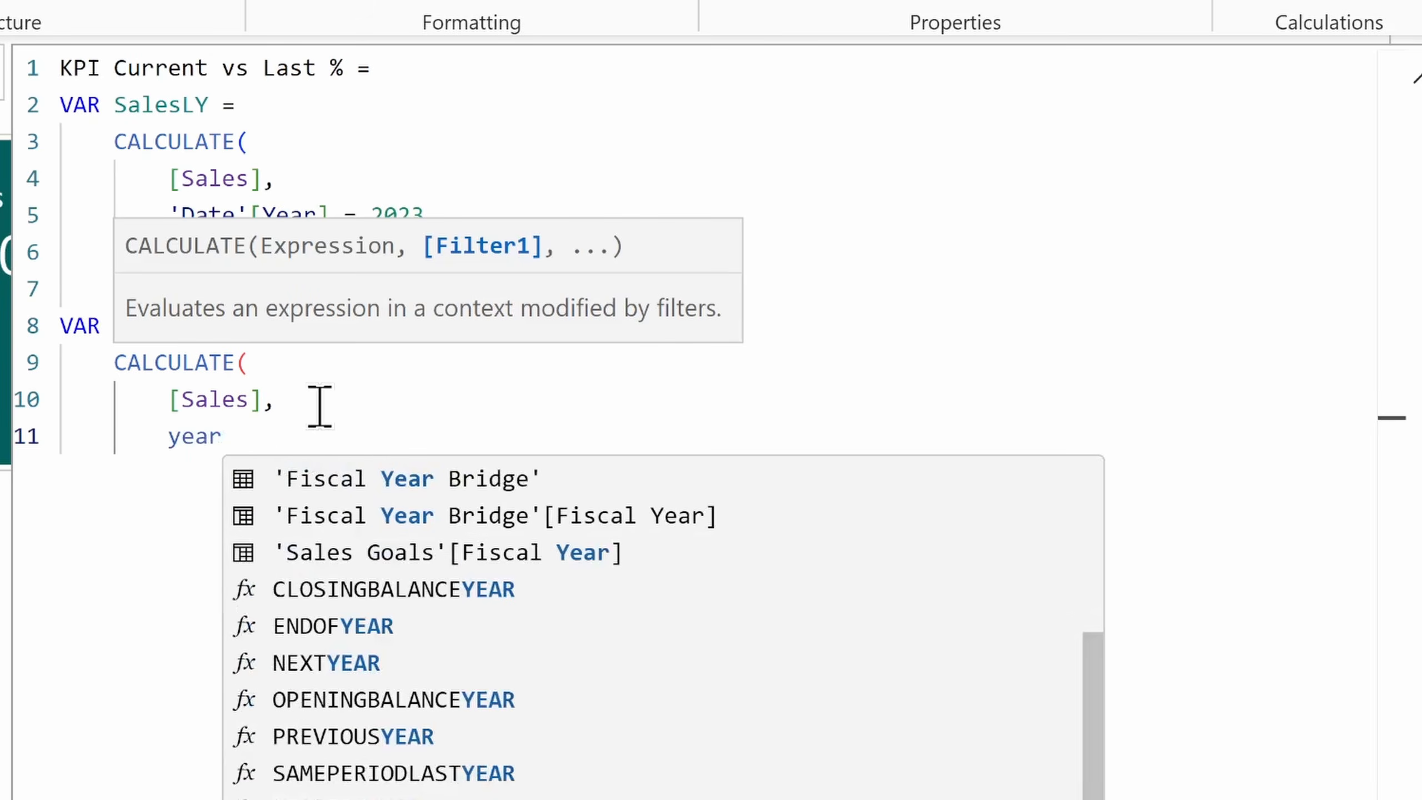
key(Tab)
text(= 2024)
key(Return)
text())
key(Return)
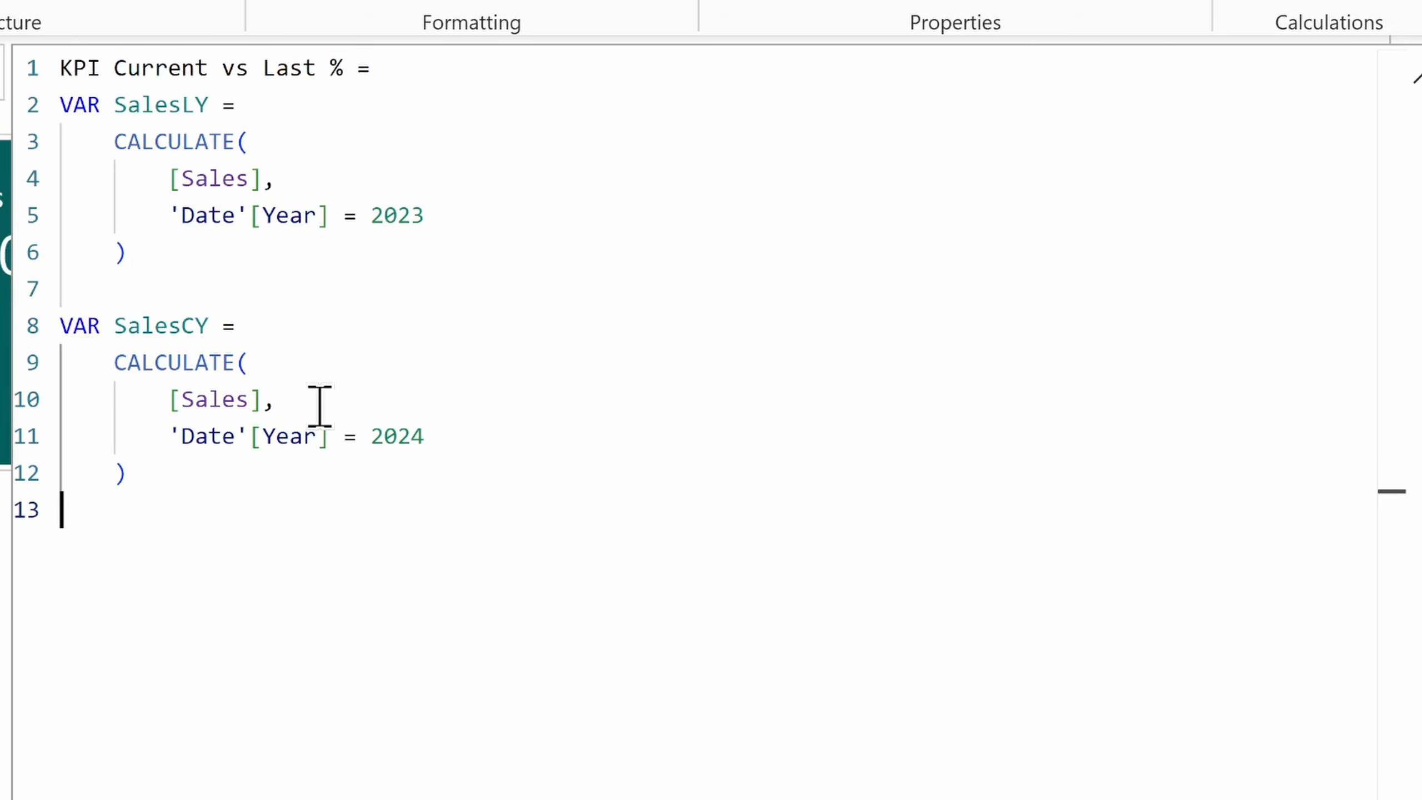
Step: Begin the measure's RETURN statement with a DIVIDE function whose numerator is SalesCY - SalesLY
key(Return)
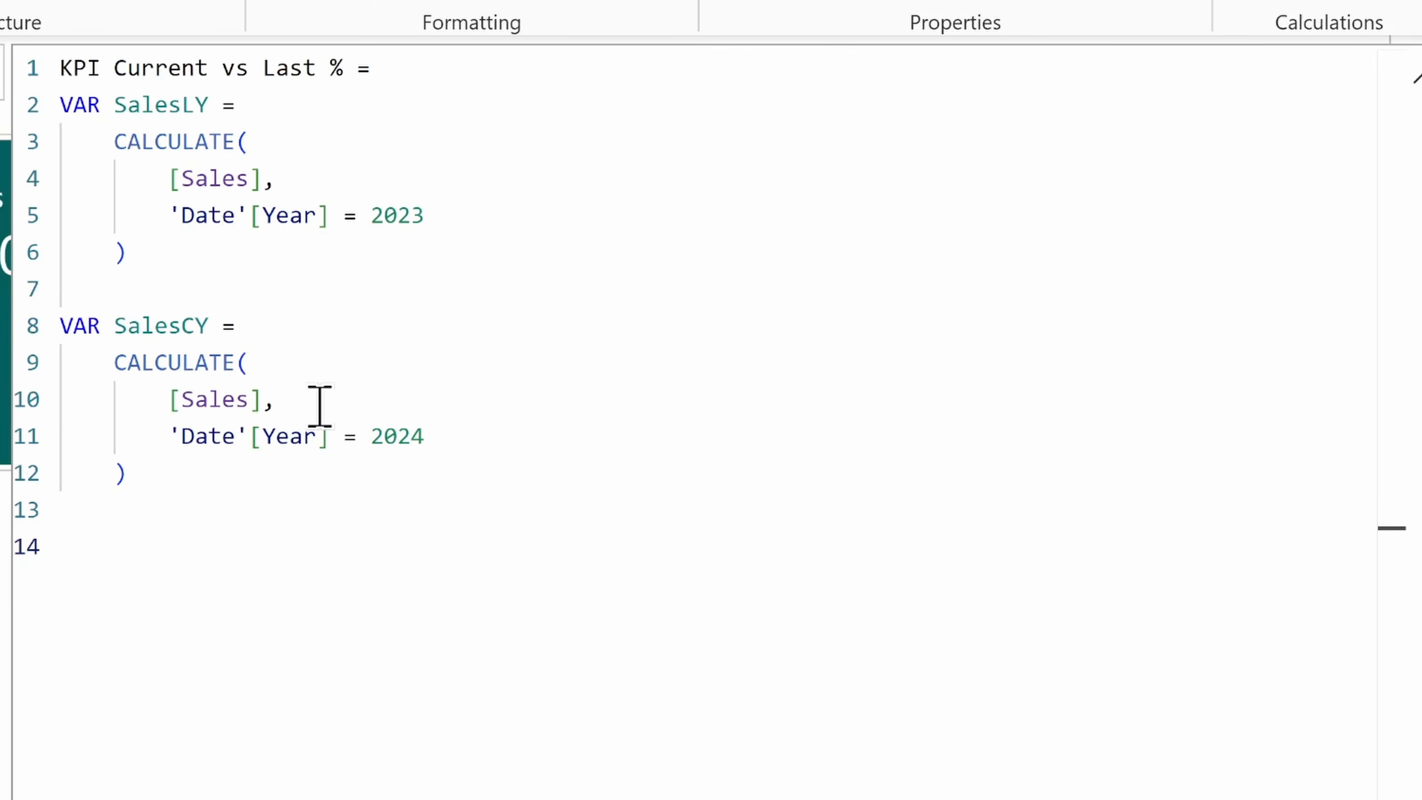
text(re)
key(Tab)
text(divi)
key(Tab)
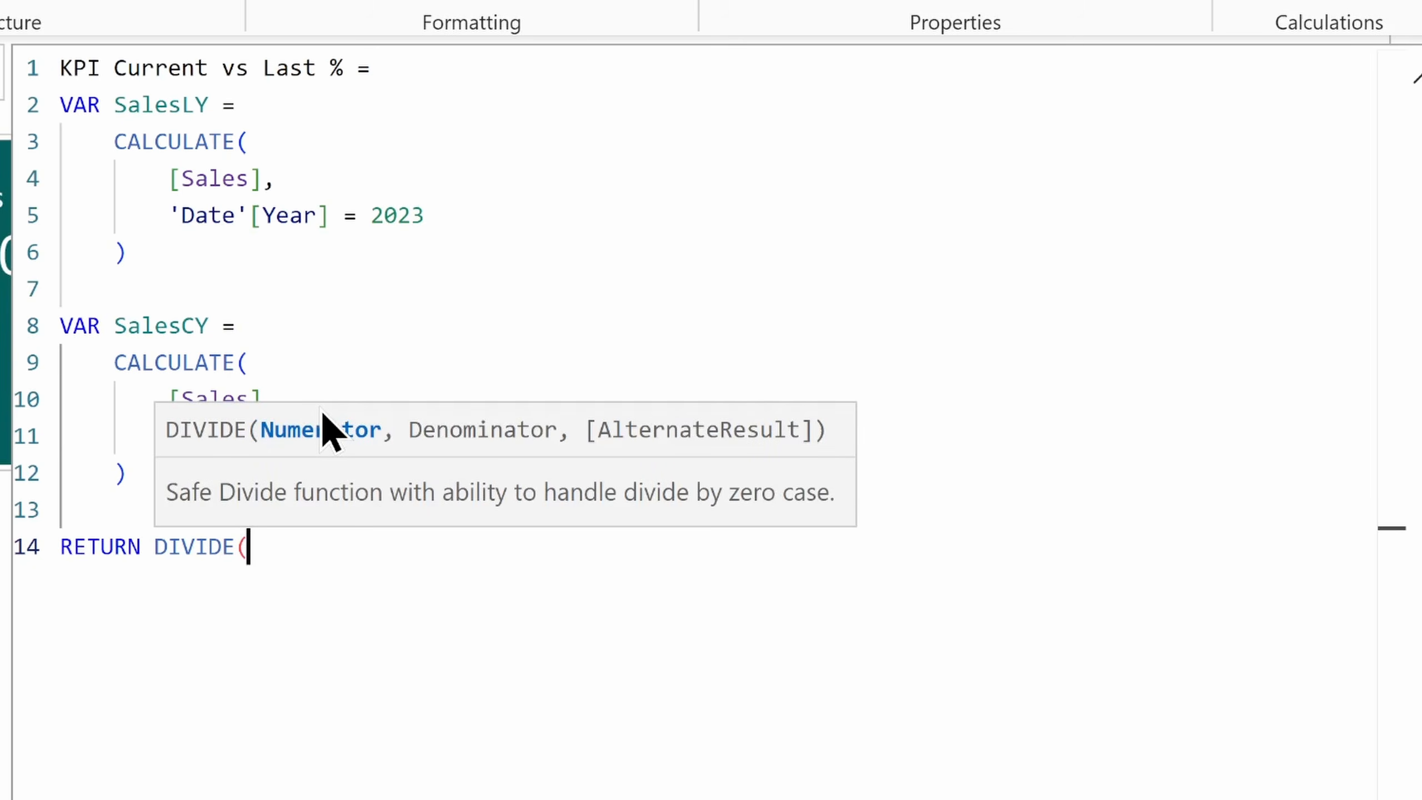
text(SalesCY - salesl)
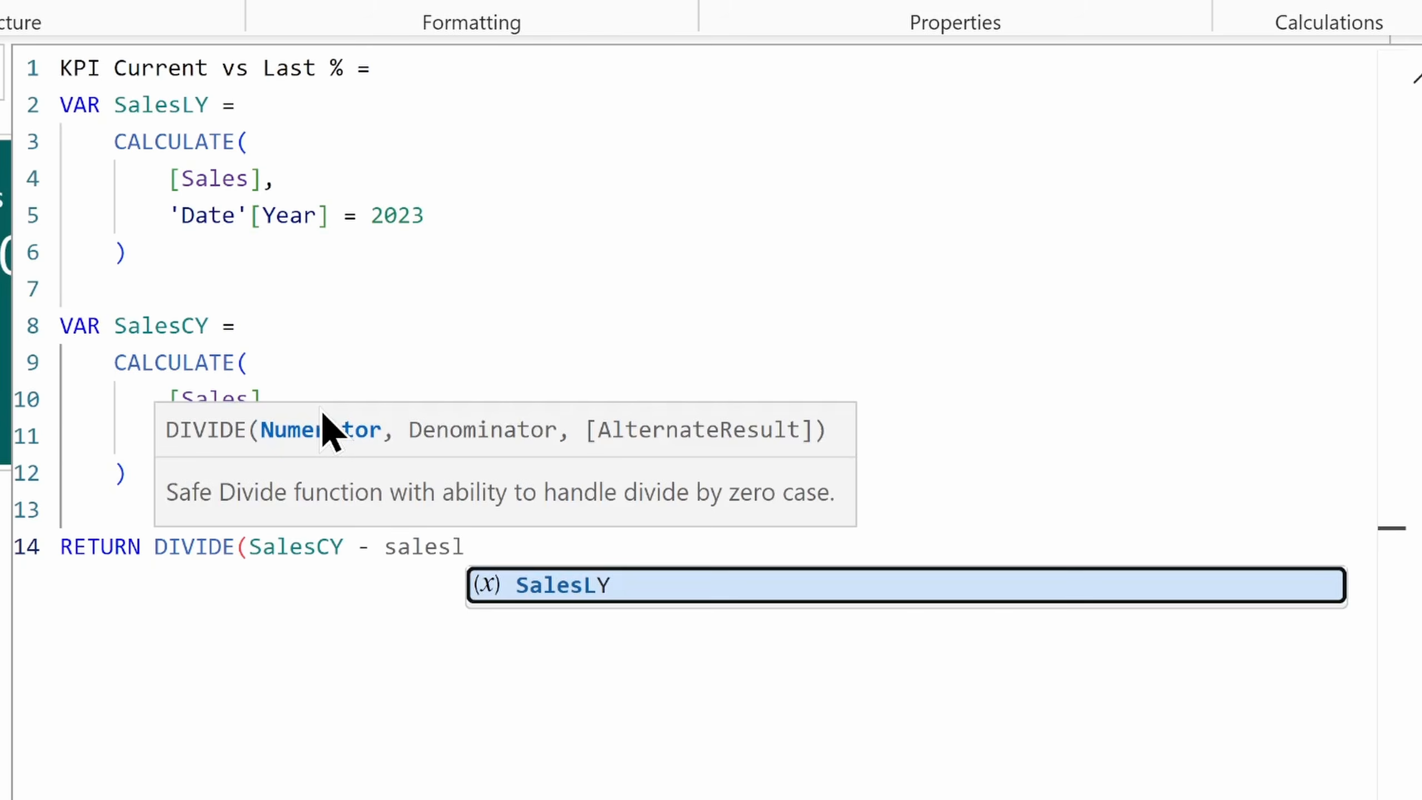
key(Tab)
text(, )
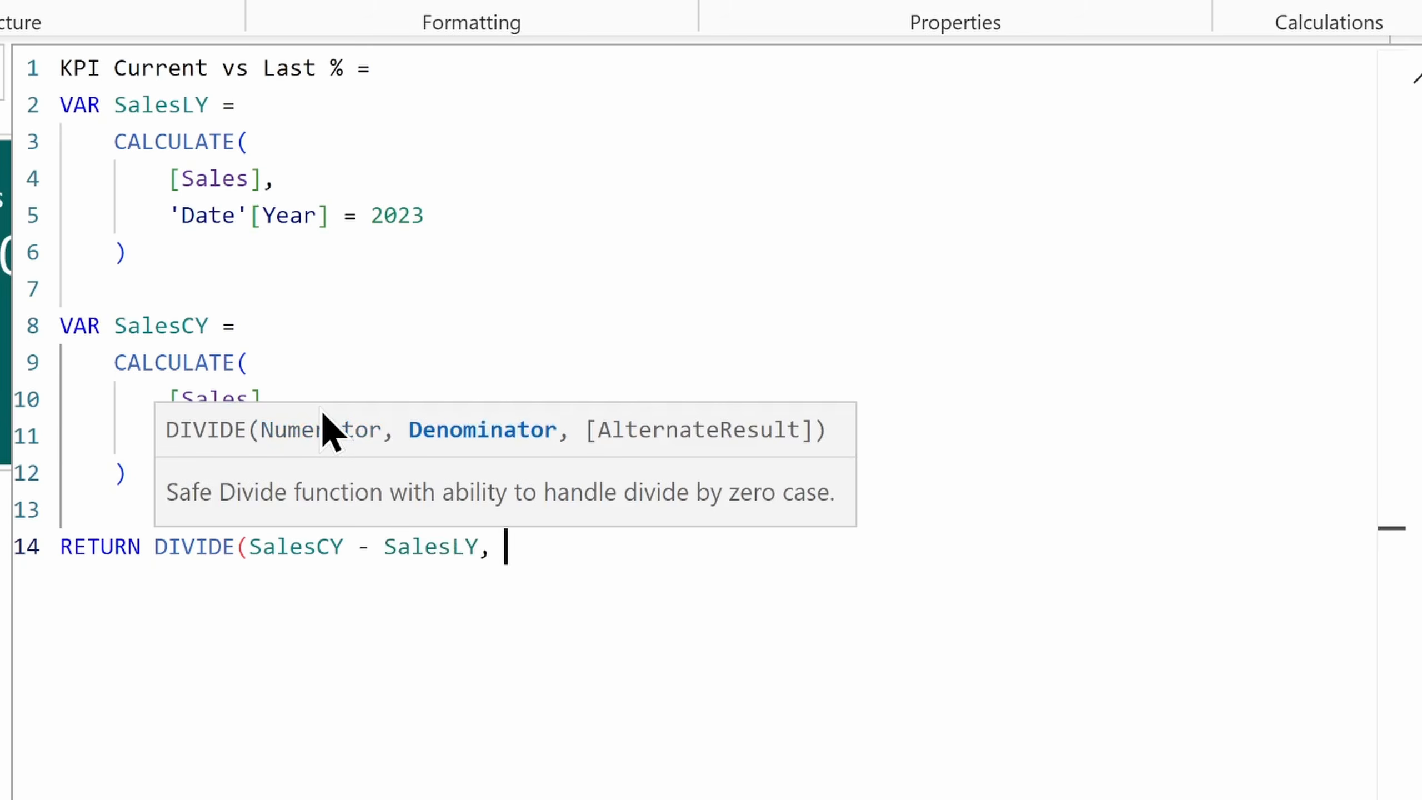
Step: Use SalesLY as the DIVIDE denominator, close the function and commit the measure
text(sal)
text(esl)
key(Tab)
text())
drag(250, 546, 603, 547)
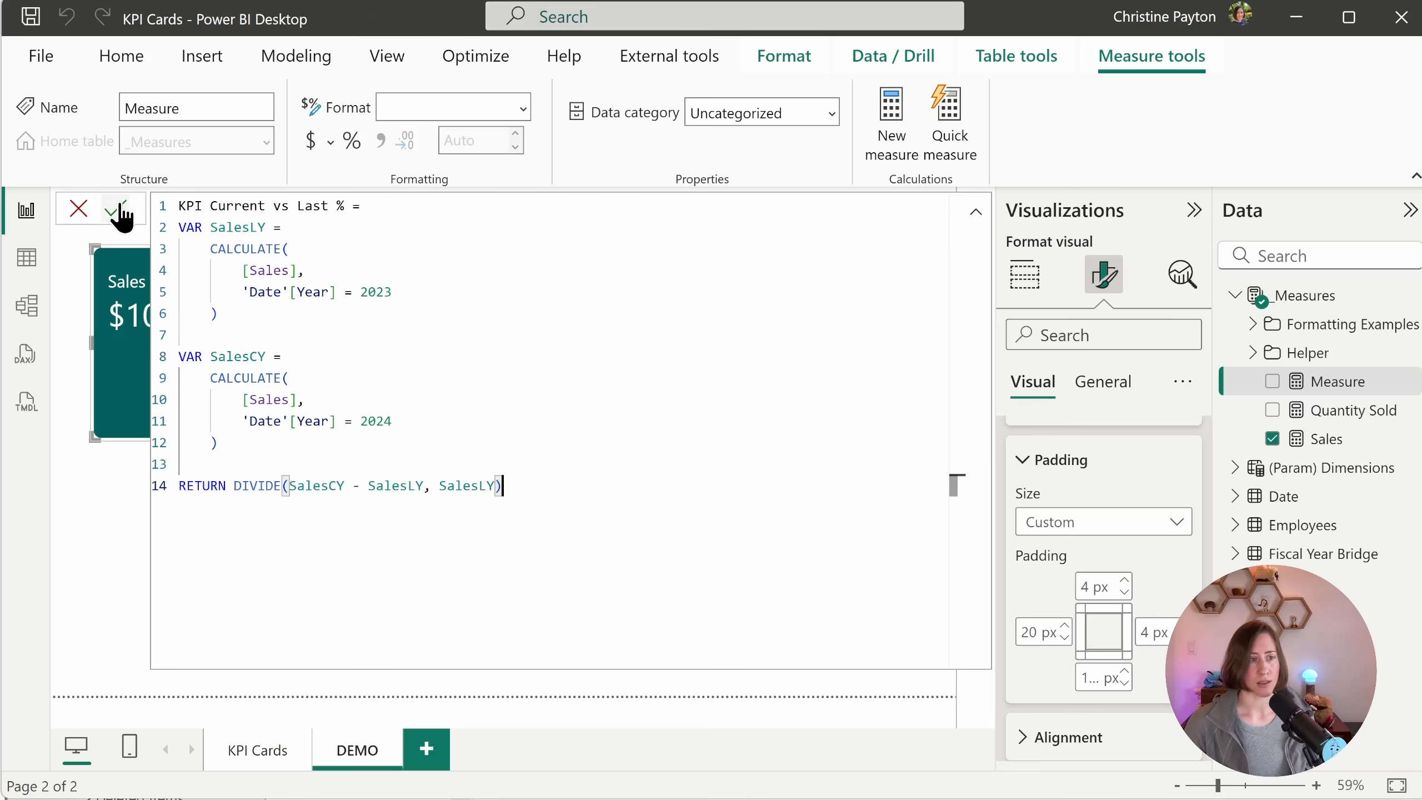
click(116, 209)
Step: Show the KPI Current vs Last % measure in a new table visual and format the measure as a percentage
click(772, 451)
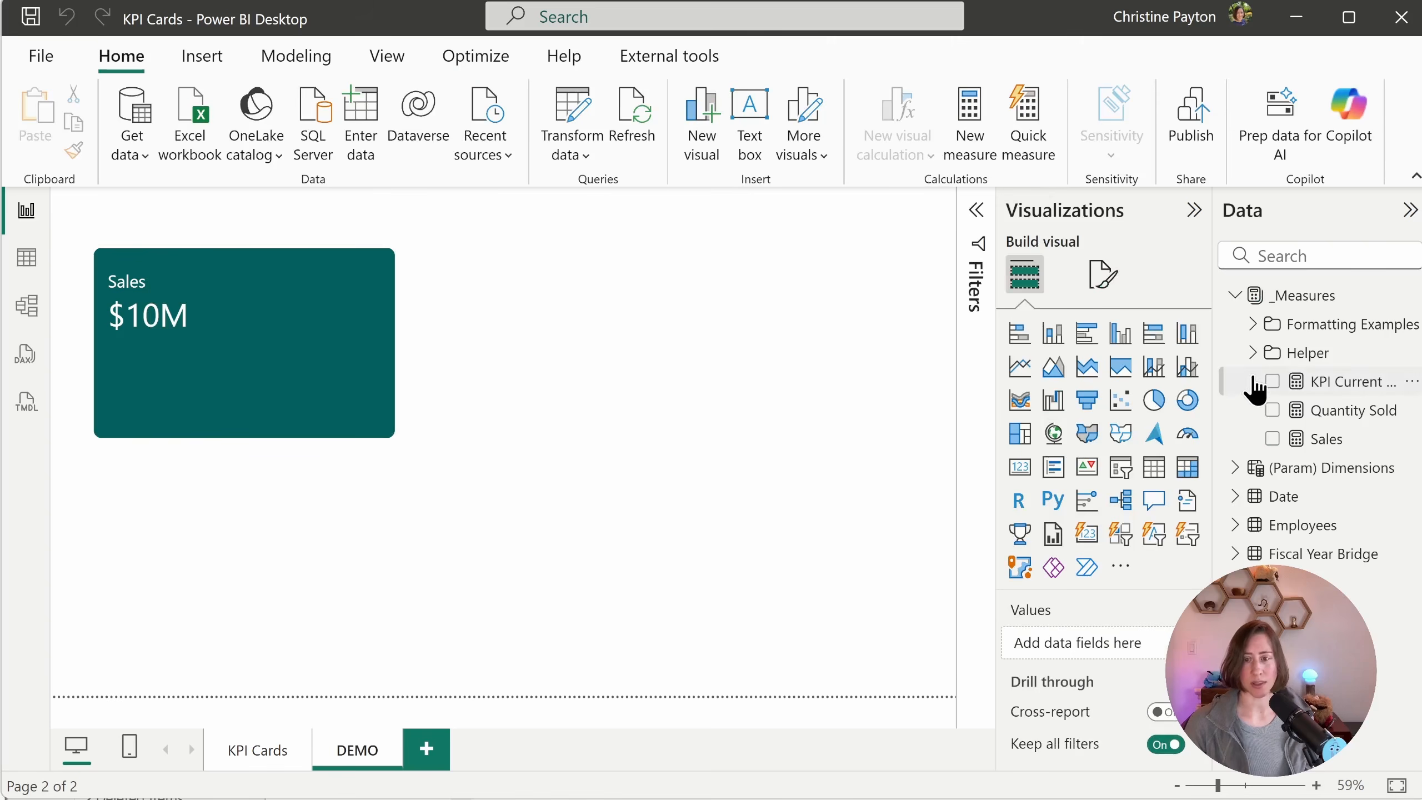
click(1153, 466)
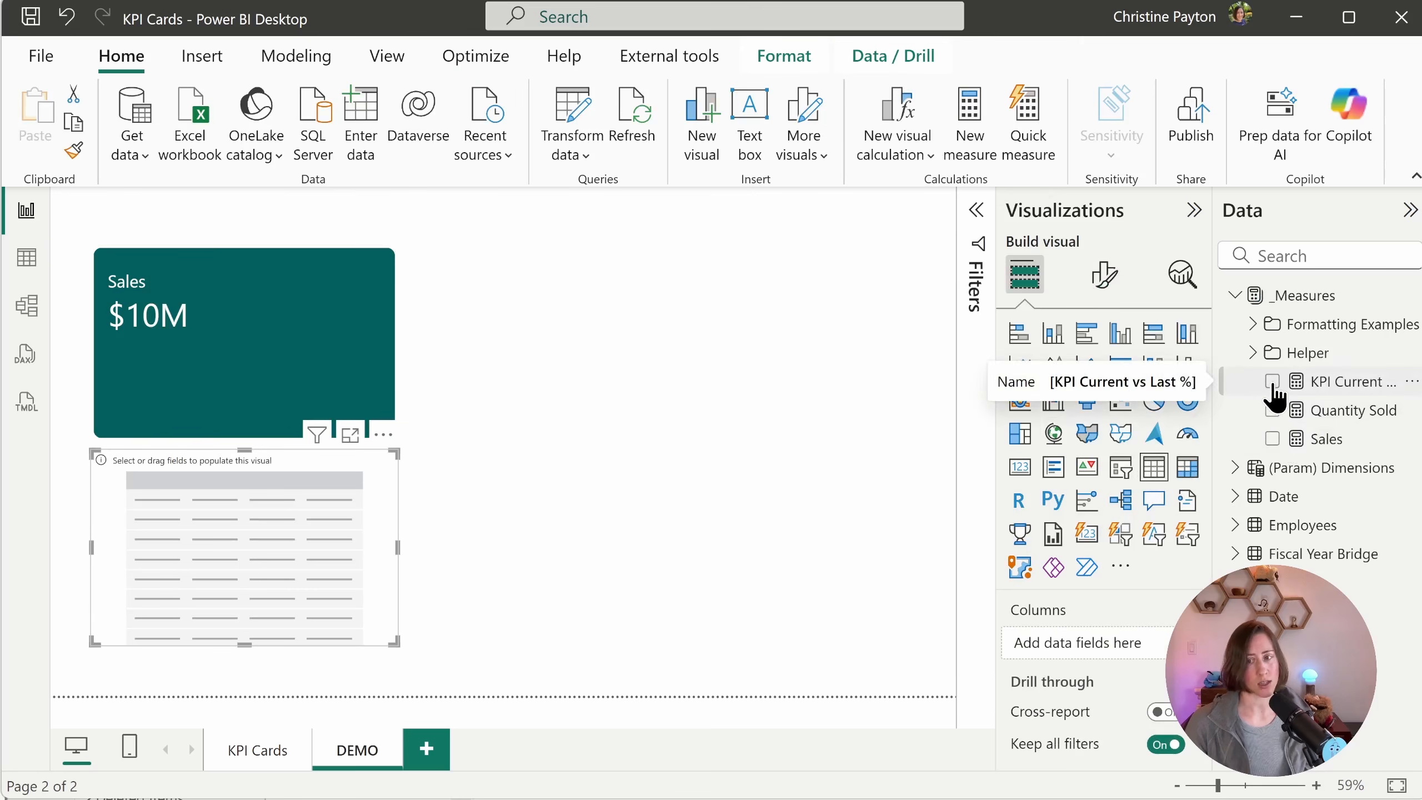
drag(1273, 384, 174, 485)
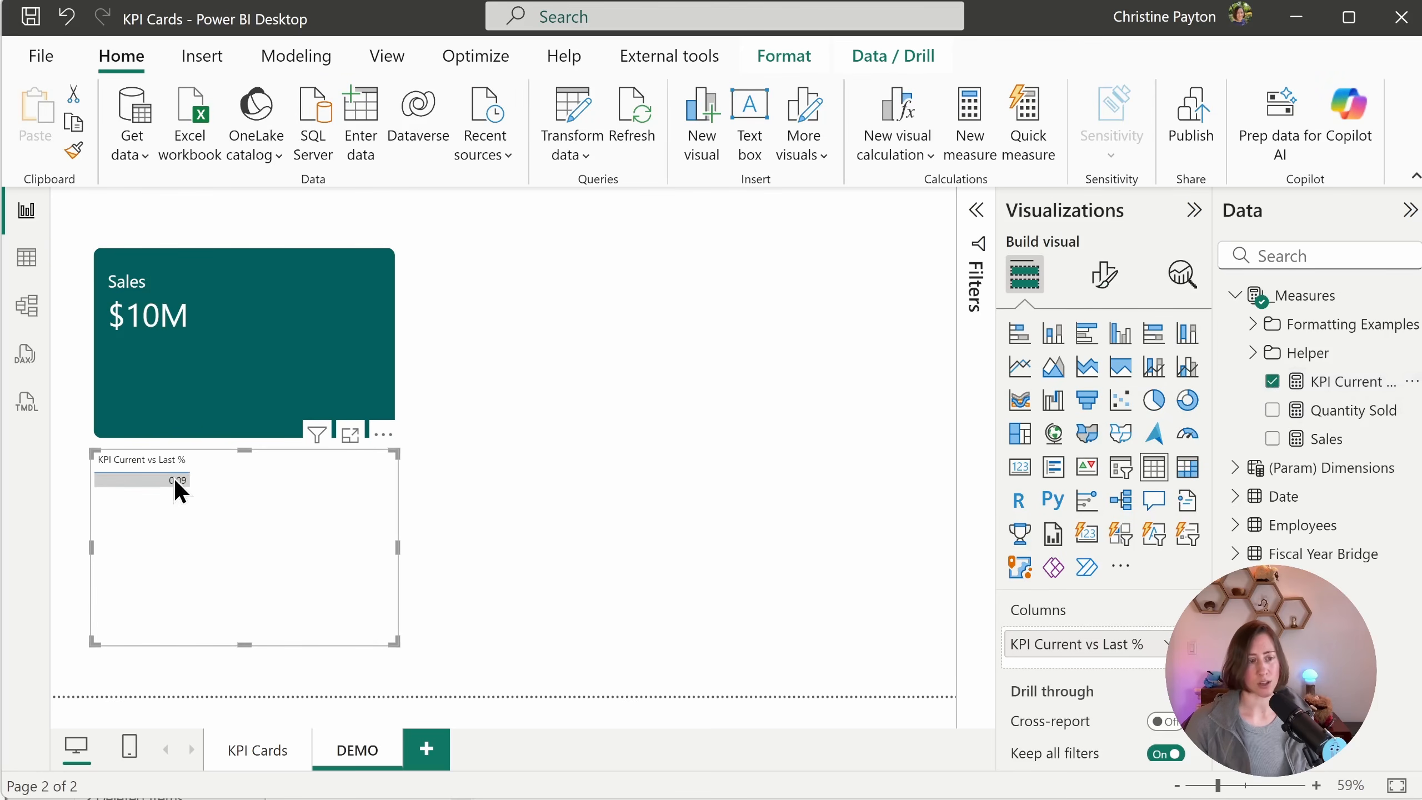
click(1353, 388)
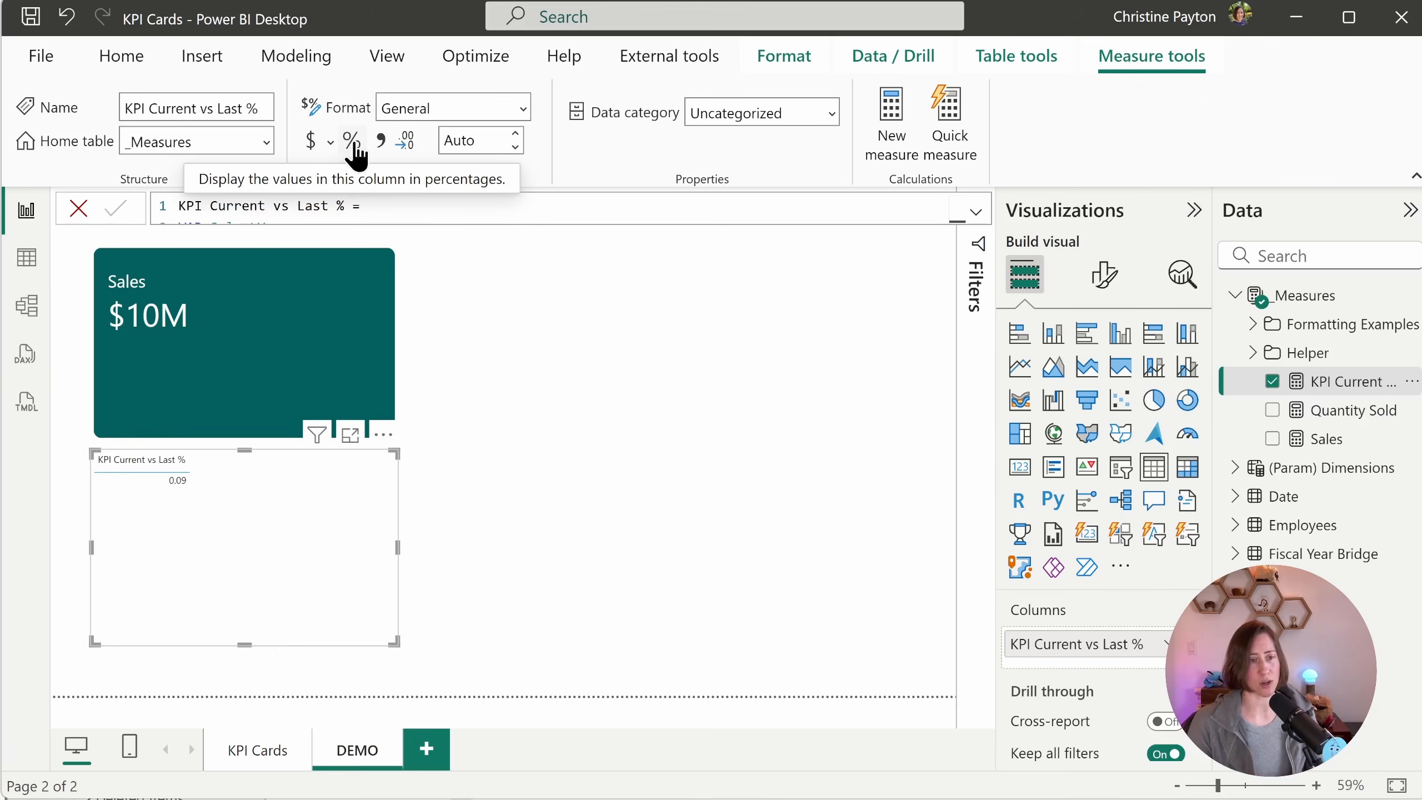
click(627, 238)
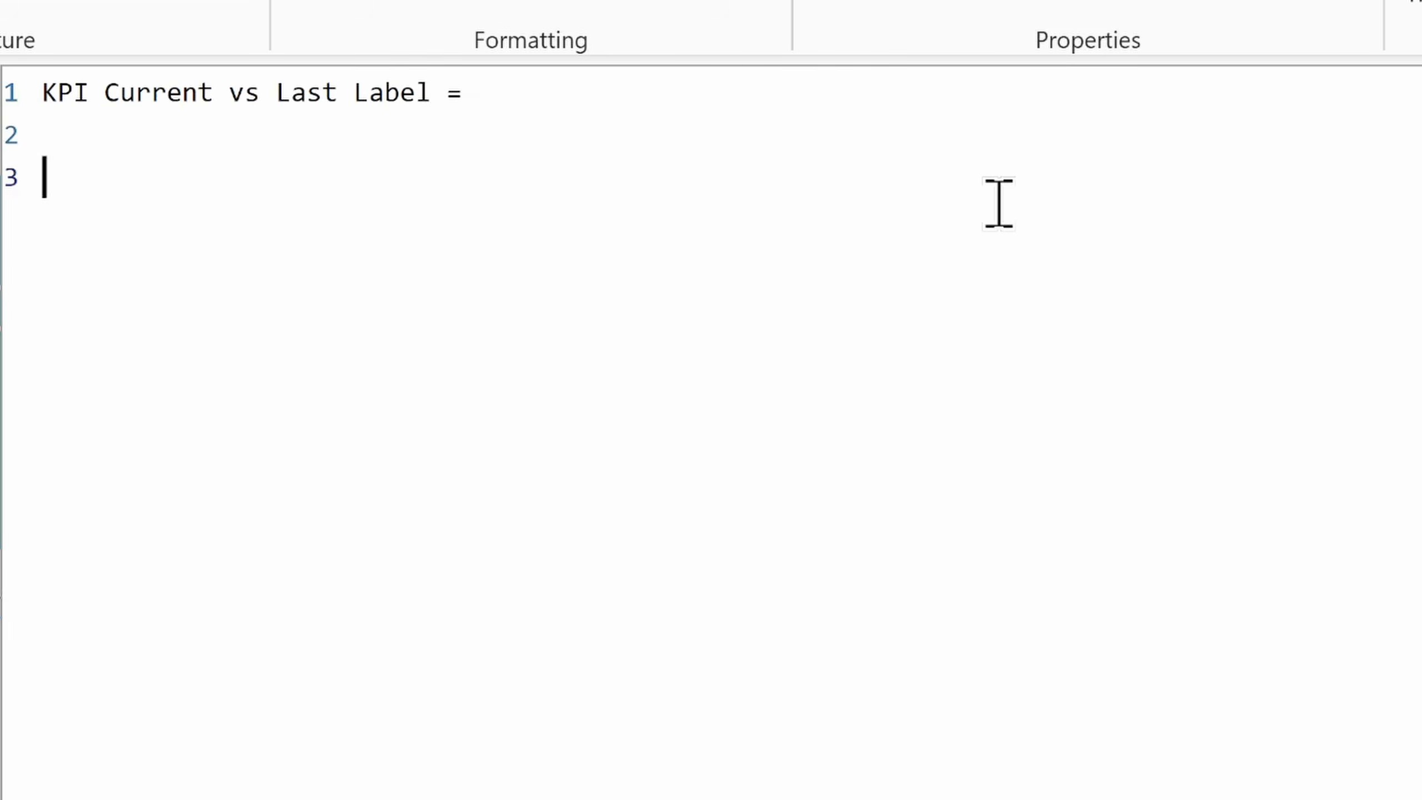
Step: In the KPI Current vs Last Label measure, declare a variable pctChange equal to [KPI Current vs Last %]
text(V)
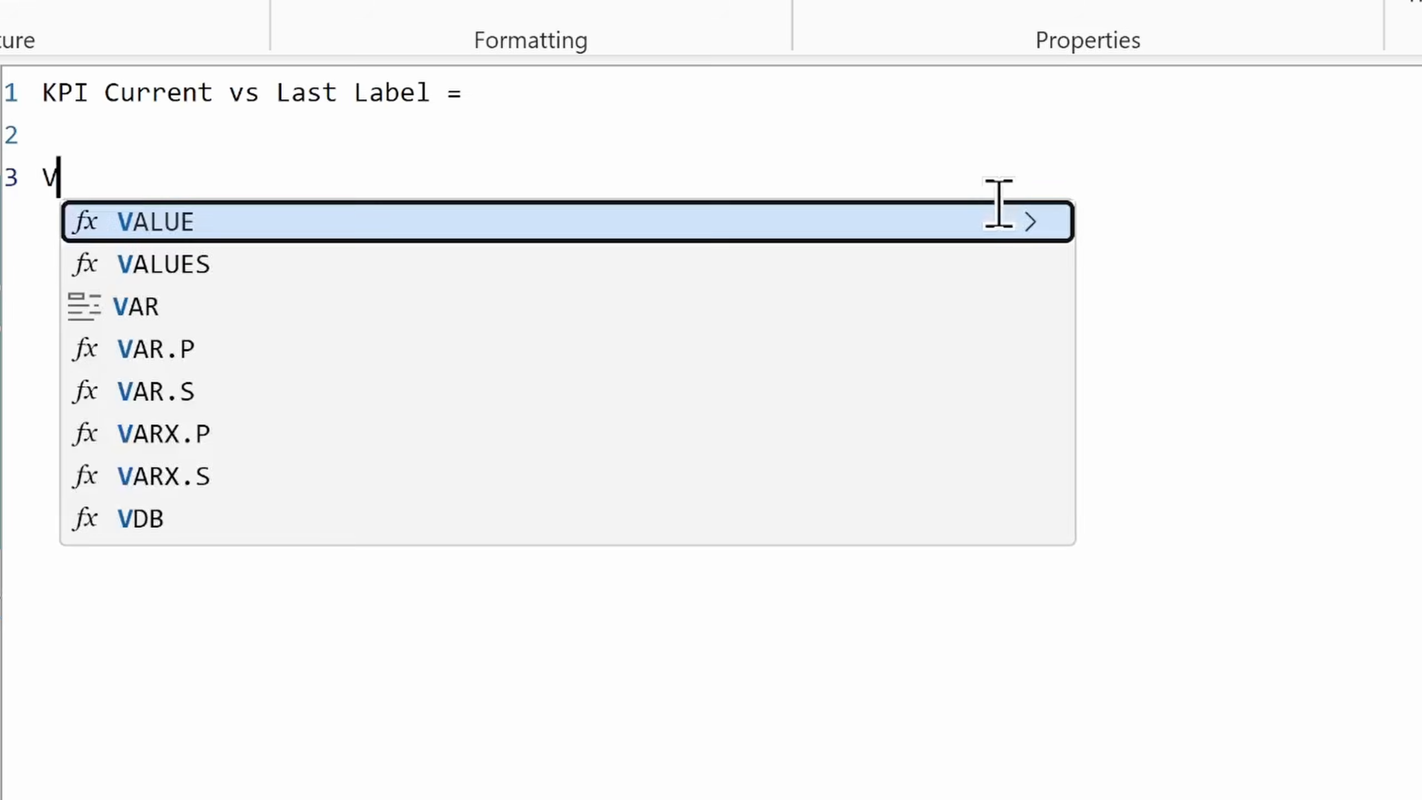
text(AR pctChange = )
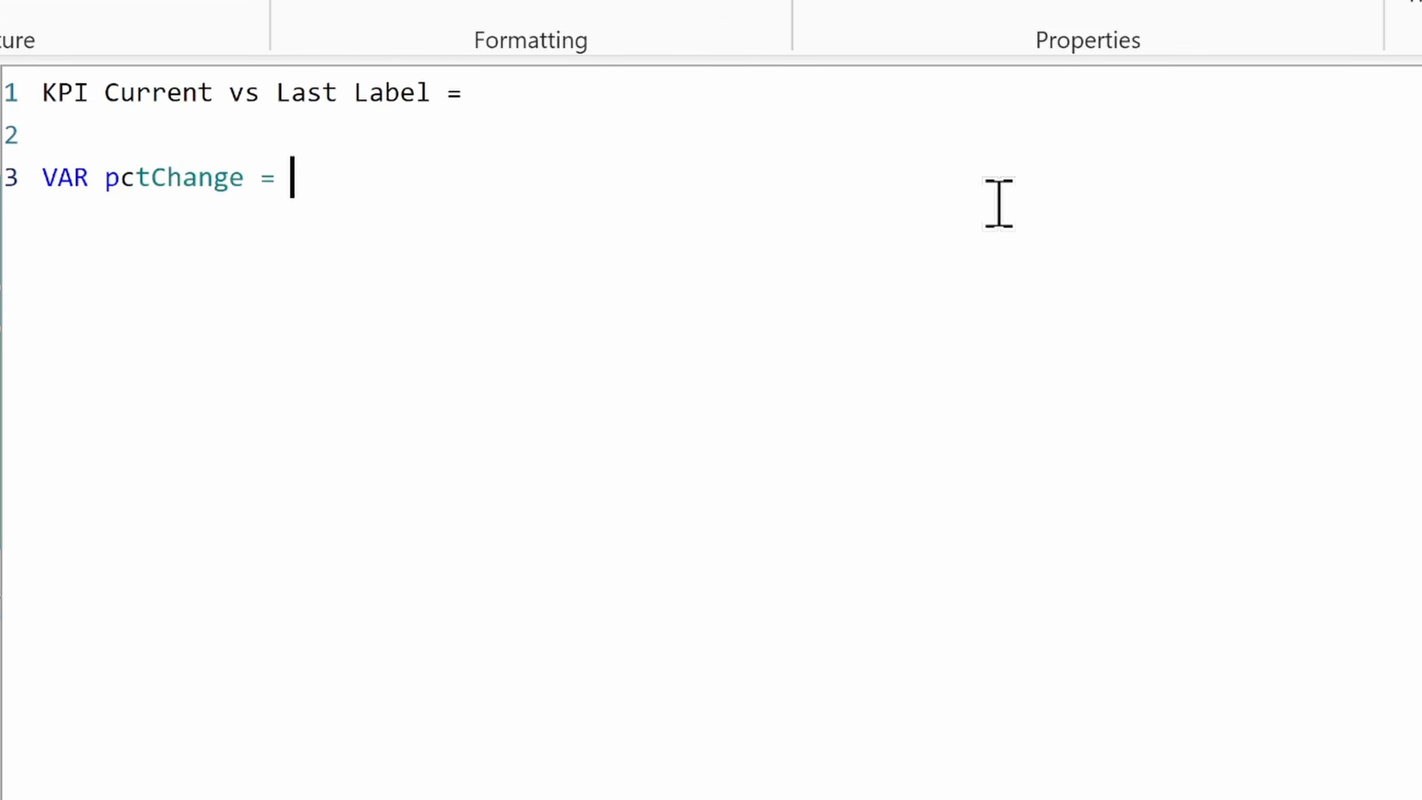
text(kp)
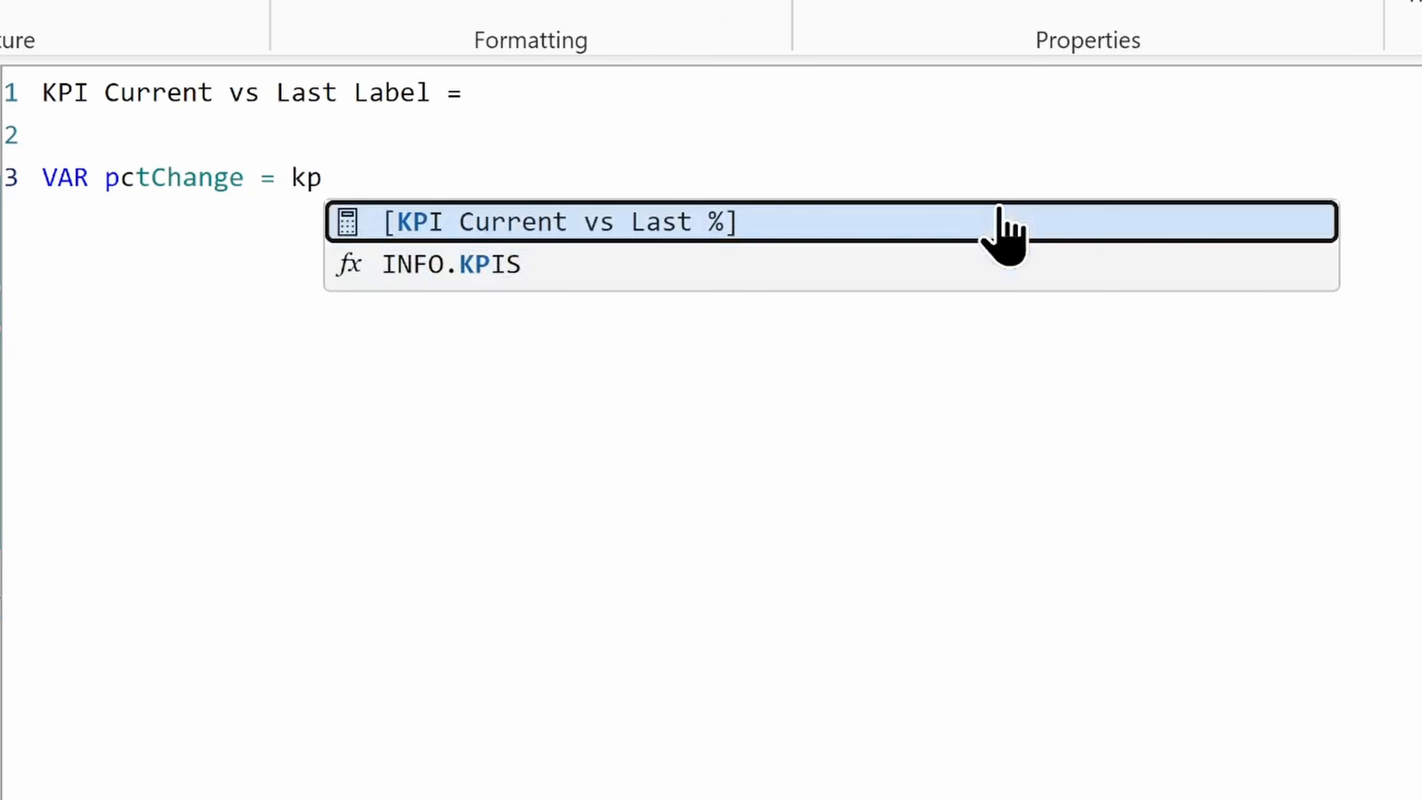
click(579, 229)
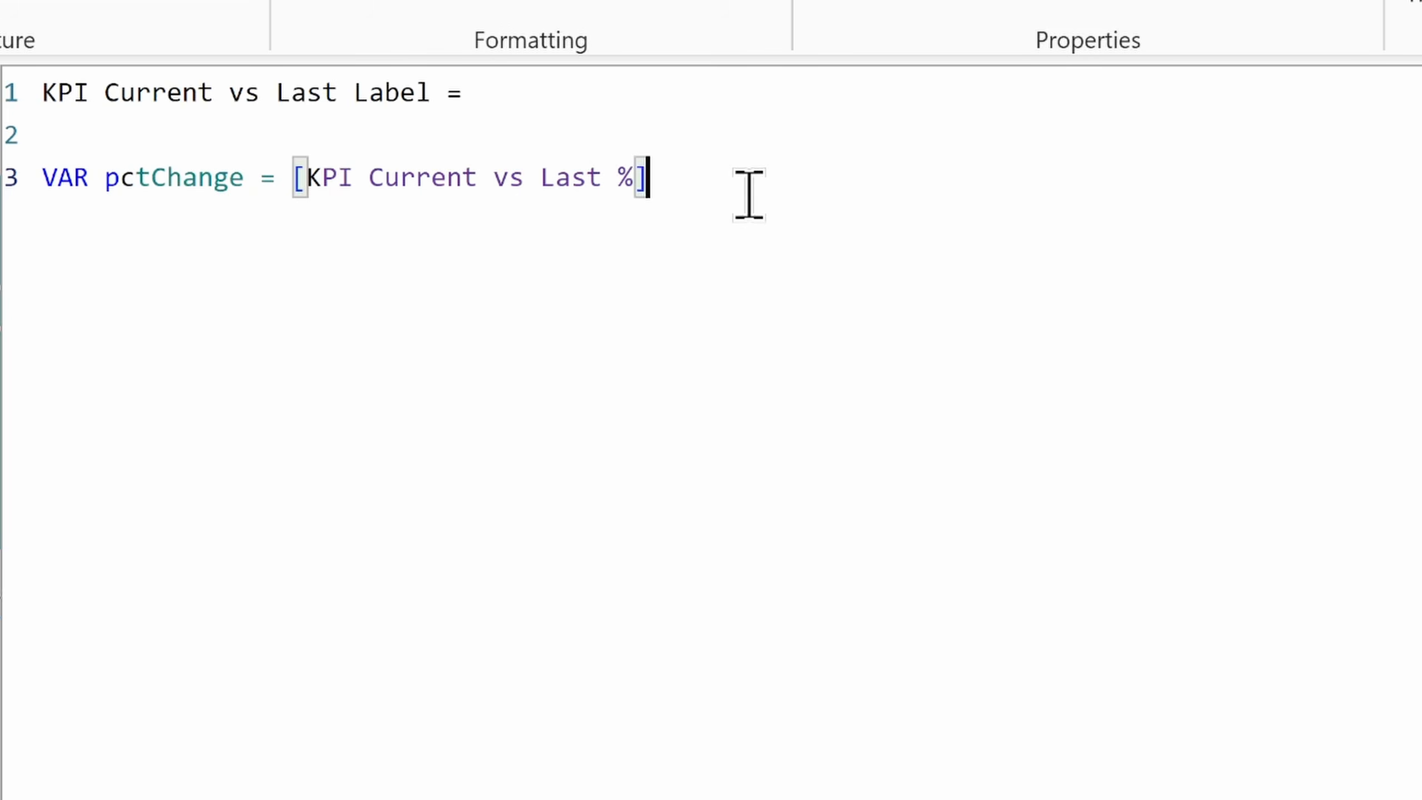
key(Return)
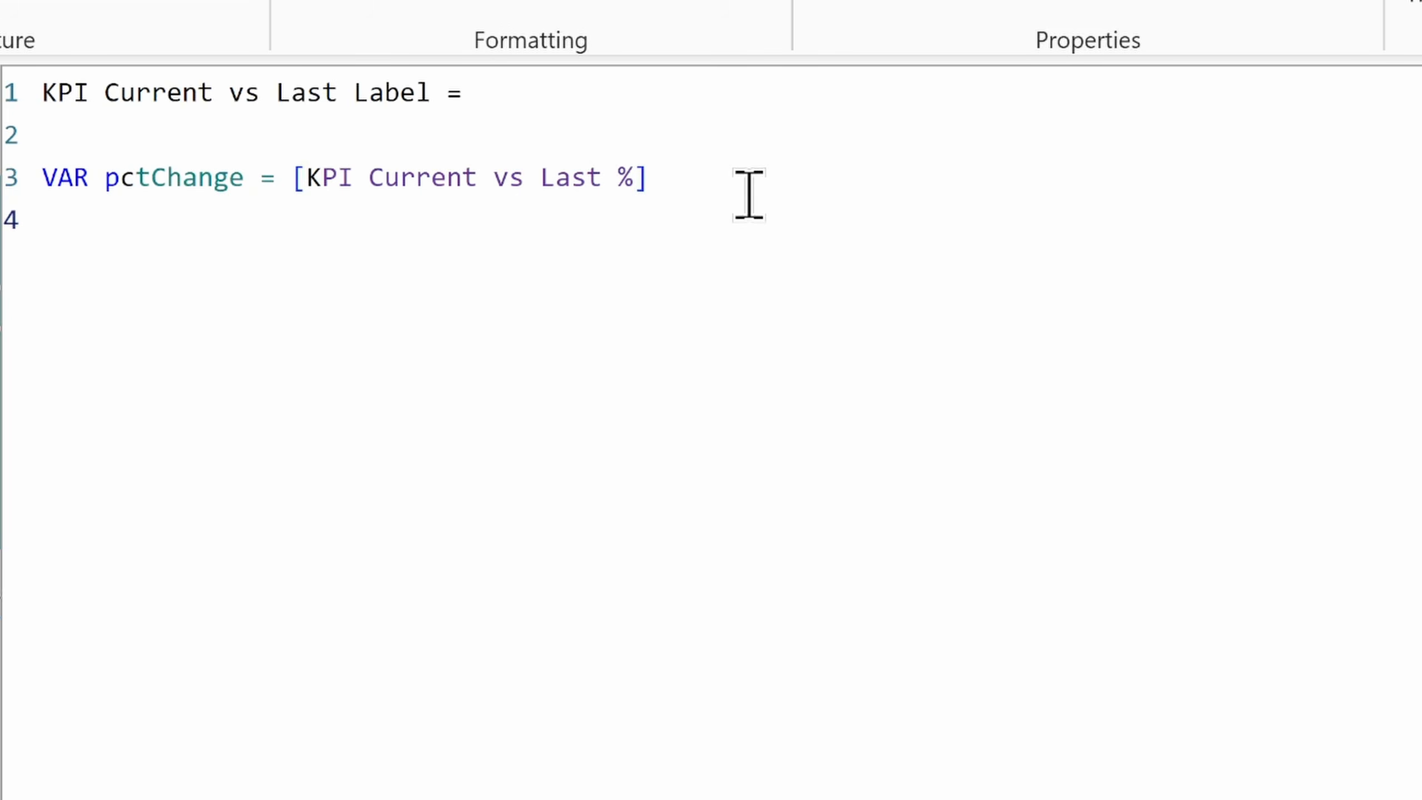
Step: Declare a variable triangle defined by an indented SWITCH function with TRUE() as its expression
text(VAR triangle =)
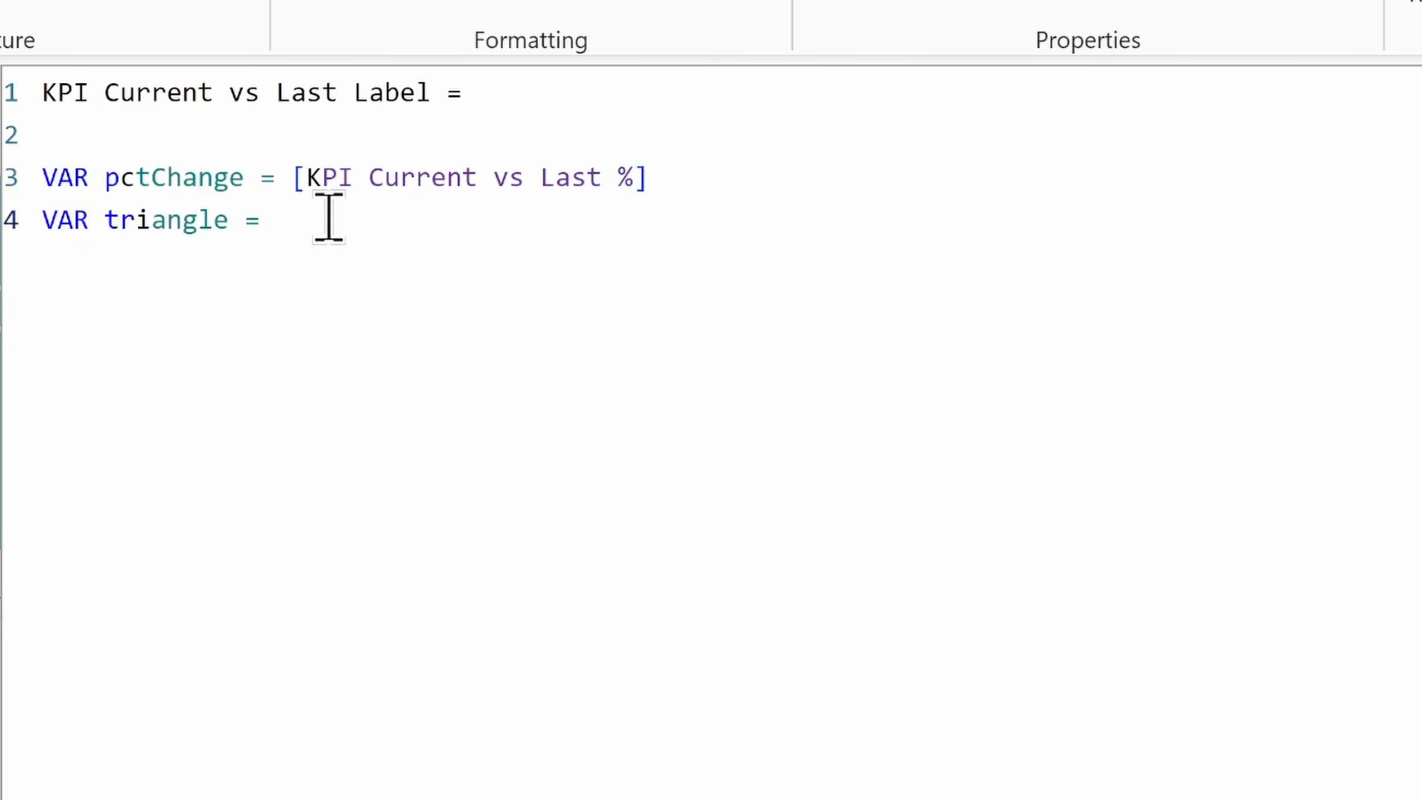
key(Return)
key(Tab)
text(sw)
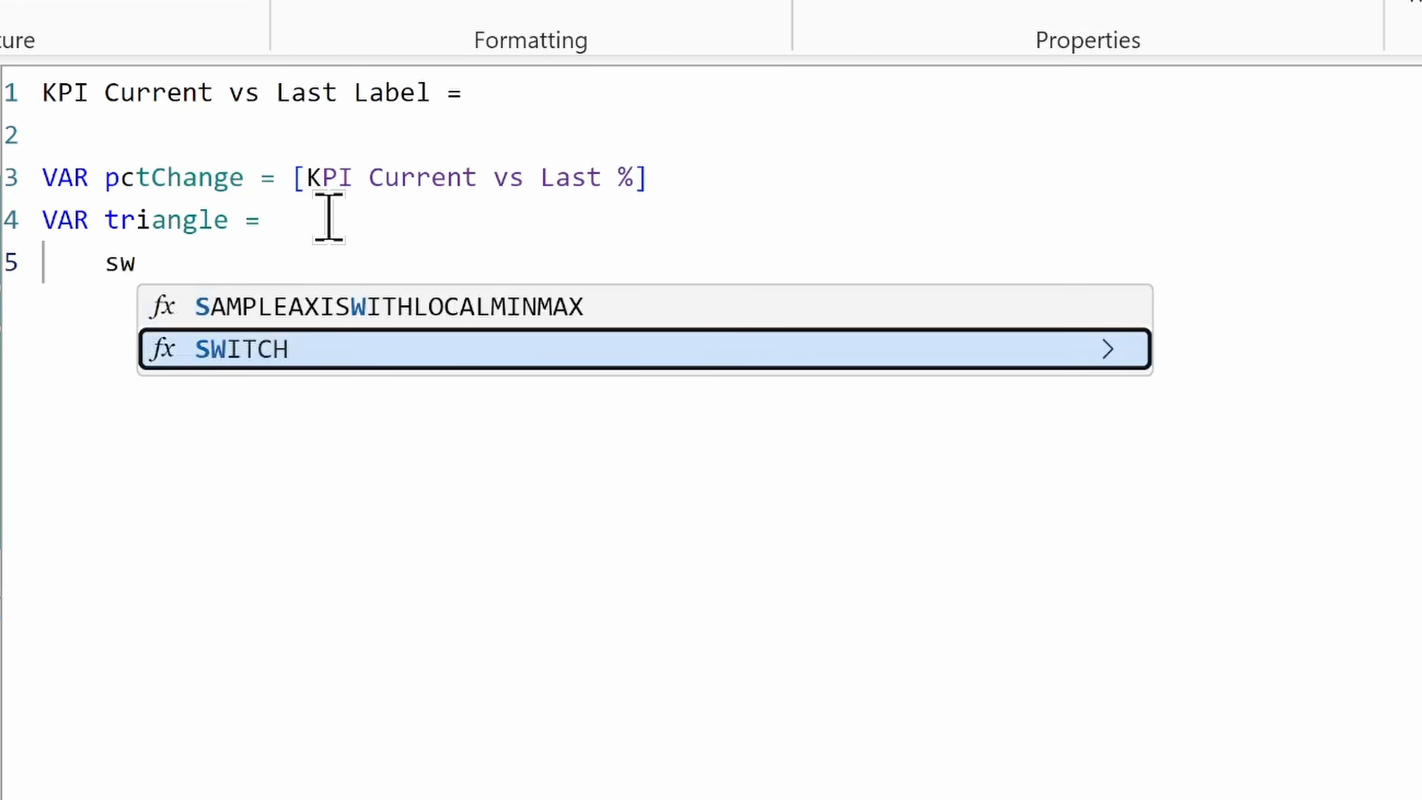
key(Tab)
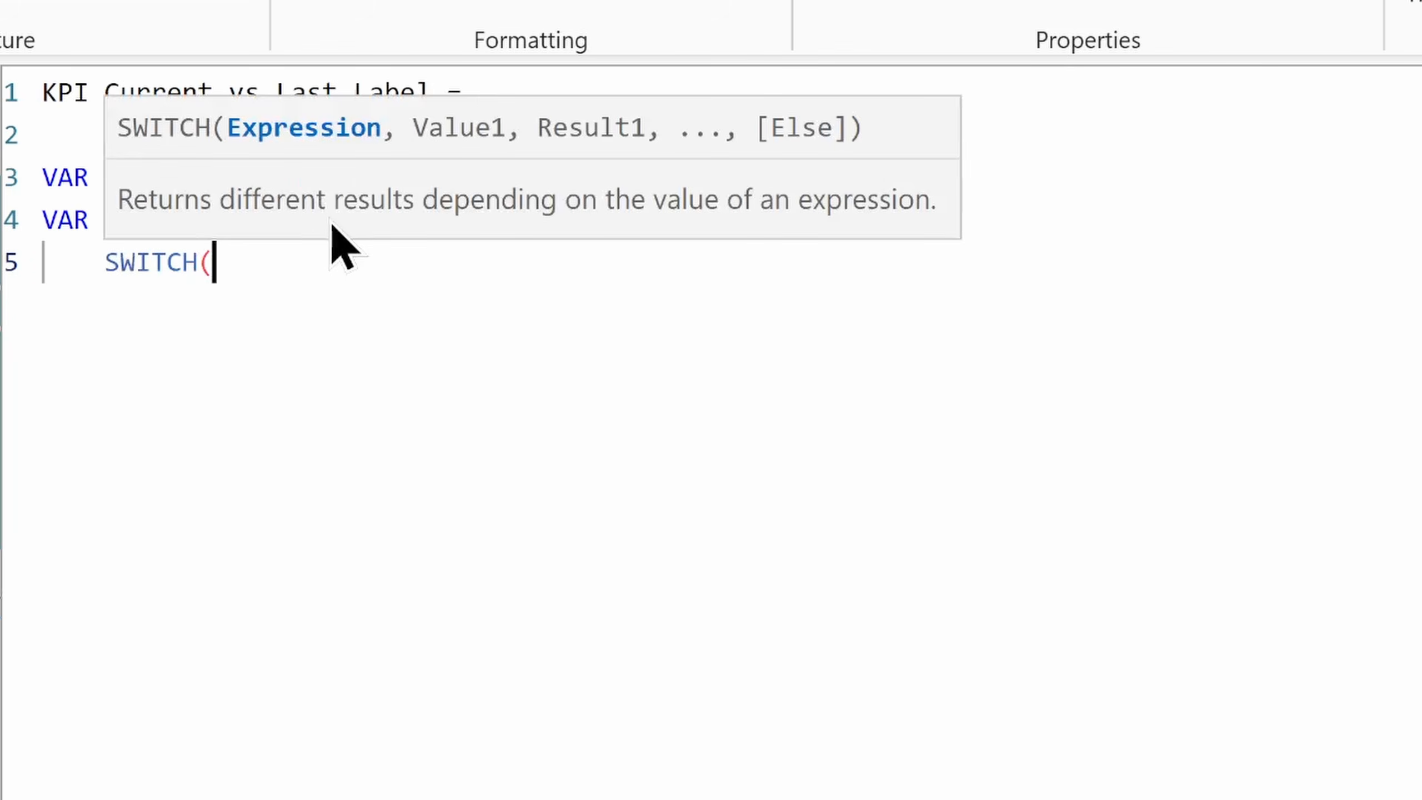
key(Return)
text(t)
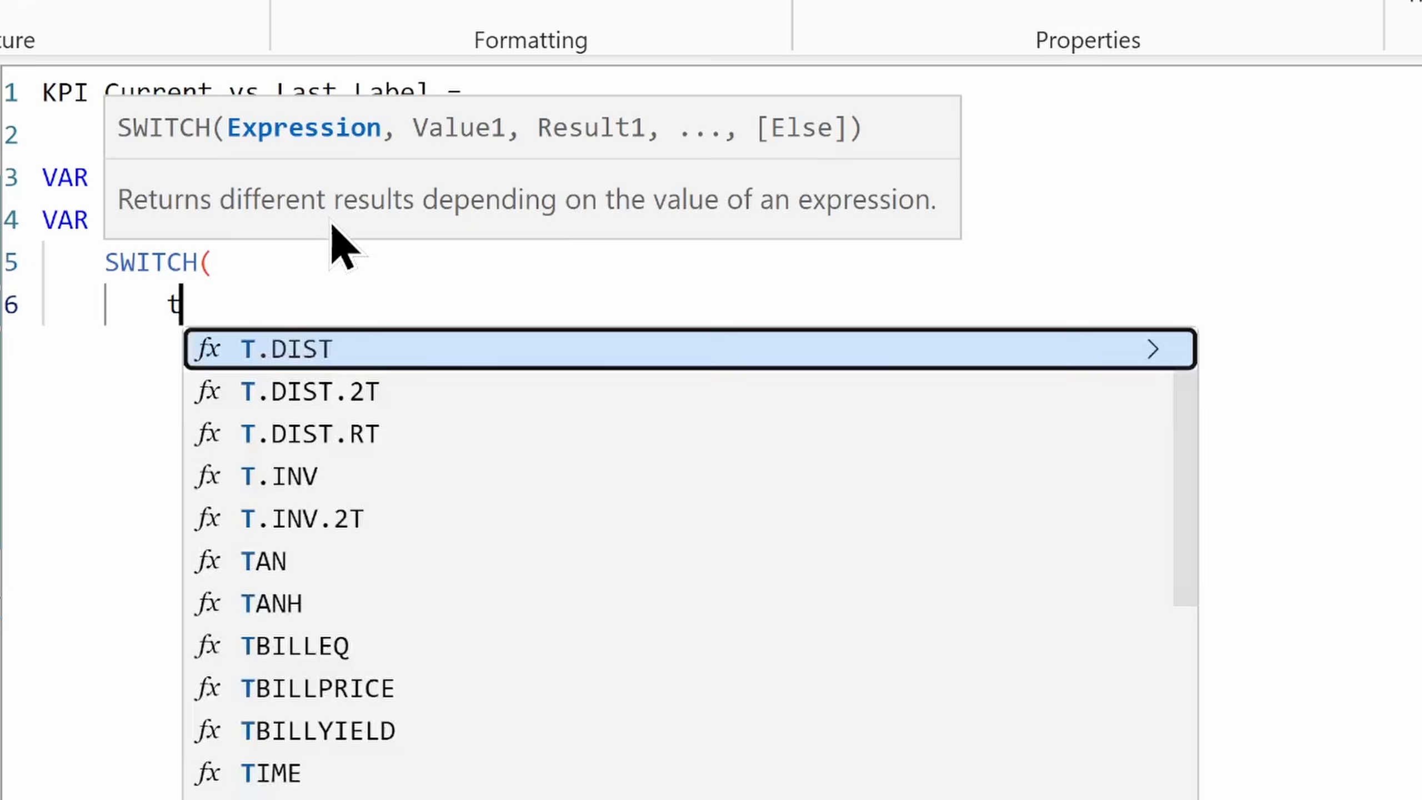
text(ru)
key(Tab)
text(,)
key(Return)
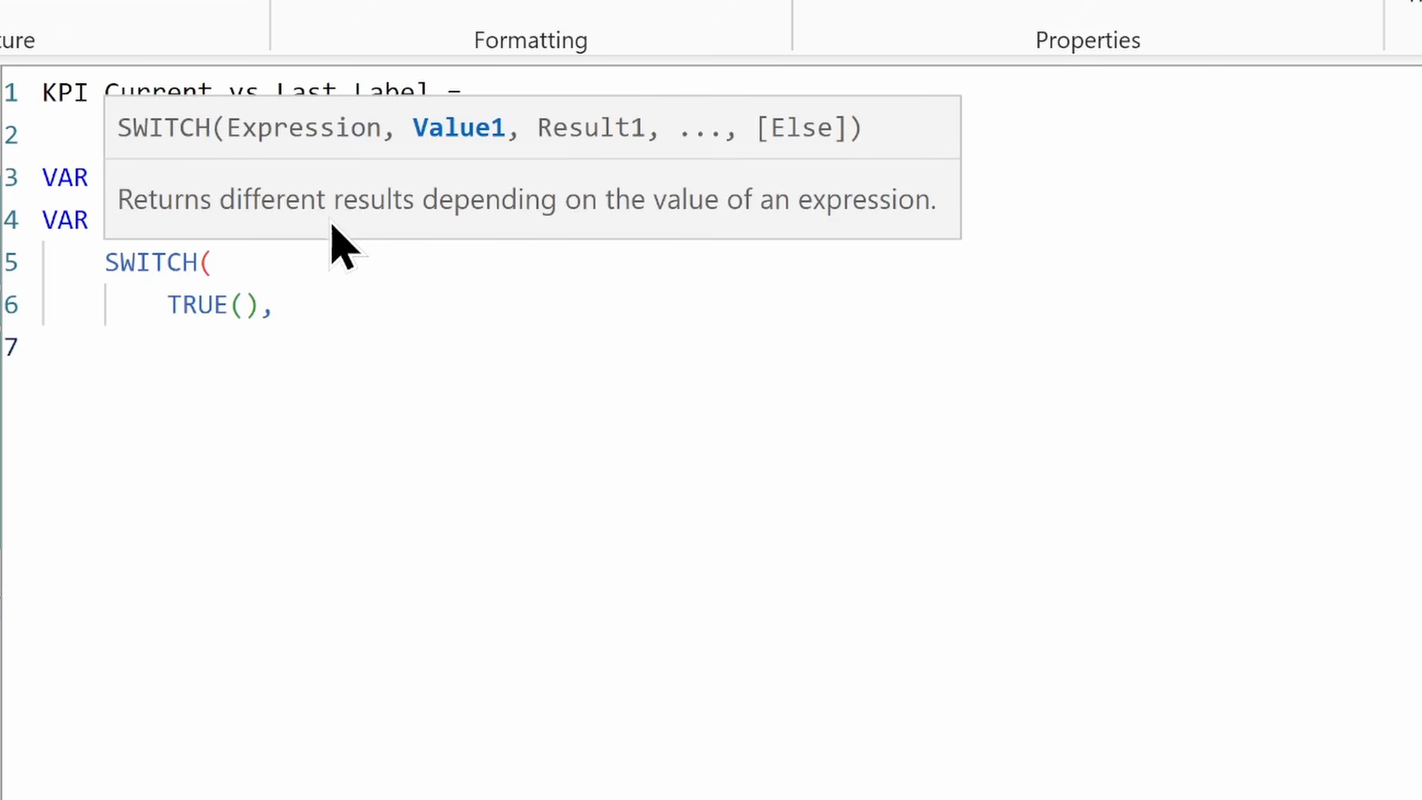
Step: Add a SWITCH case that returns UNICHAR(9650) when pctChange > 0, followed by a new line
text(pc)
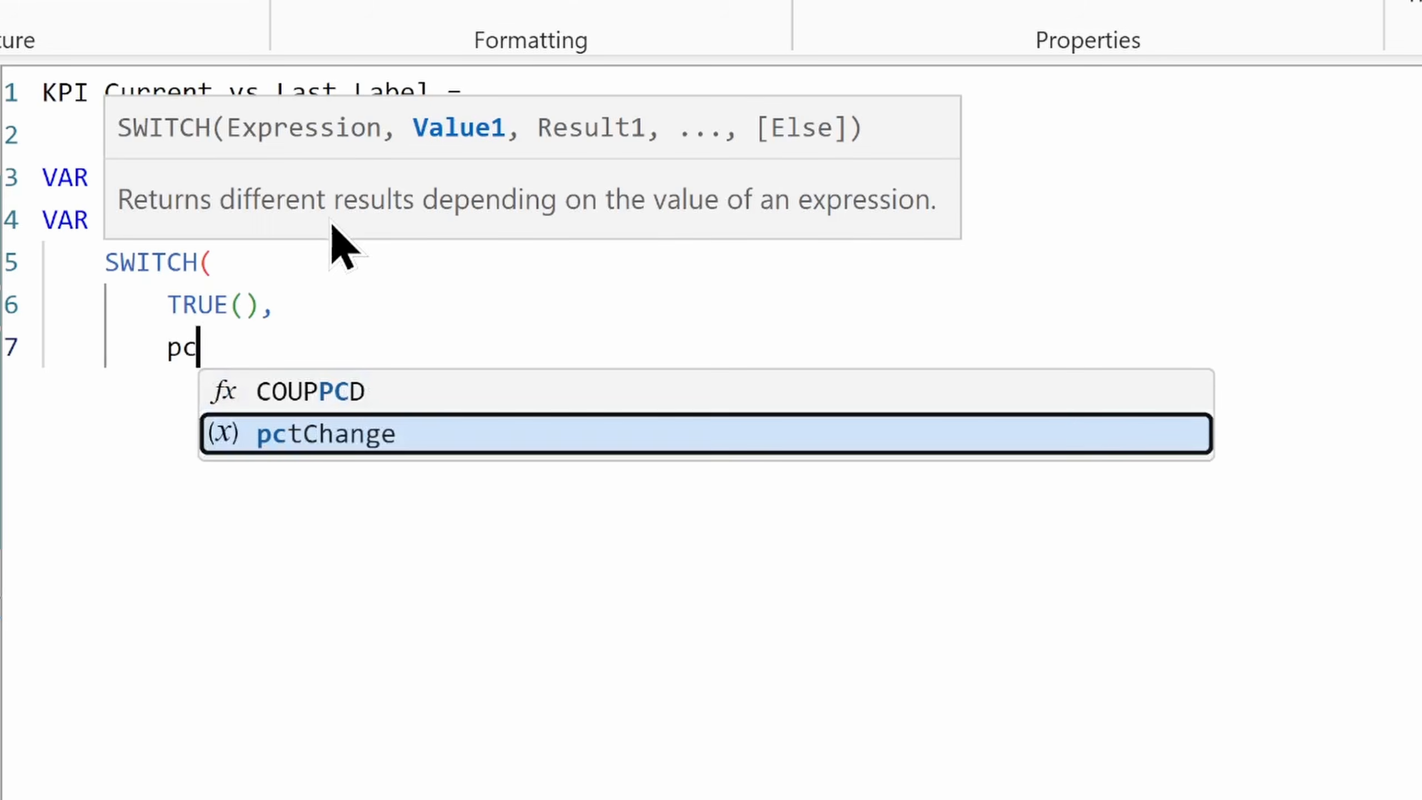
key(Tab)
text(>)
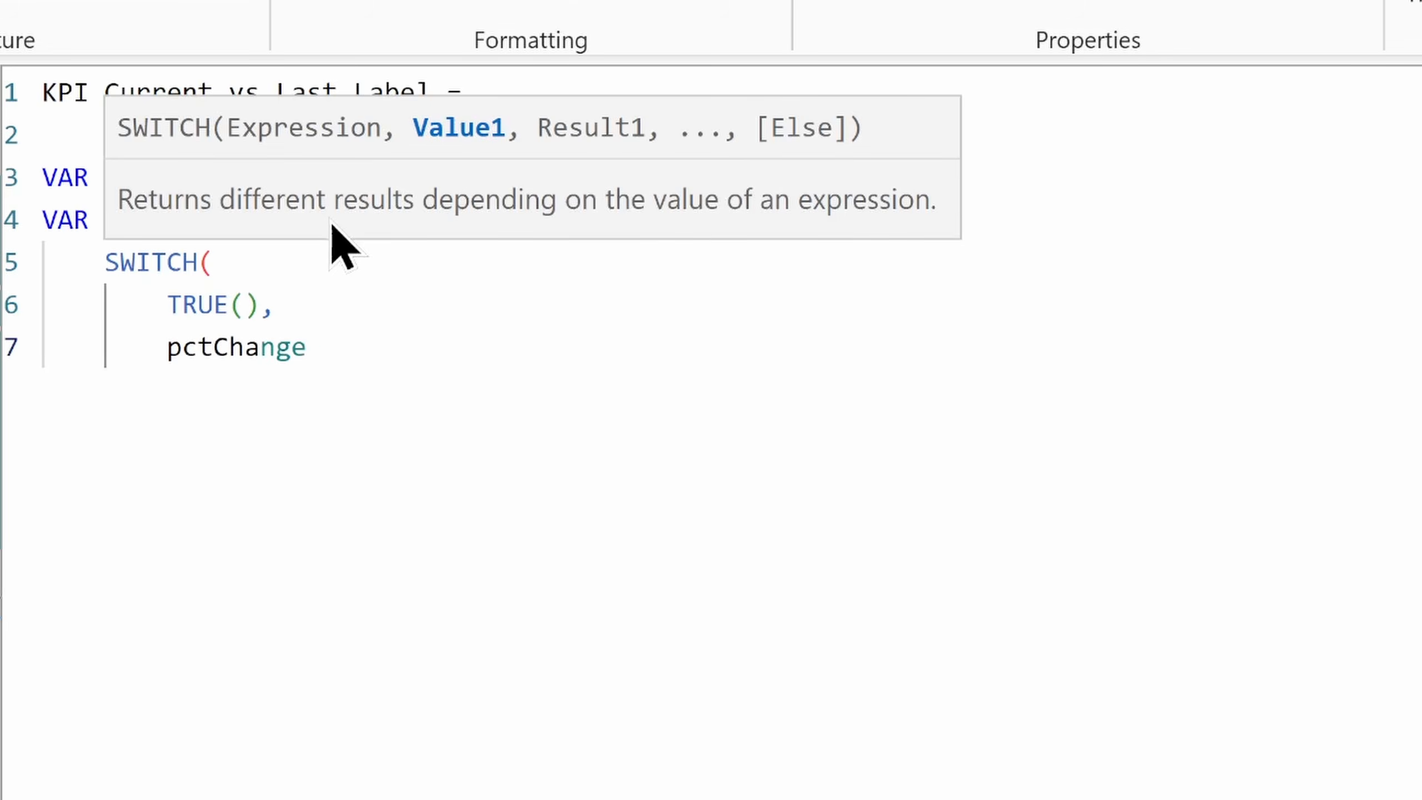
text( 0,)
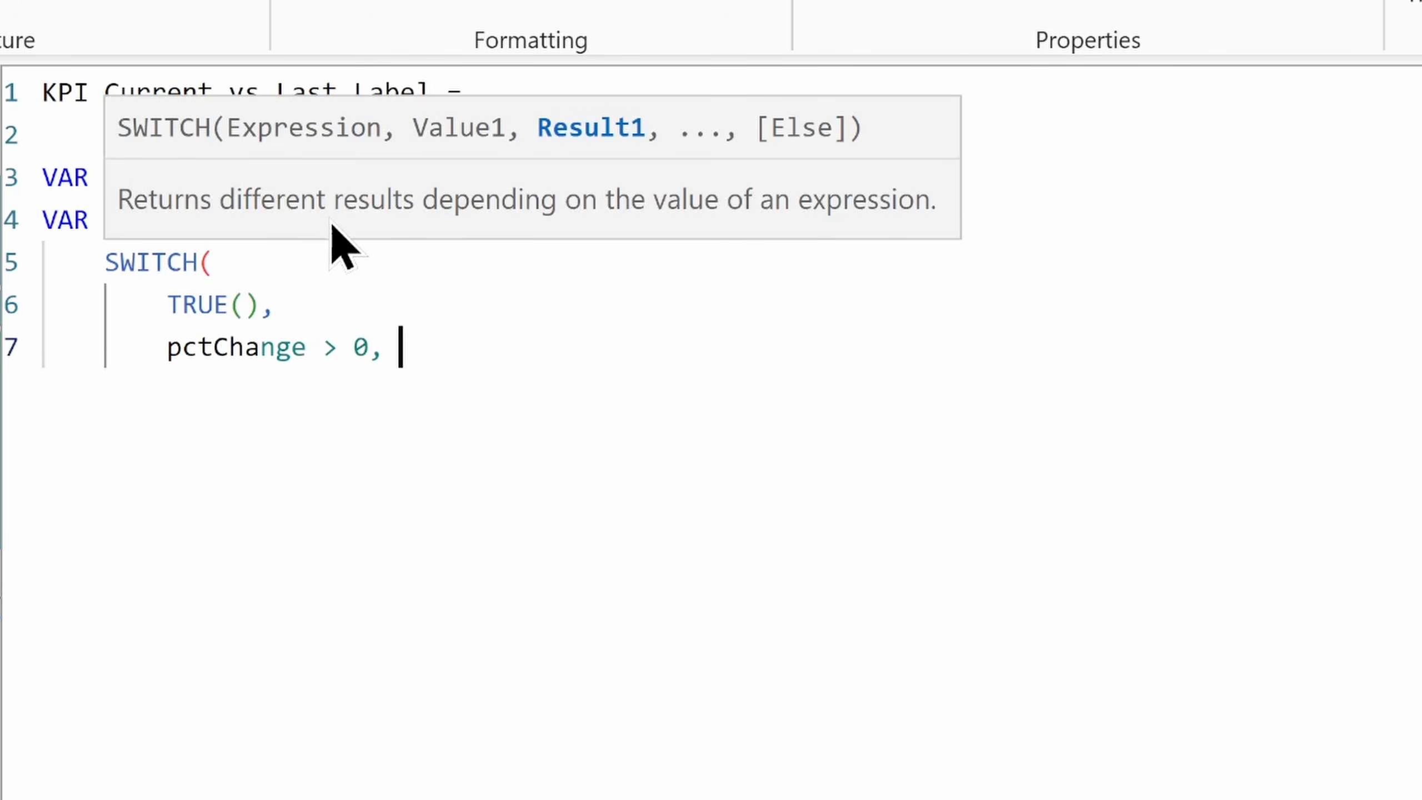
text( unch)
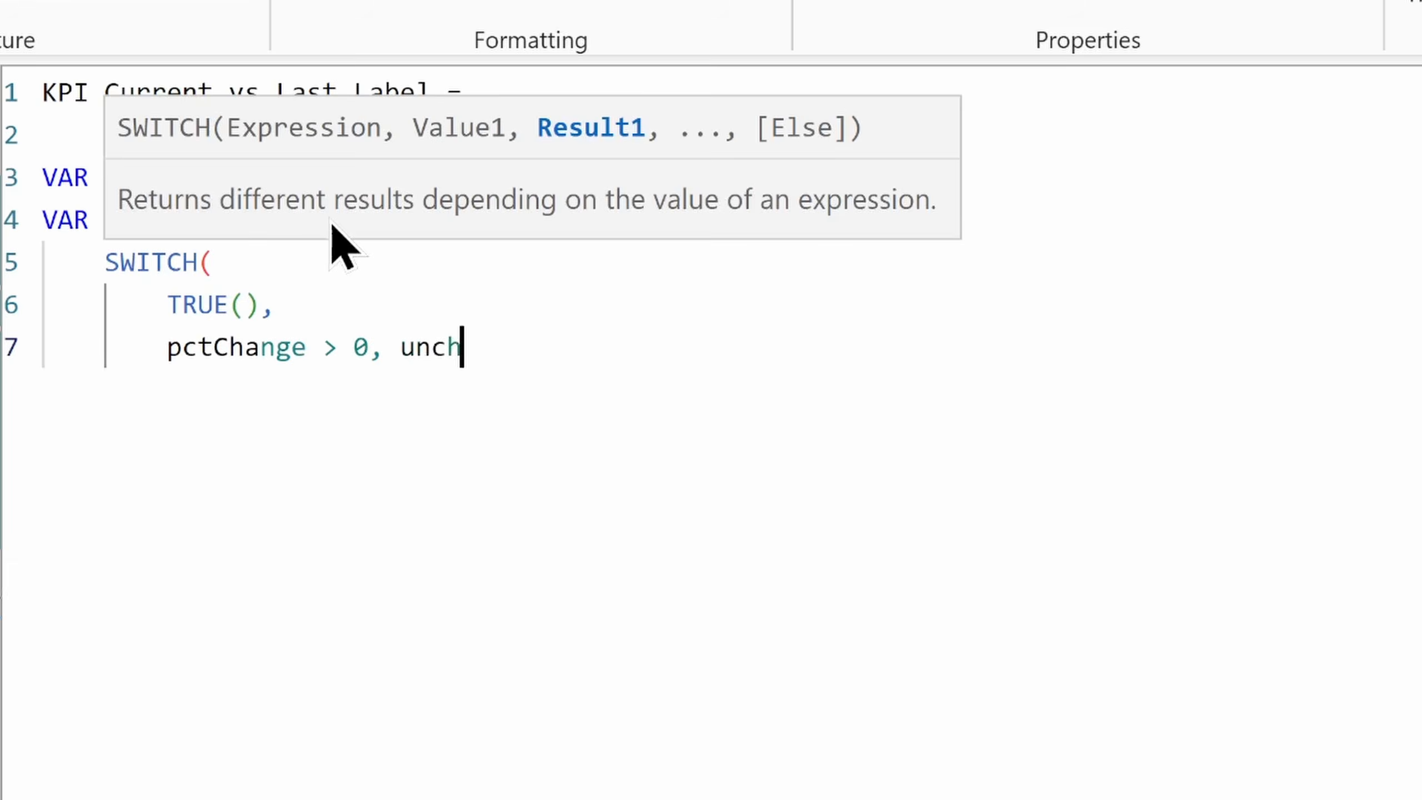
key(BackSpace)
key(BackSpace)
text(ich)
key(Tab)
text(9650)
text(),)
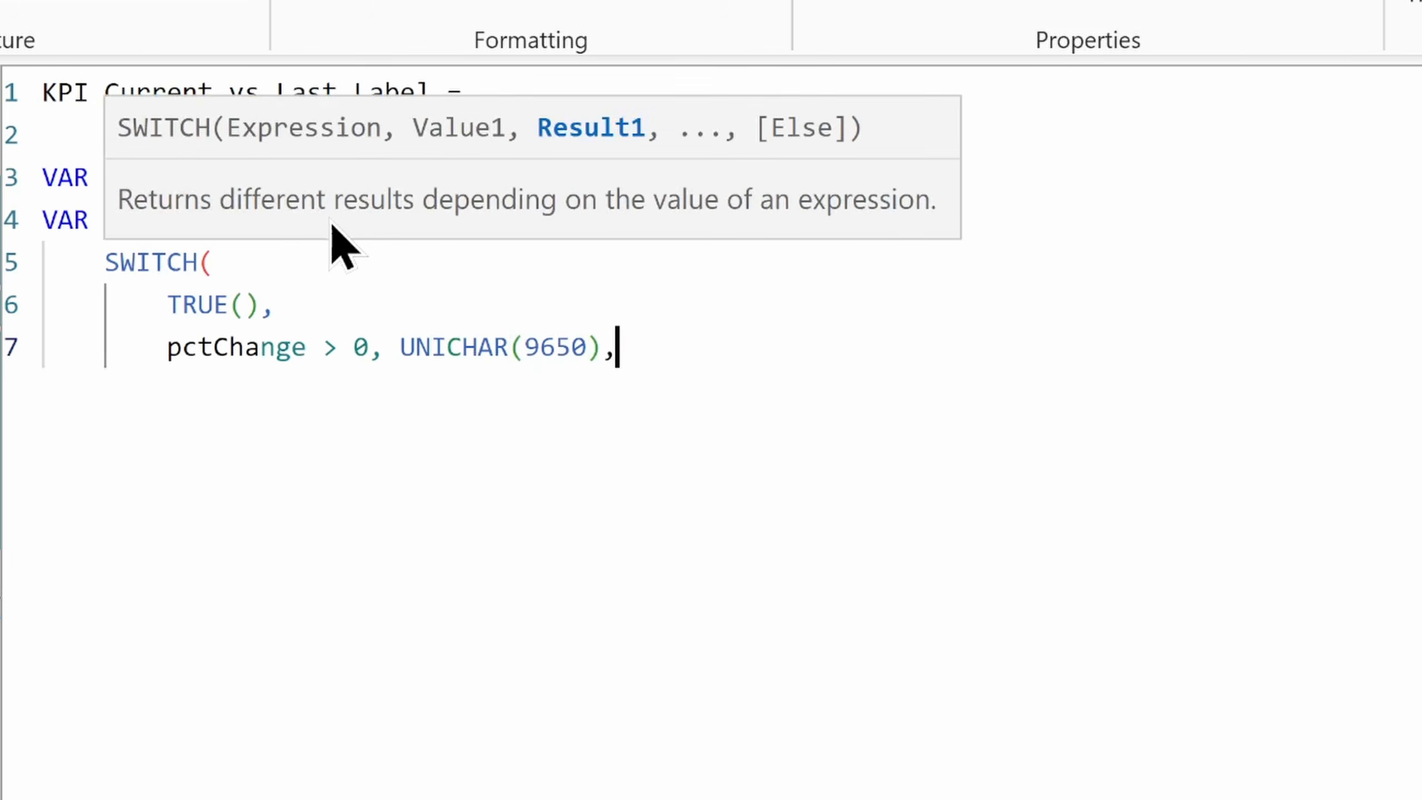
key(shift+Return)
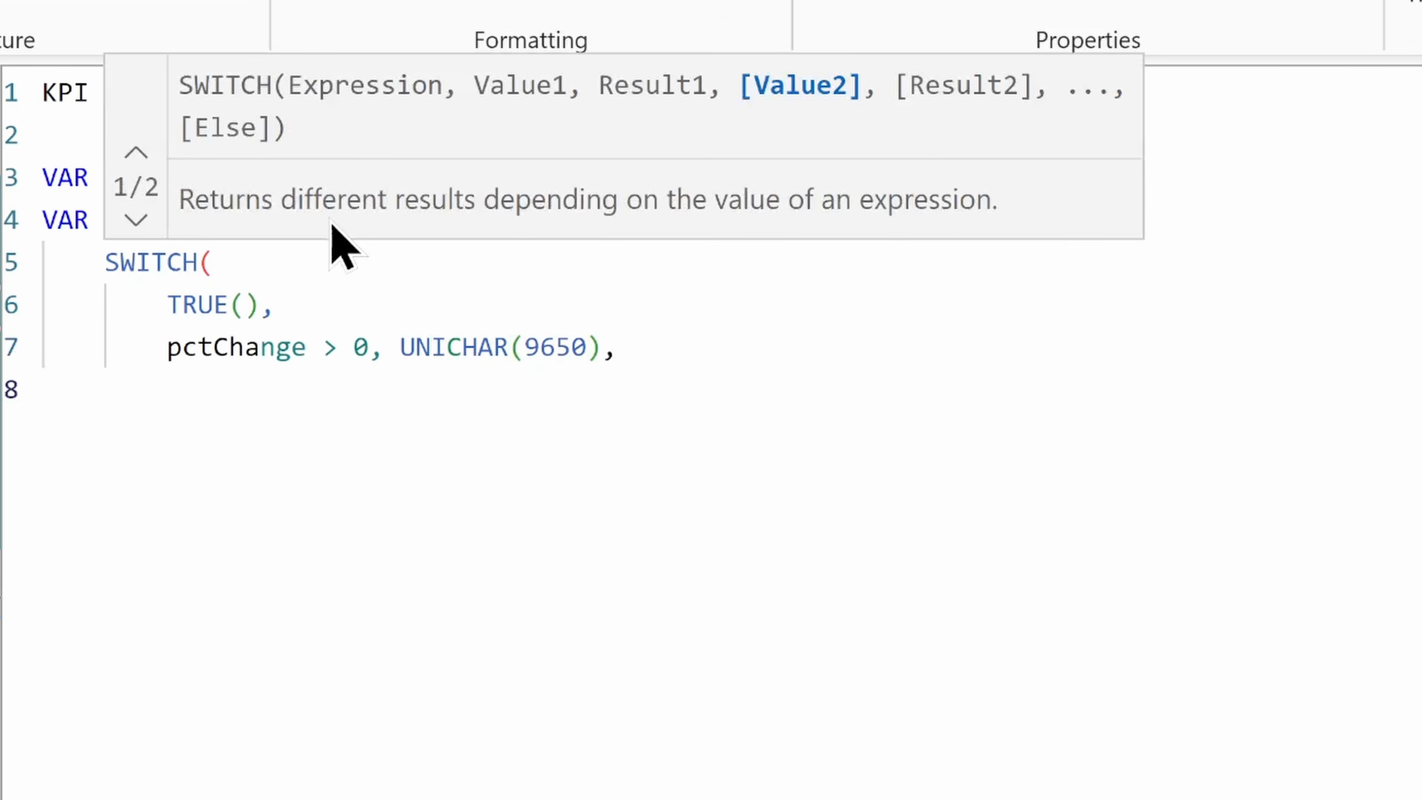
Step: Add a second SWITCH case that returns UNICHAR(9660) when pctChange < 0, followed by a new line
text(pc)
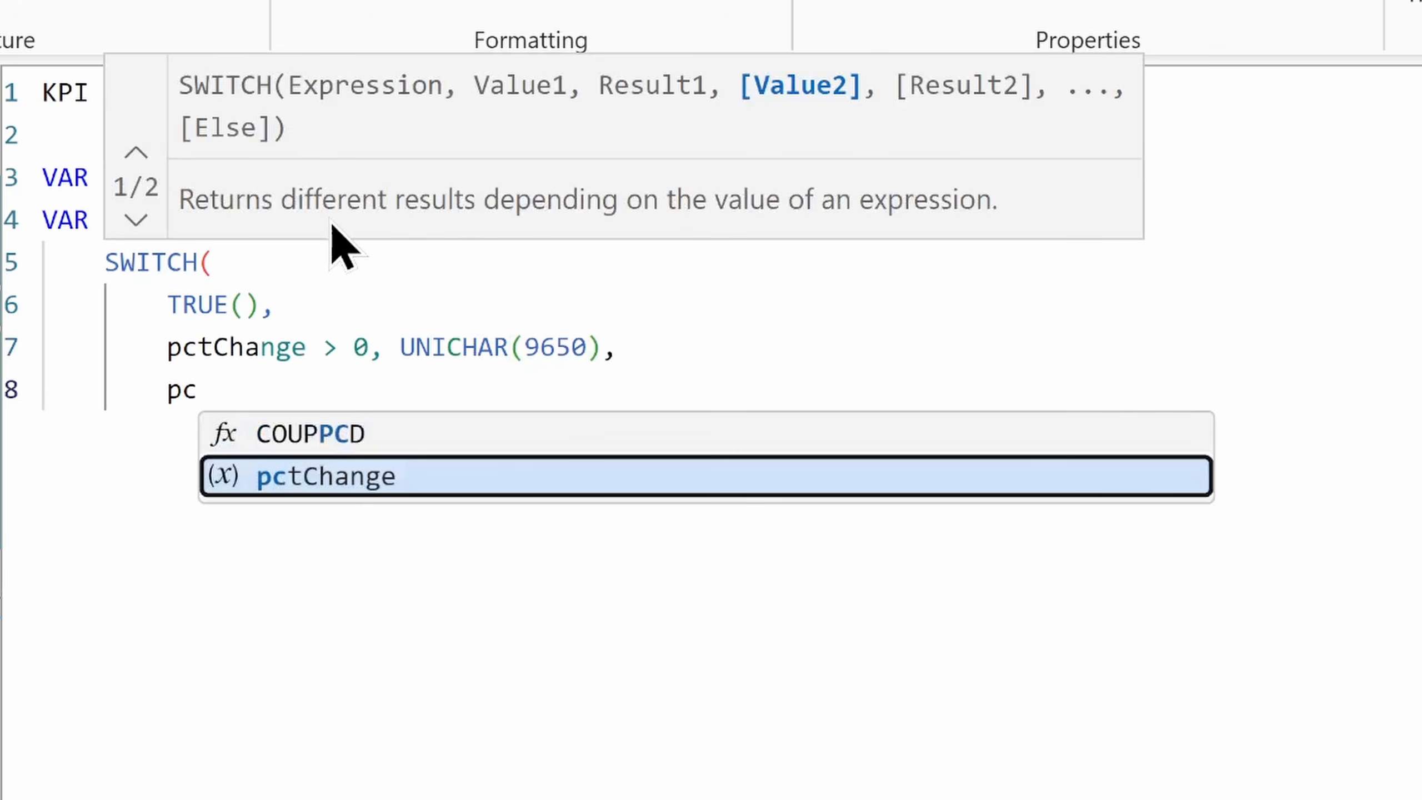
text(t)
key(Tab)
text(<)
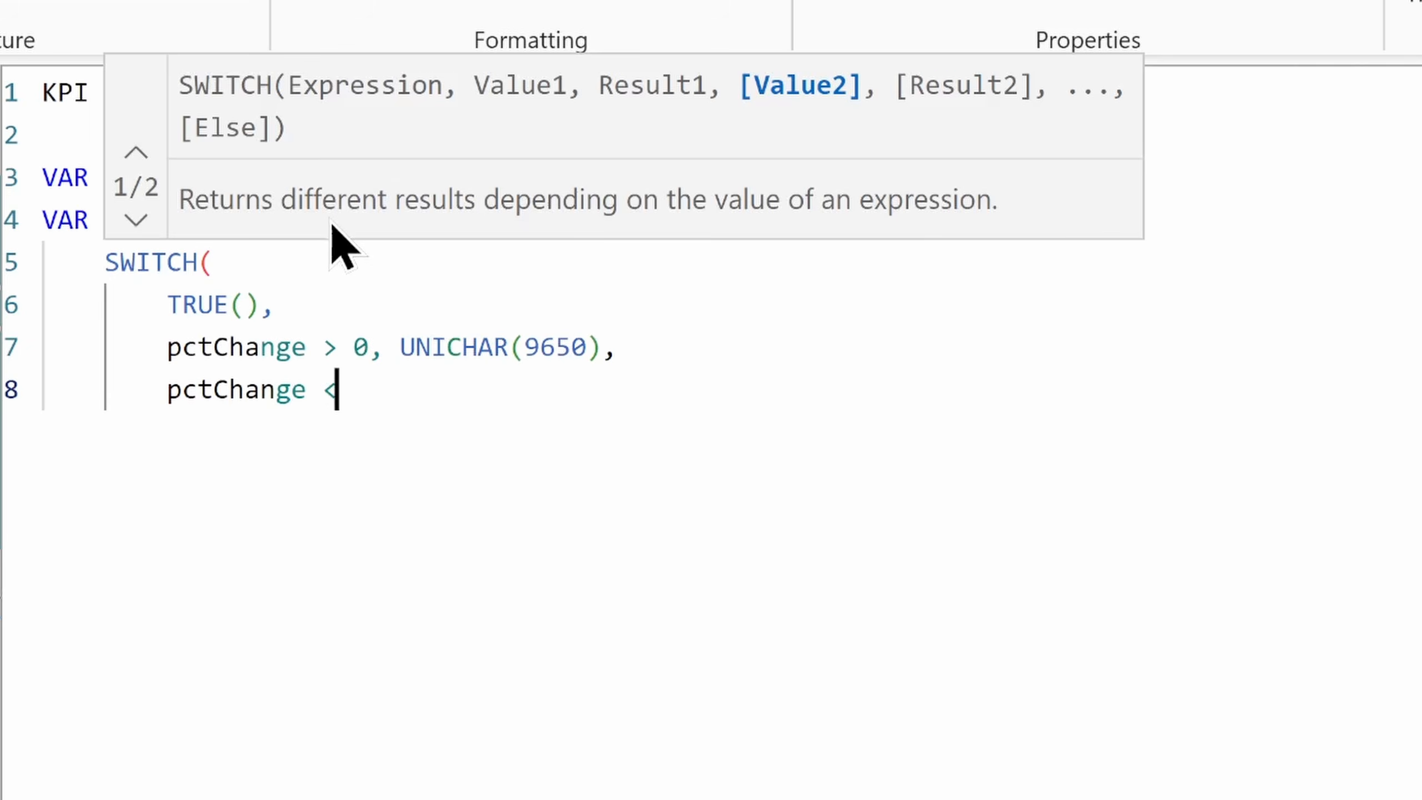
text( 0, unch)
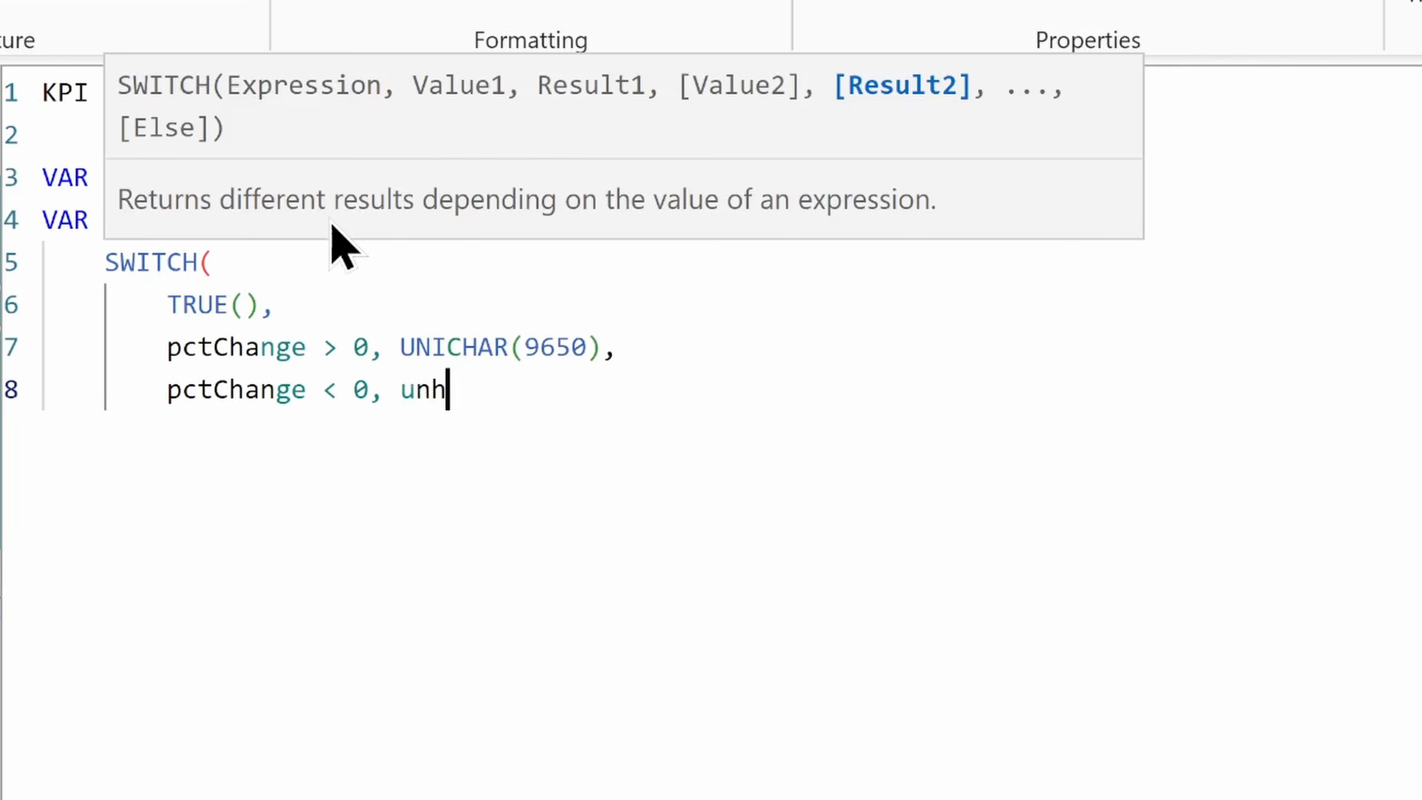
key(BackSpace)
key(BackSpace)
text(i)
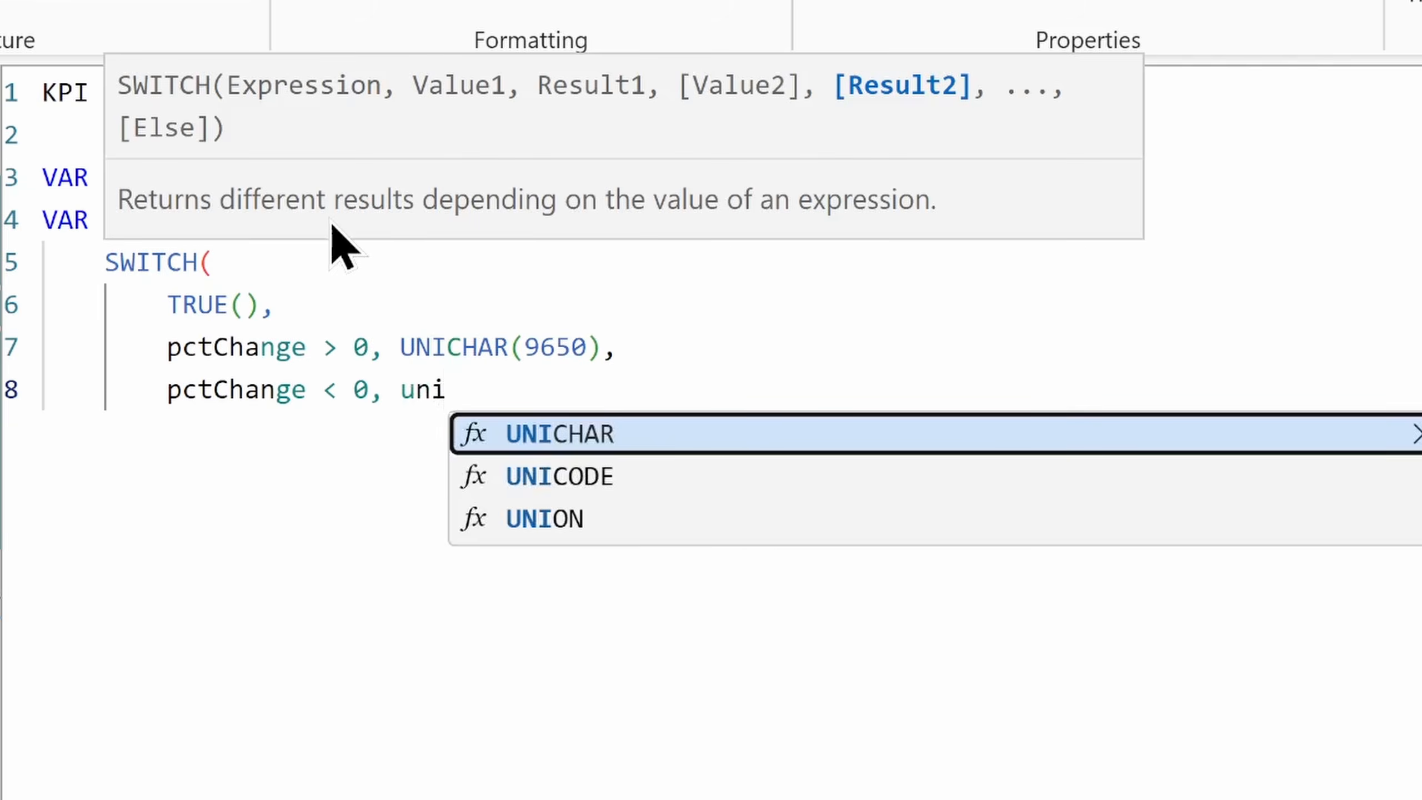
key(Tab)
text(9660)
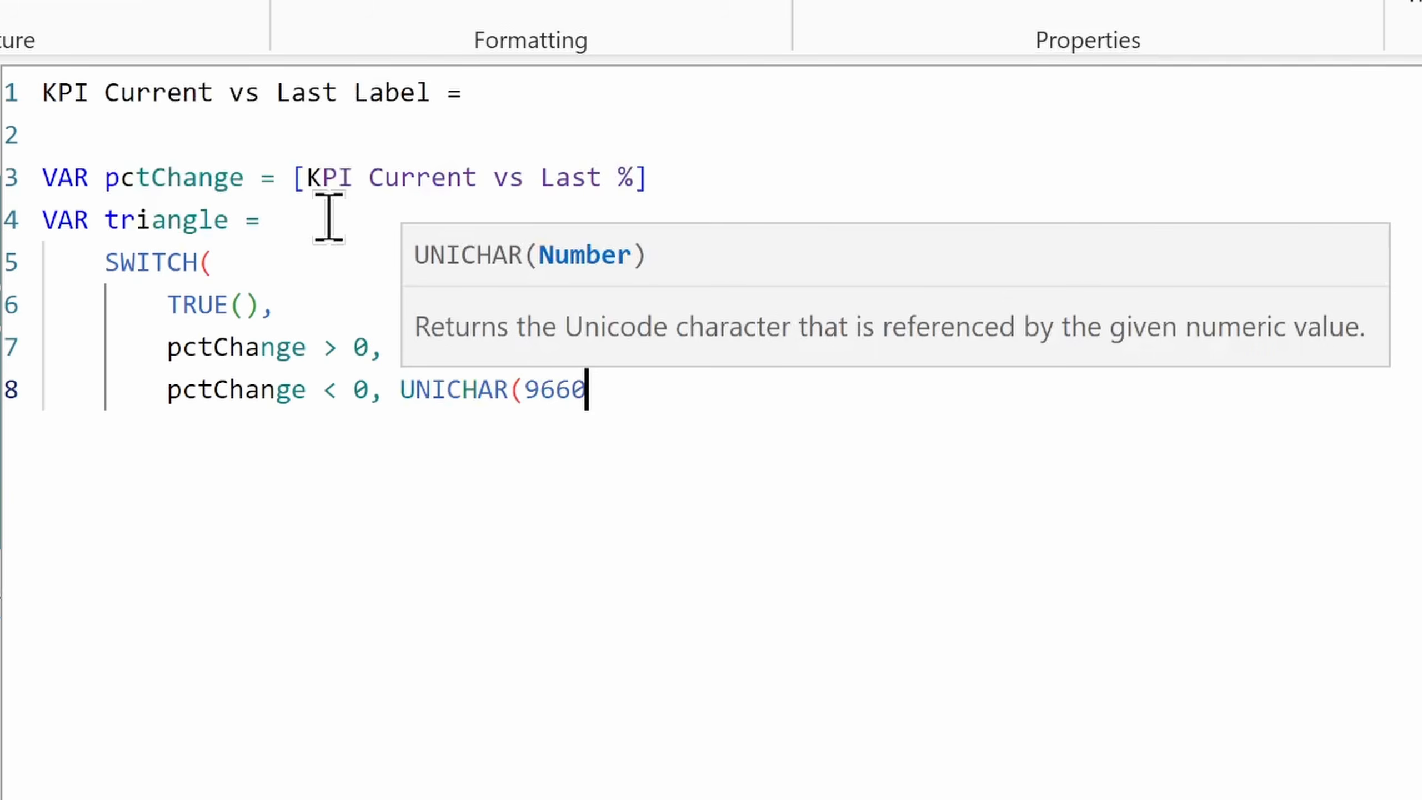
text(),)
key(Return)
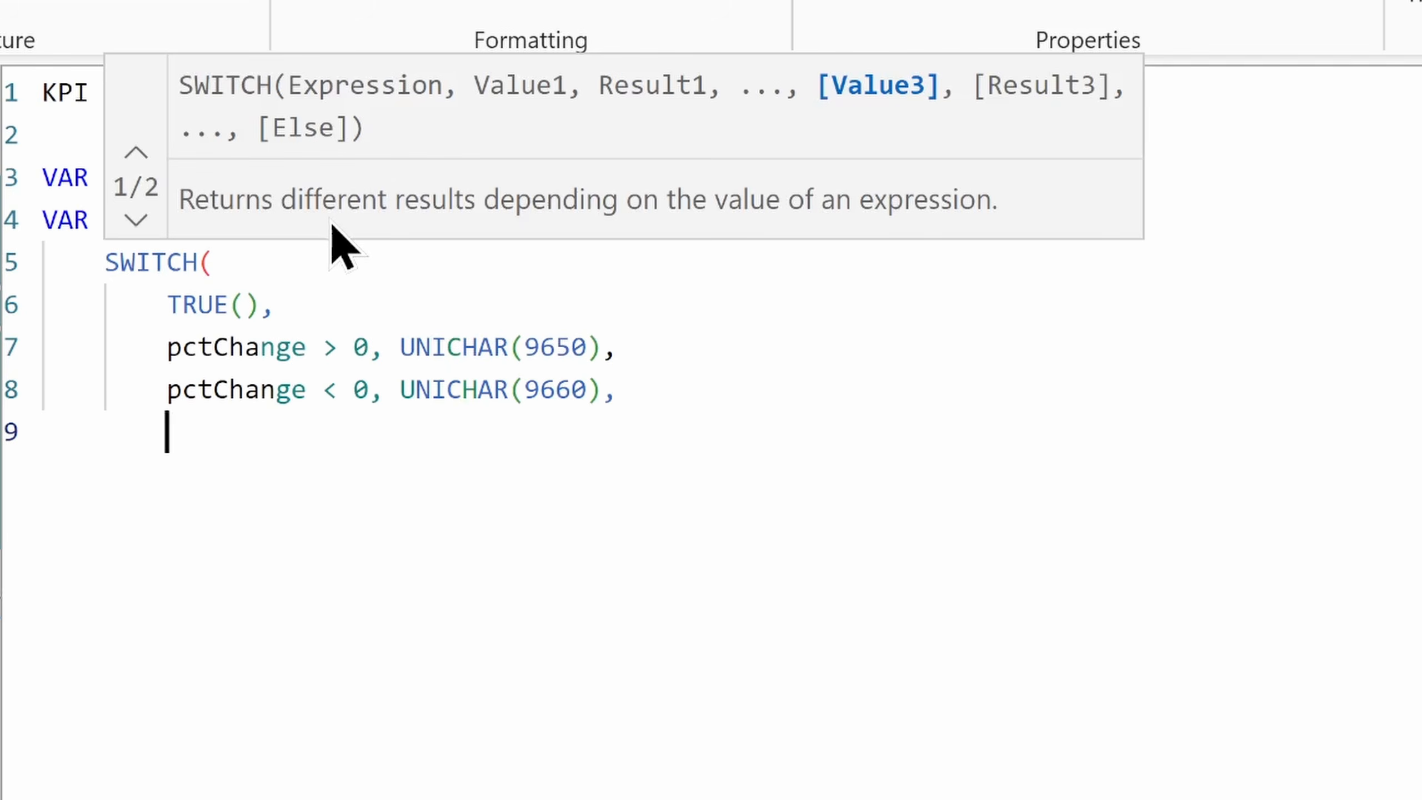
Step: Use an empty string "" as the SWITCH fallback result and close the function on its own line, leaving a blank line below
text("")
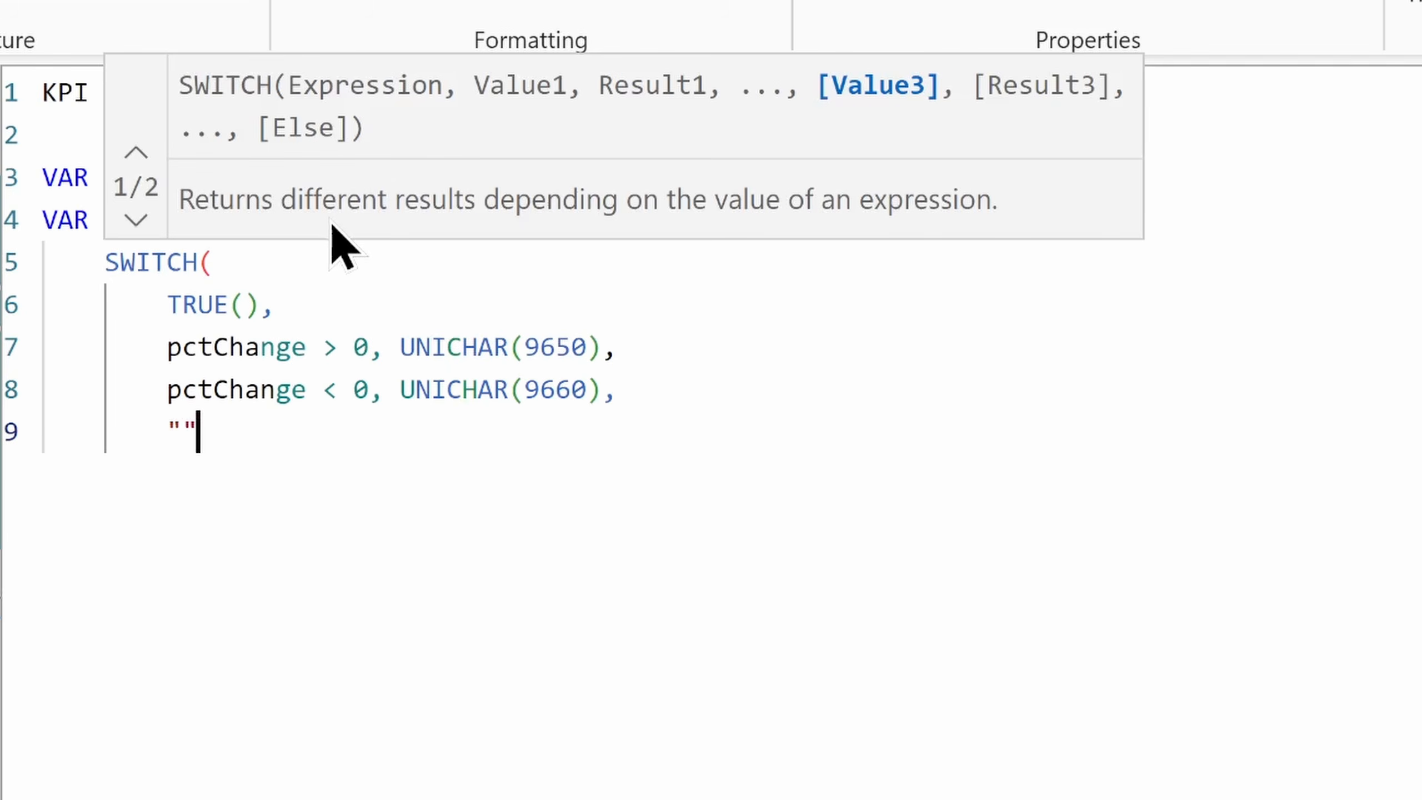
key(Return)
text())
key(Return)
key(Return)
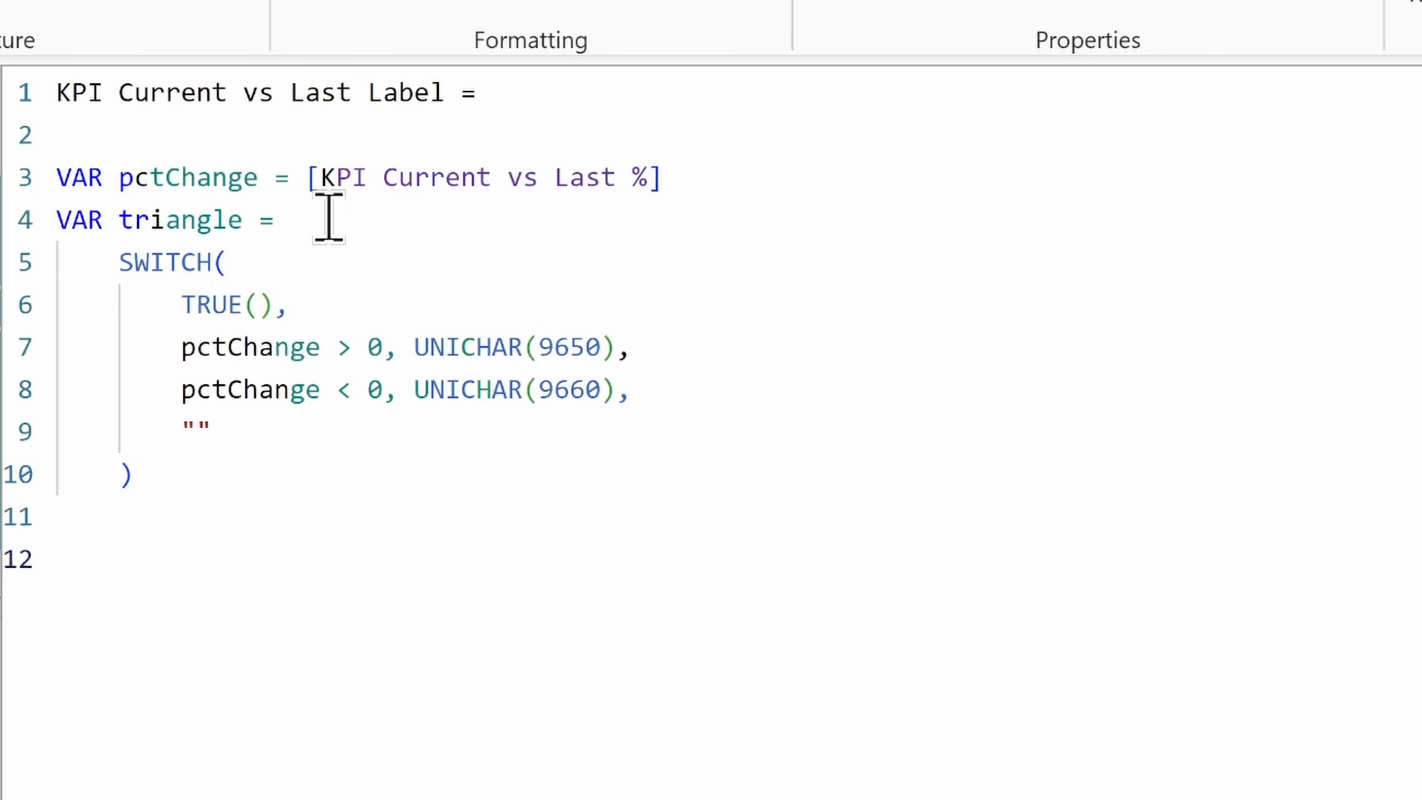
Step: Start the RETURN expression by joining triangle, a space " " and an opened FORMAT function with ampersands
text(RETURN )
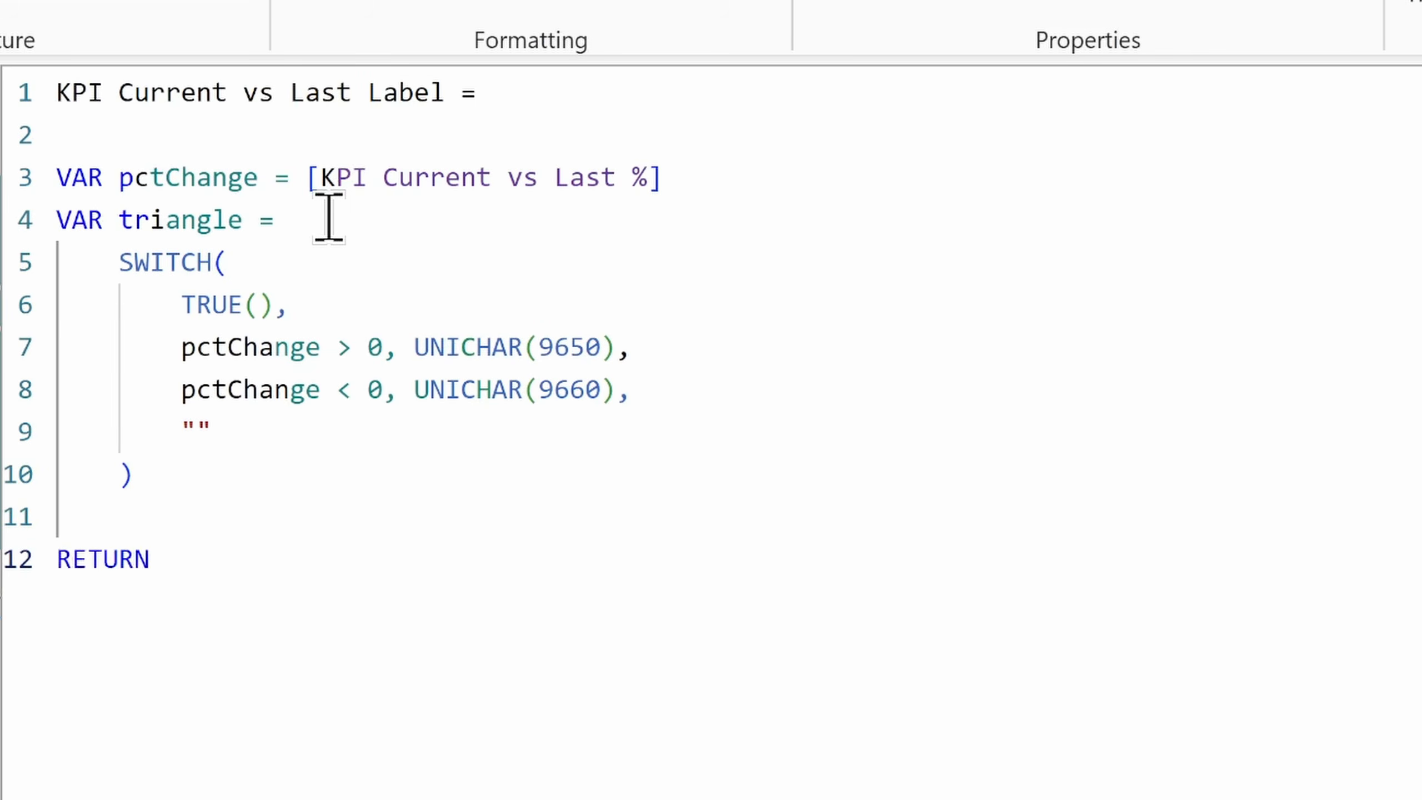
text(t)
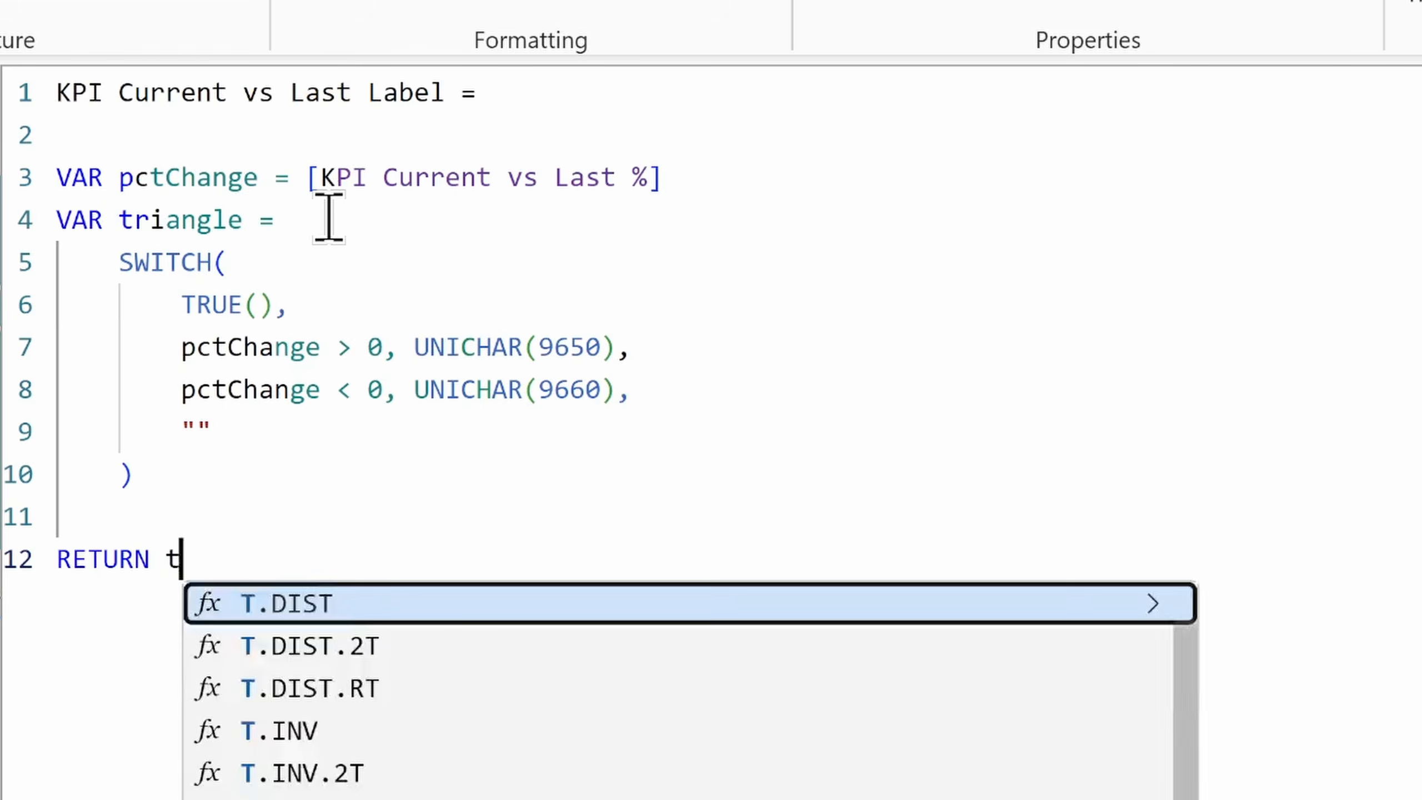
text(riangle & )
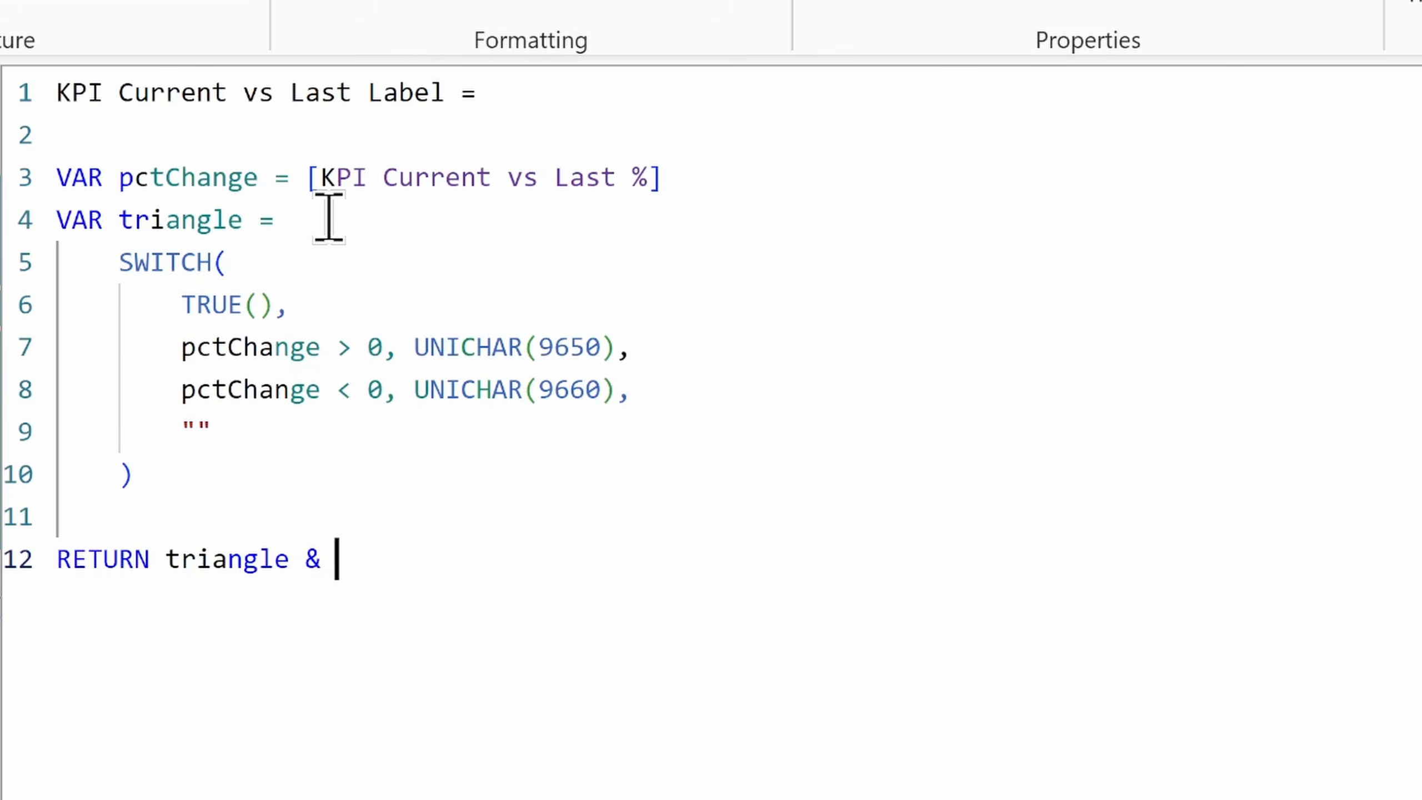
text(" ")
text(& FORMAT()
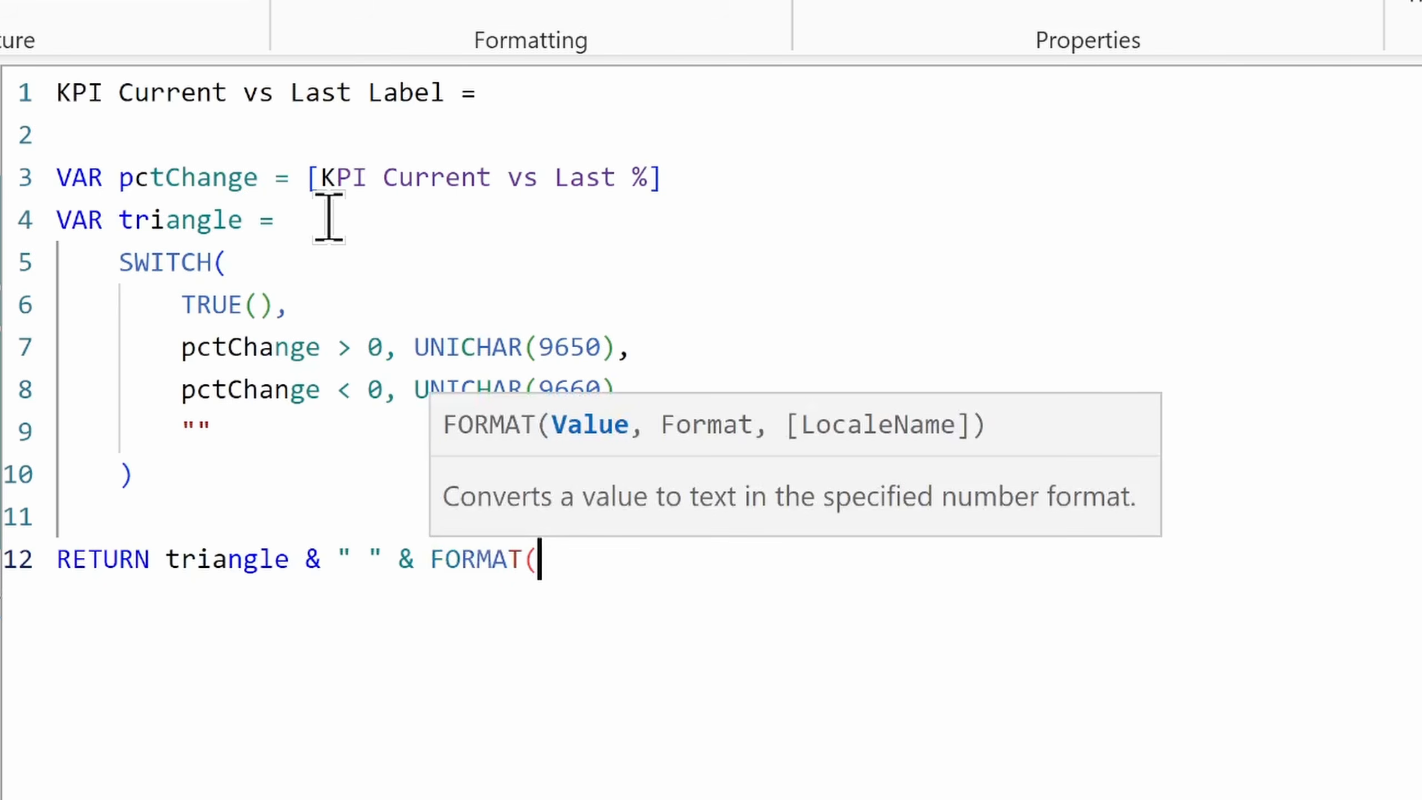
Step: Format pctChange * 100 with the pattern "0", append "%" to the RETURN expression and commit the measure
text(pc)
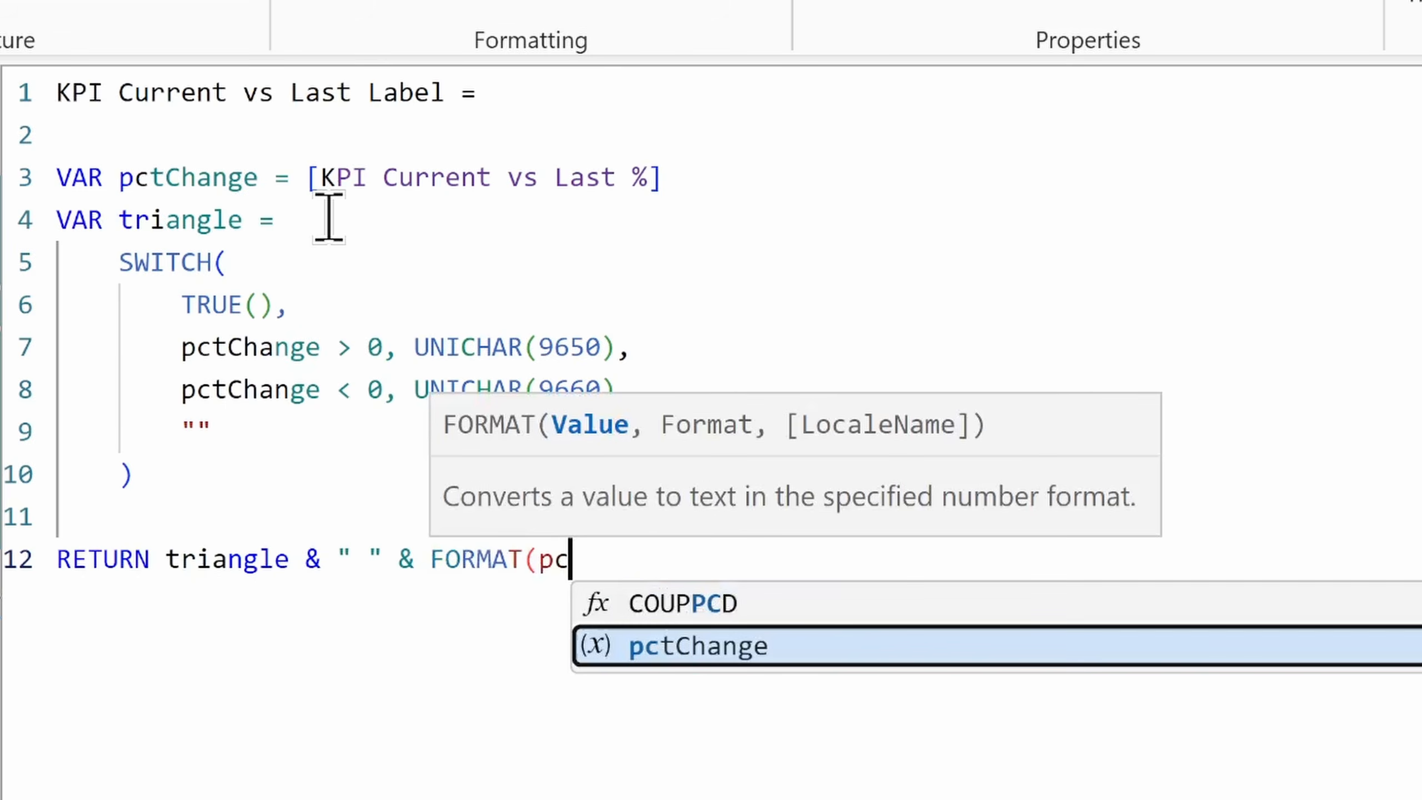
key(Tab)
text(* )
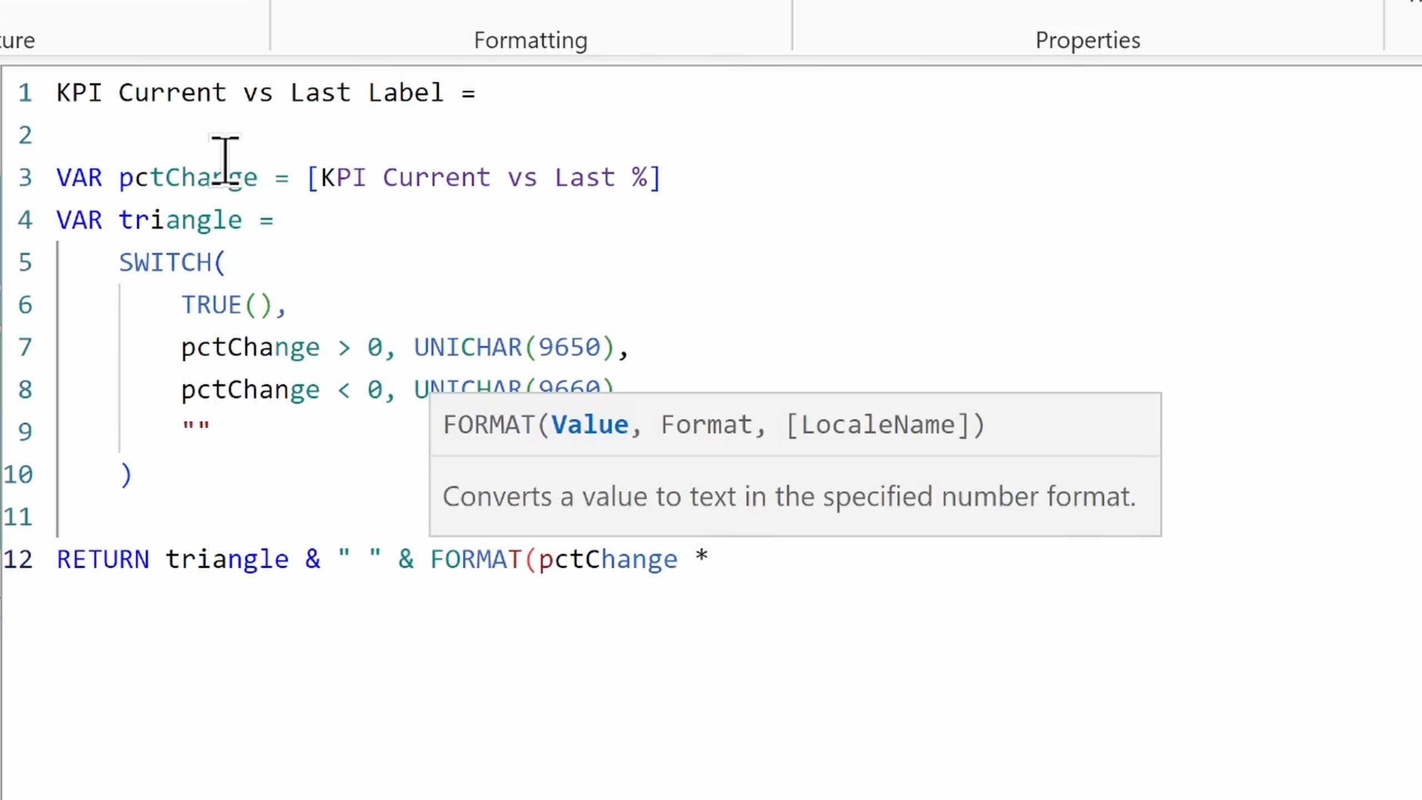
text(100, "0")
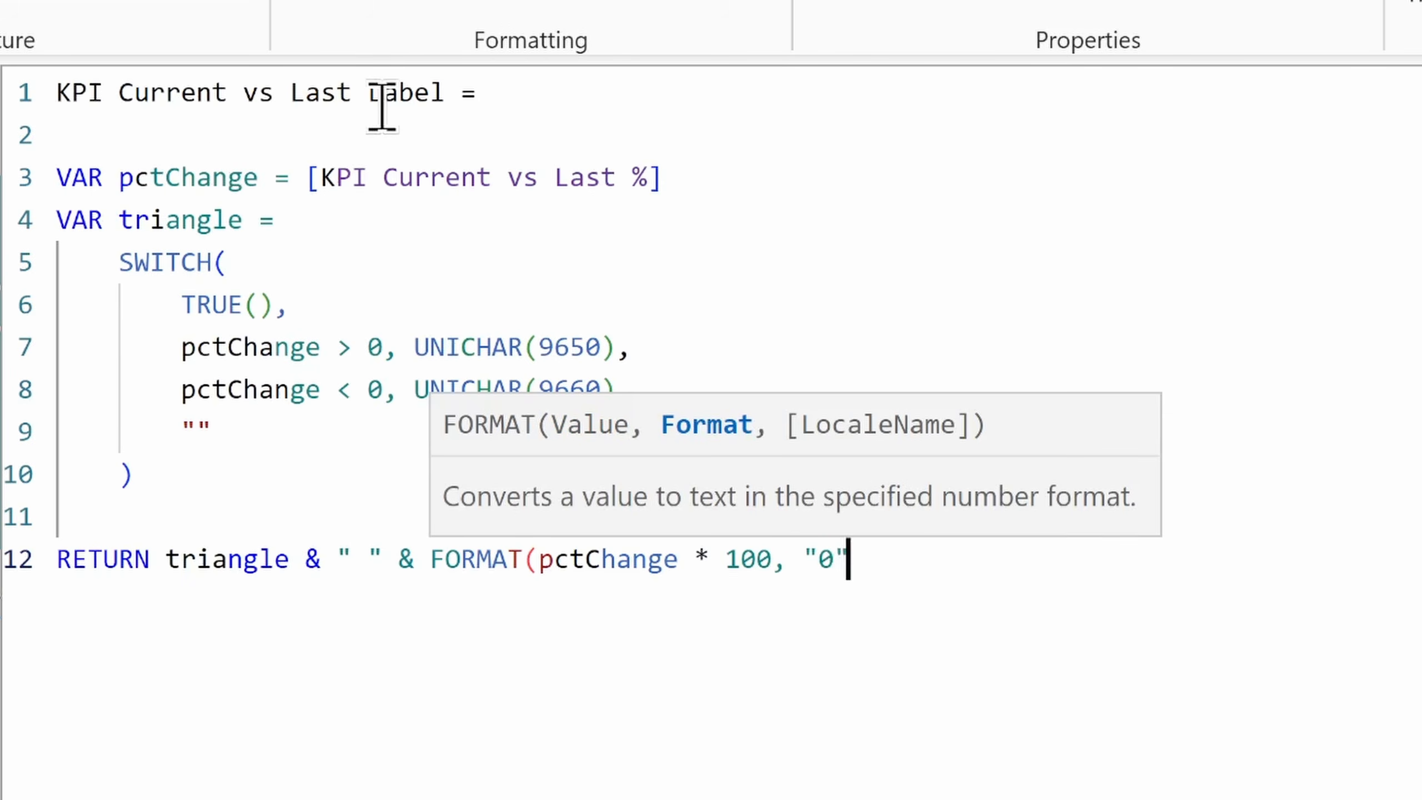
text())
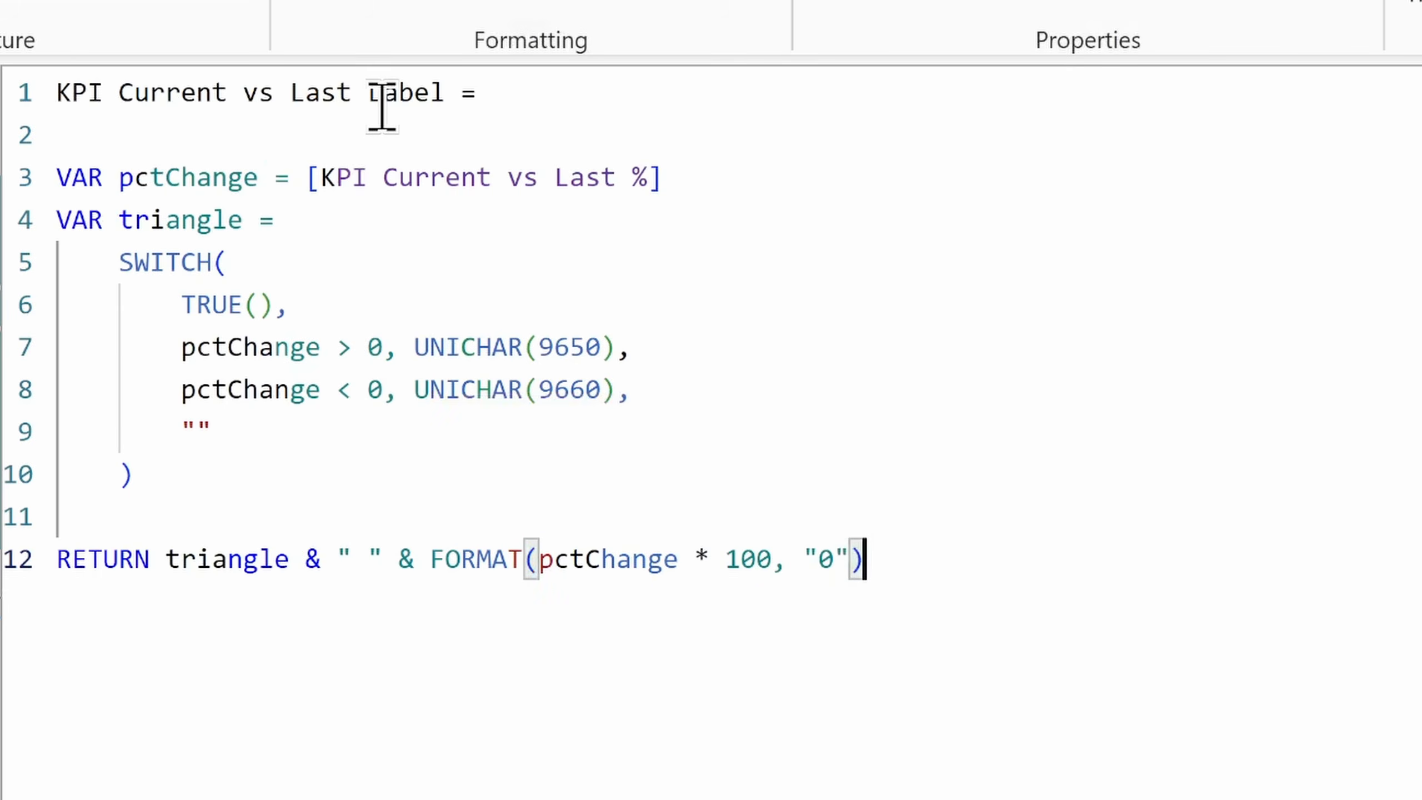
text( &)
text( "%")
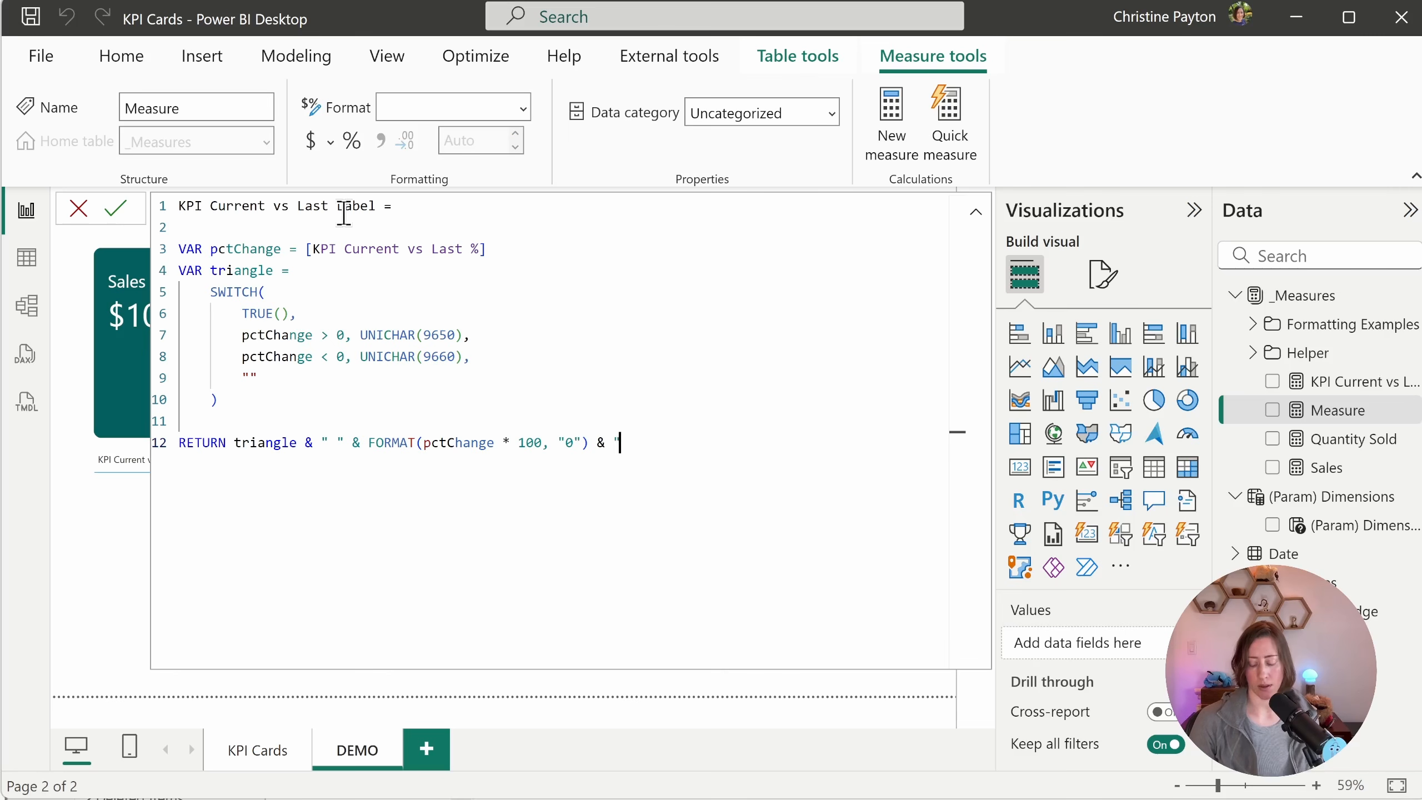
key(Return)
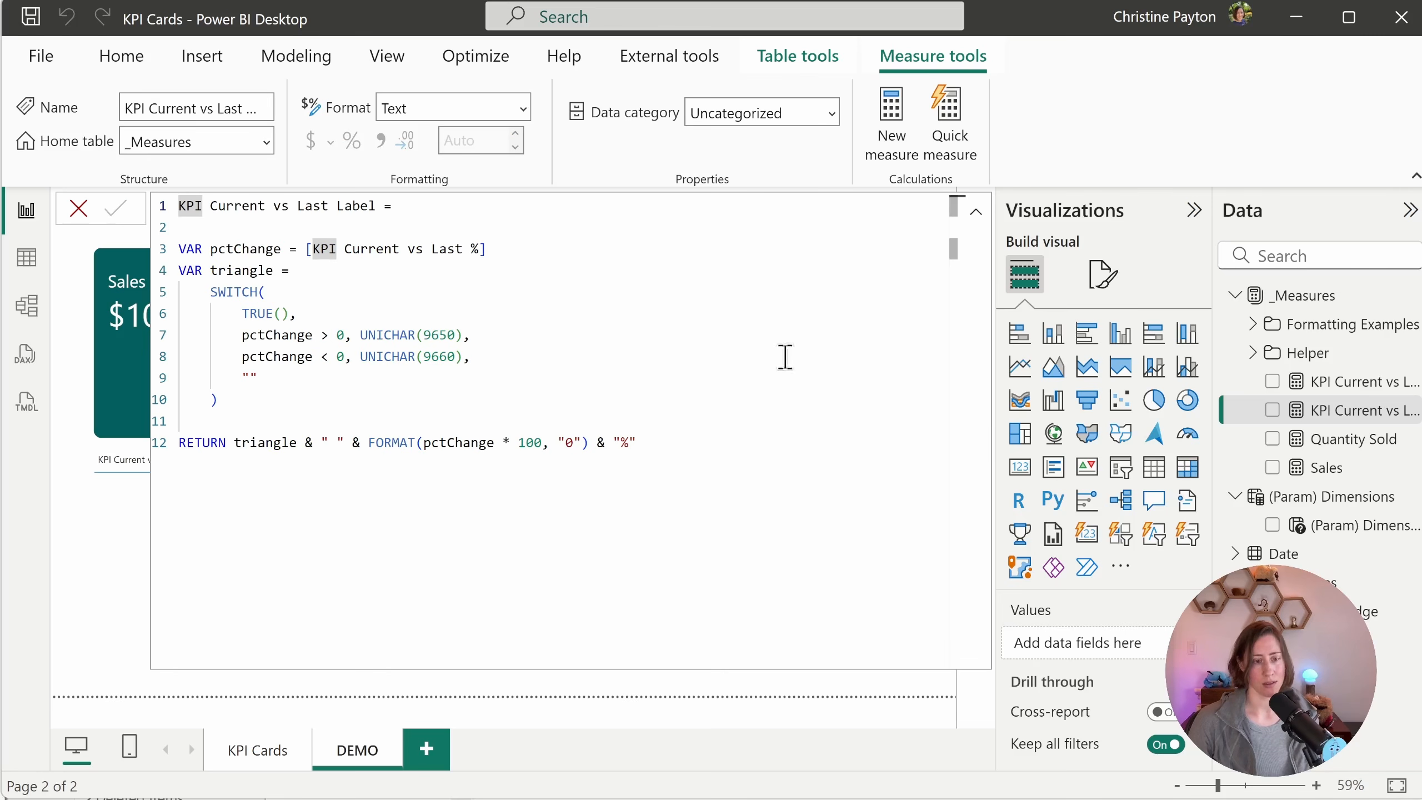
Step: Collapse the formula editor and add the KPI Current vs Last Label measure to the table visual below the card
click(976, 212)
click(214, 601)
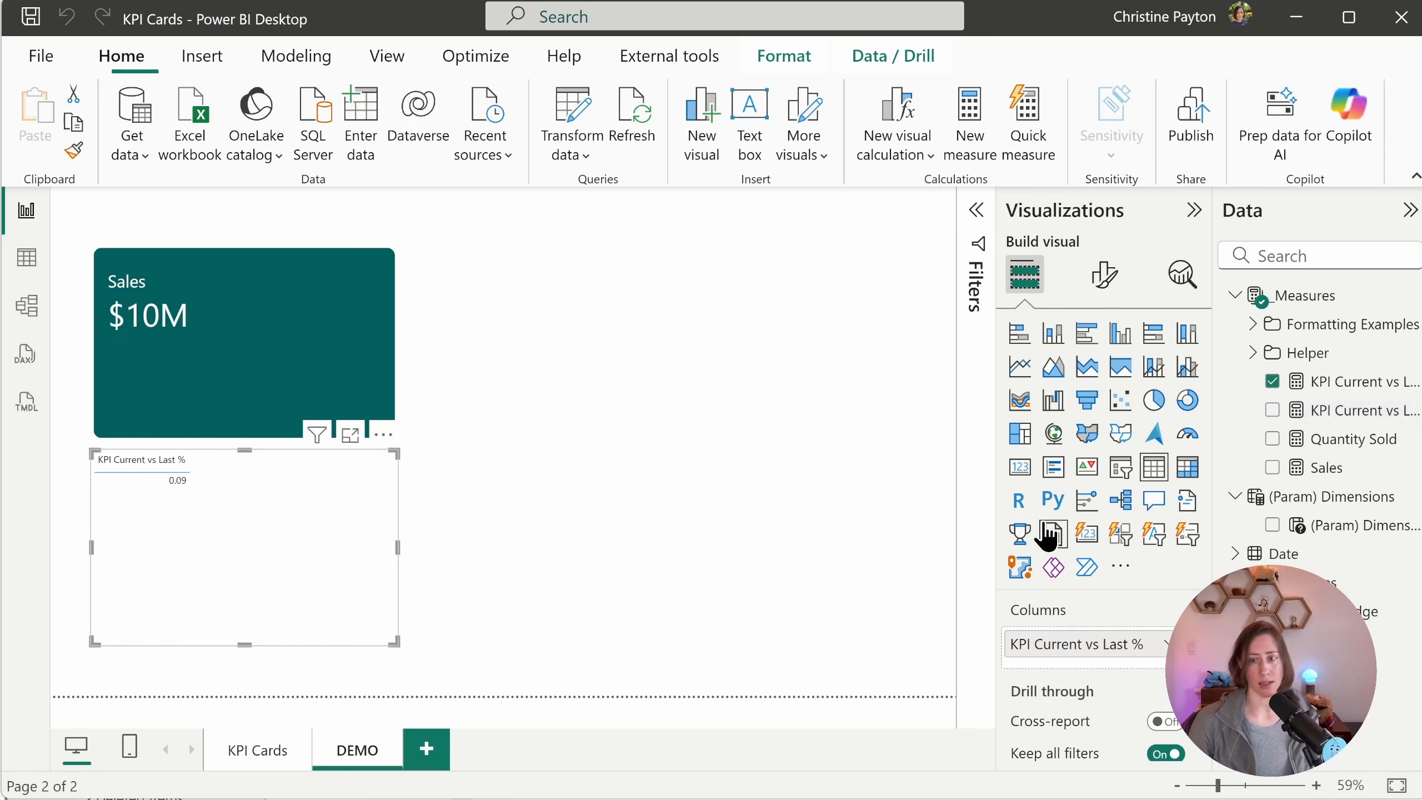
click(1271, 410)
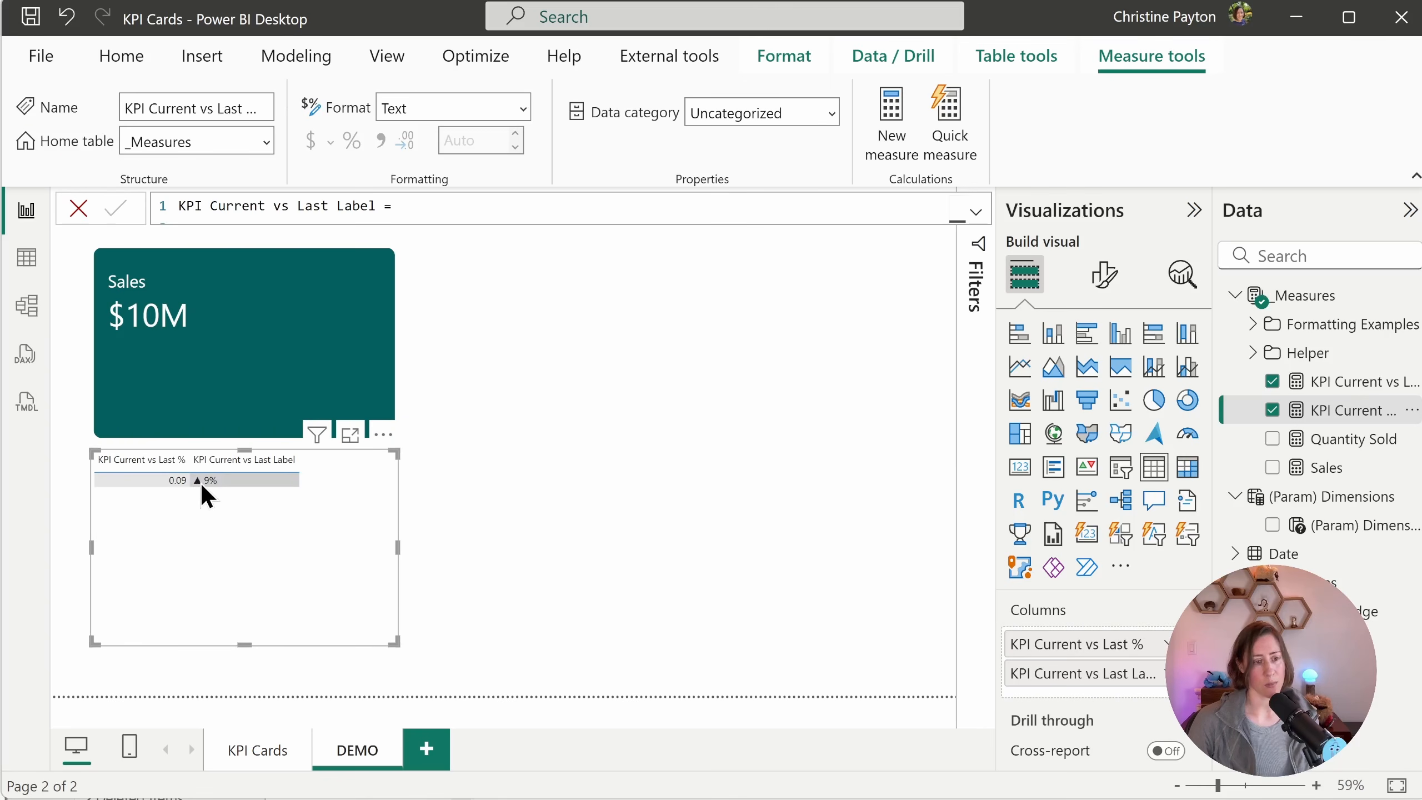
Step: Delete the table visual below the Sales card
click(679, 636)
click(372, 552)
key(Delete)
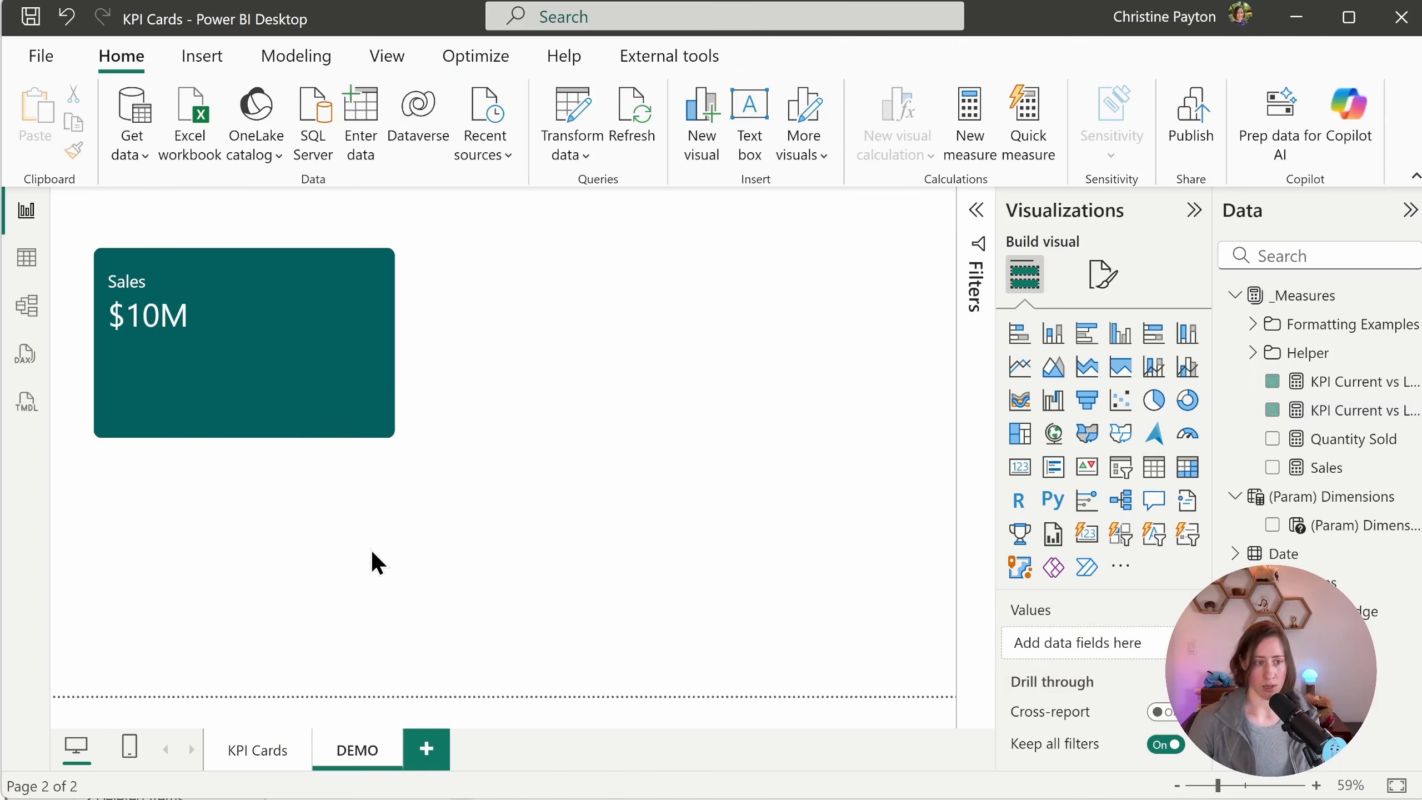
Step: Add the KPI Current vs Last Label measure as a reference label on the Sales card
click(150, 314)
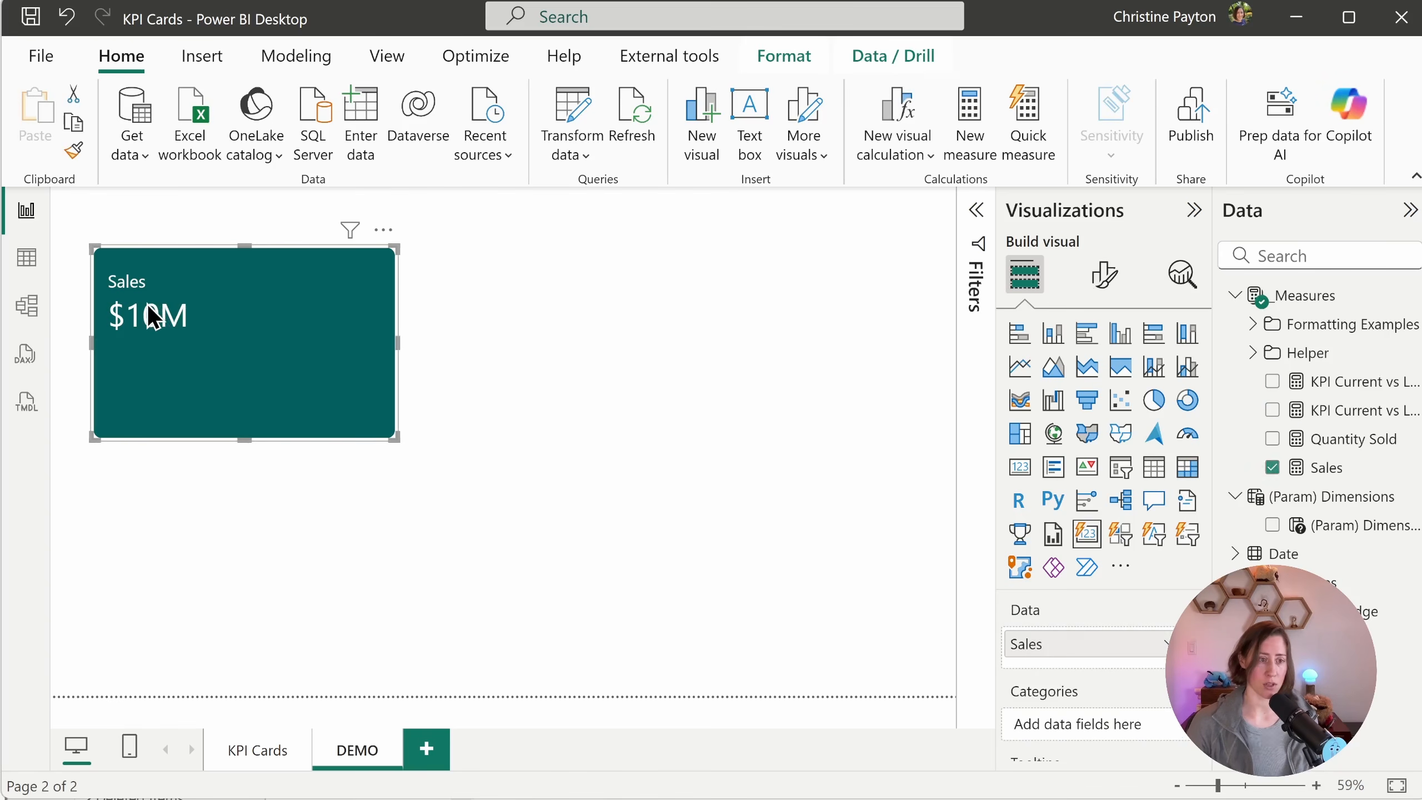
click(1105, 277)
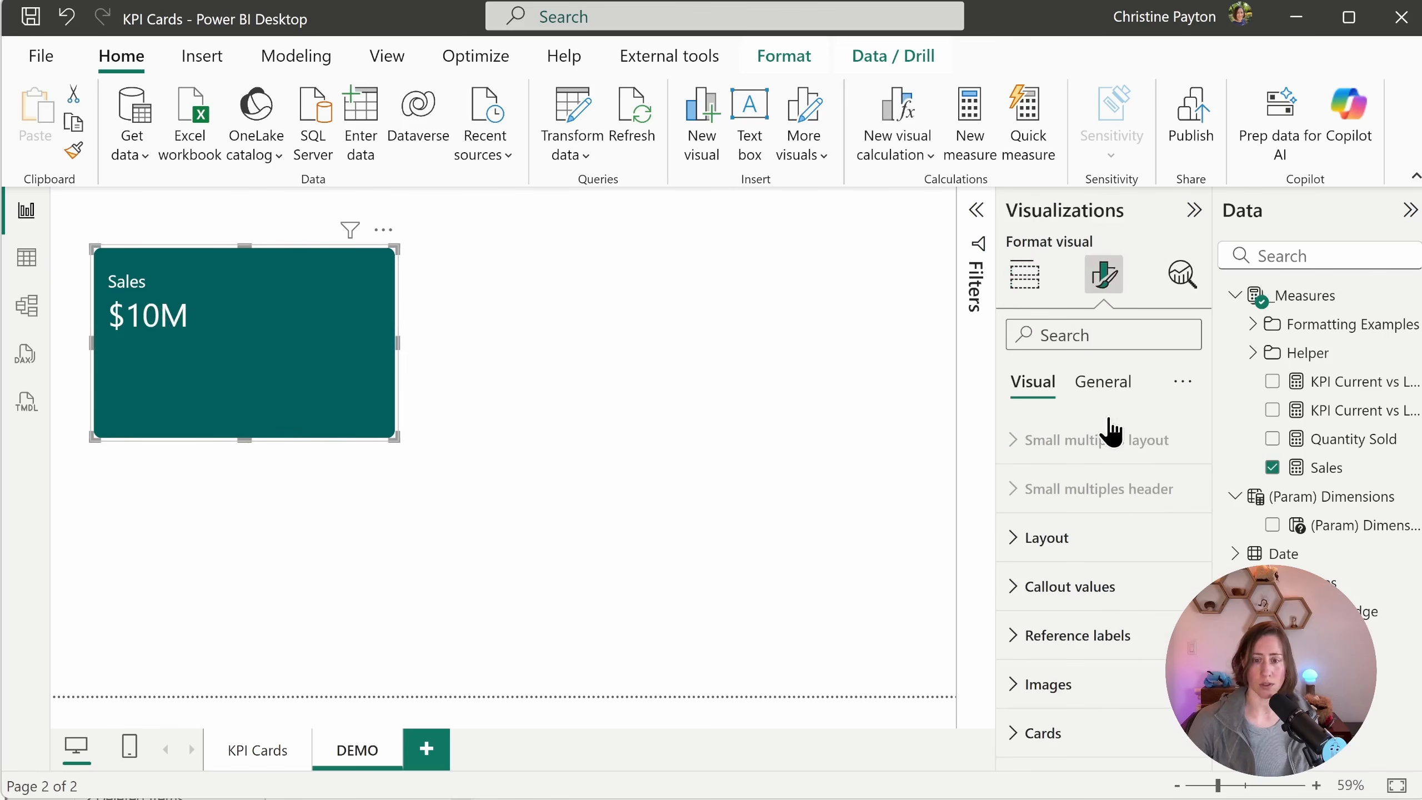
click(1090, 651)
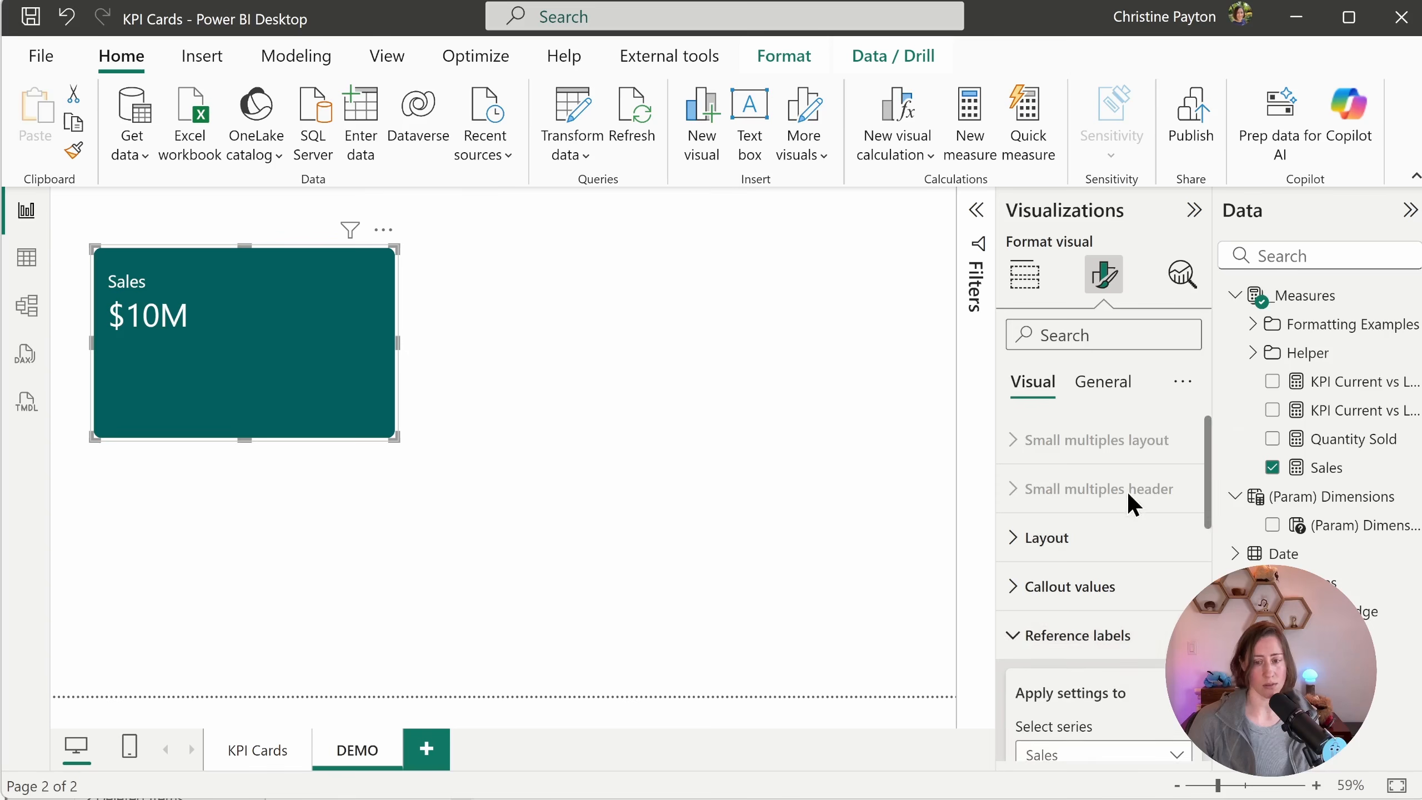
scroll(1122, 537, down, 4)
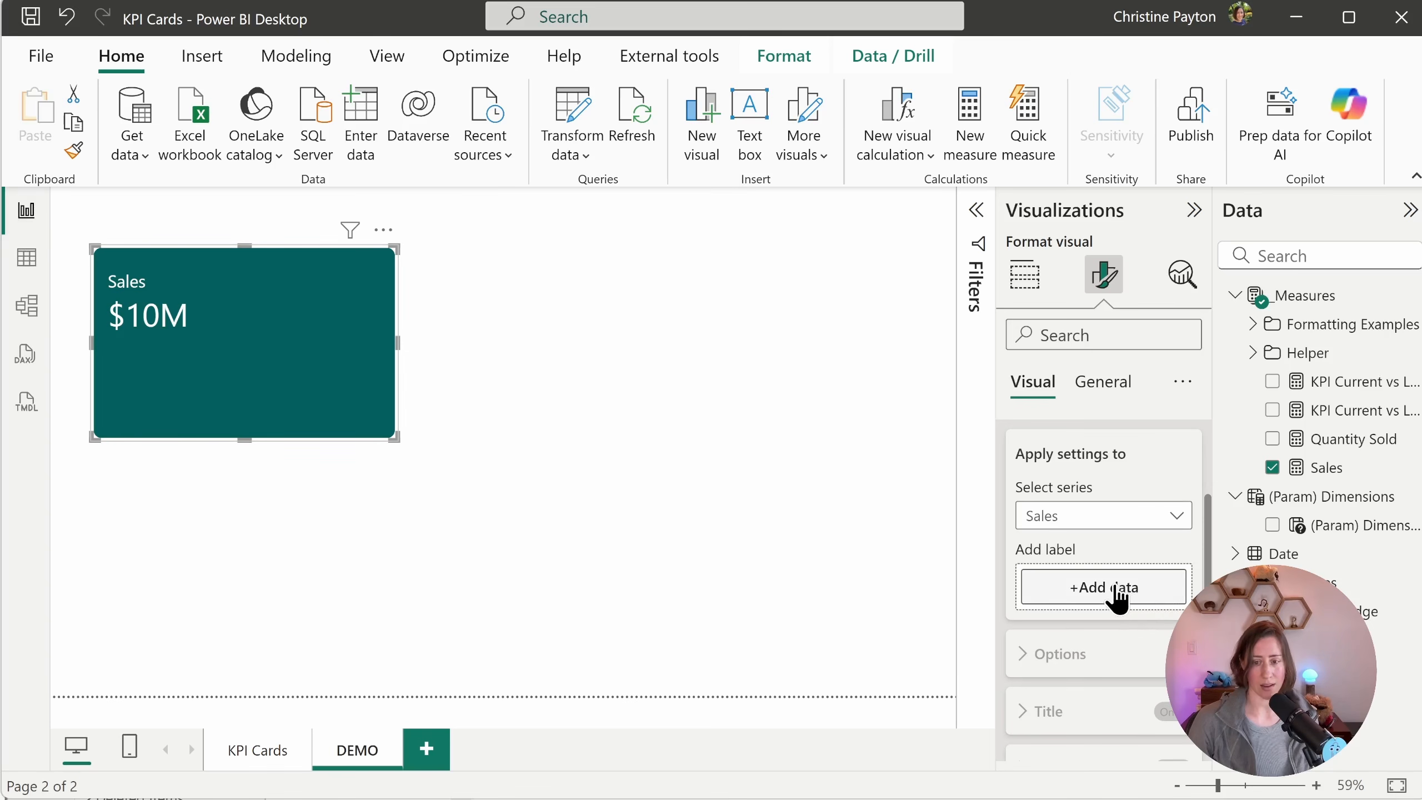
click(1114, 587)
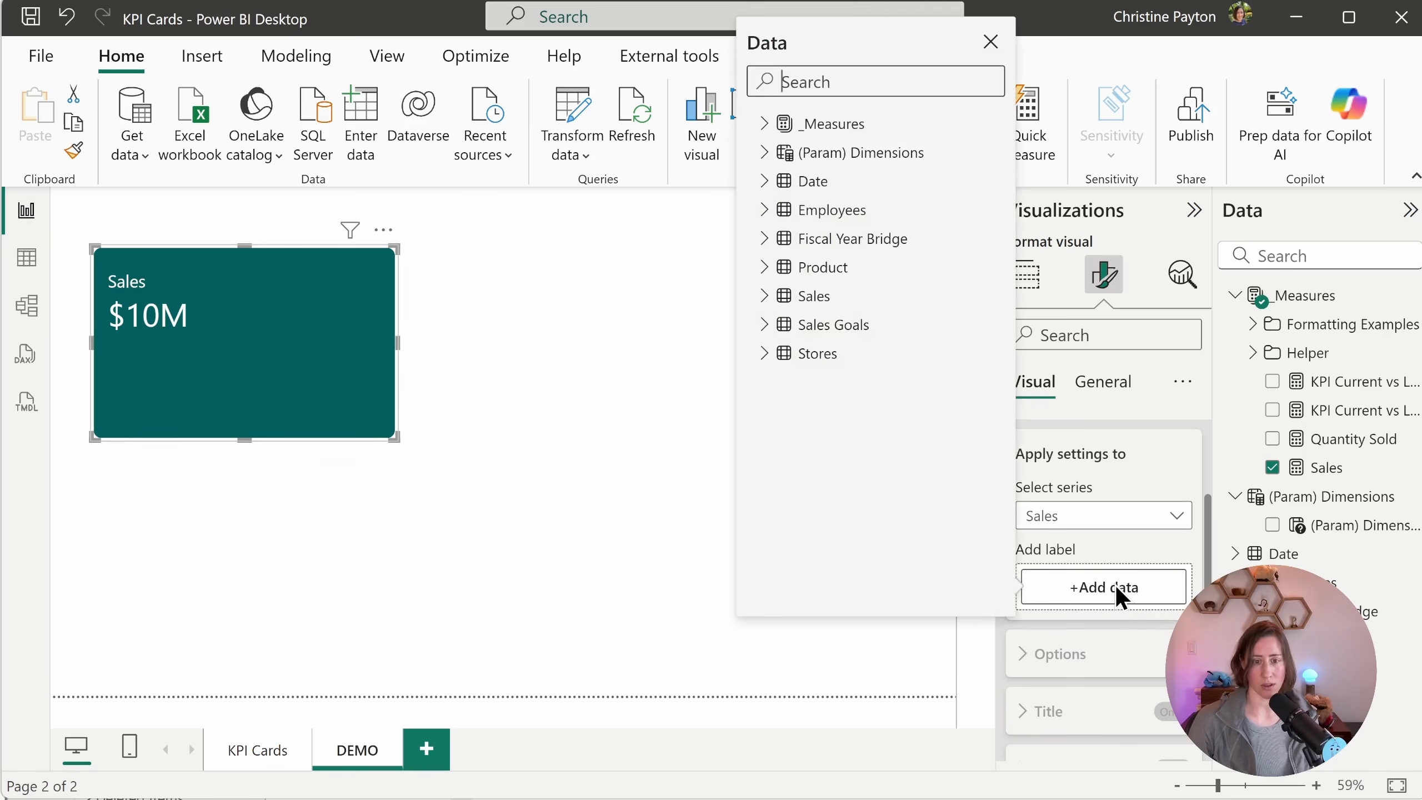
click(763, 124)
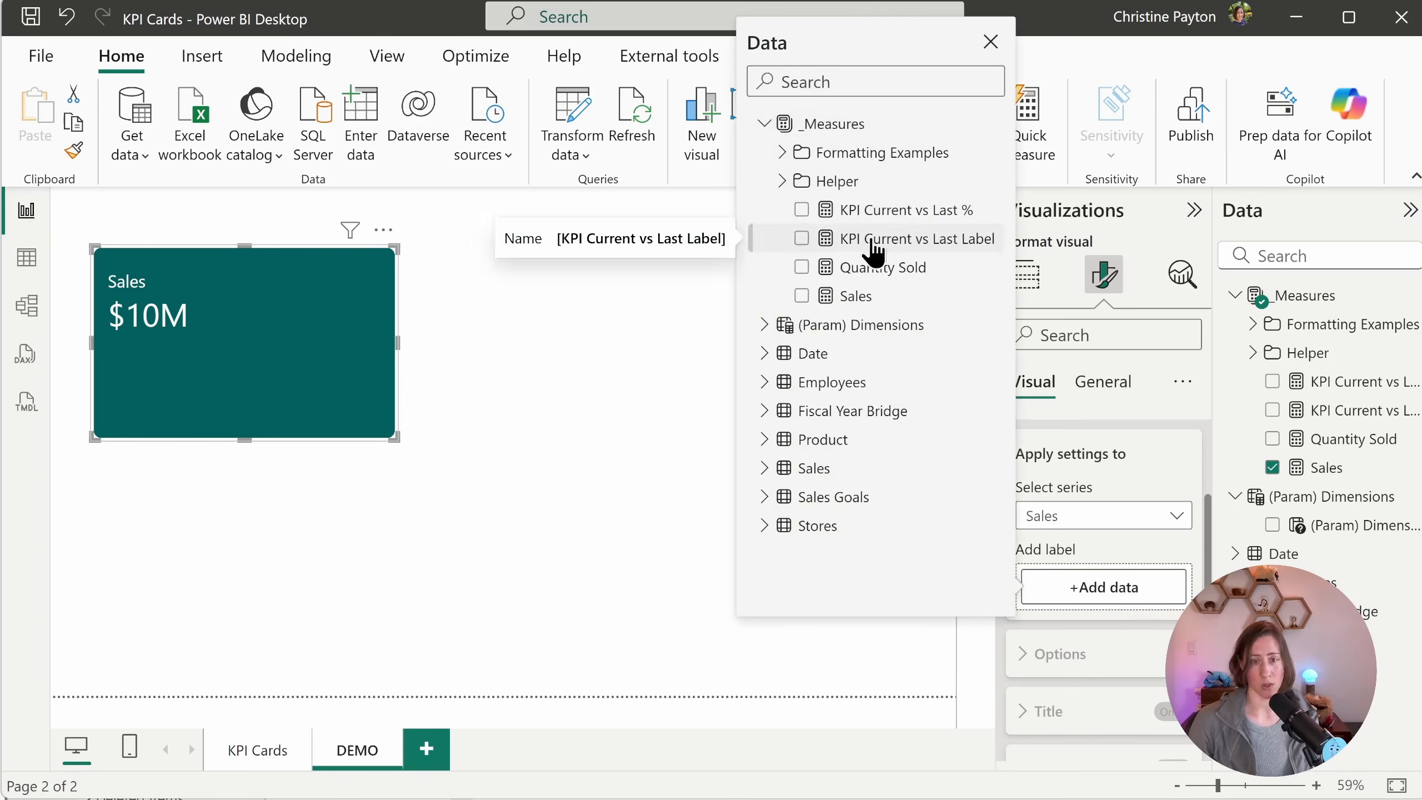
click(962, 239)
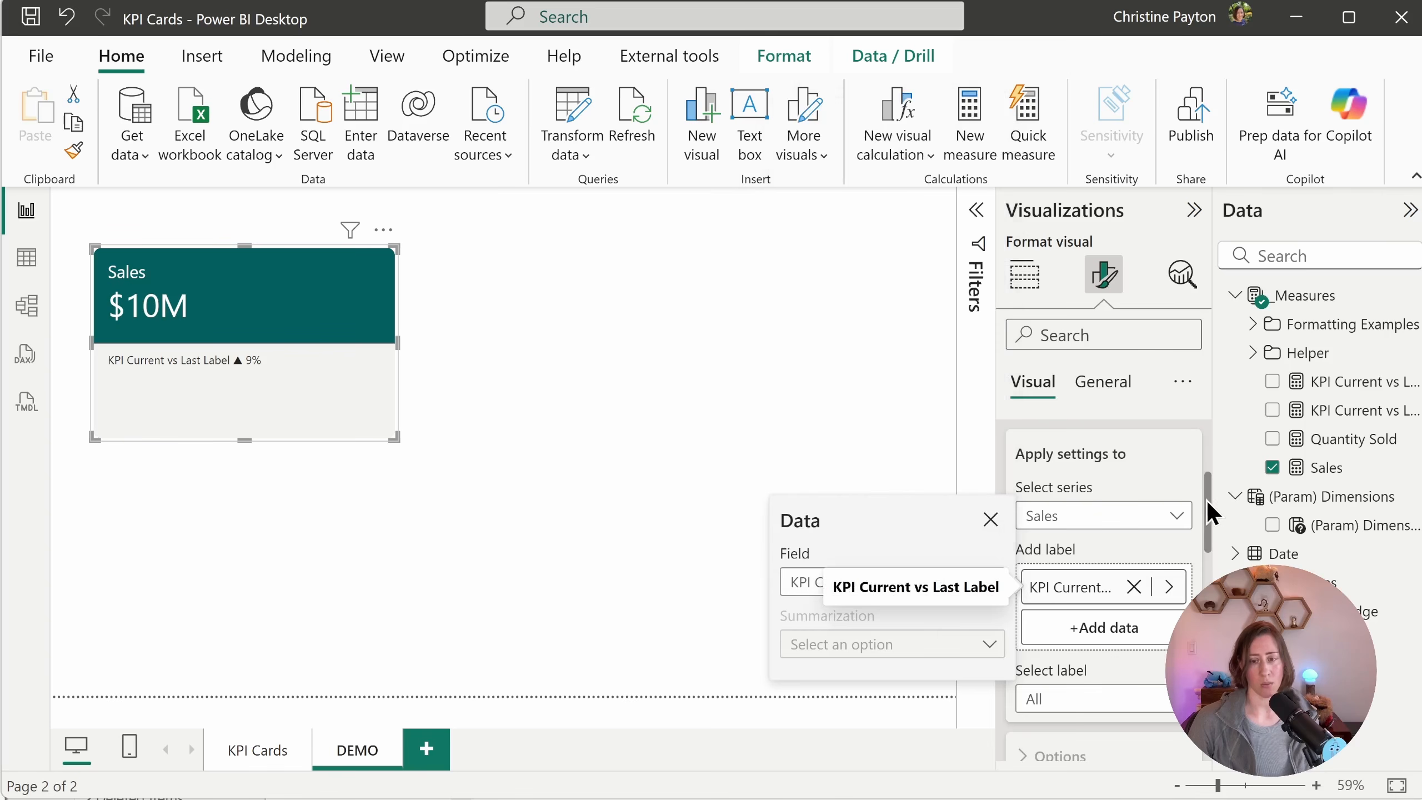
Step: Give the KPI Current vs Last Label reference label a custom title reading "Change vs Last Year"
scroll(1097, 537, down, 3)
click(1076, 557)
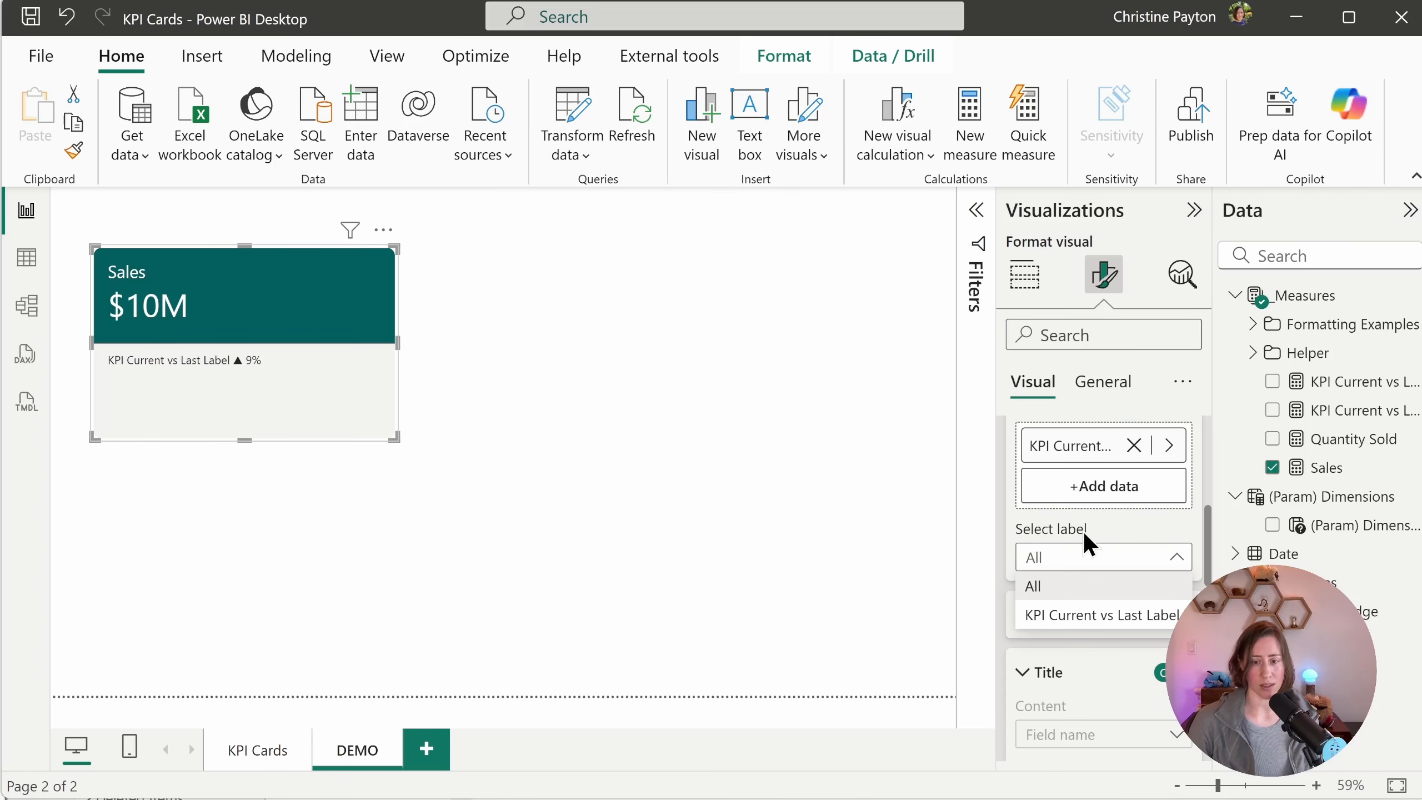
click(1097, 586)
scroll(1105, 621, down, 4)
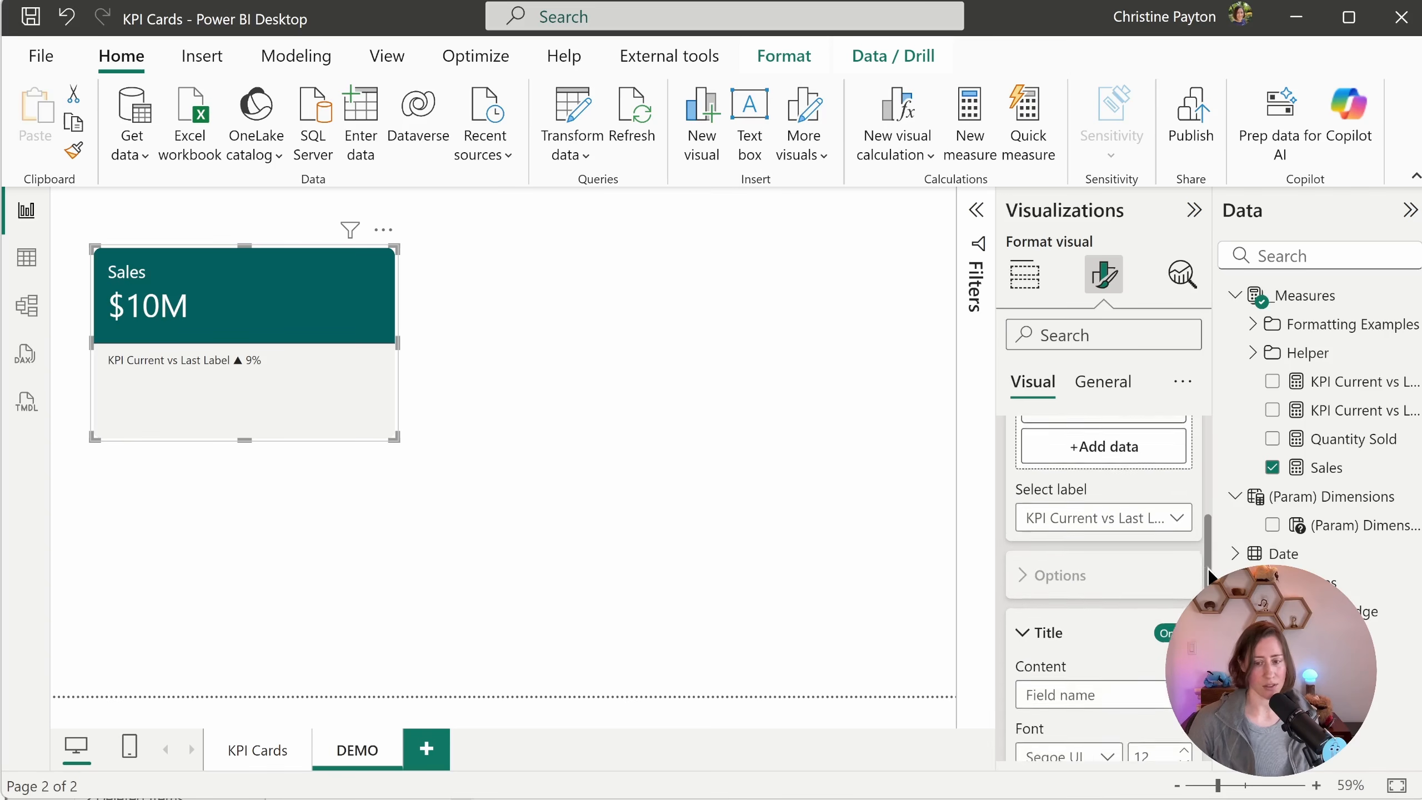
scroll(1166, 543, down, 1)
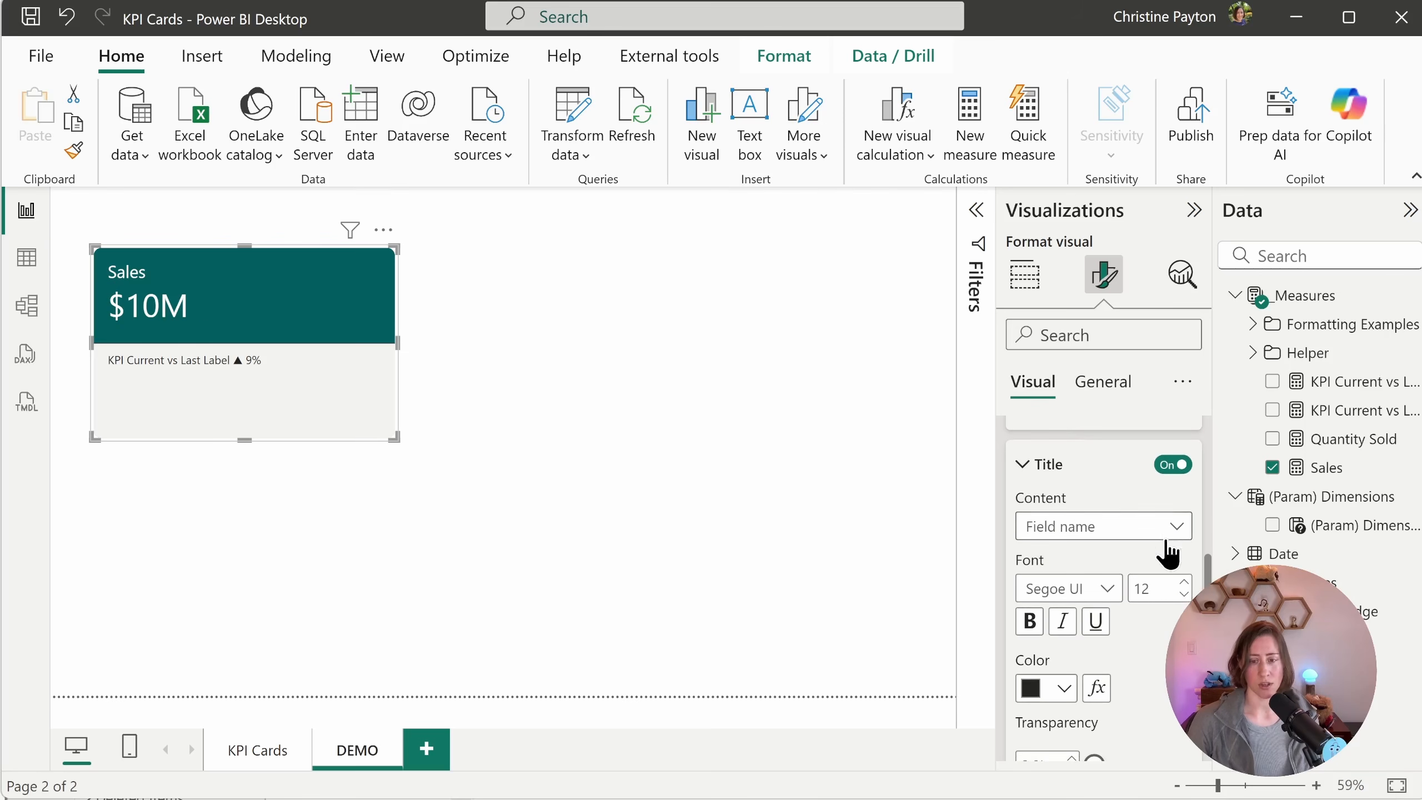
click(1145, 532)
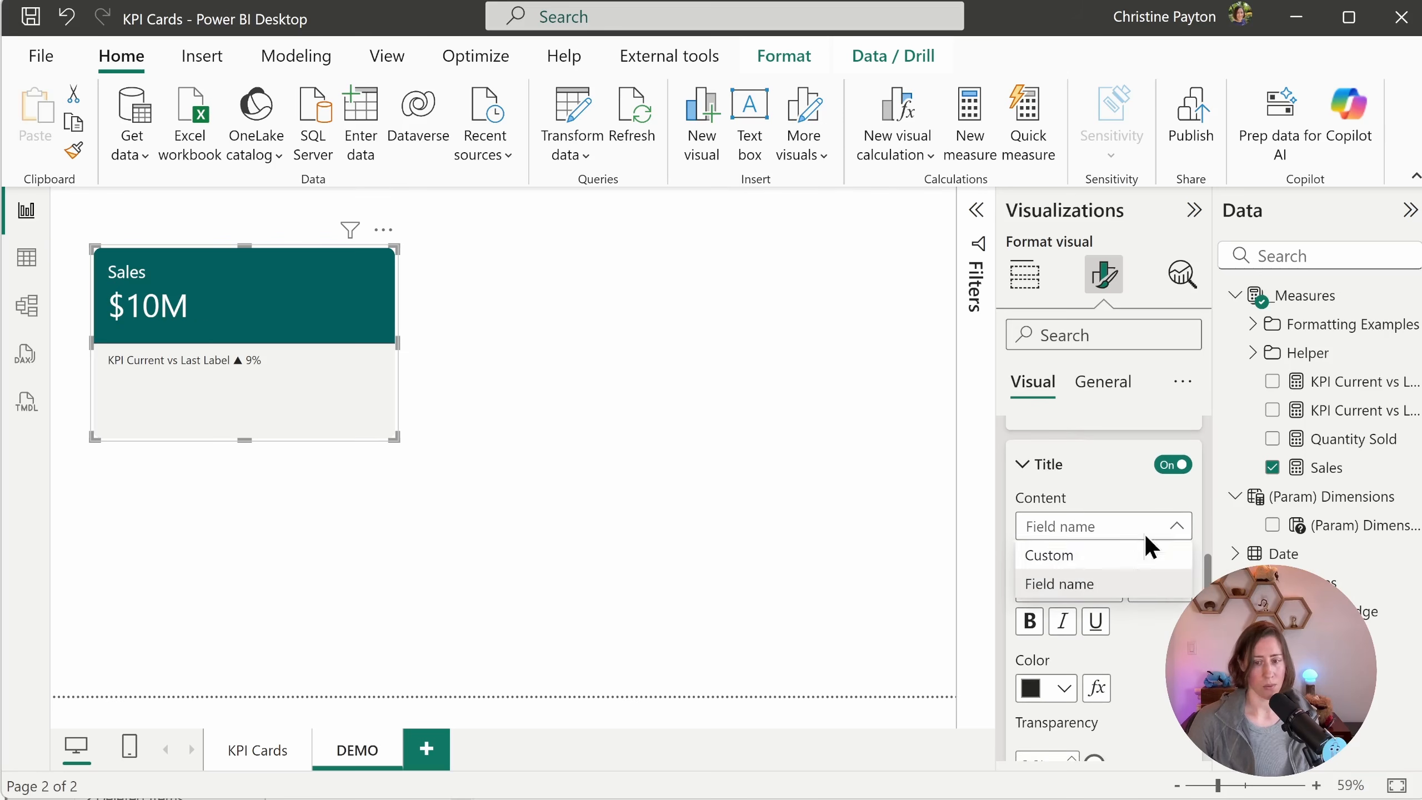
click(1084, 560)
click(1135, 588)
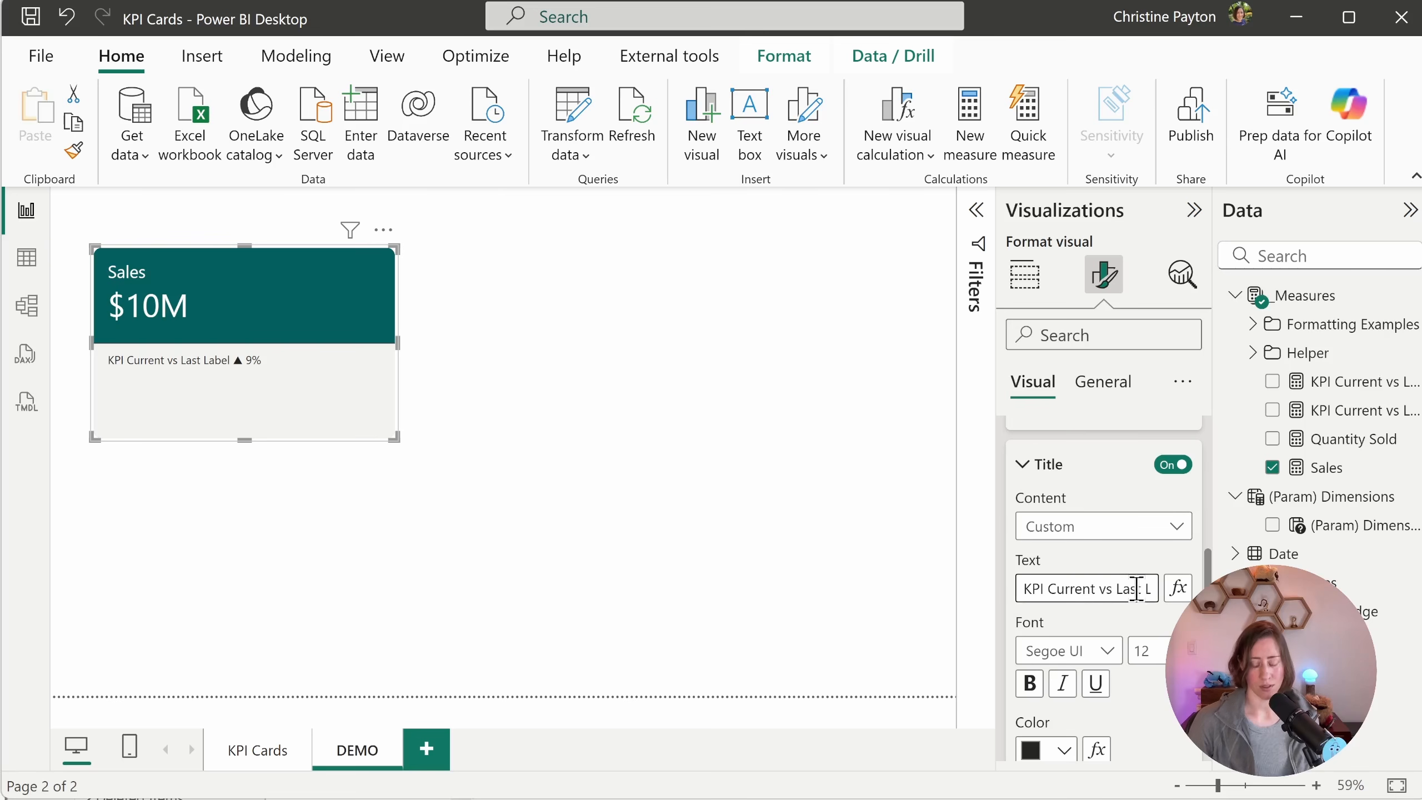
key(ctrl+a)
text(C)
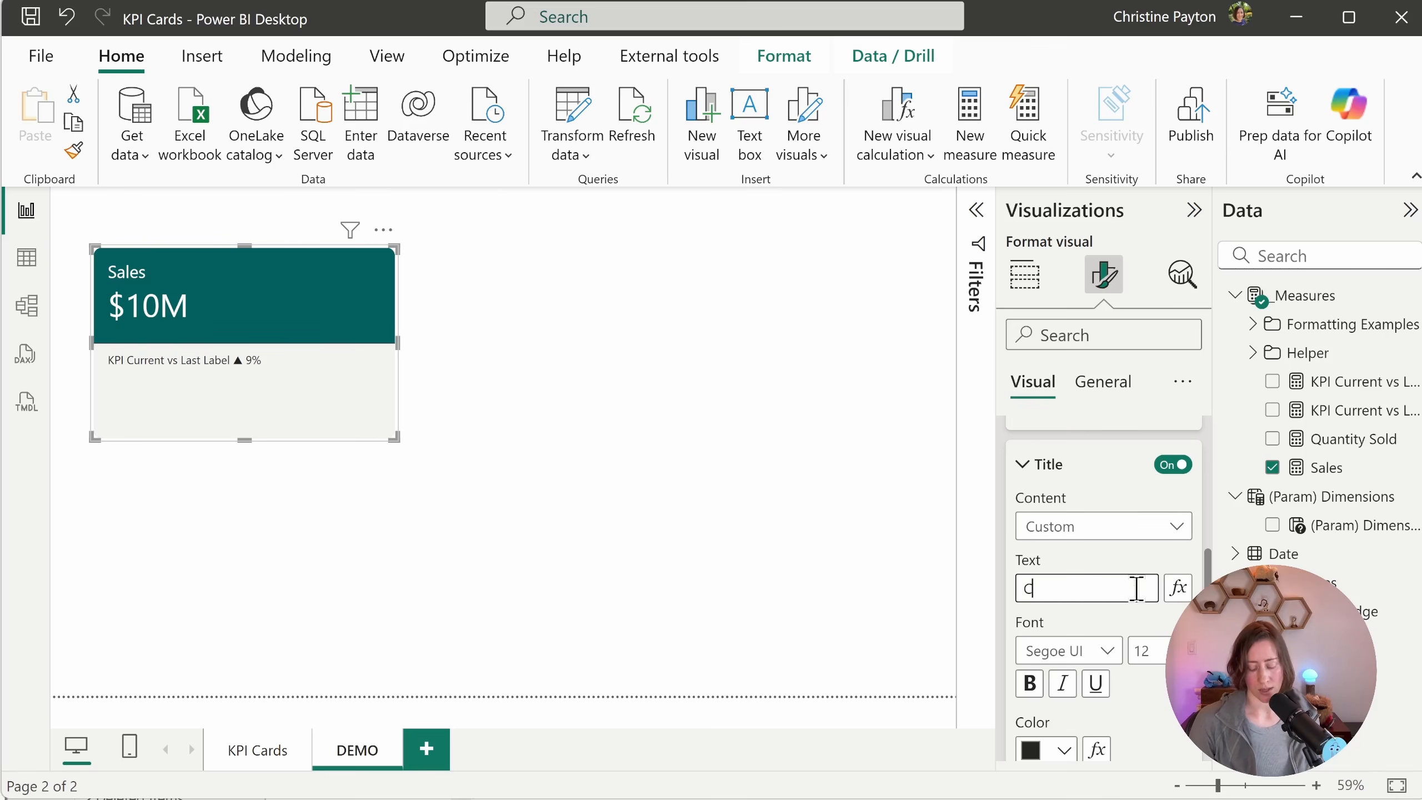
text(hange vs Last Year)
Step: Set both the title and the value of the reference label to white
scroll(1091, 616, down, 2)
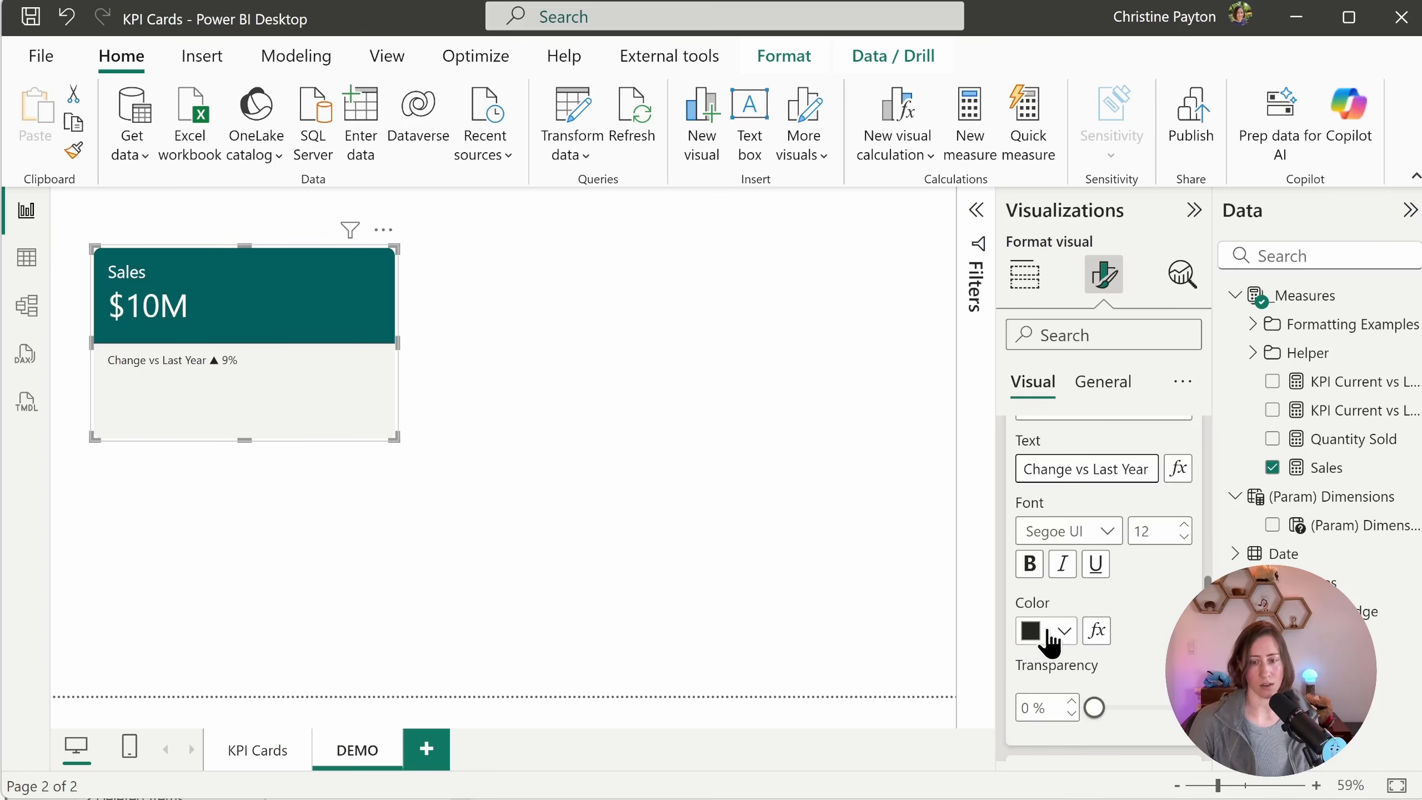
click(1062, 631)
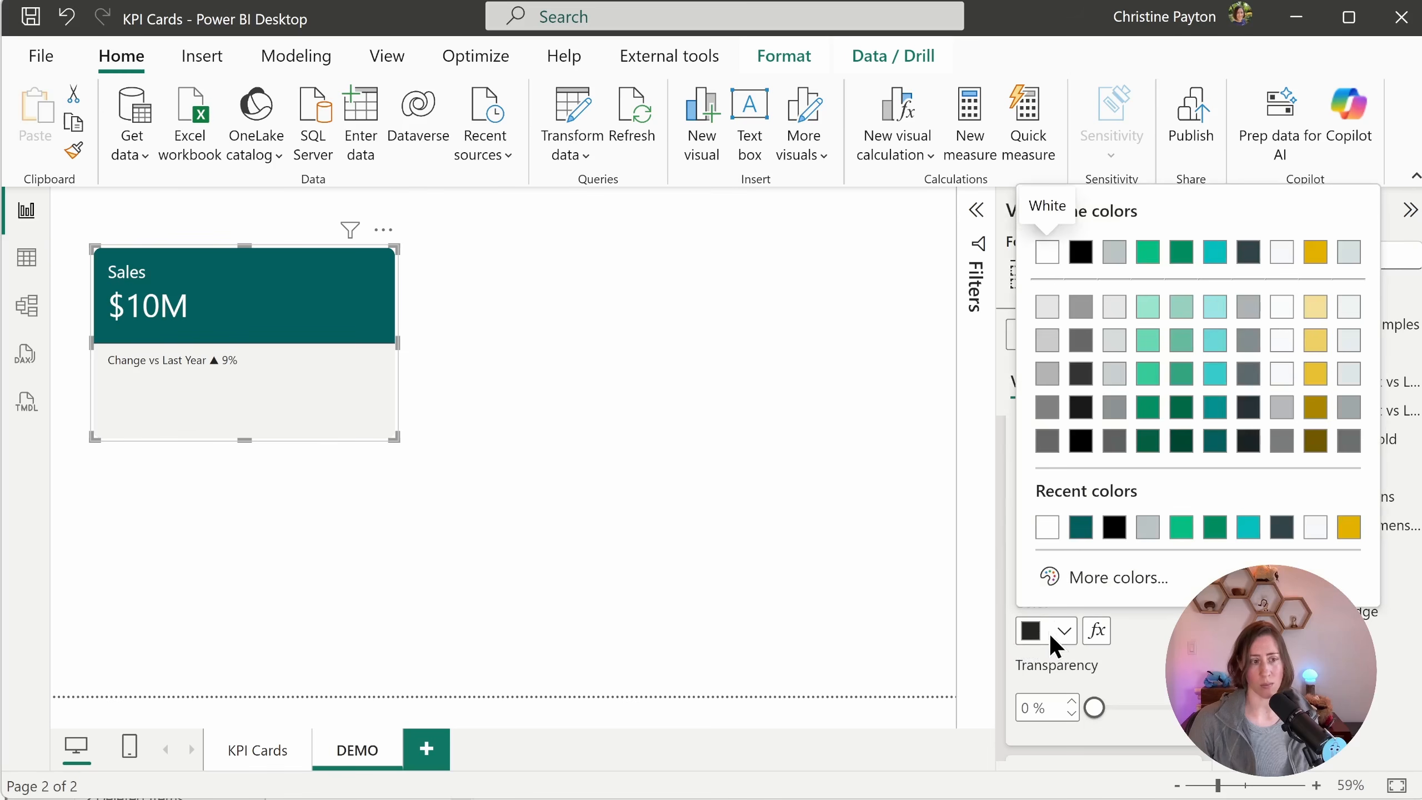
click(1047, 251)
scroll(1097, 504, down, 3)
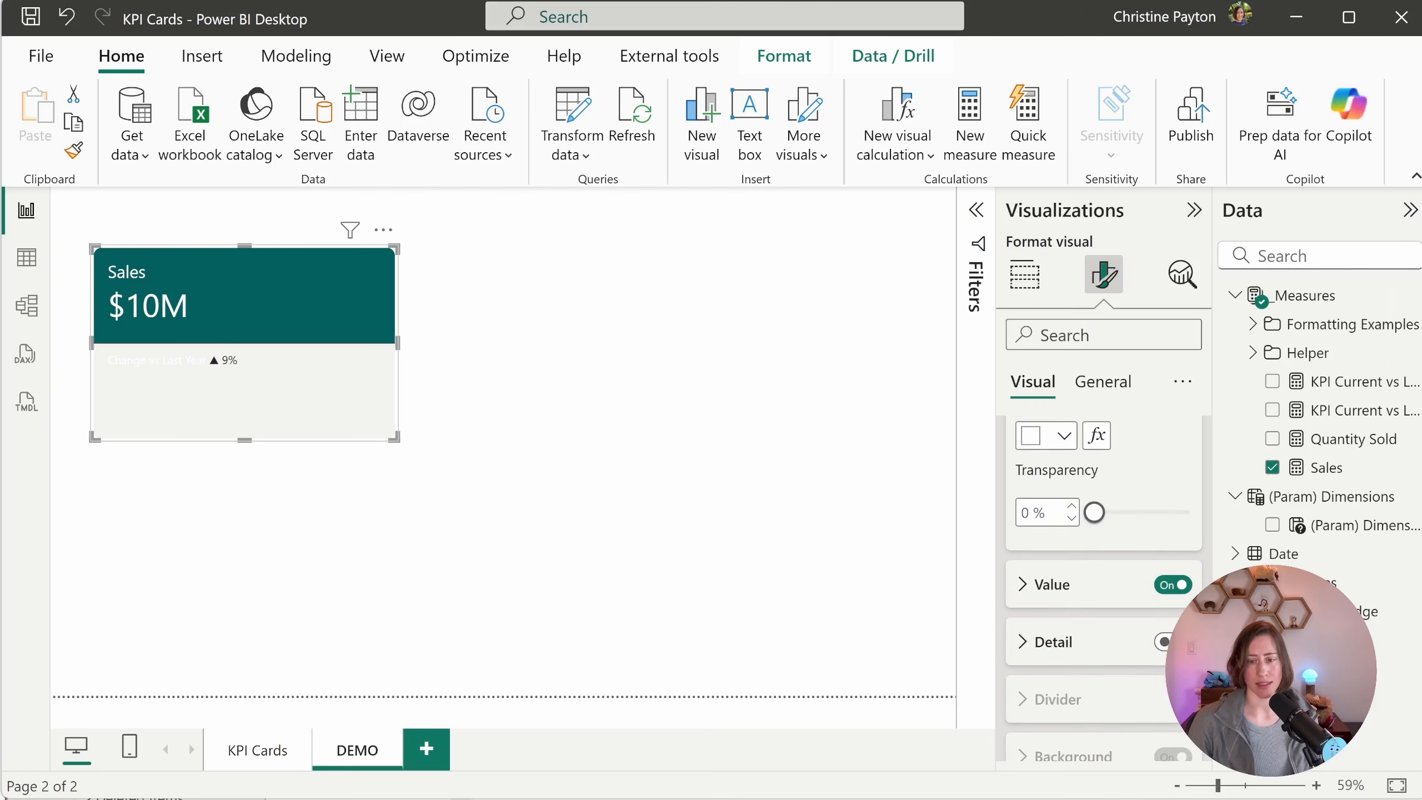
scroll(1097, 504, down, 2)
click(1022, 506)
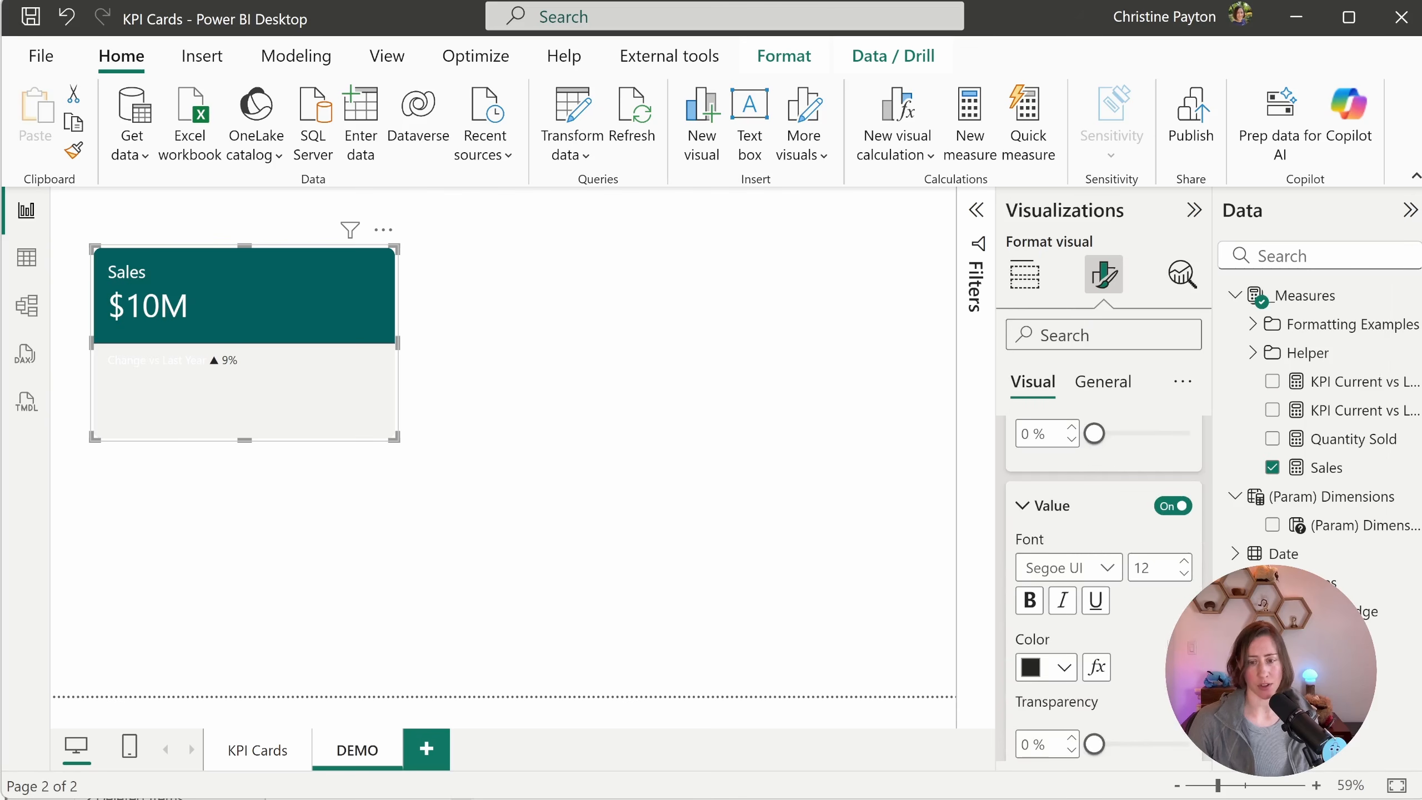
click(1048, 666)
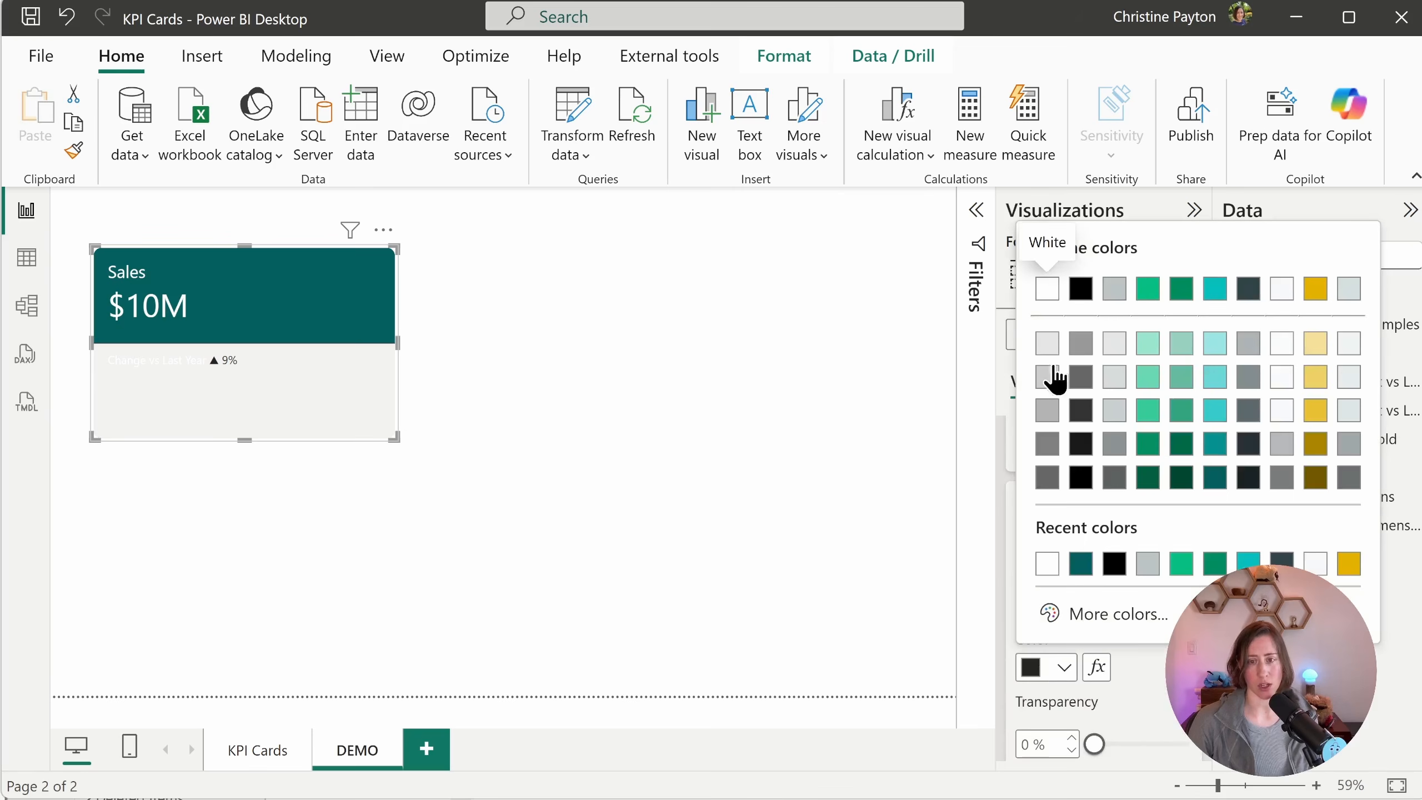
click(1047, 289)
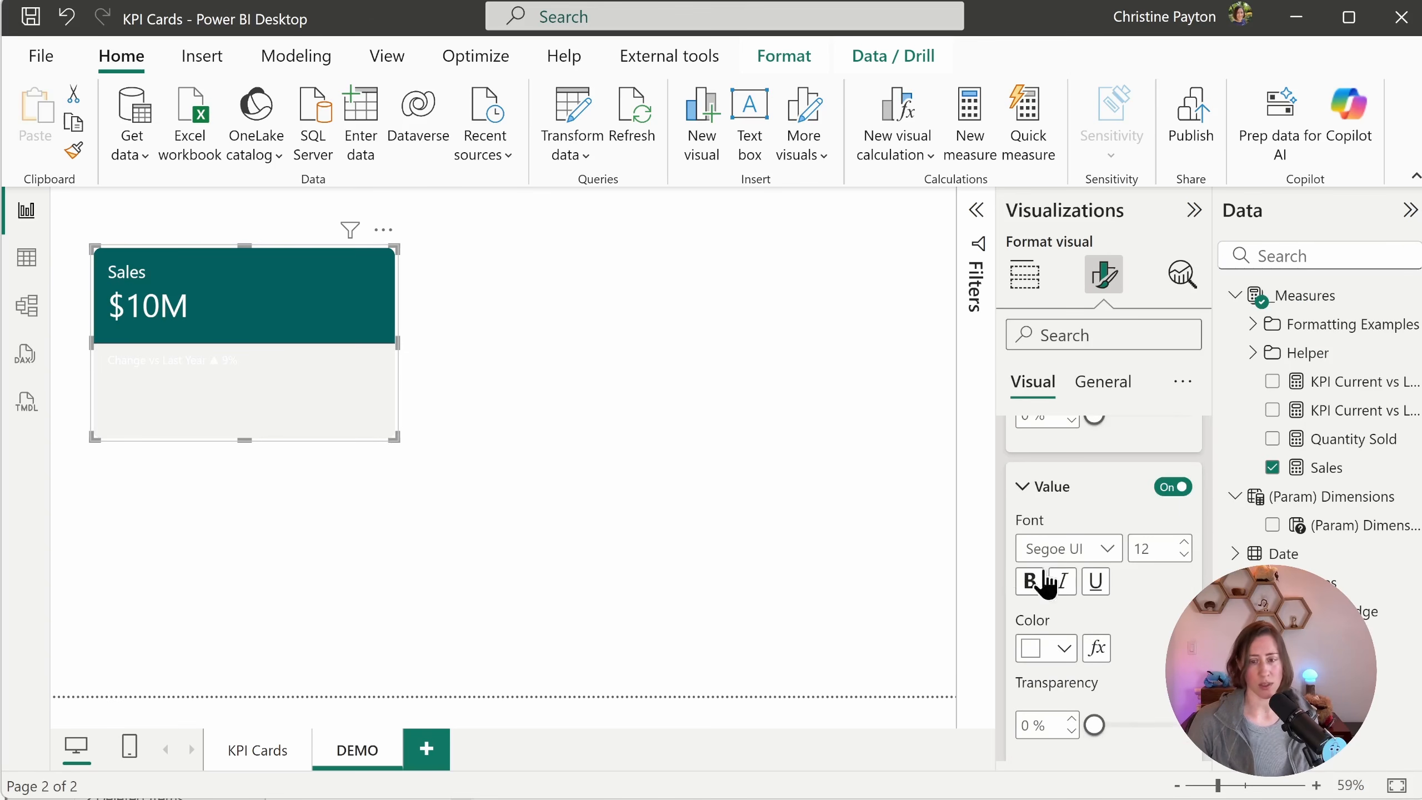
Step: Apply the reference label settings to all series and turn off the divider
drag(1208, 544, 1209, 462)
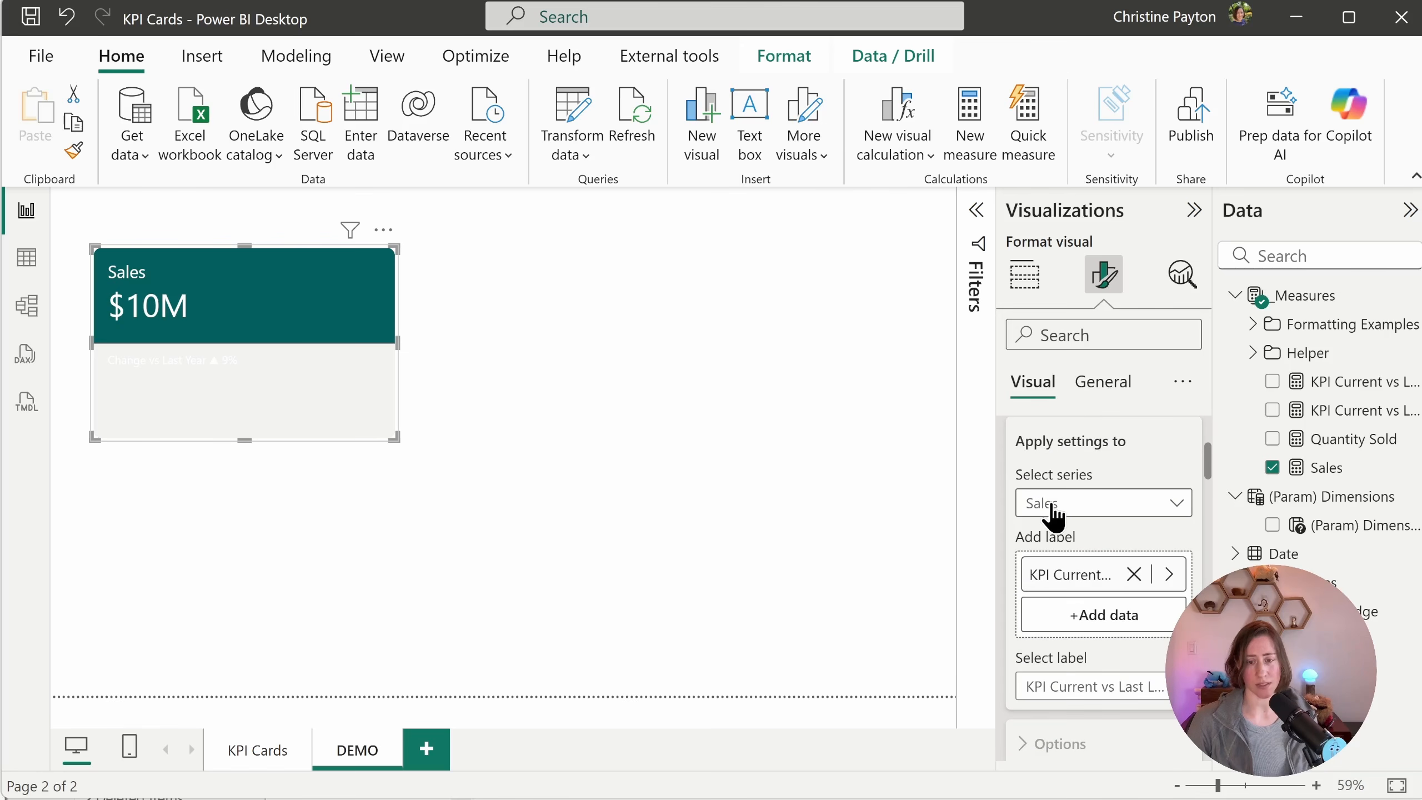
click(1089, 510)
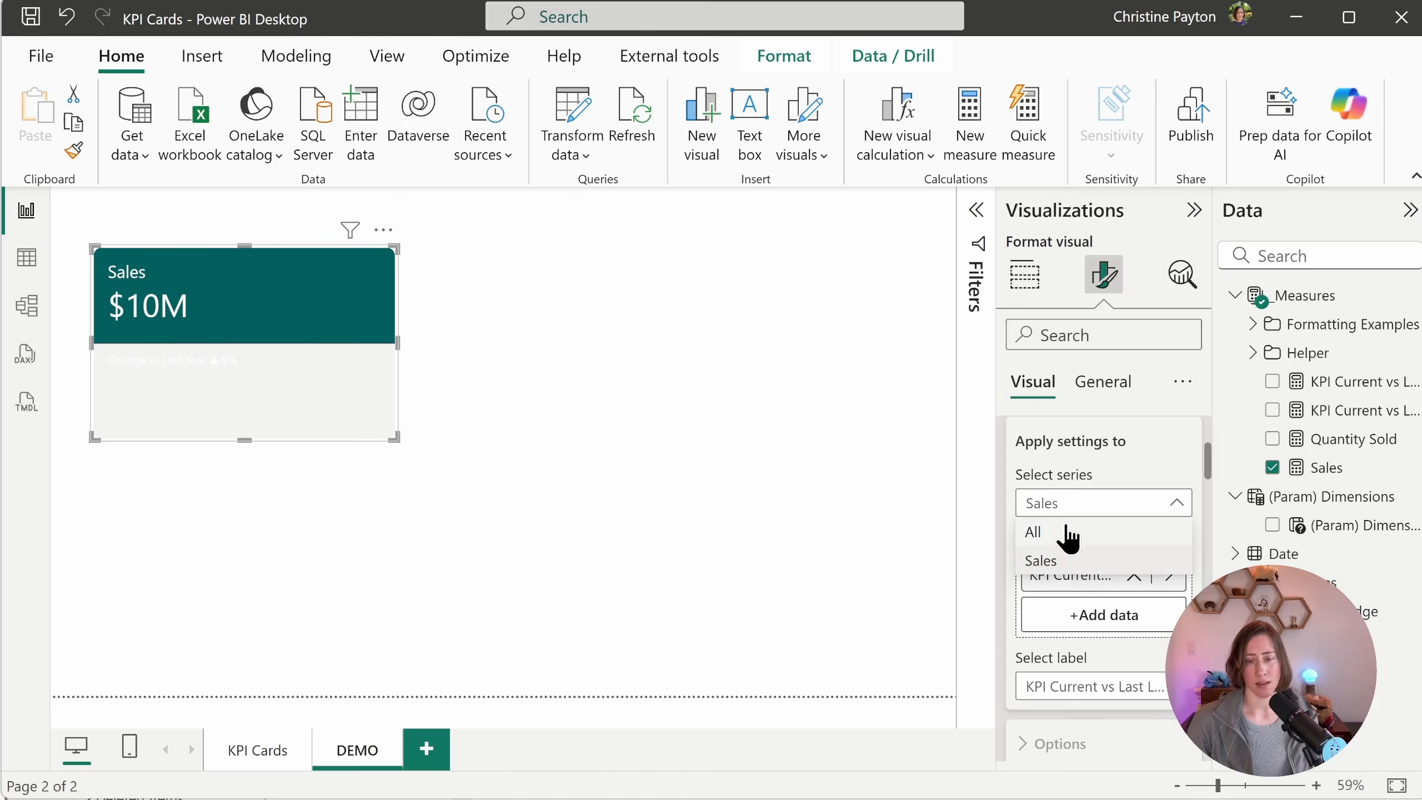
click(1070, 535)
drag(1208, 476, 1206, 533)
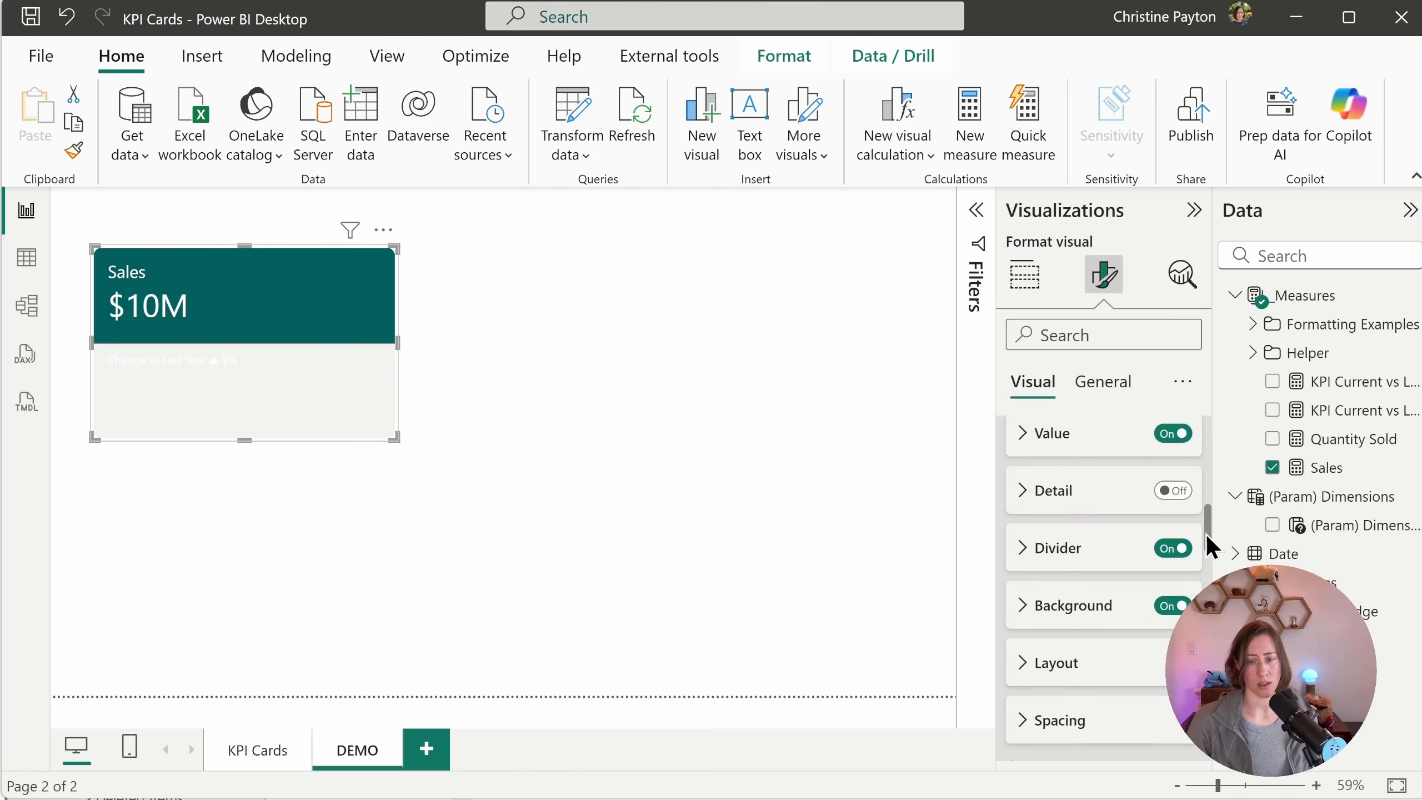
click(1047, 561)
scroll(1207, 524, down, 1)
click(1165, 492)
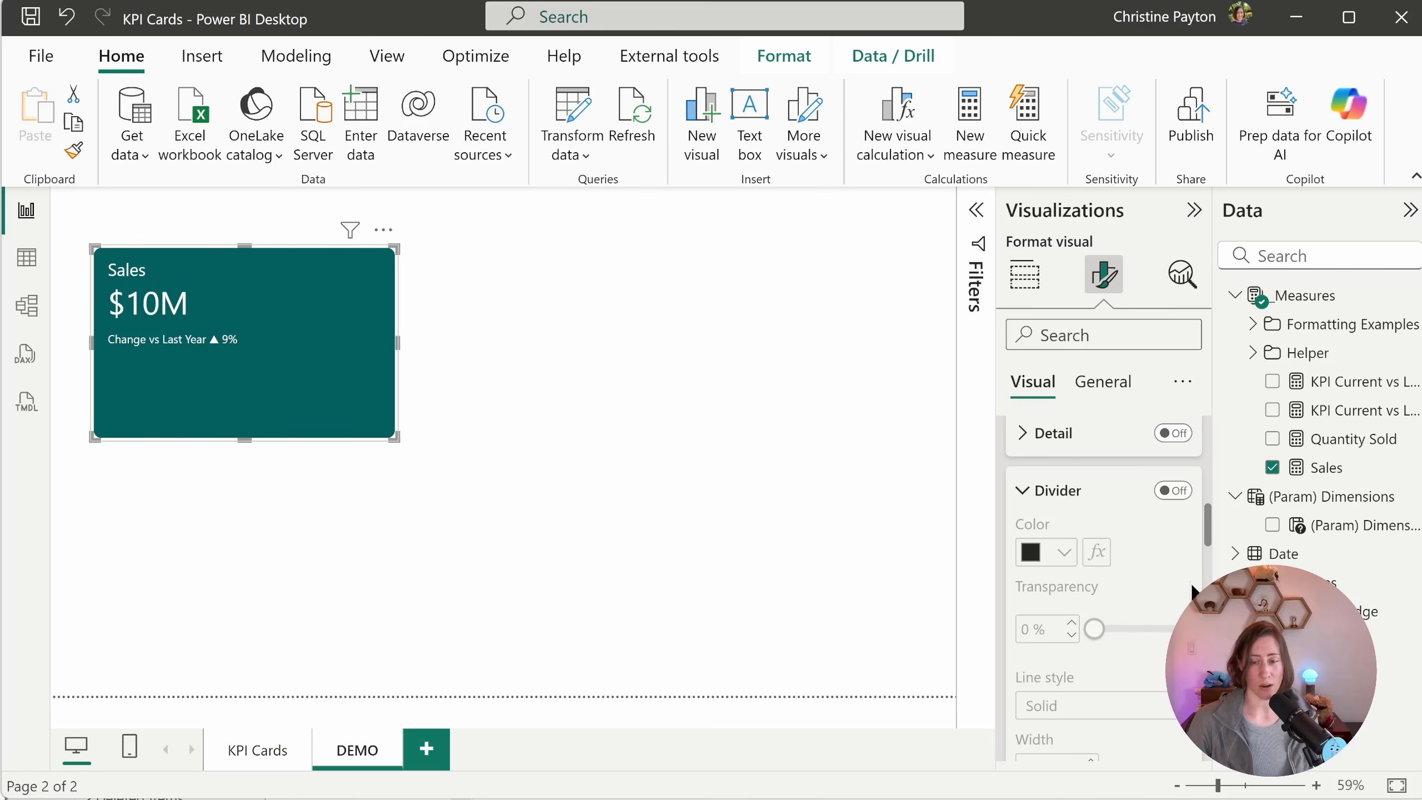
Step: Add an empty line chart to the page and place it over the lower part of the Sales card
scroll(1006, 532, down, 3)
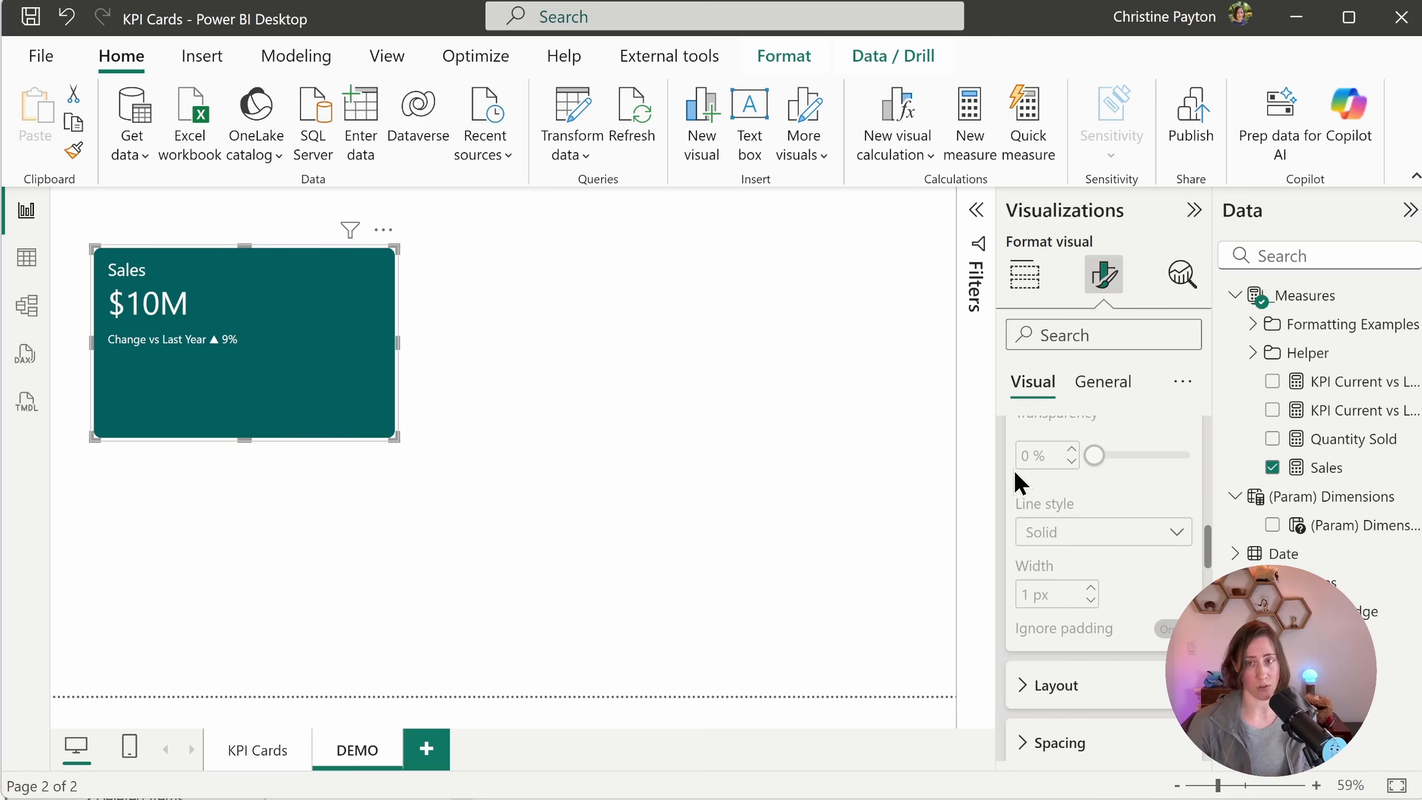
click(1024, 277)
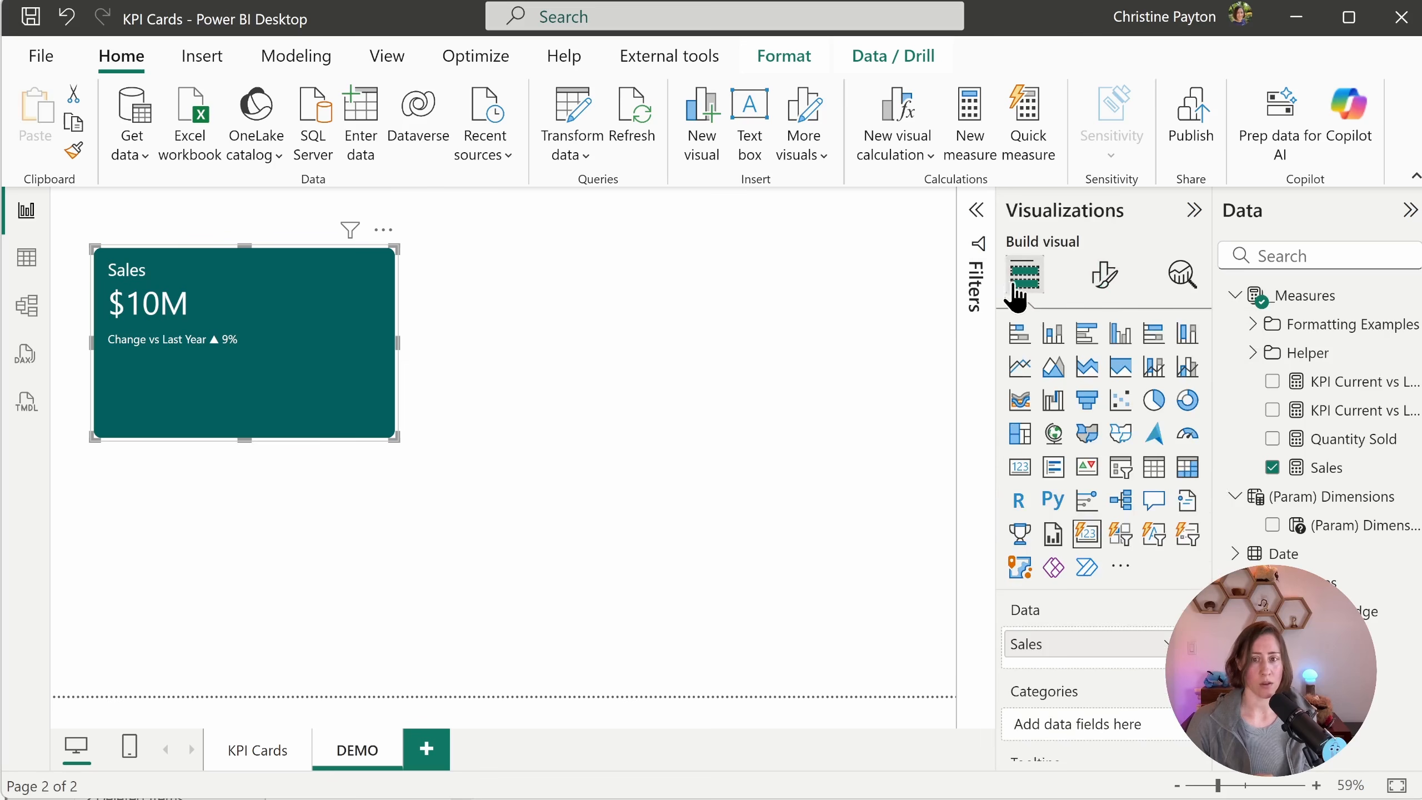
click(584, 520)
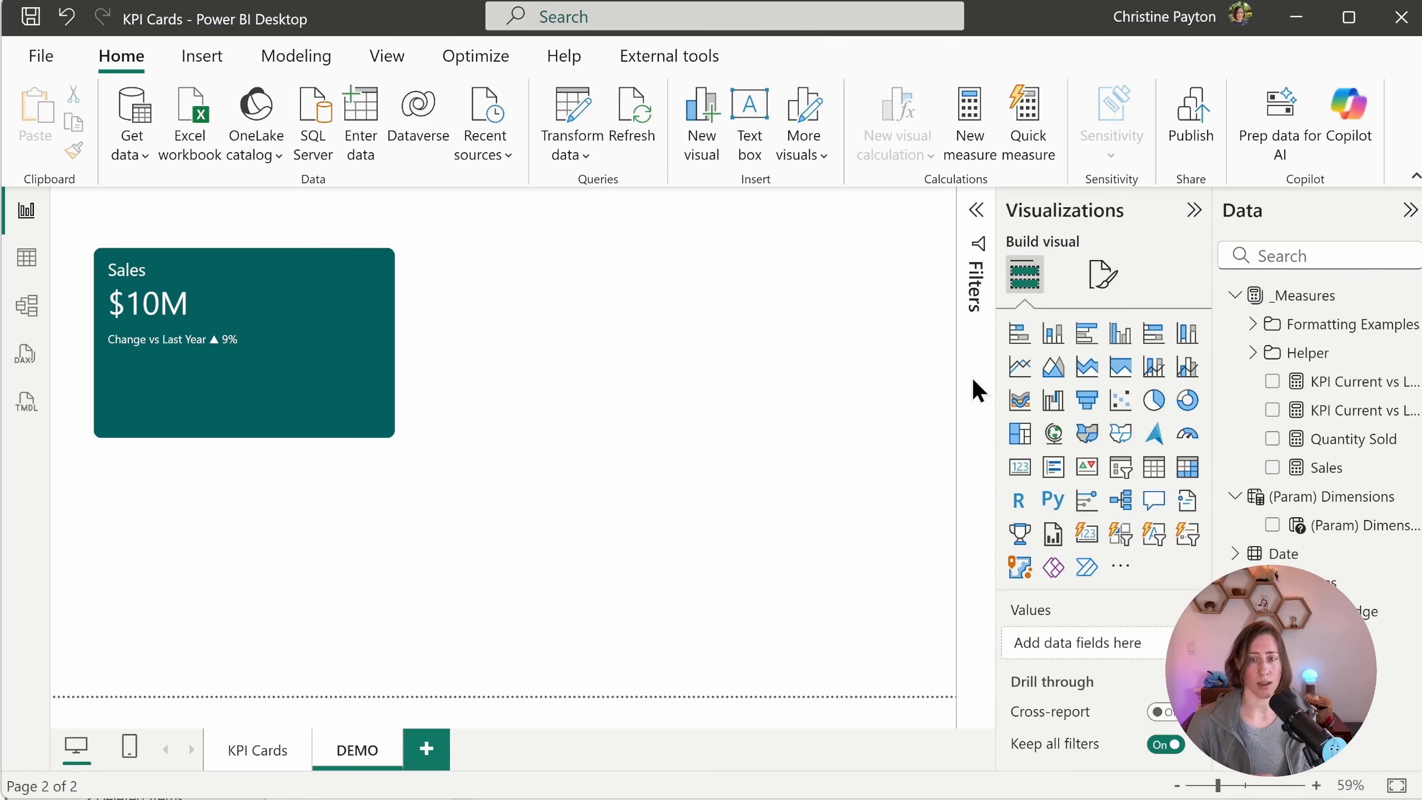
click(1019, 371)
drag(184, 619, 240, 518)
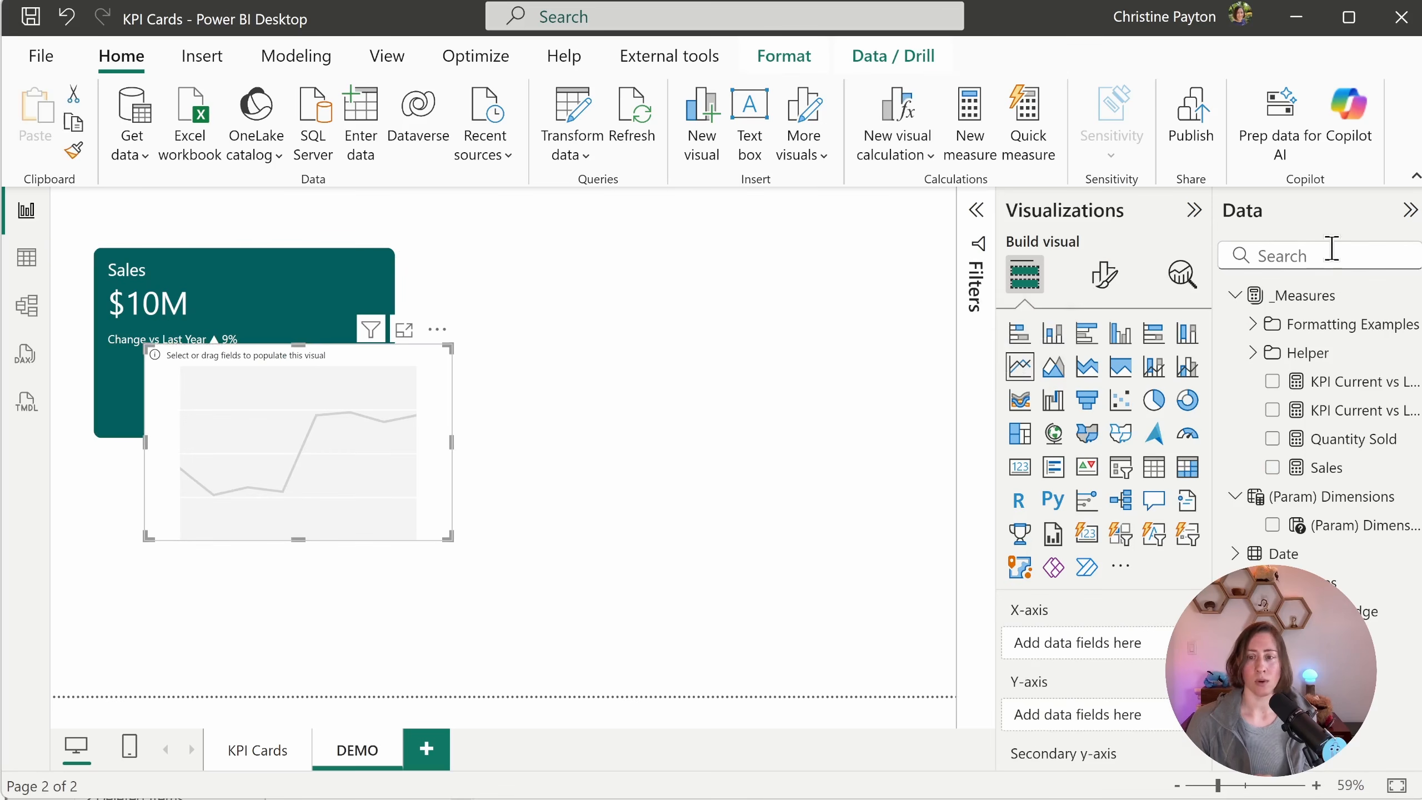
Step: Plot the Sales measure on the line chart's Y-axis with Month Start Date on the X-axis
click(1271, 467)
click(1343, 255)
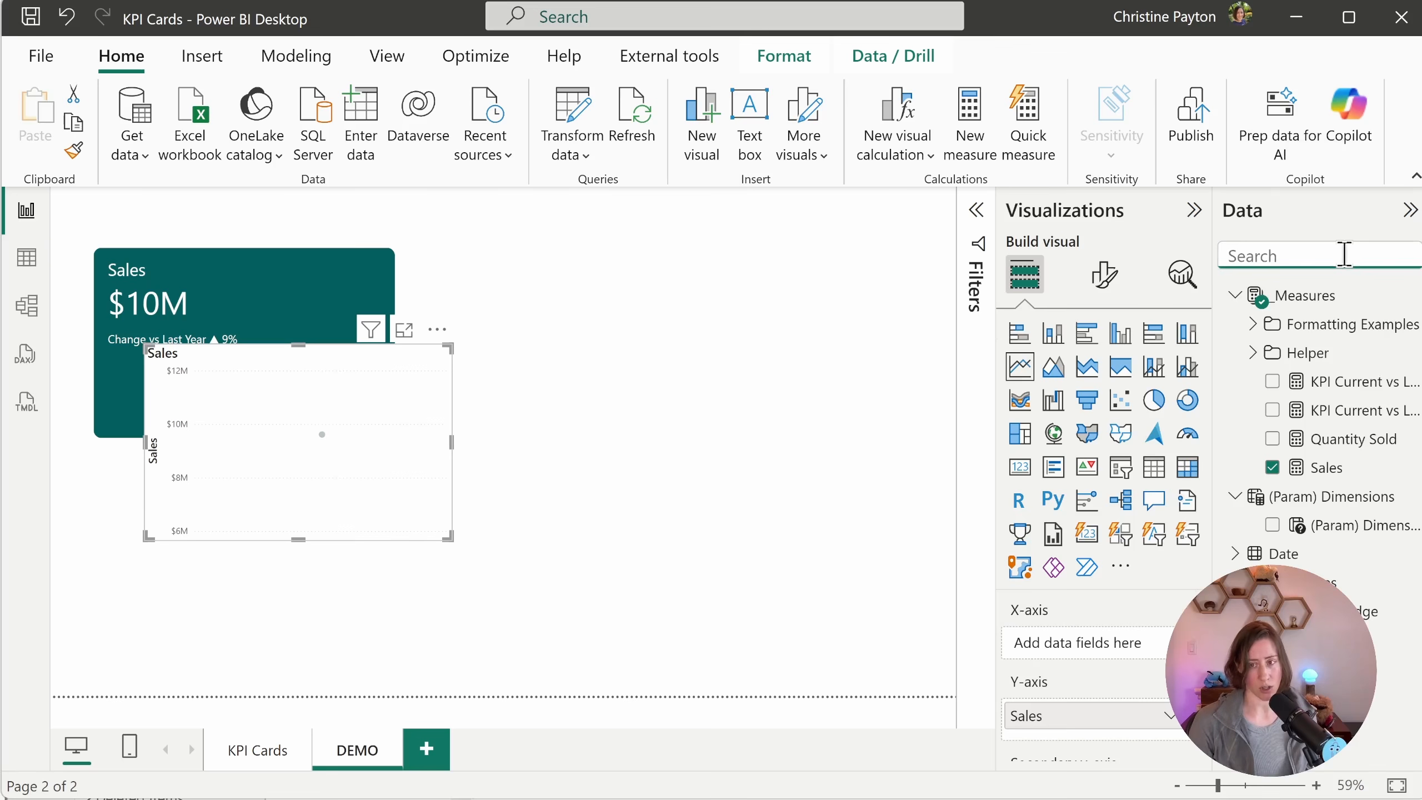
text(mon)
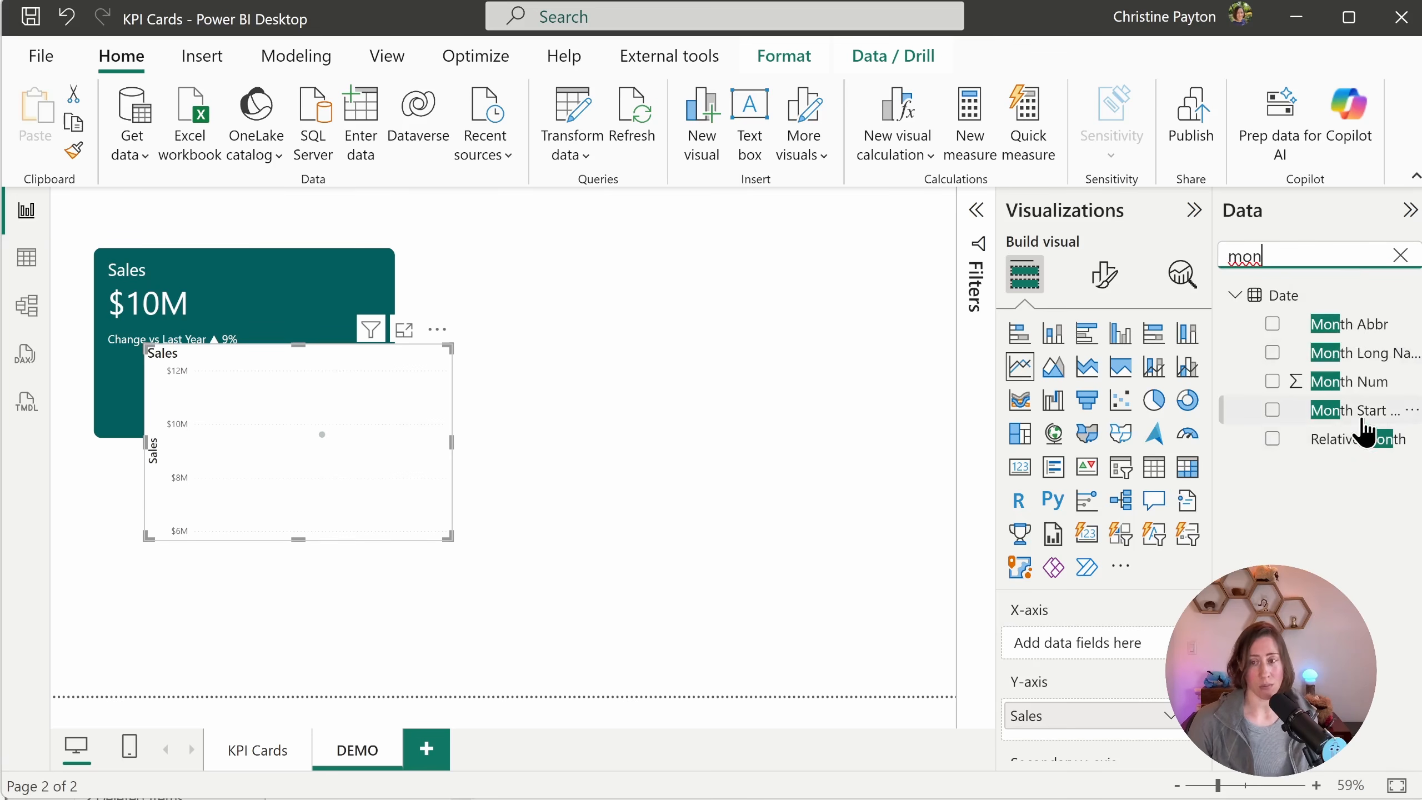
drag(1354, 410, 1114, 644)
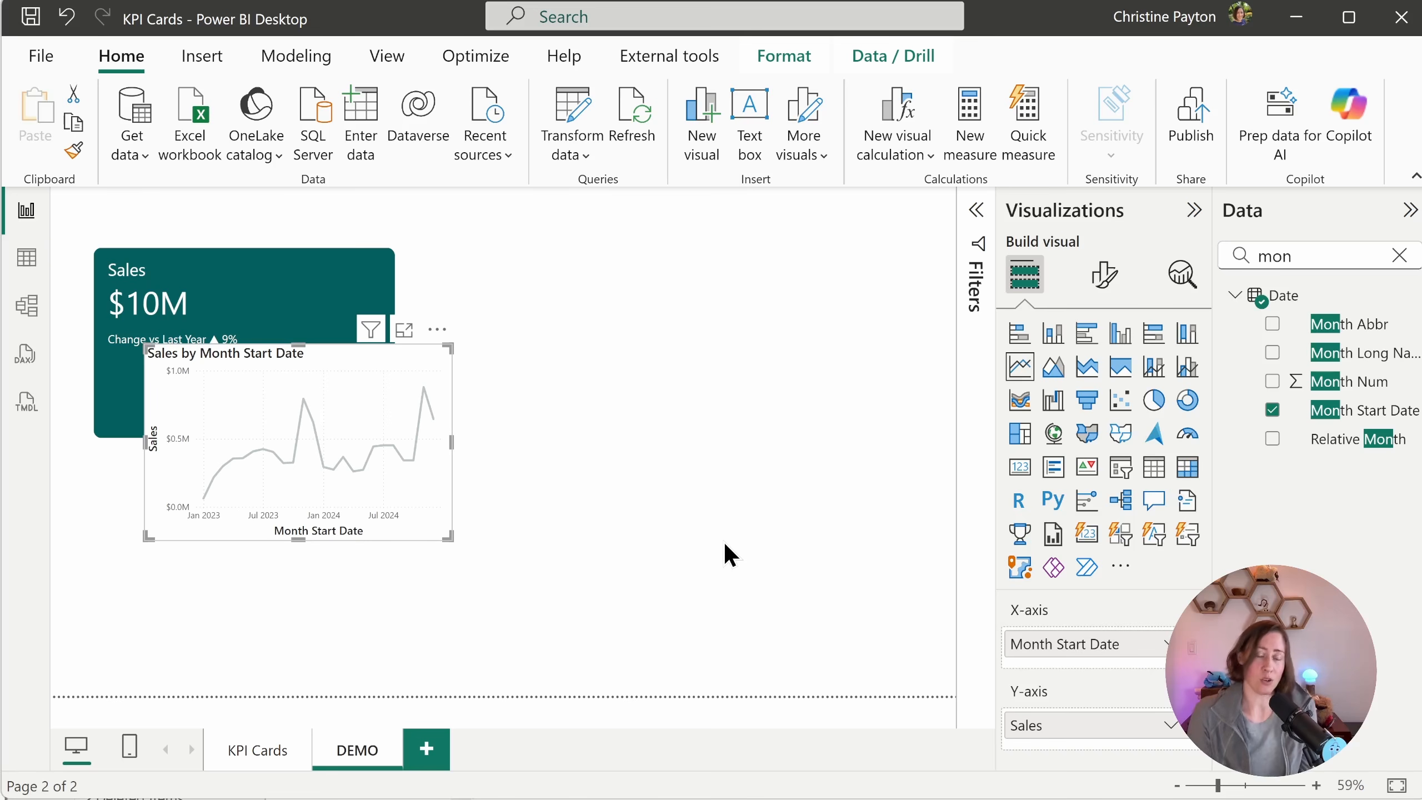
Step: Add a Year filter to the line chart with basic filtering, selecting 2023 and 2024
click(977, 210)
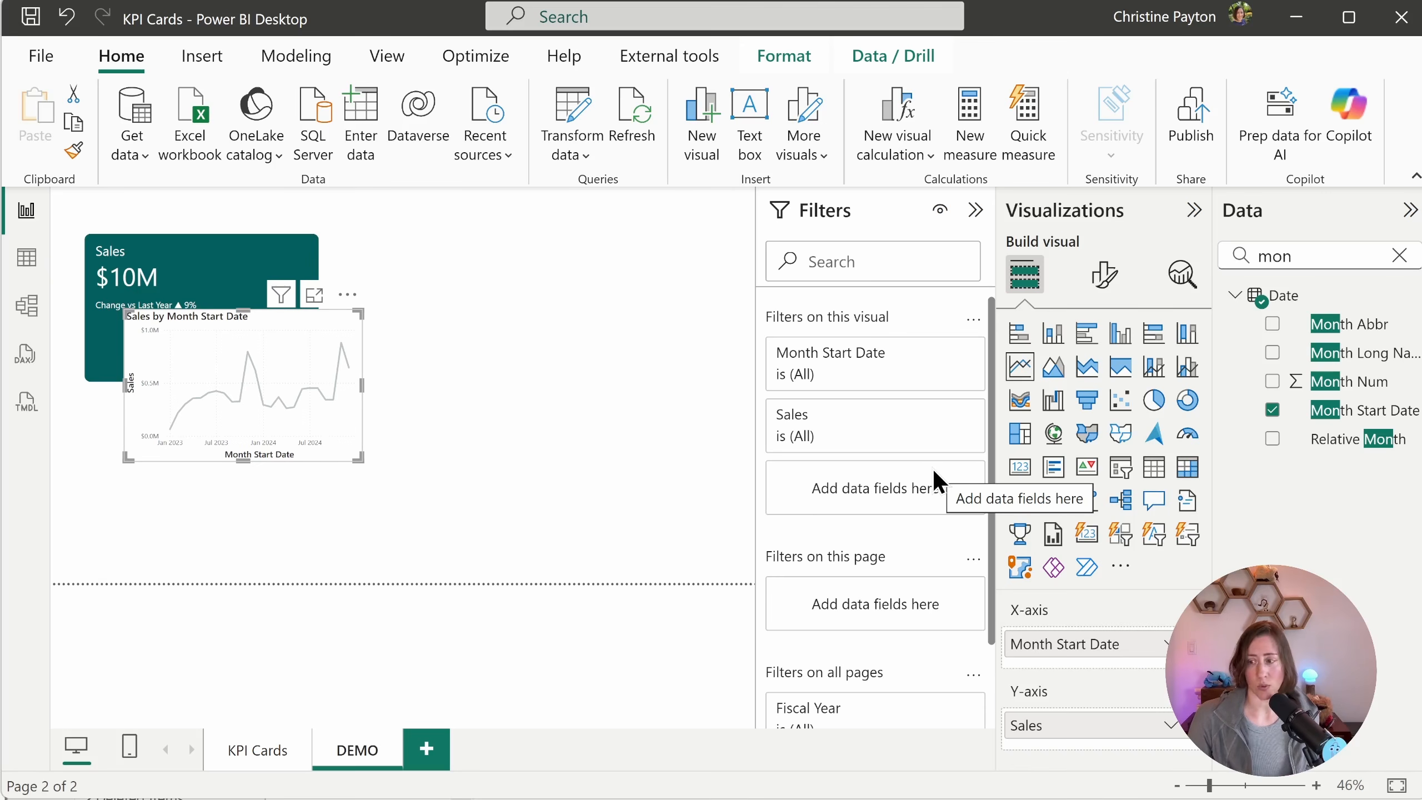
double_click(1344, 260)
text(year)
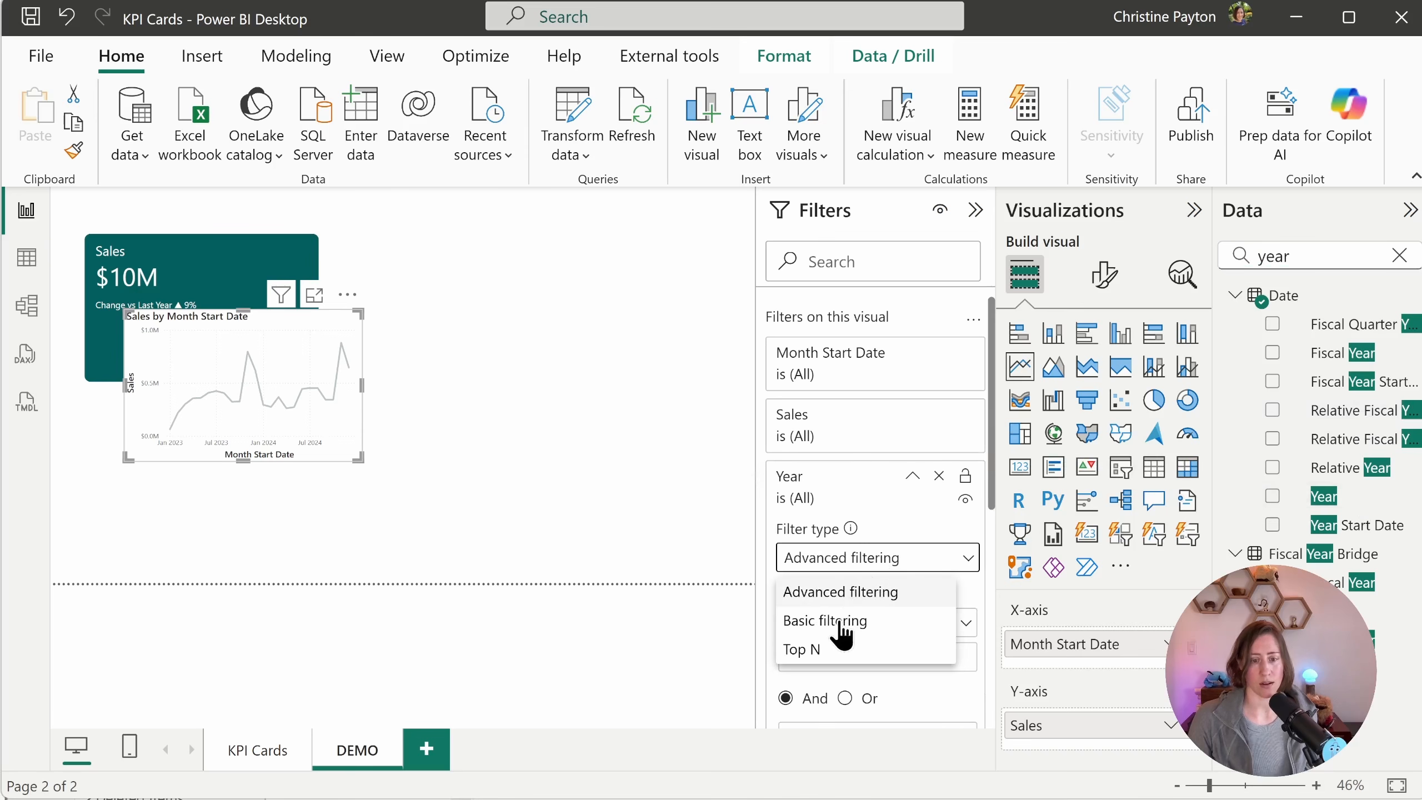
click(841, 622)
scroll(851, 625, down, 4)
click(793, 374)
click(792, 400)
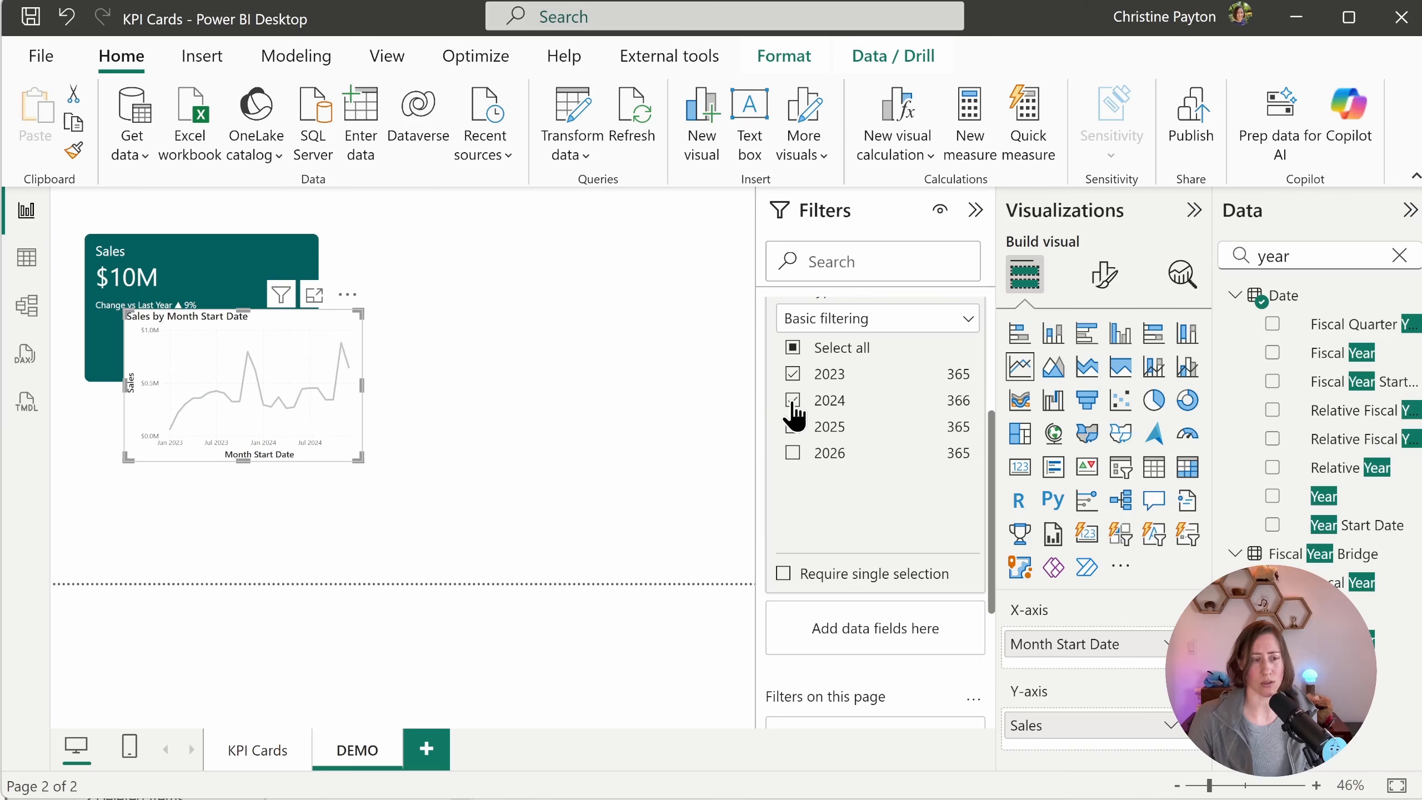
scroll(795, 414, up, 4)
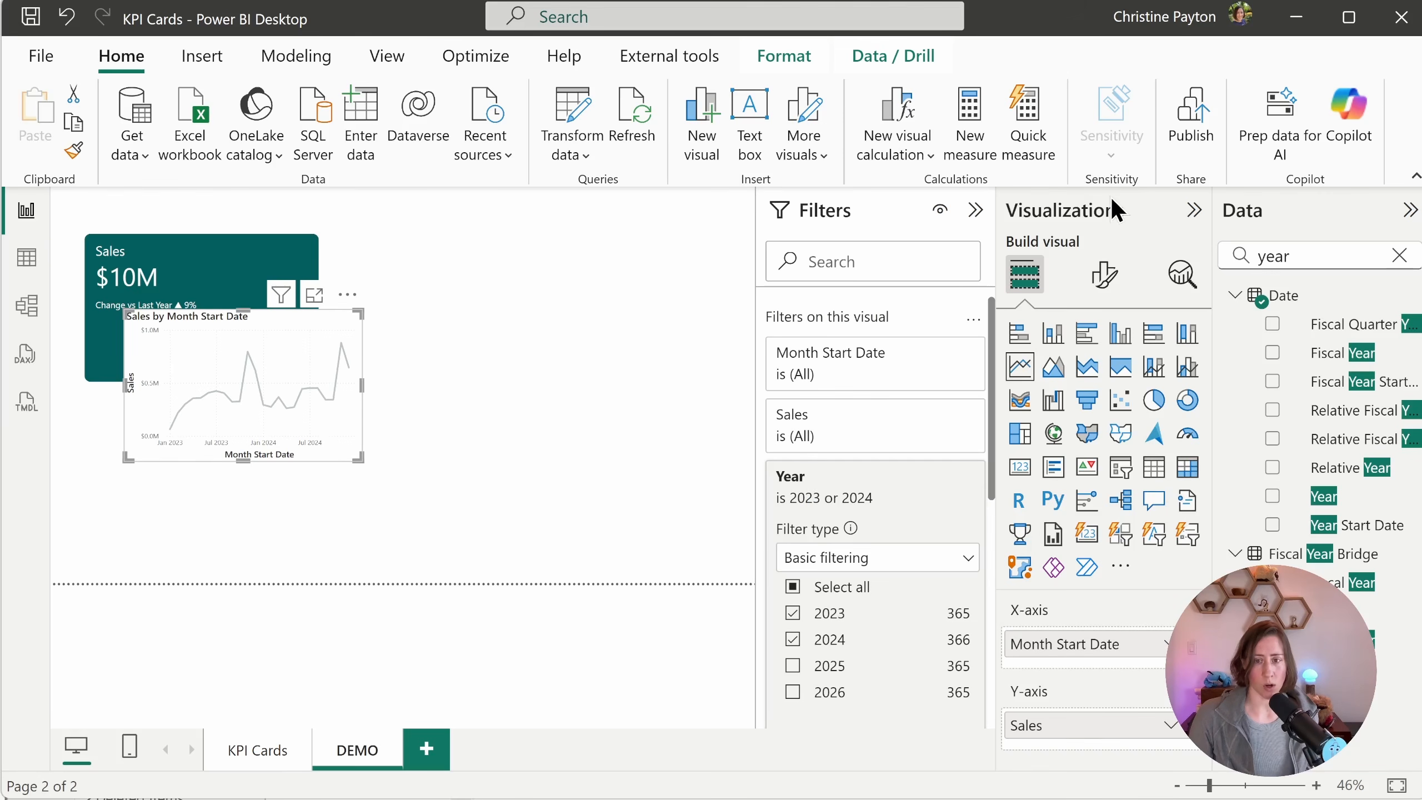
Step: Turn off the horizontal and vertical gridlines of the line chart
click(1105, 275)
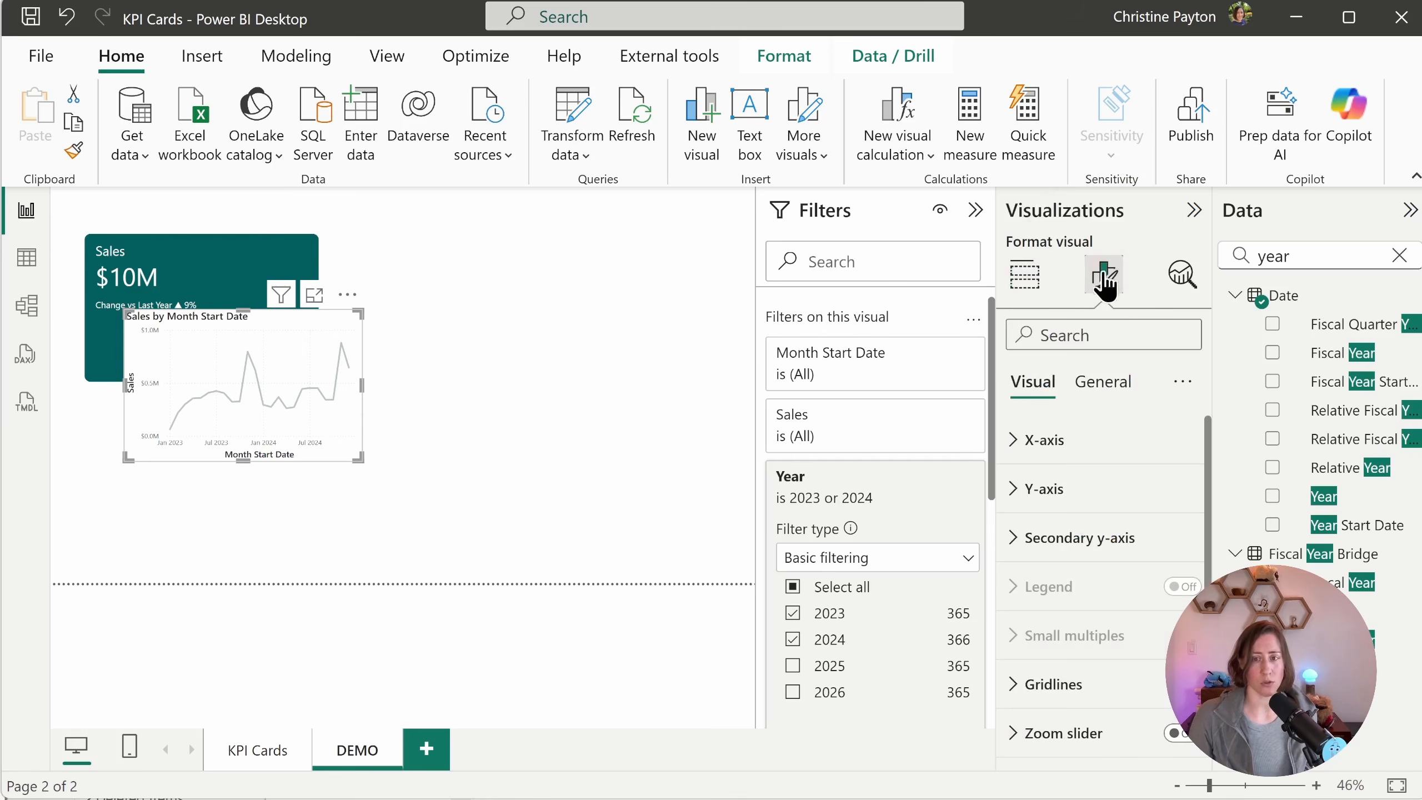
click(1127, 335)
text(grid)
click(1170, 448)
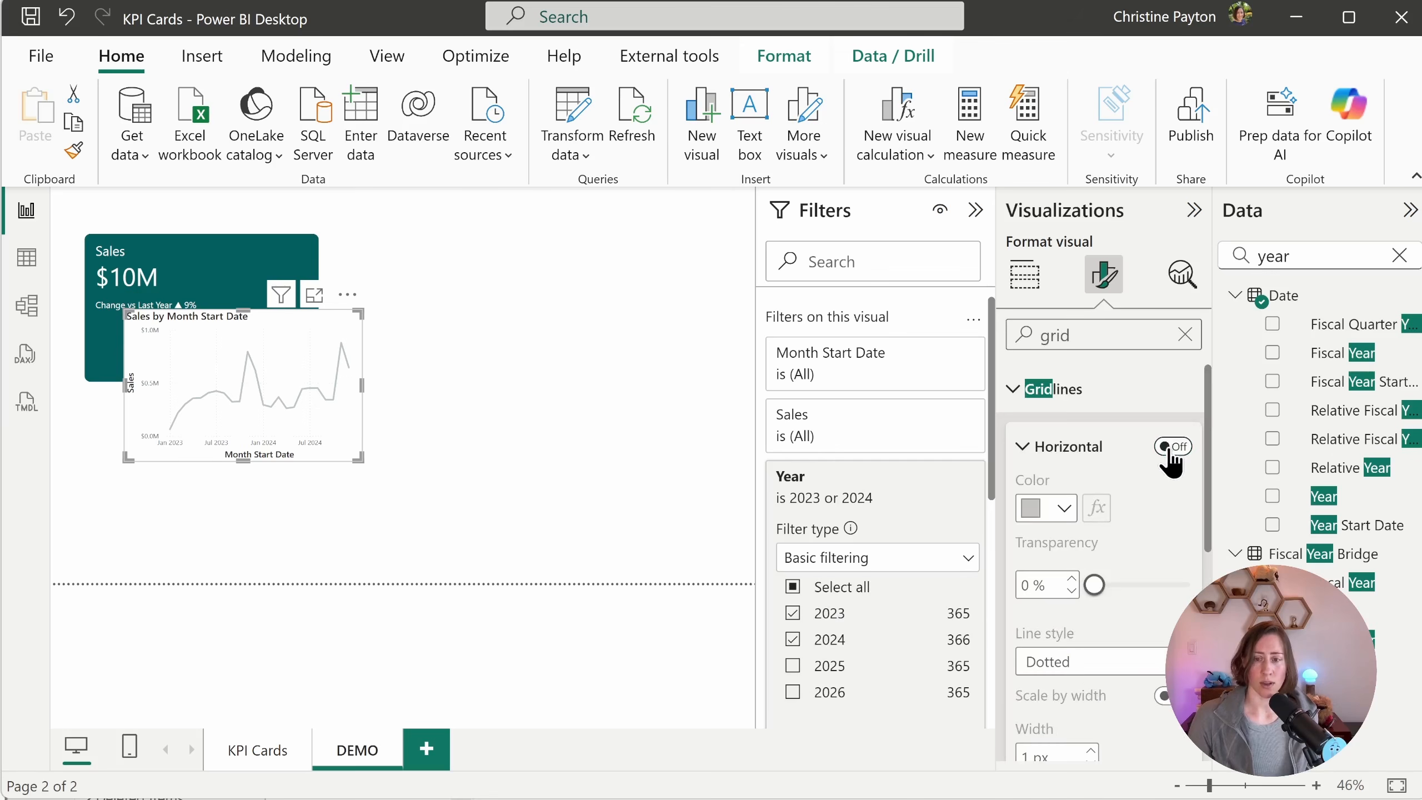
scroll(1161, 478, down, 4)
click(1172, 575)
Step: Turn off the values and titles of both the X-axis and the Y-axis on the line chart
double_click(1079, 332)
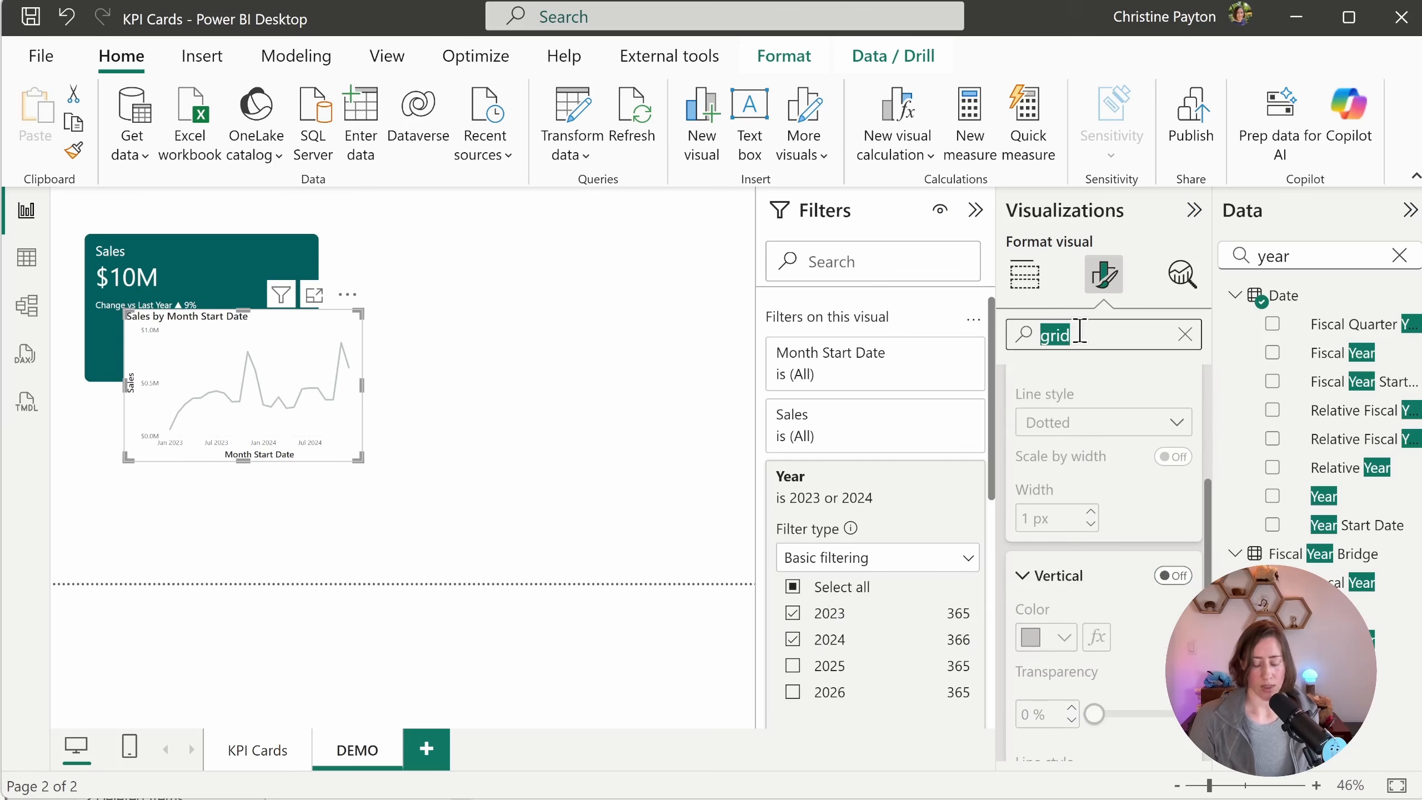
text(axis)
click(1172, 537)
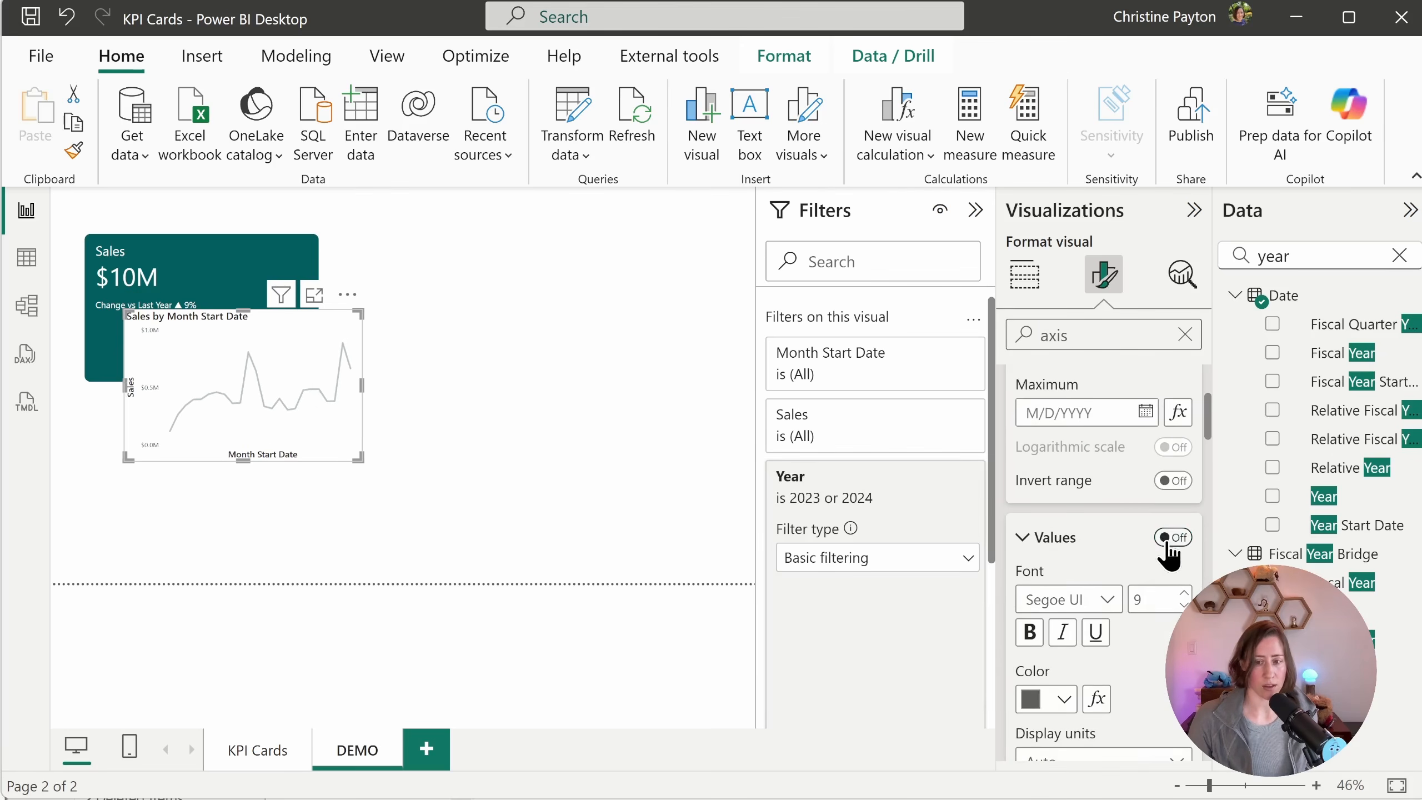
scroll(1126, 540, down, 5)
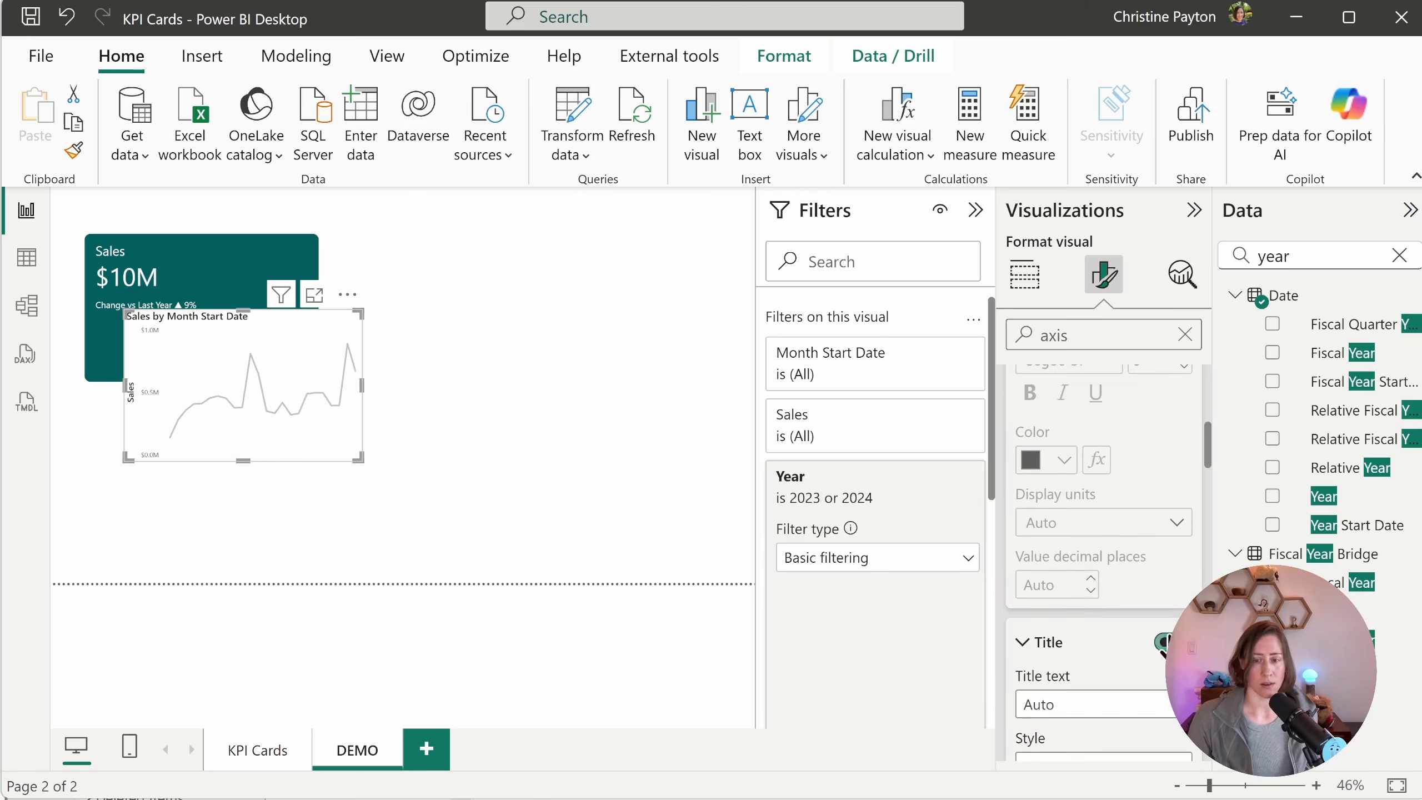
scroll(1157, 537, up, 4)
click(1159, 496)
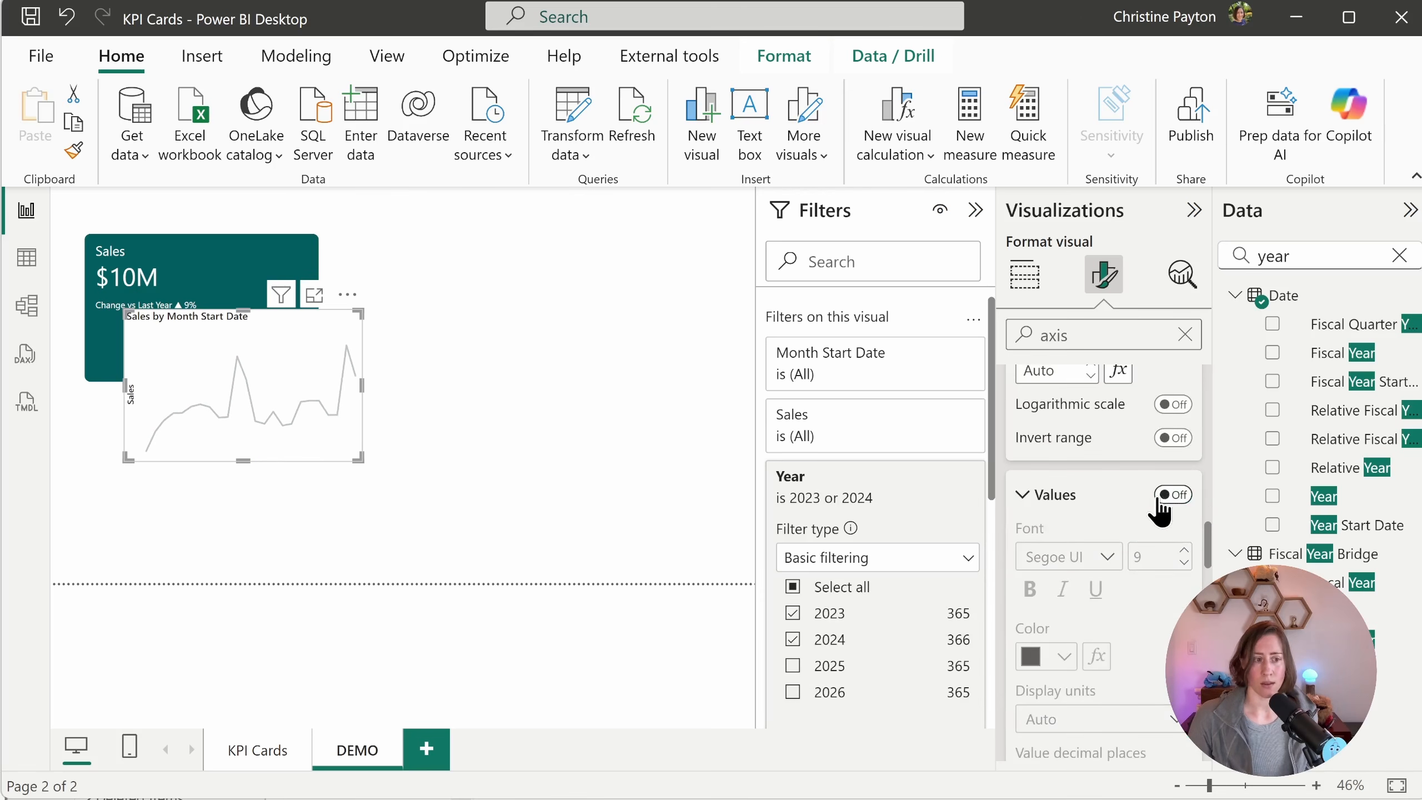
scroll(1158, 505, down, 4)
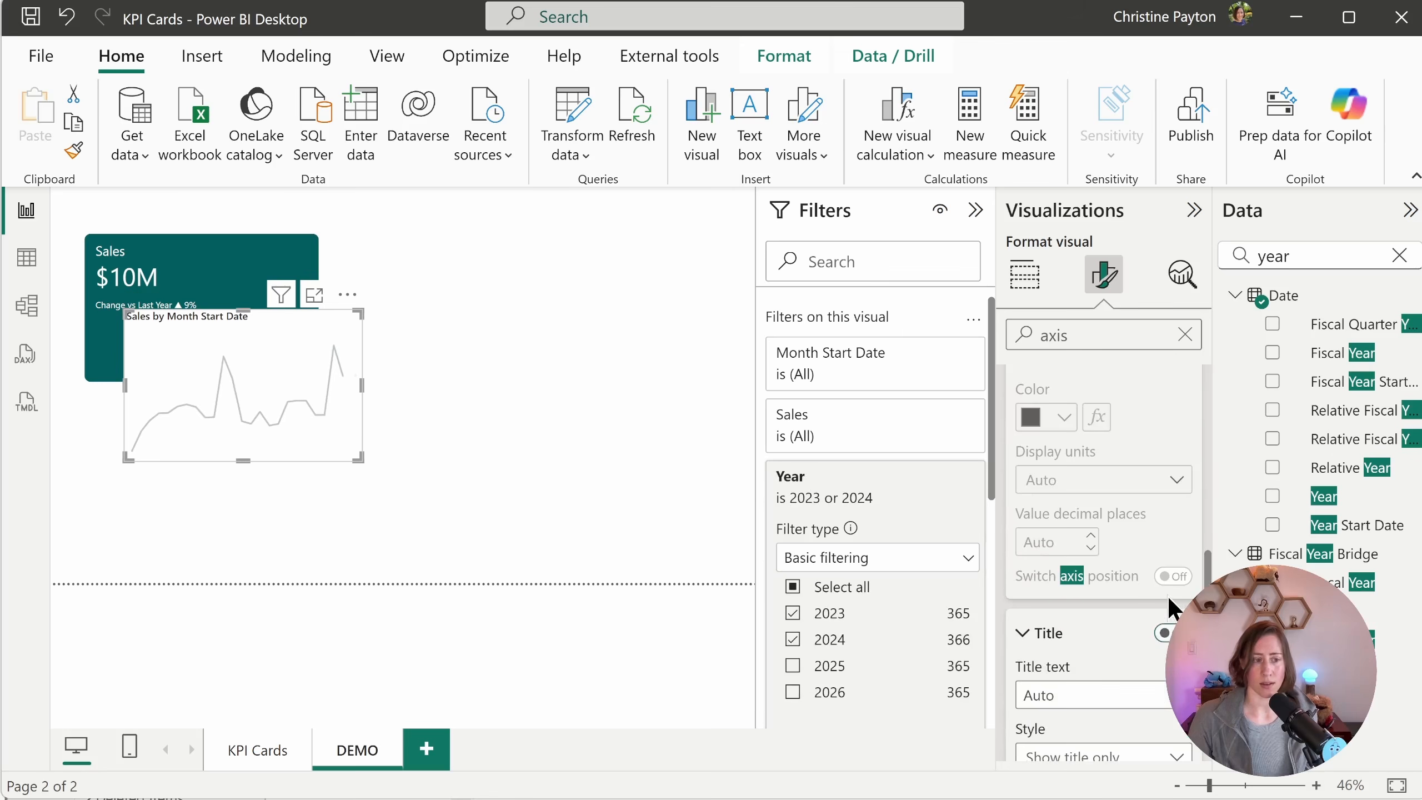
Step: Turn off the background of the line chart so the card beneath shows through
double_click(1106, 335)
text(back)
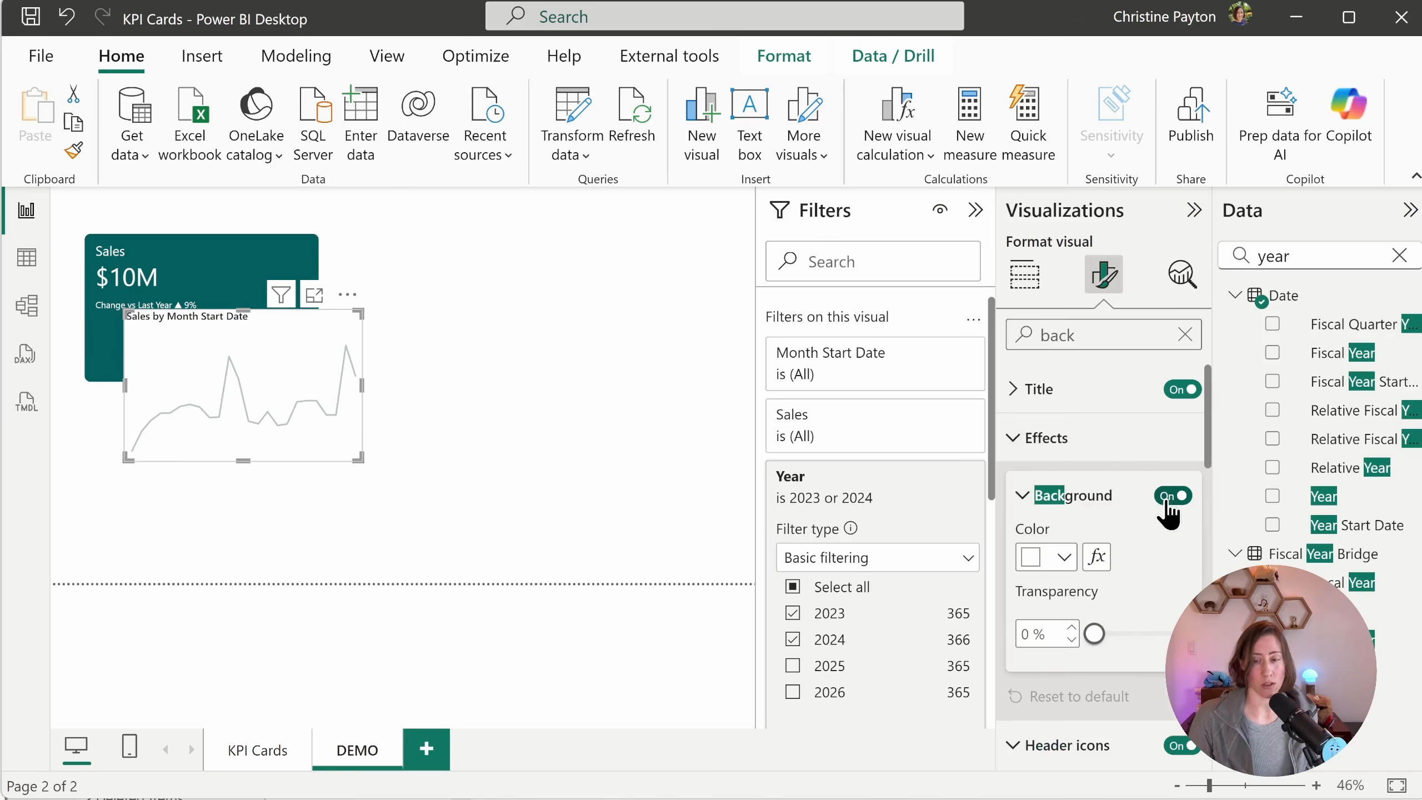
click(1172, 496)
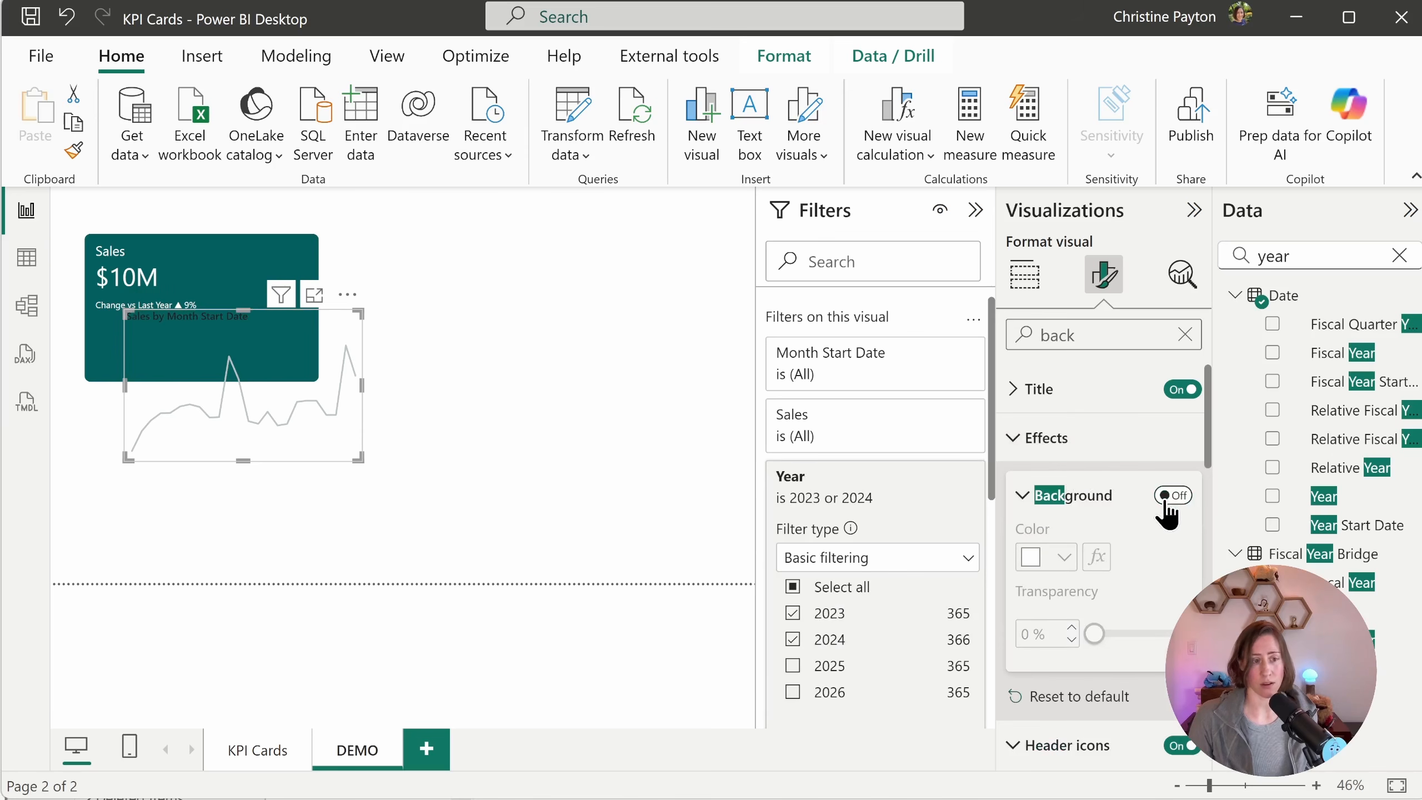
Step: Turn off the title and the header icons of the line chart
click(1185, 334)
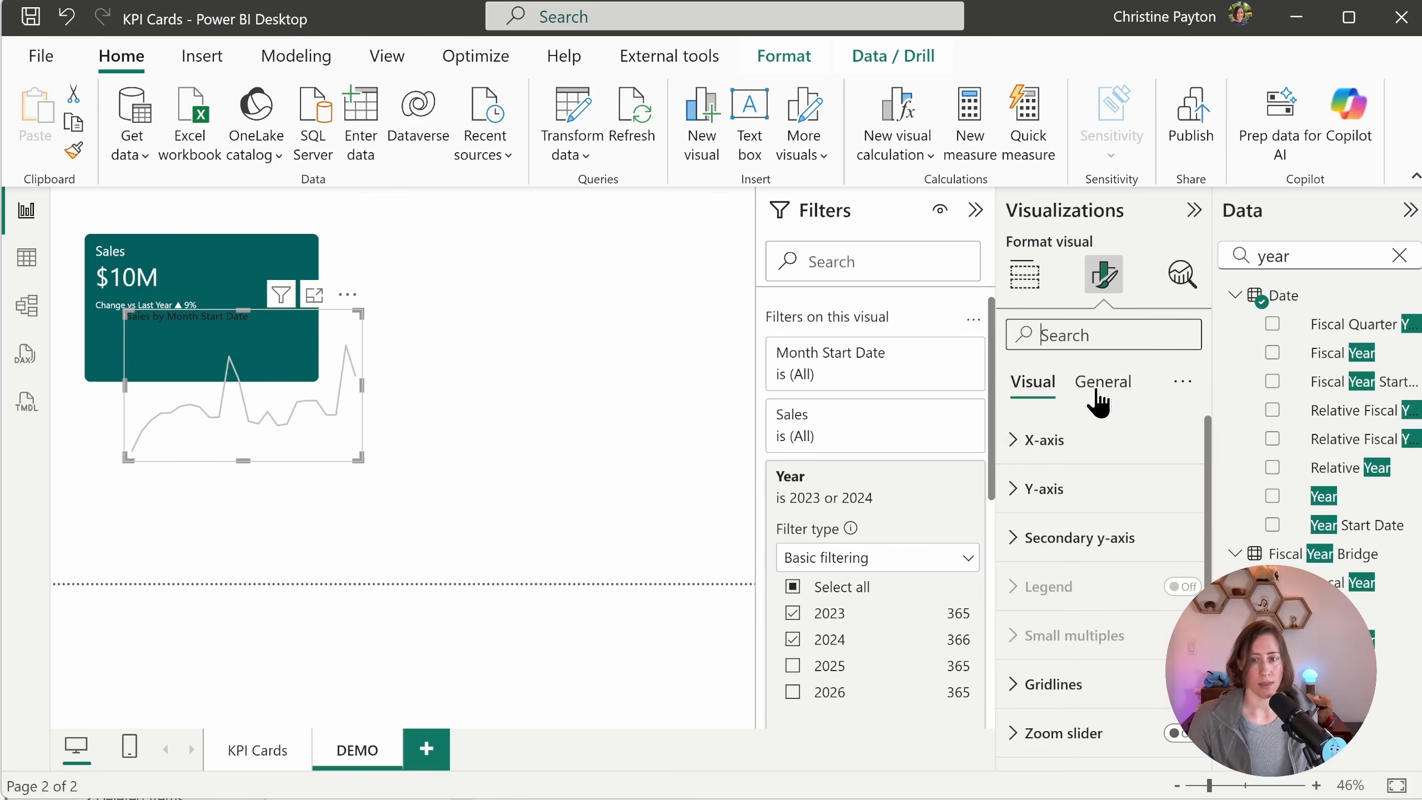
click(1104, 387)
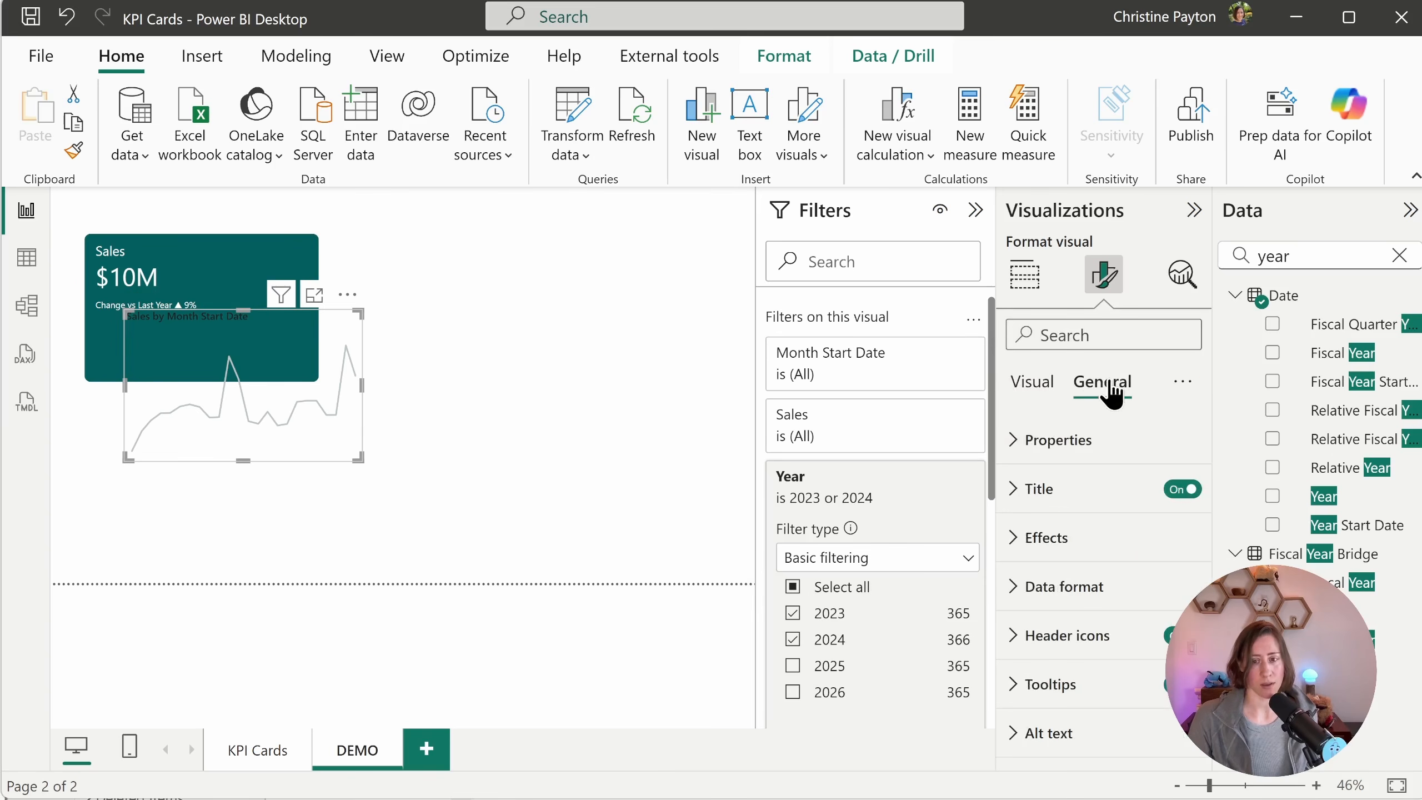
click(1177, 492)
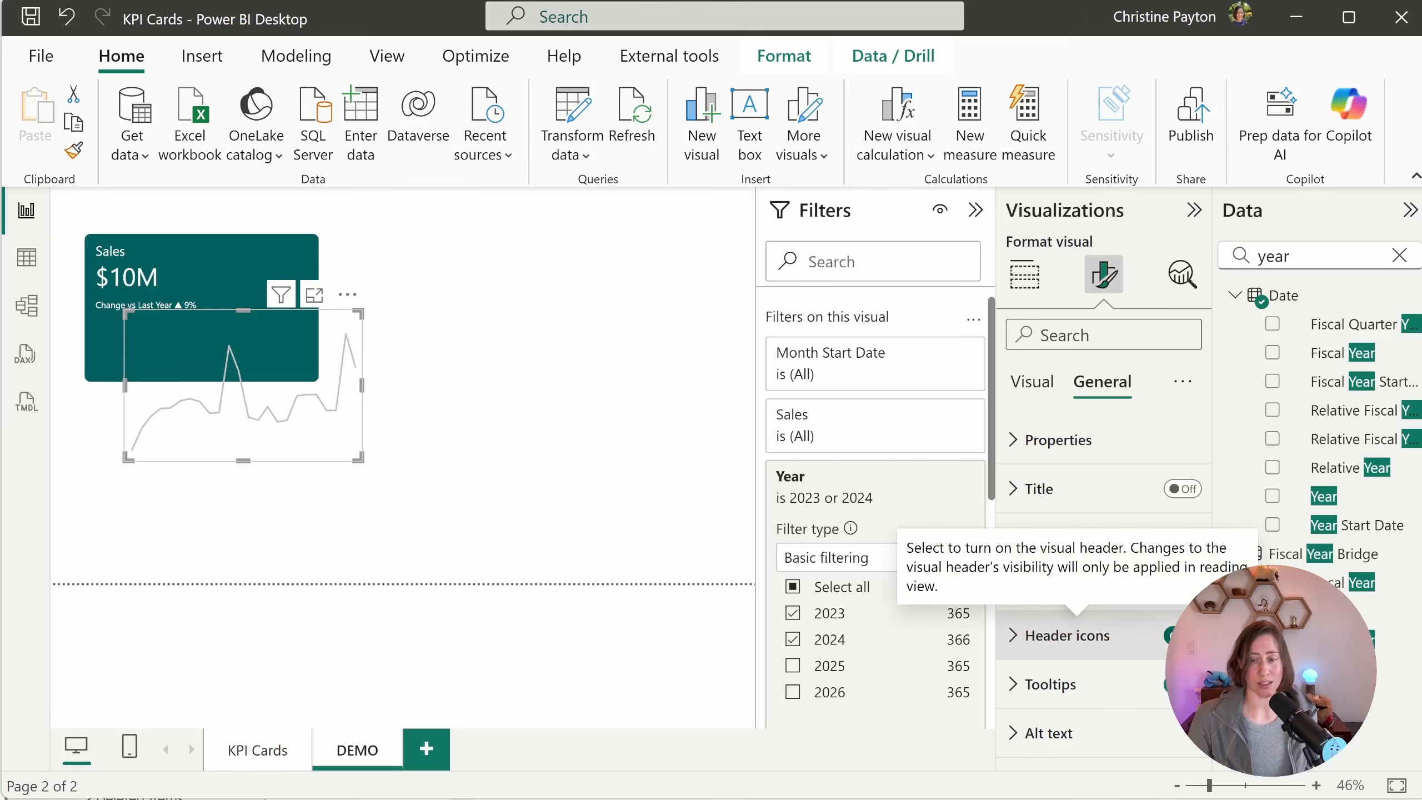
click(1172, 635)
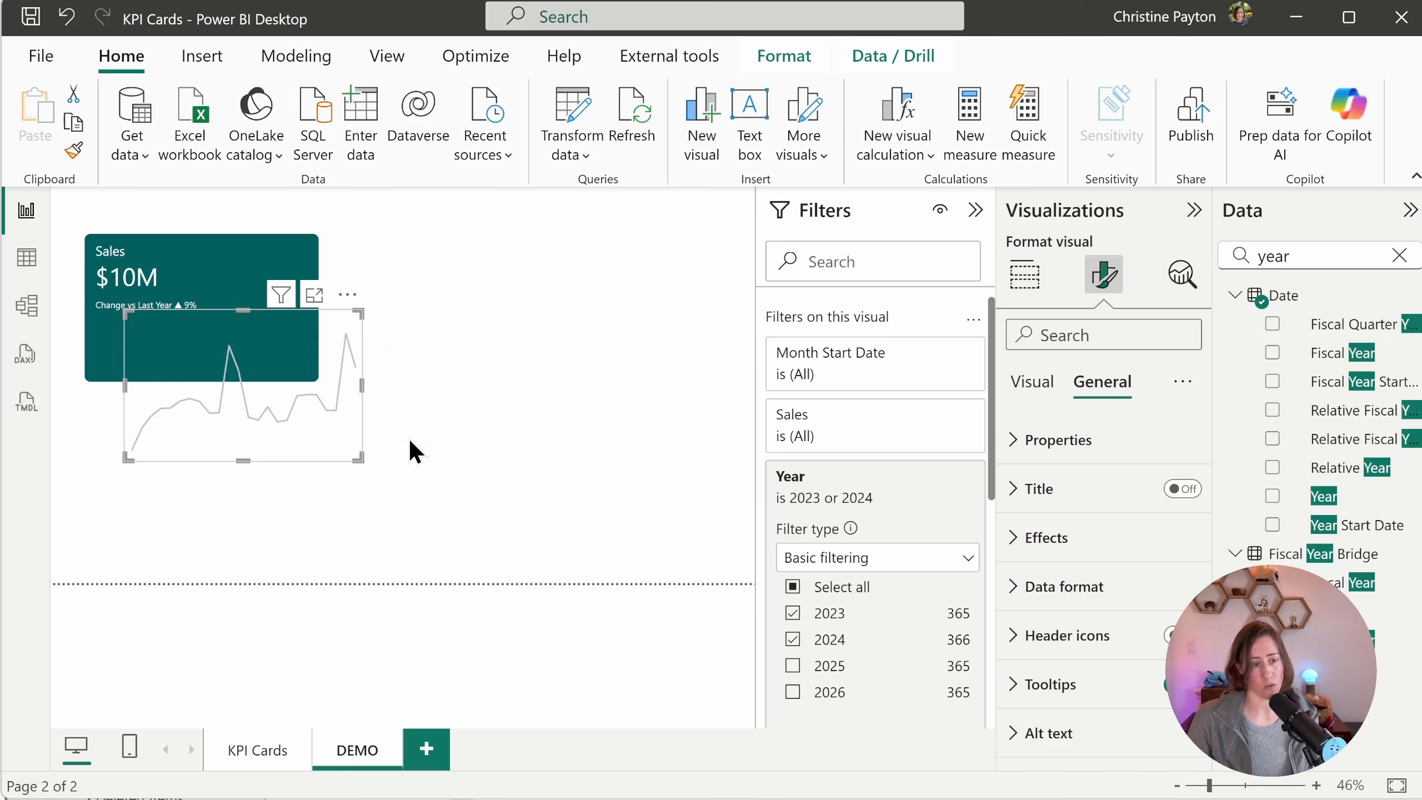
Step: Set the interpolation type of the line chart's line to Smooth
click(976, 210)
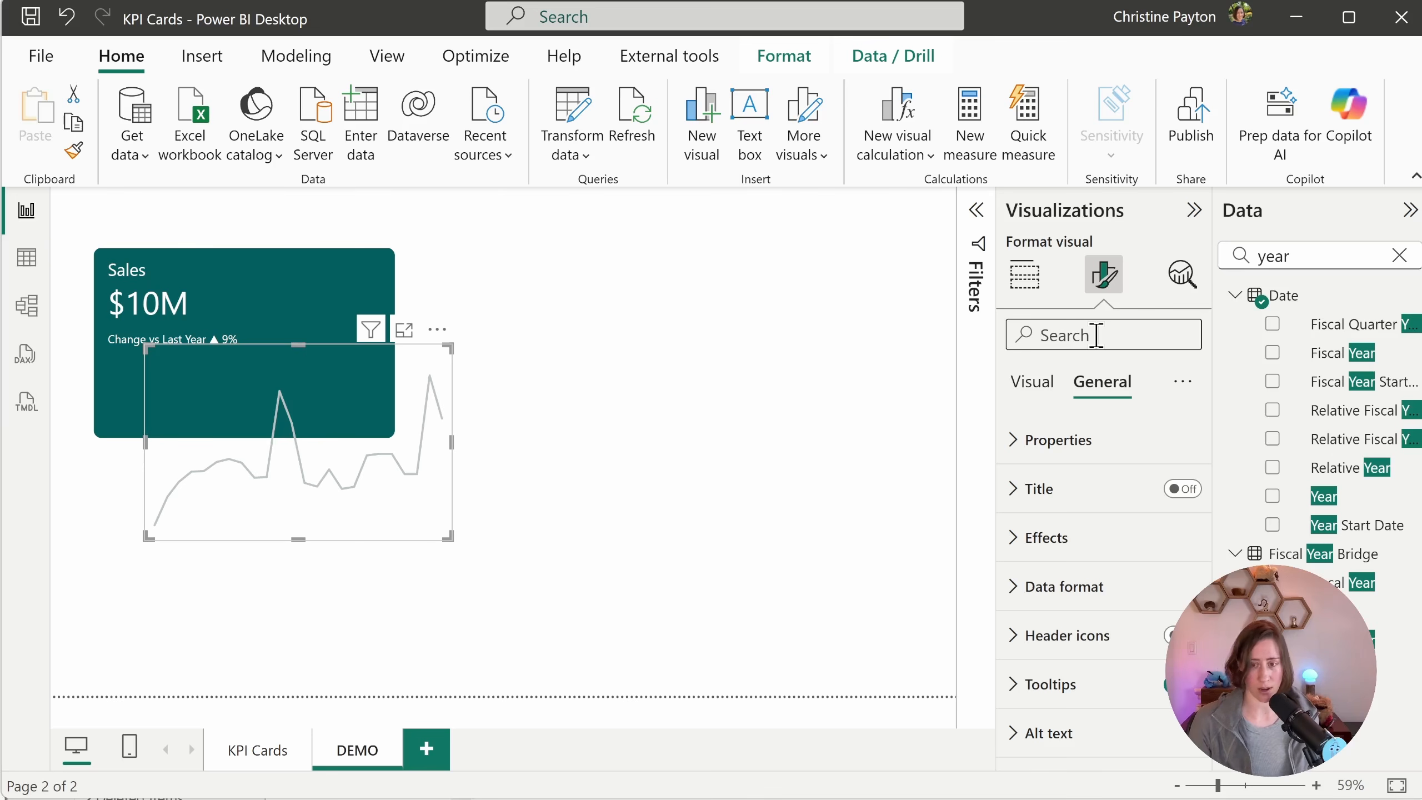
click(1032, 382)
scroll(1094, 521, down, 3)
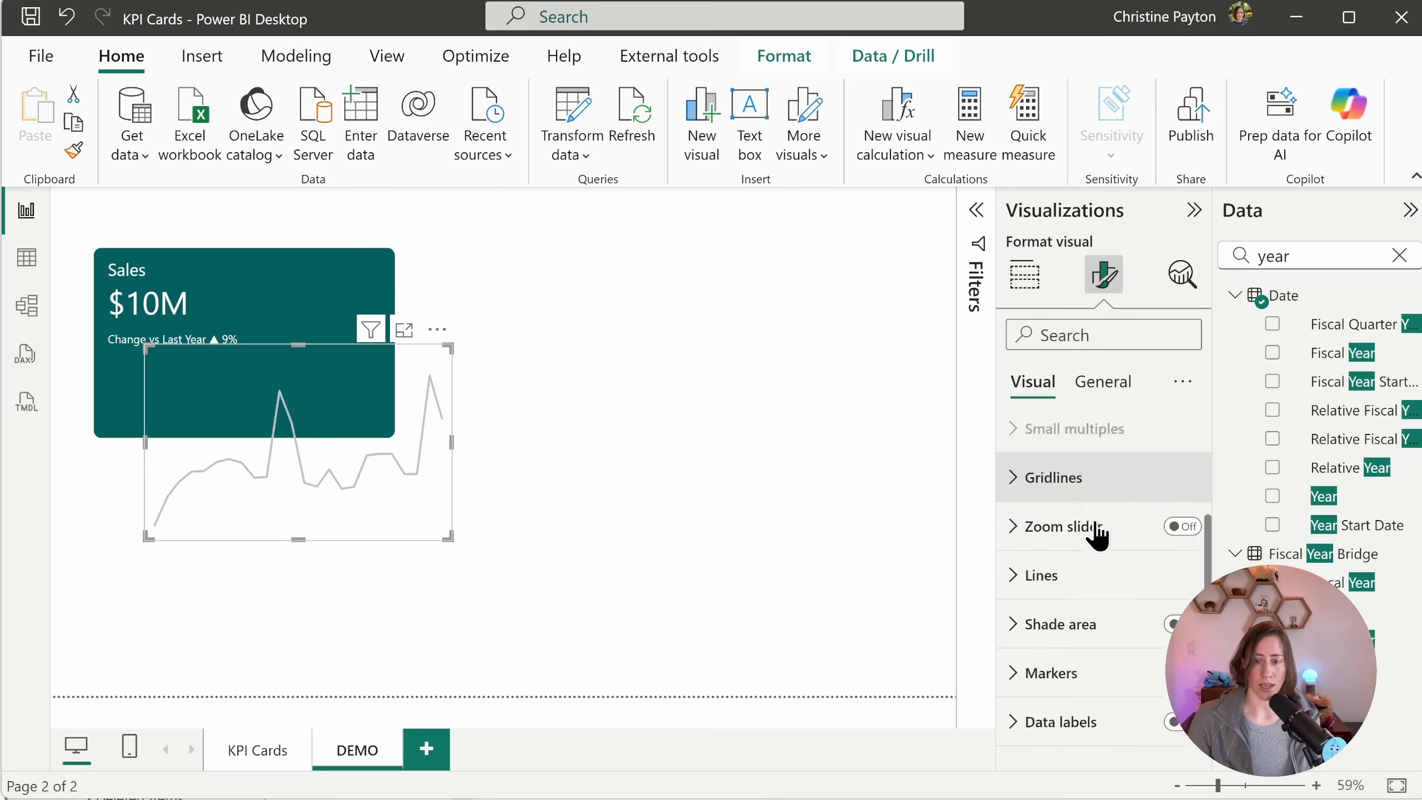
click(1052, 540)
scroll(1096, 559, down, 5)
click(1062, 643)
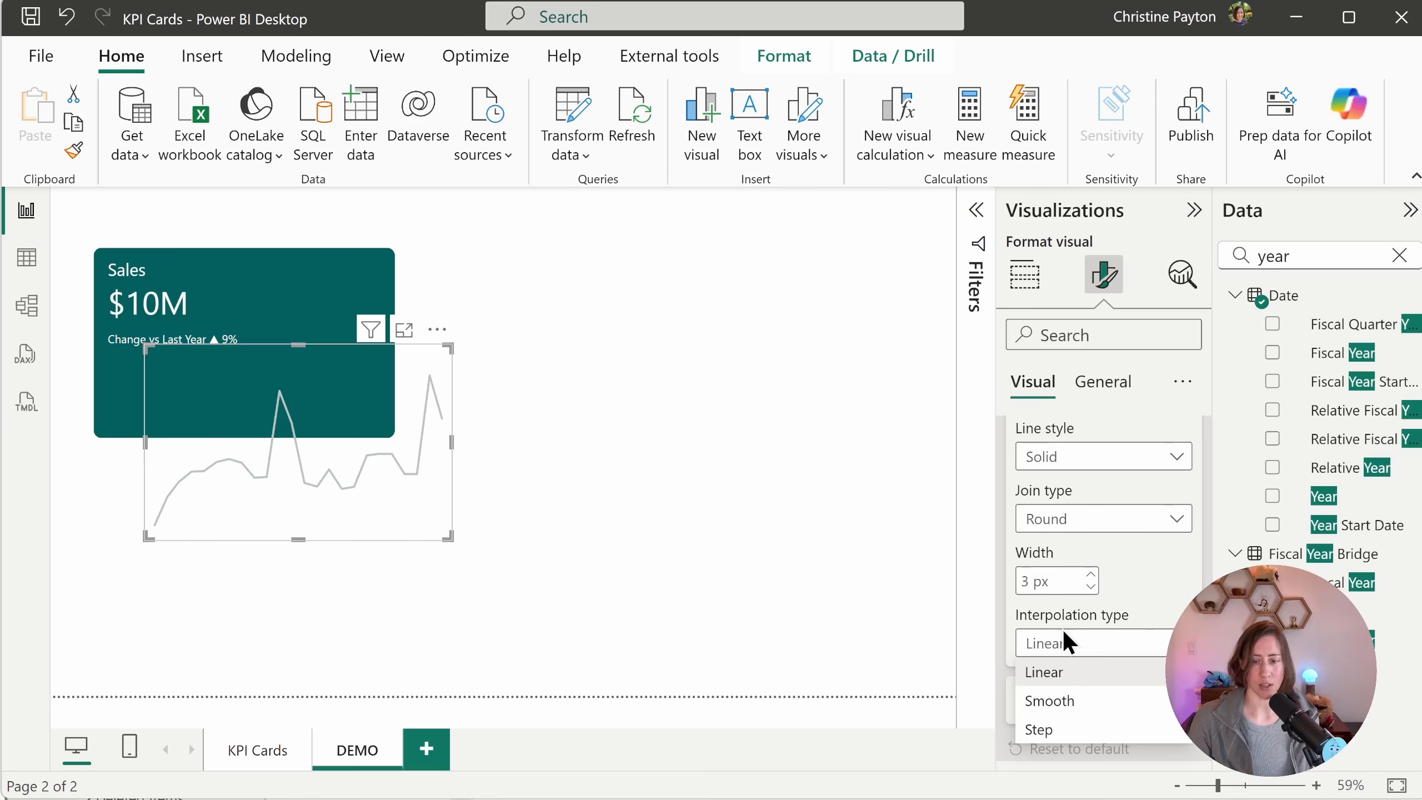
click(1091, 703)
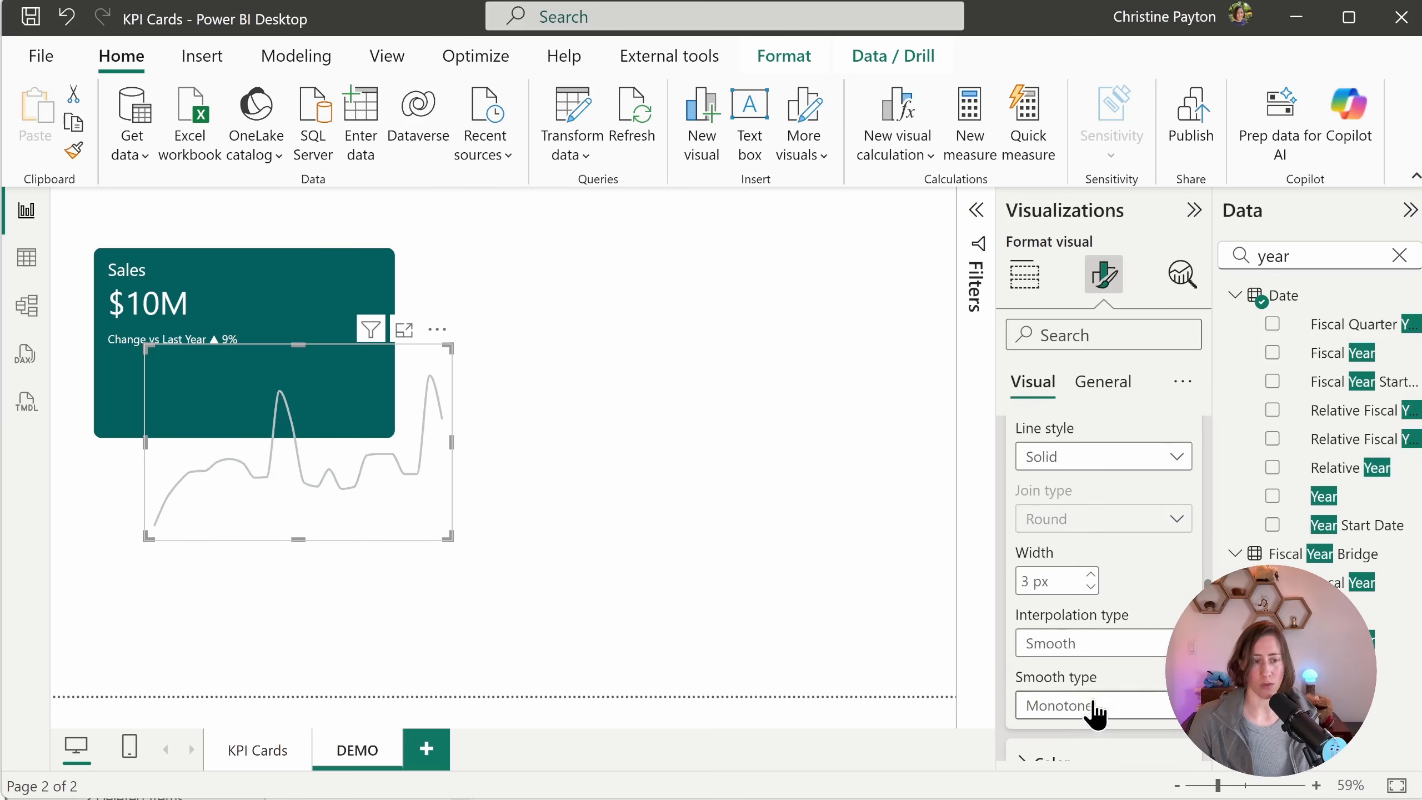
Step: Color the chart's line white and fit the line chart over the lower part of the Sales card
scroll(1094, 709, down, 2)
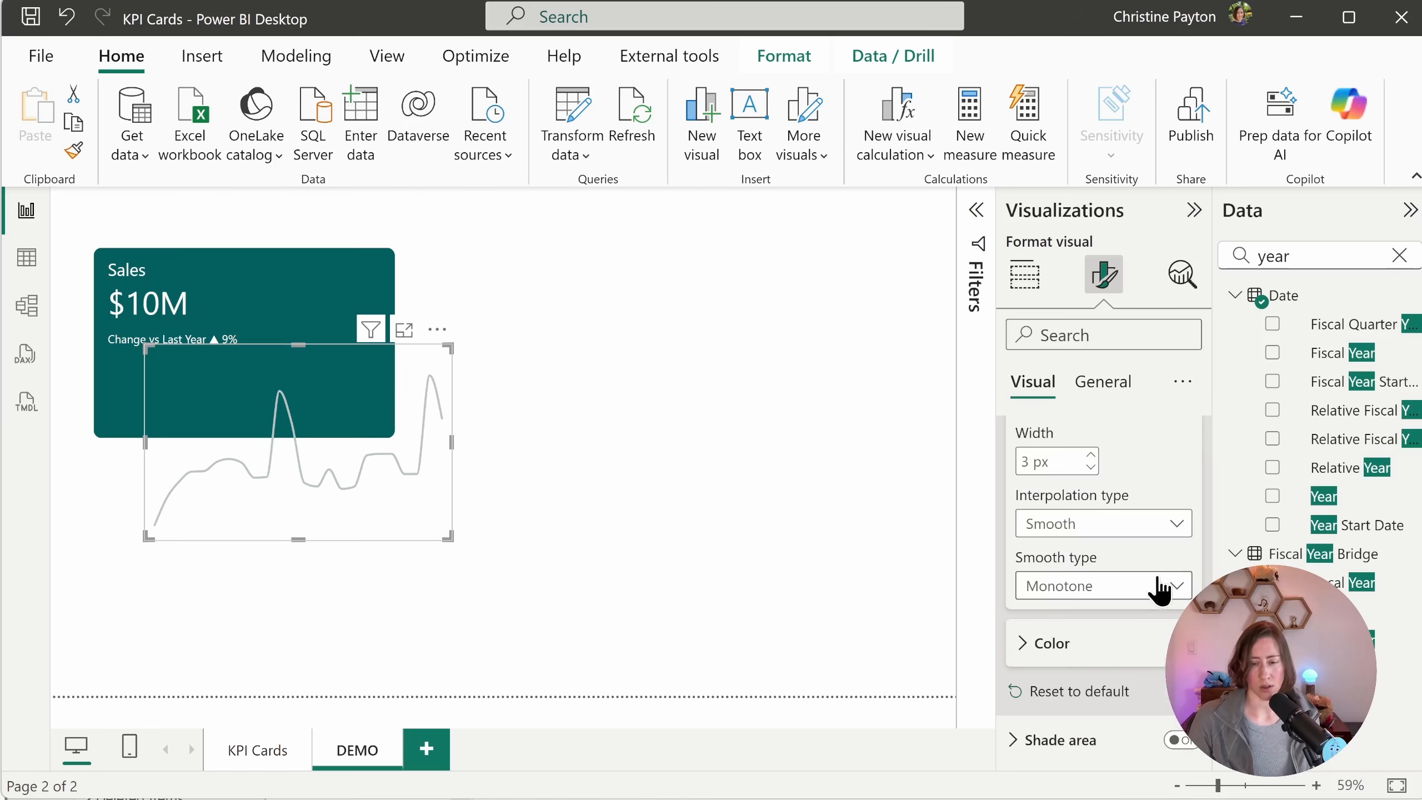
scroll(1161, 597, down, 2)
click(1105, 526)
scroll(1125, 521, down, 1)
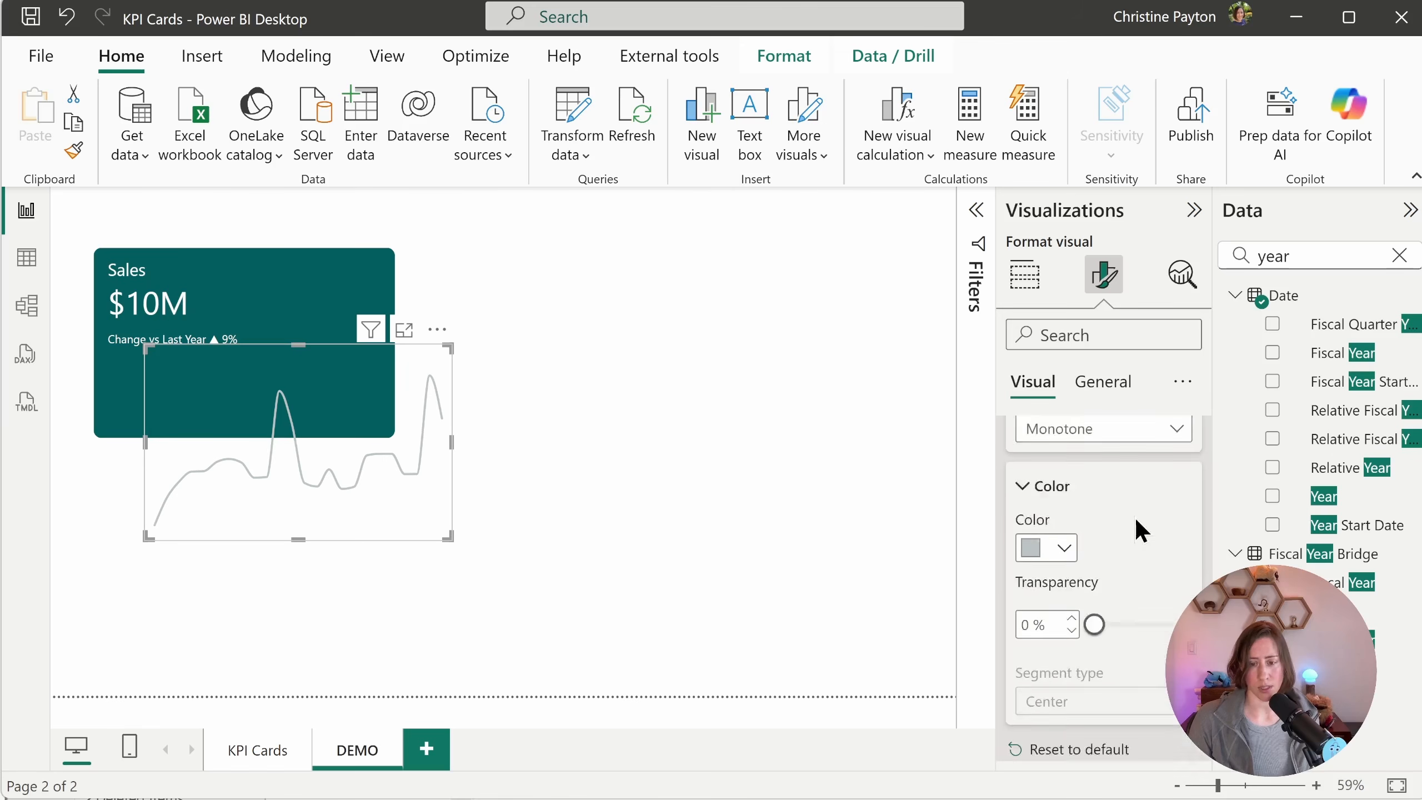
click(1070, 467)
click(1044, 85)
drag(422, 527, 367, 444)
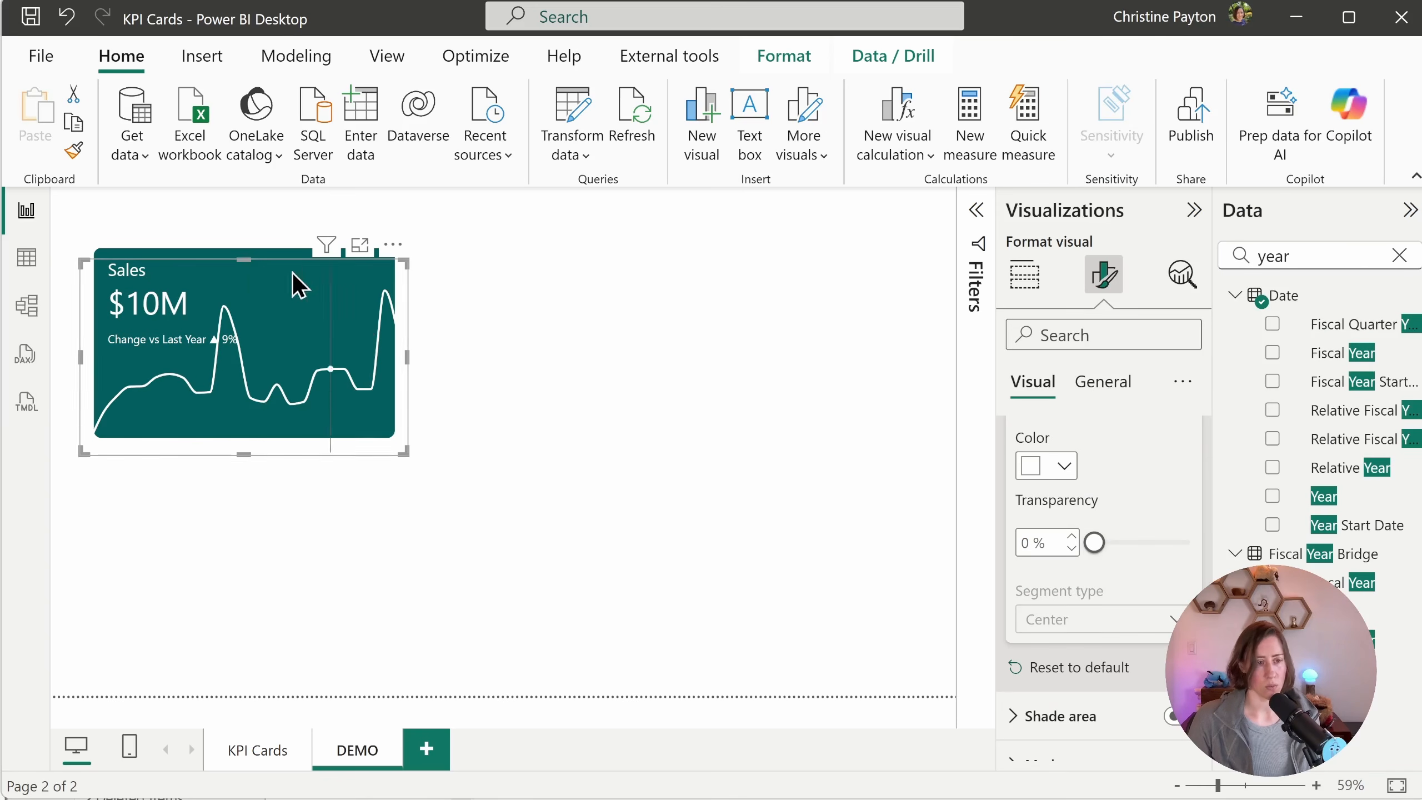
drag(244, 269, 250, 326)
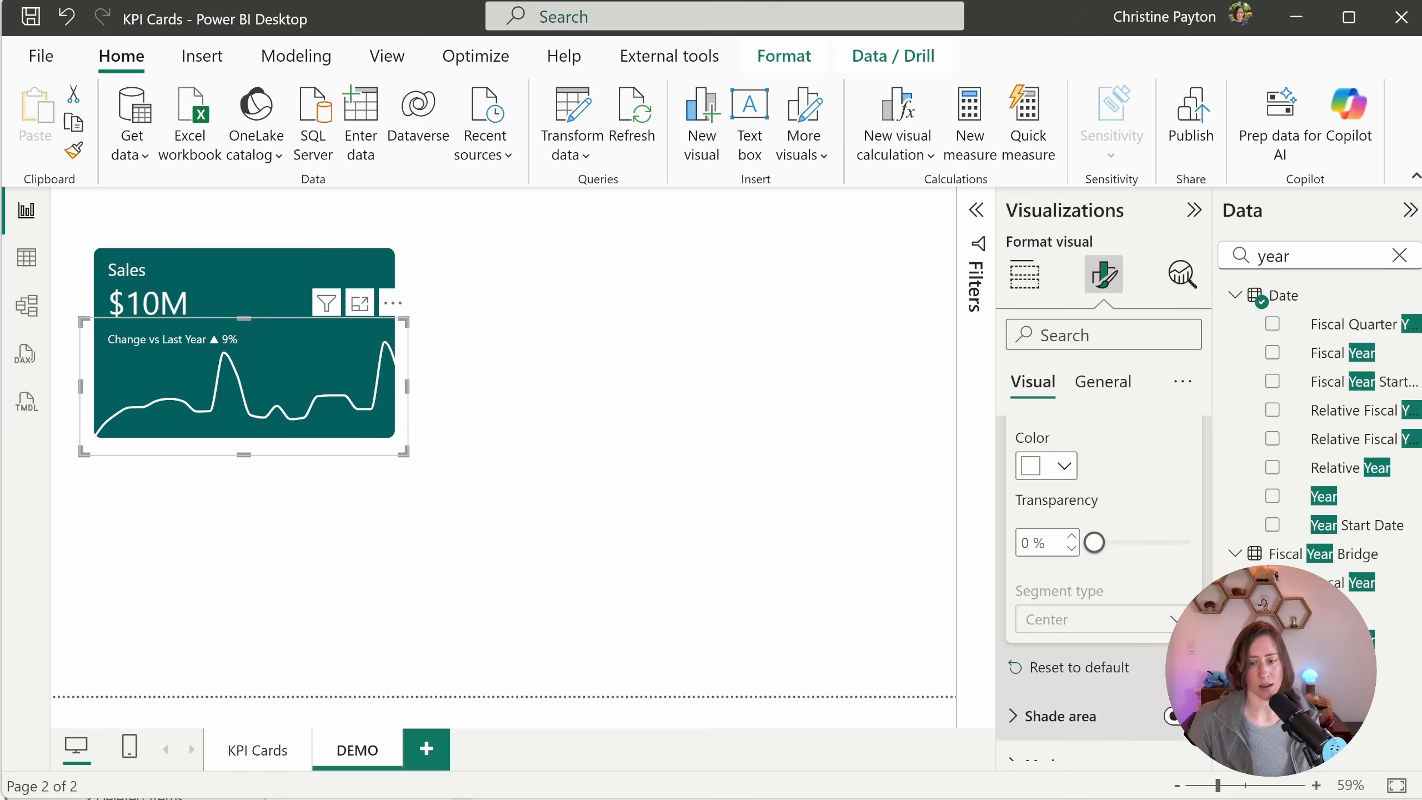
Step: Turn on the shade area under the line and set its area transparency to 73%
click(1172, 716)
scroll(1089, 622, down, 2)
click(1085, 603)
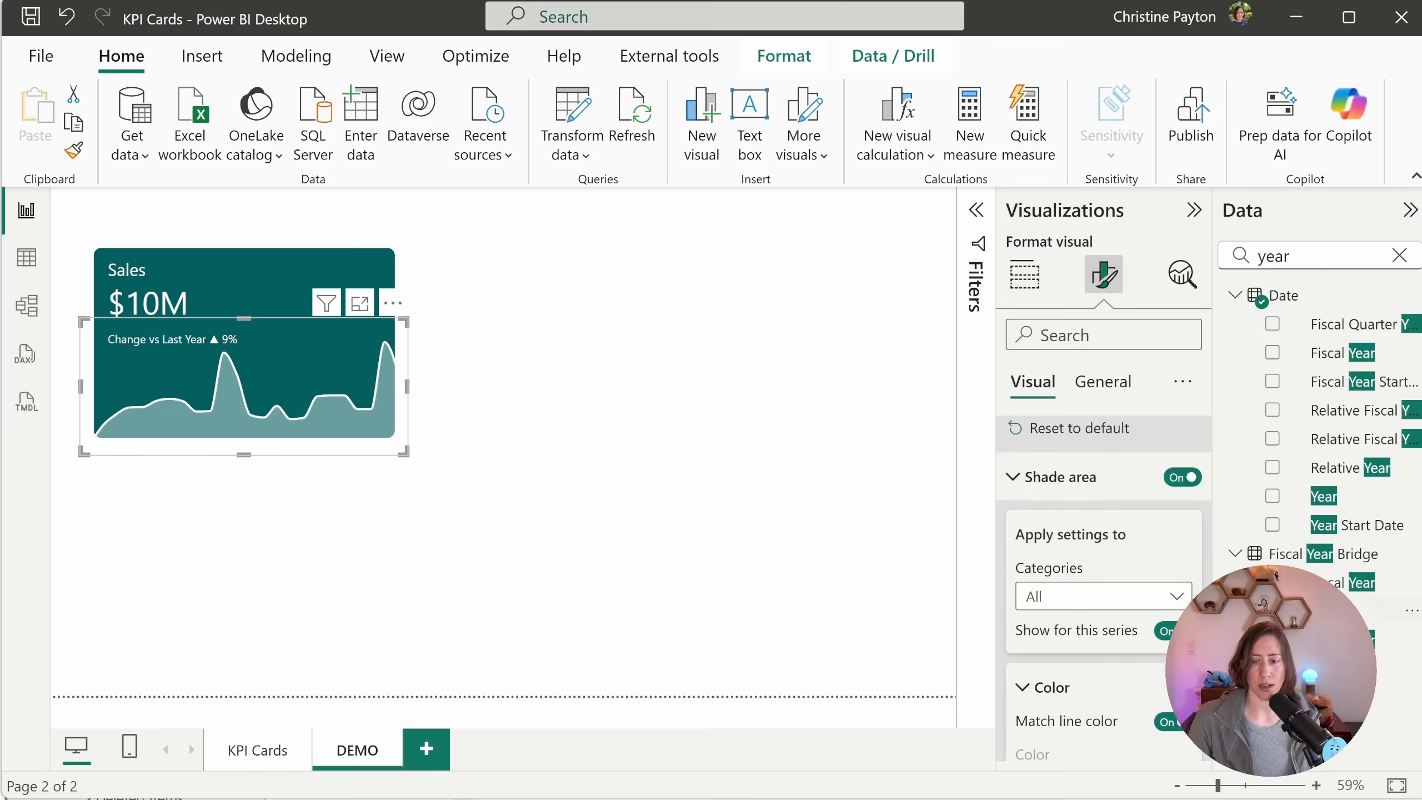
scroll(1103, 588, down, 3)
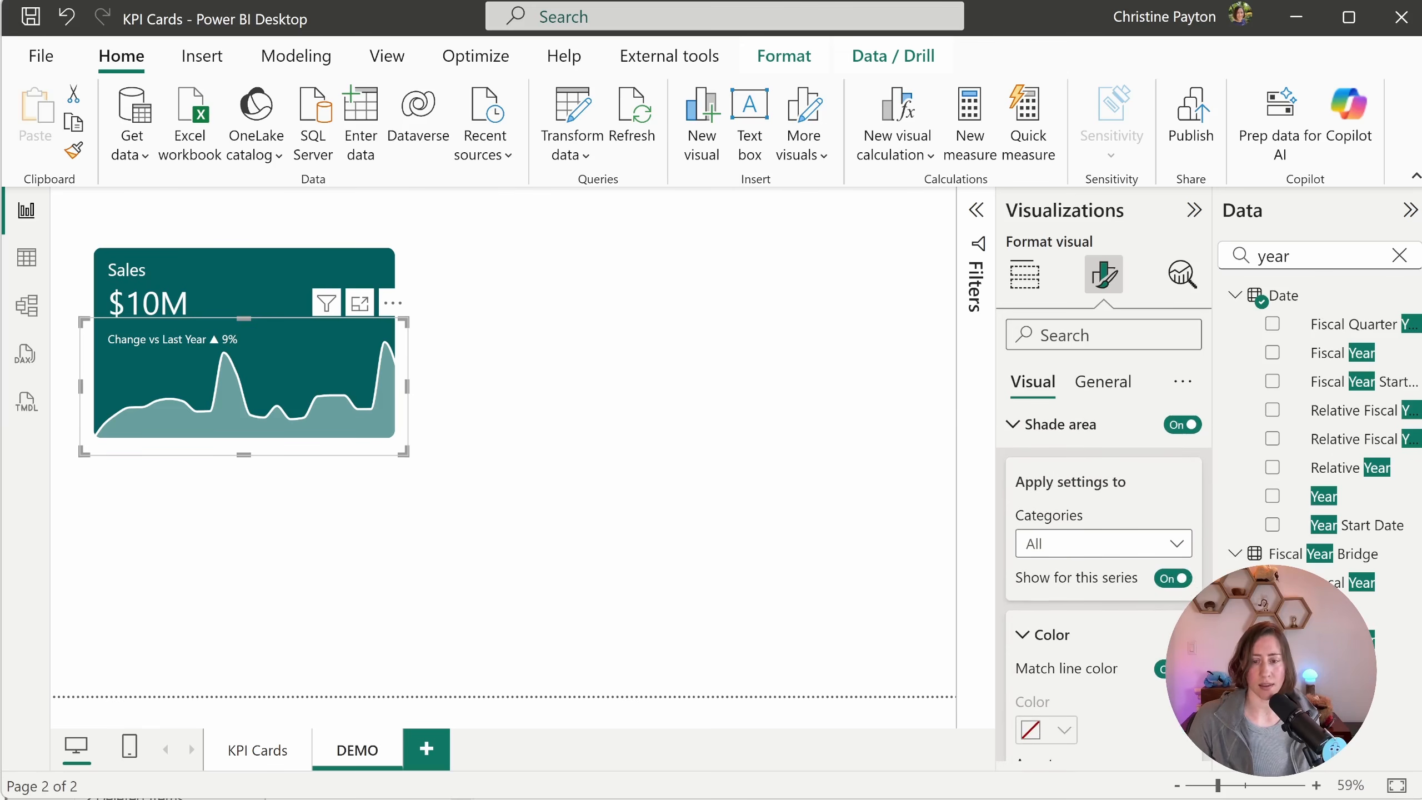
scroll(1174, 562, down, 2)
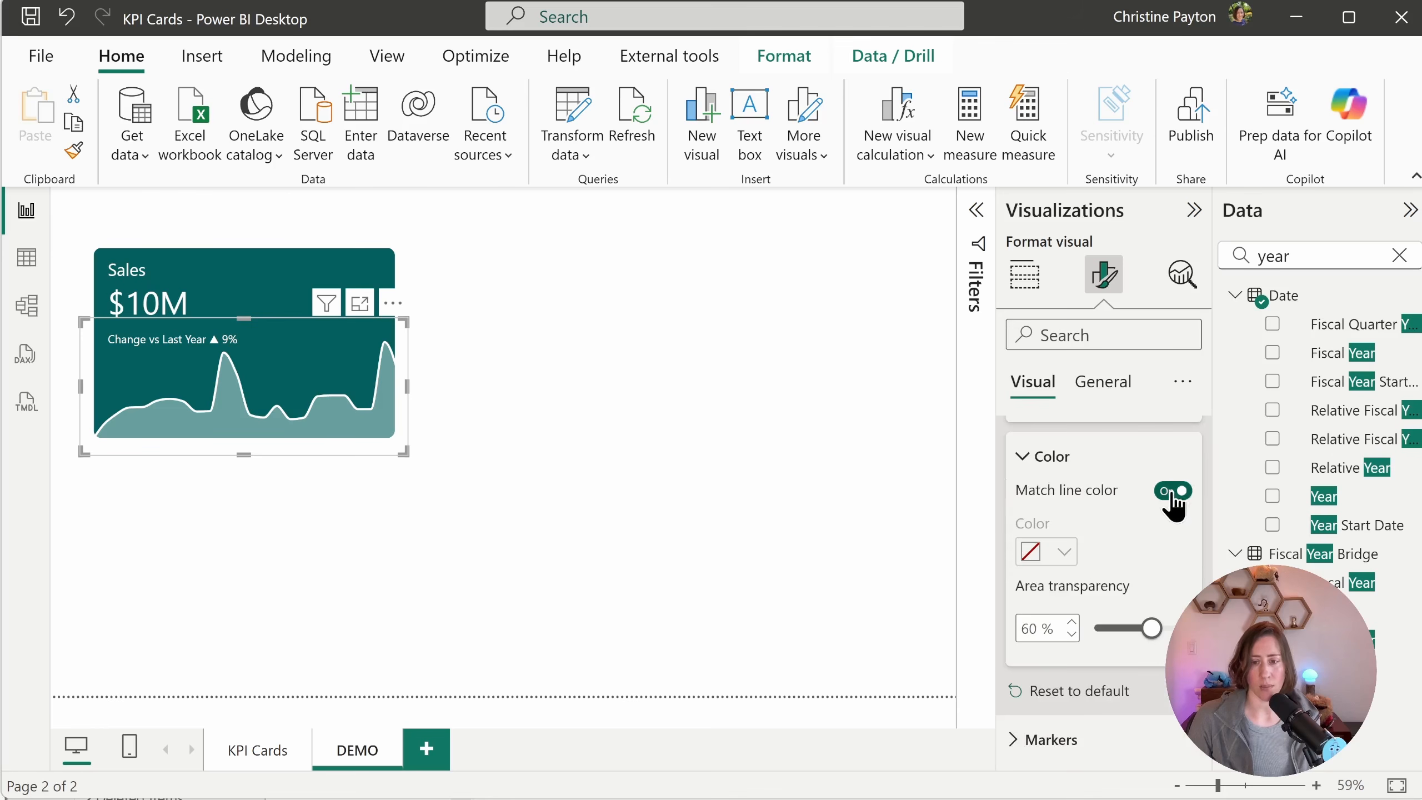
mouse_move(1149, 627)
mouse_down()
mouse_move(1125, 646)
mouse_move(1164, 638)
mouse_up()
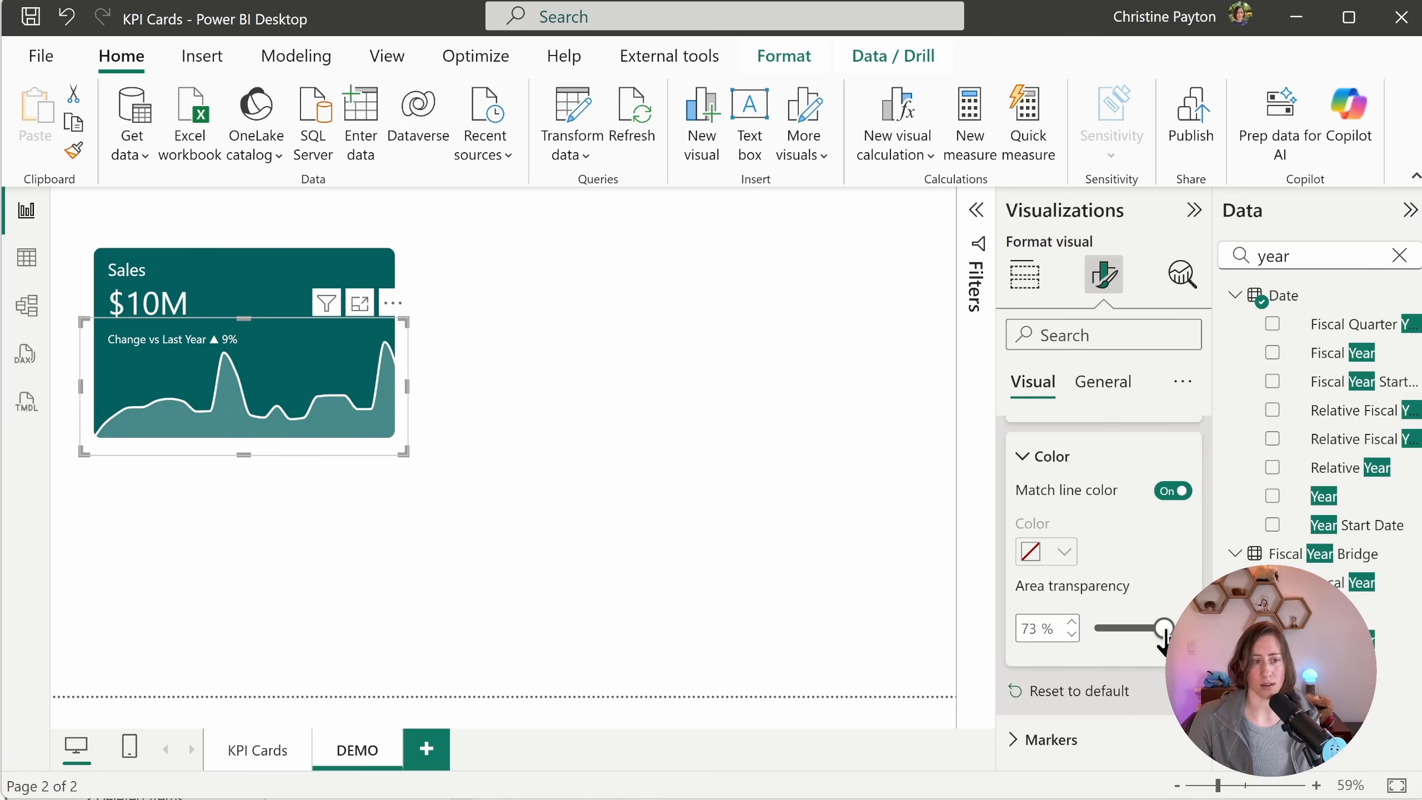
click(557, 469)
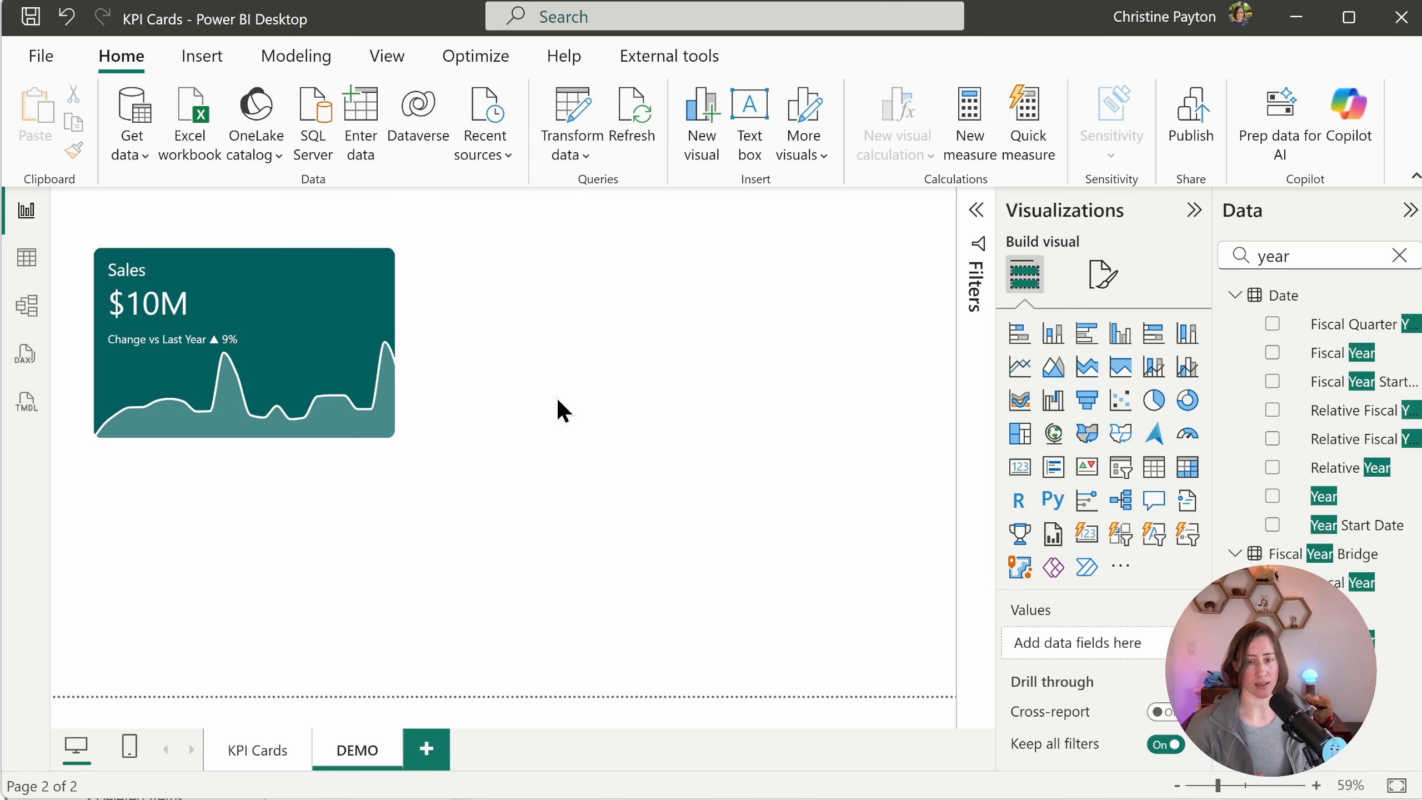
Step: Select the Sales card together with the line chart and group the two visuals
mouse_move(251, 358)
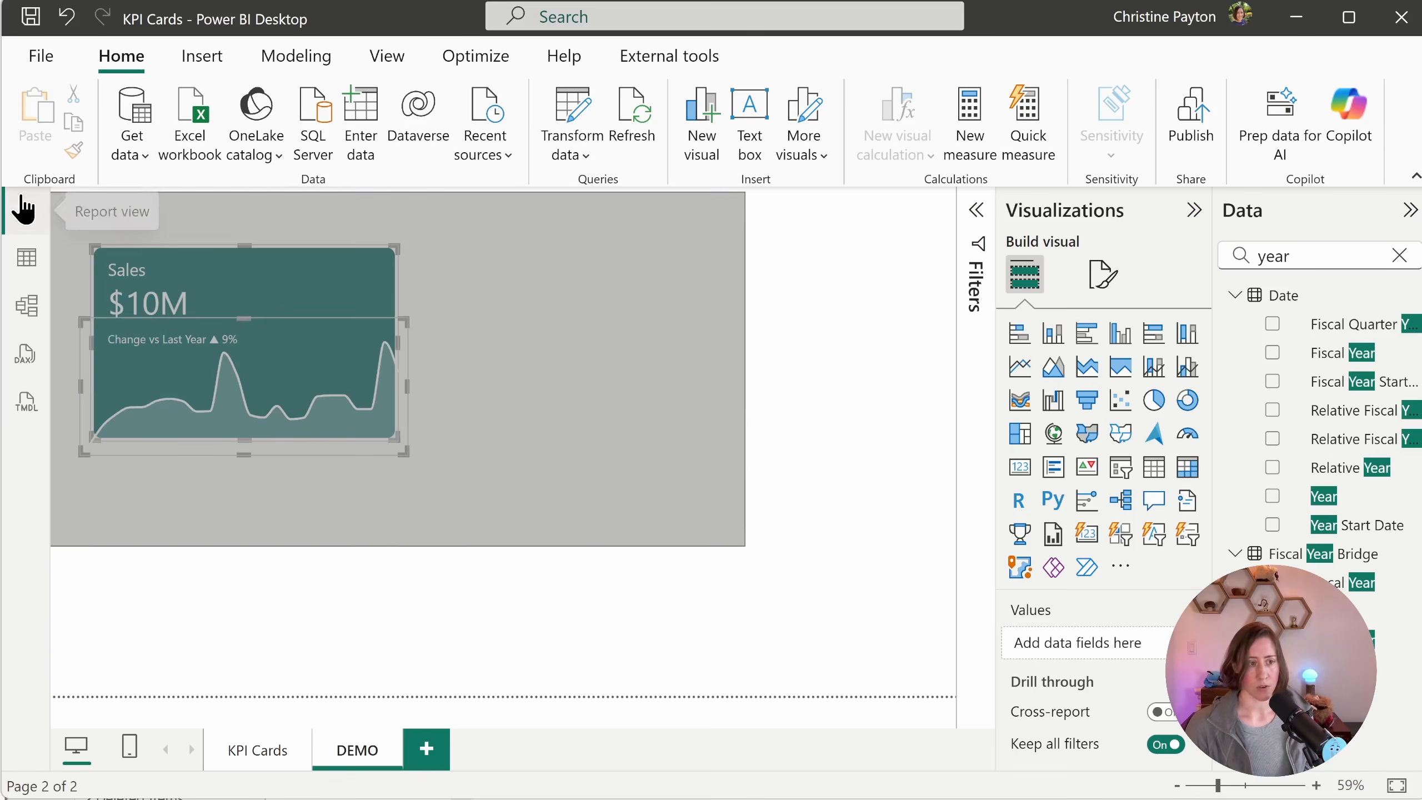
click(44, 209)
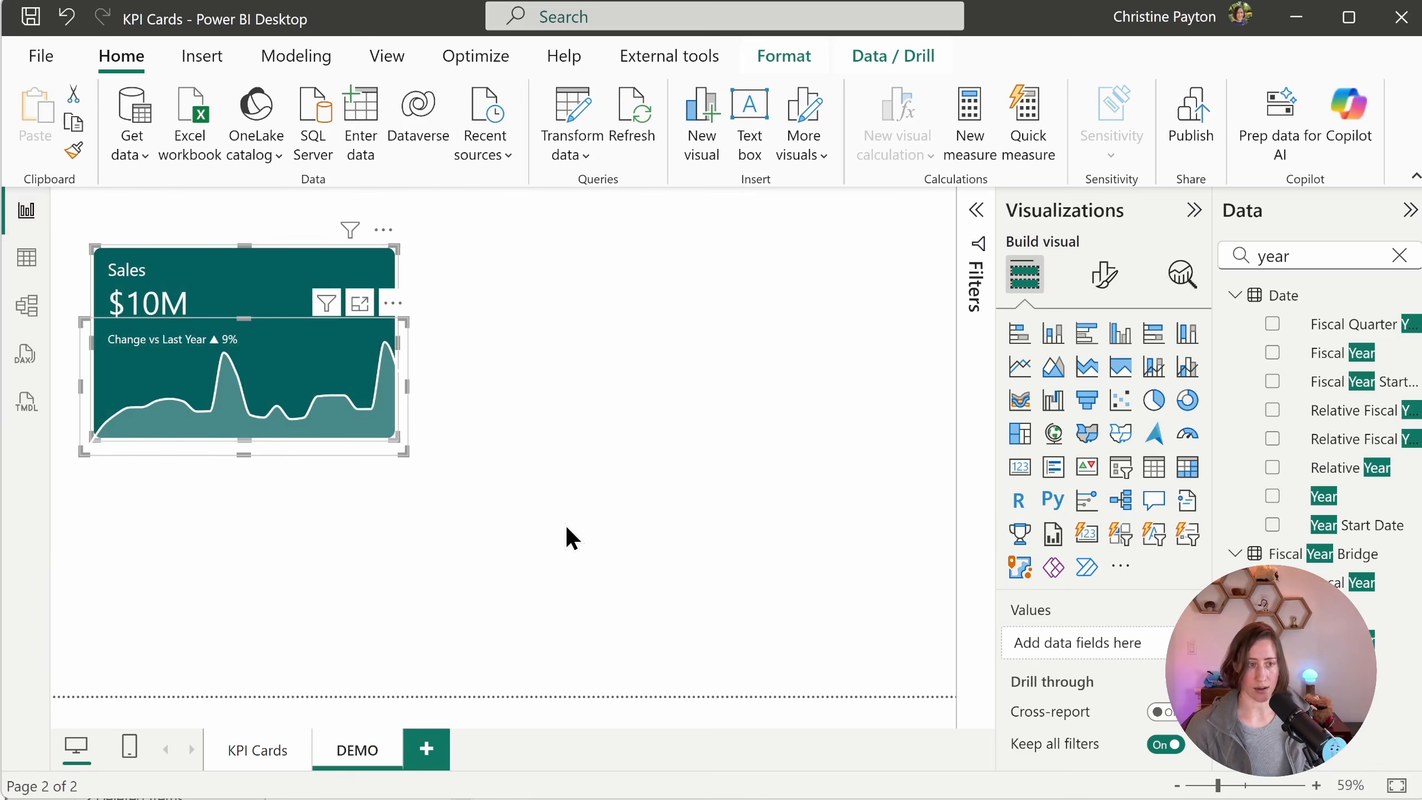
mouse_move(322, 371)
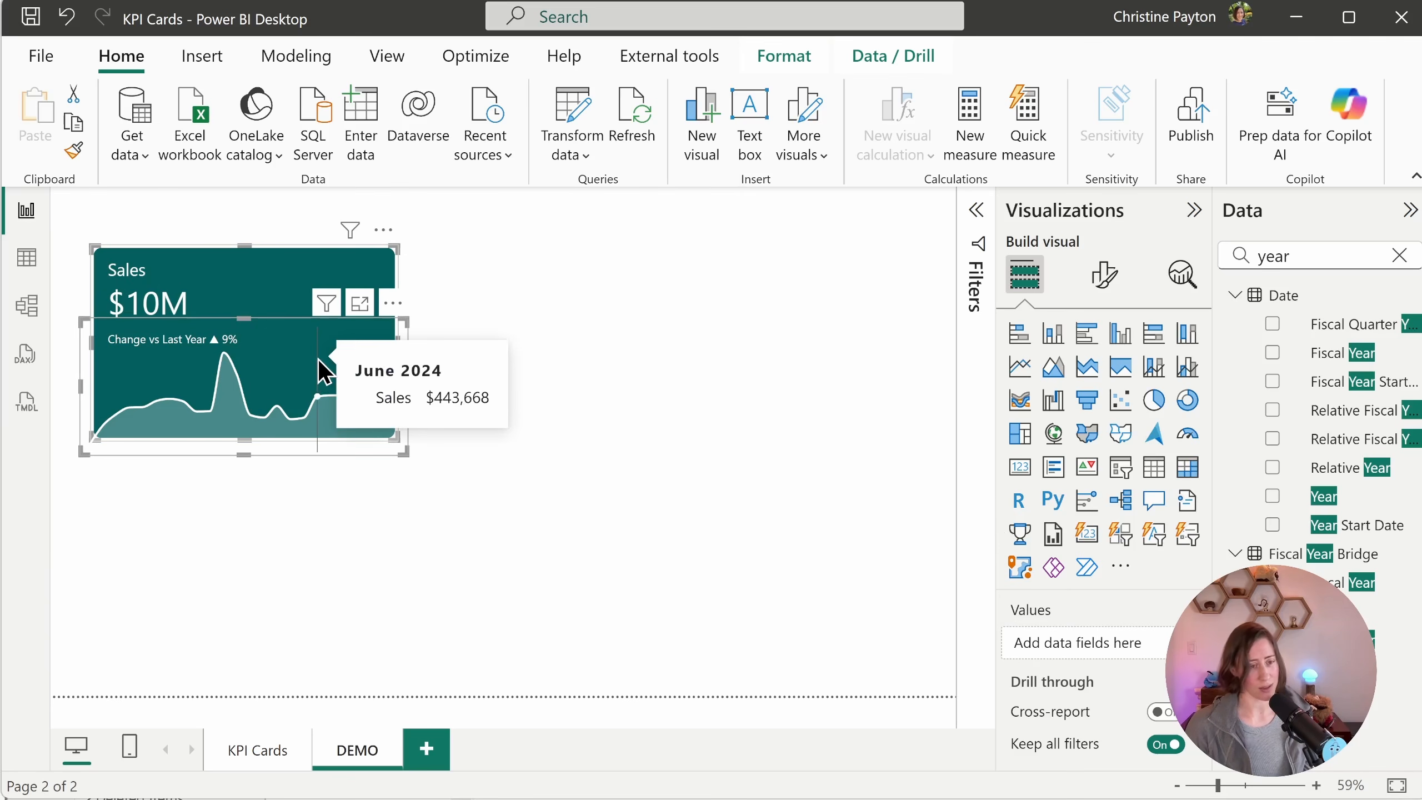
right_click(322, 371)
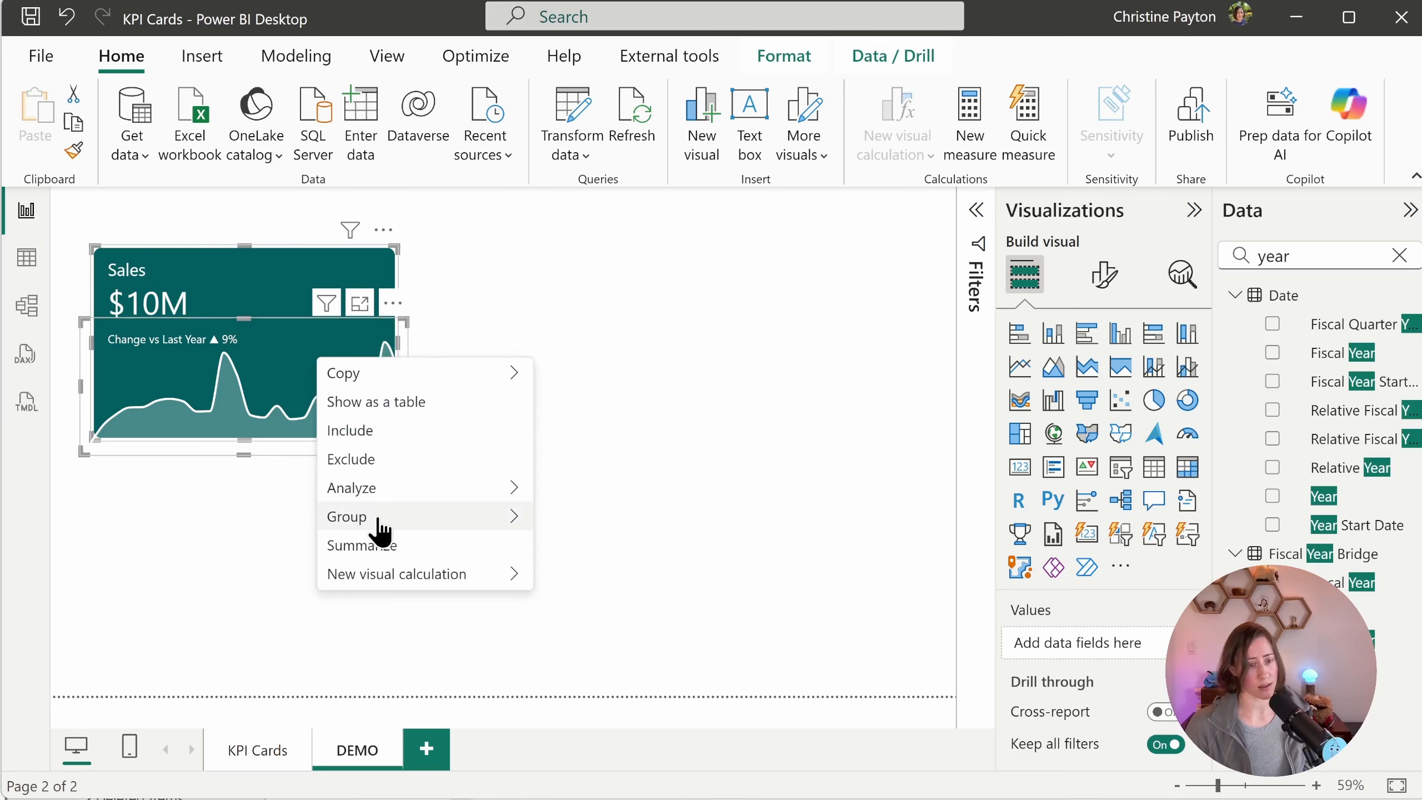
mouse_move(375, 529)
key(Escape)
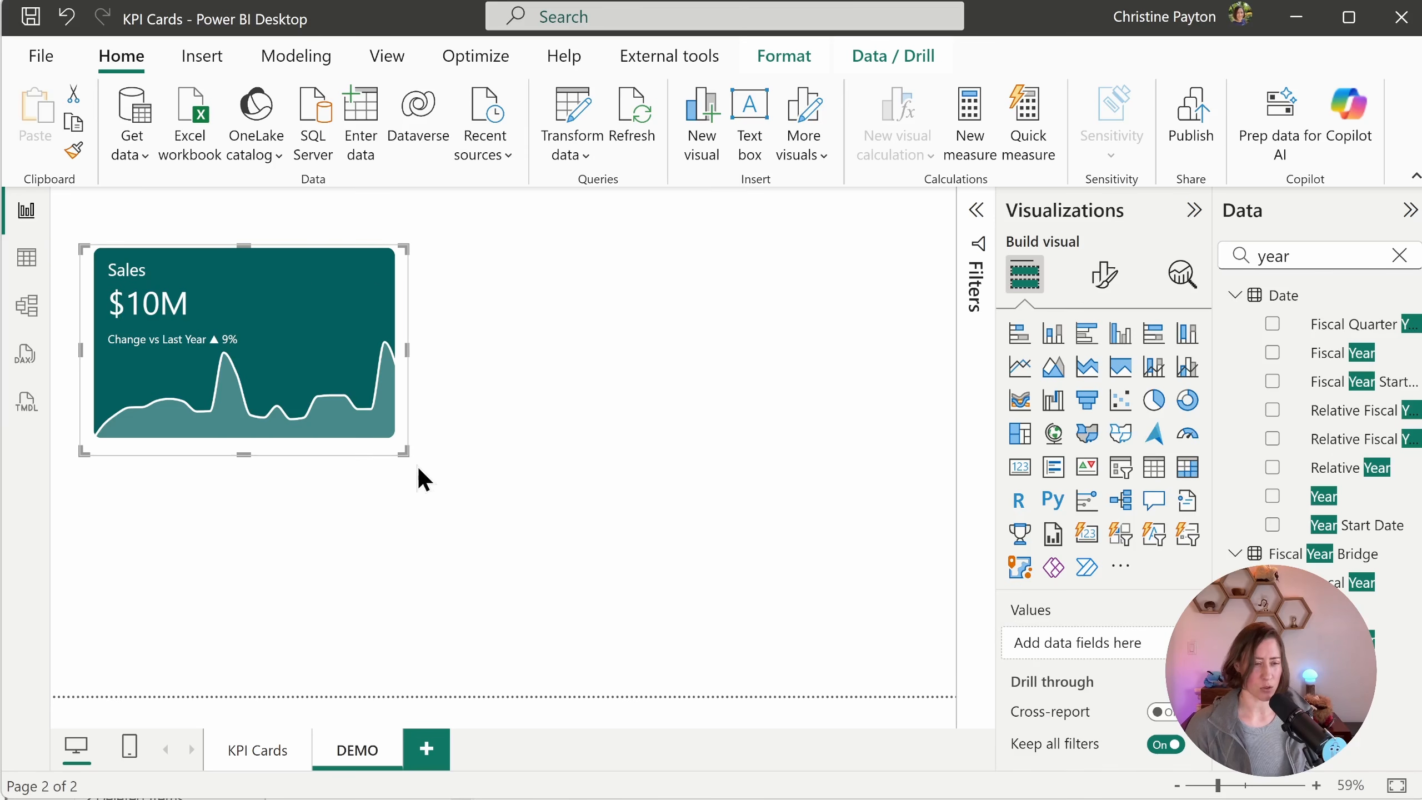
Step: Widen the grouped KPI card slightly and place a copy of it diagonally below and right of the original
mouse_move(398, 447)
mouse_down()
mouse_move(464, 503)
mouse_move(359, 436)
mouse_move(426, 453)
mouse_up()
drag(213, 292, 555, 496)
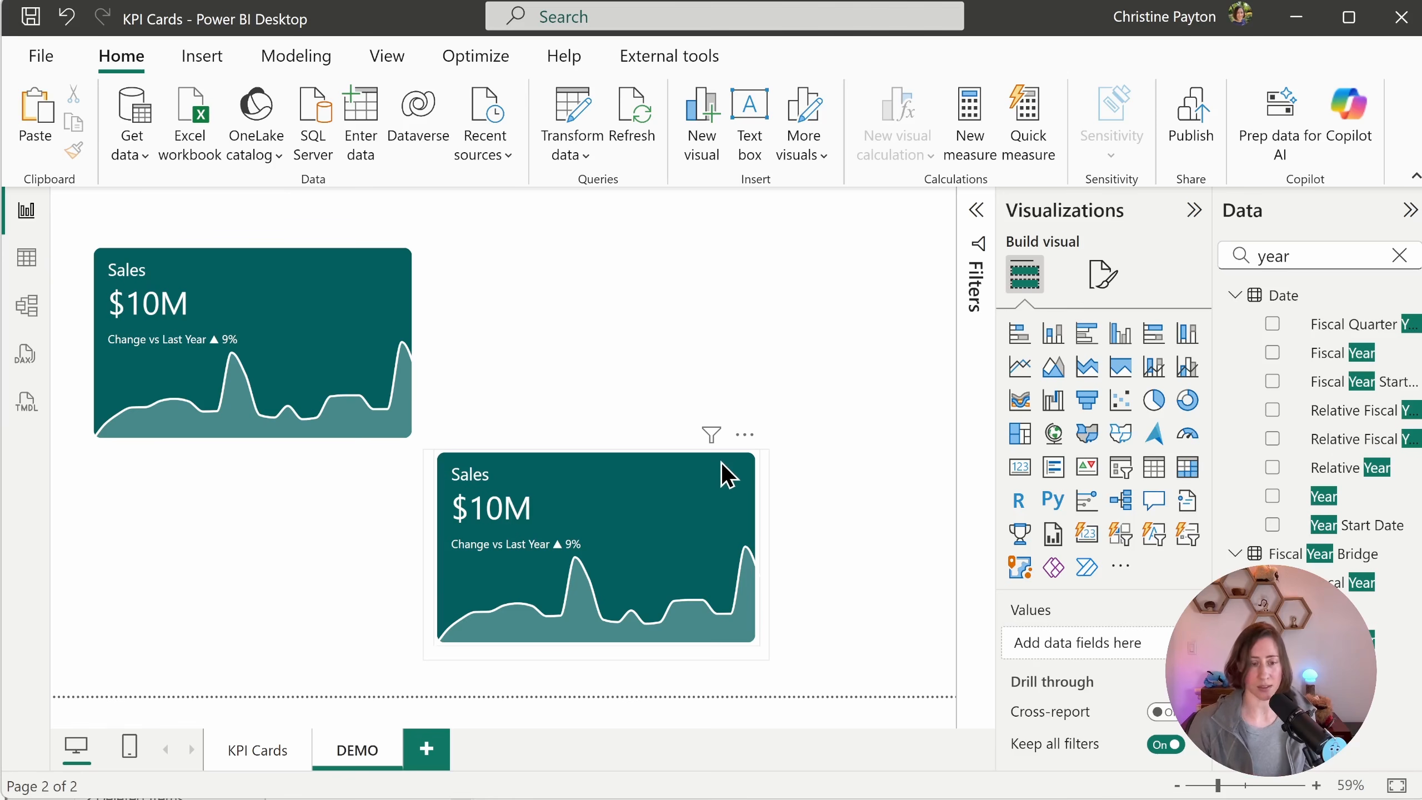
mouse_move(598, 471)
click(584, 494)
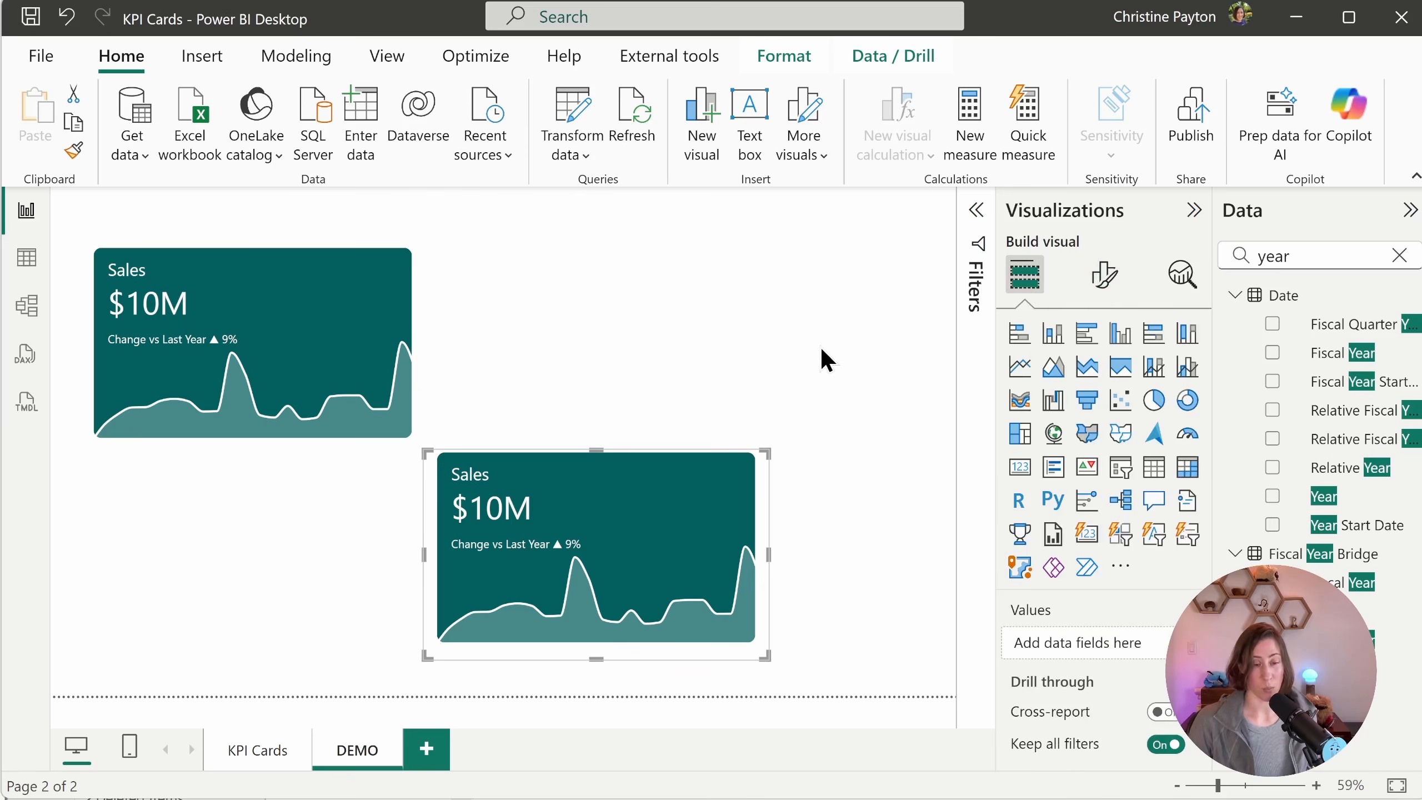
click(897, 512)
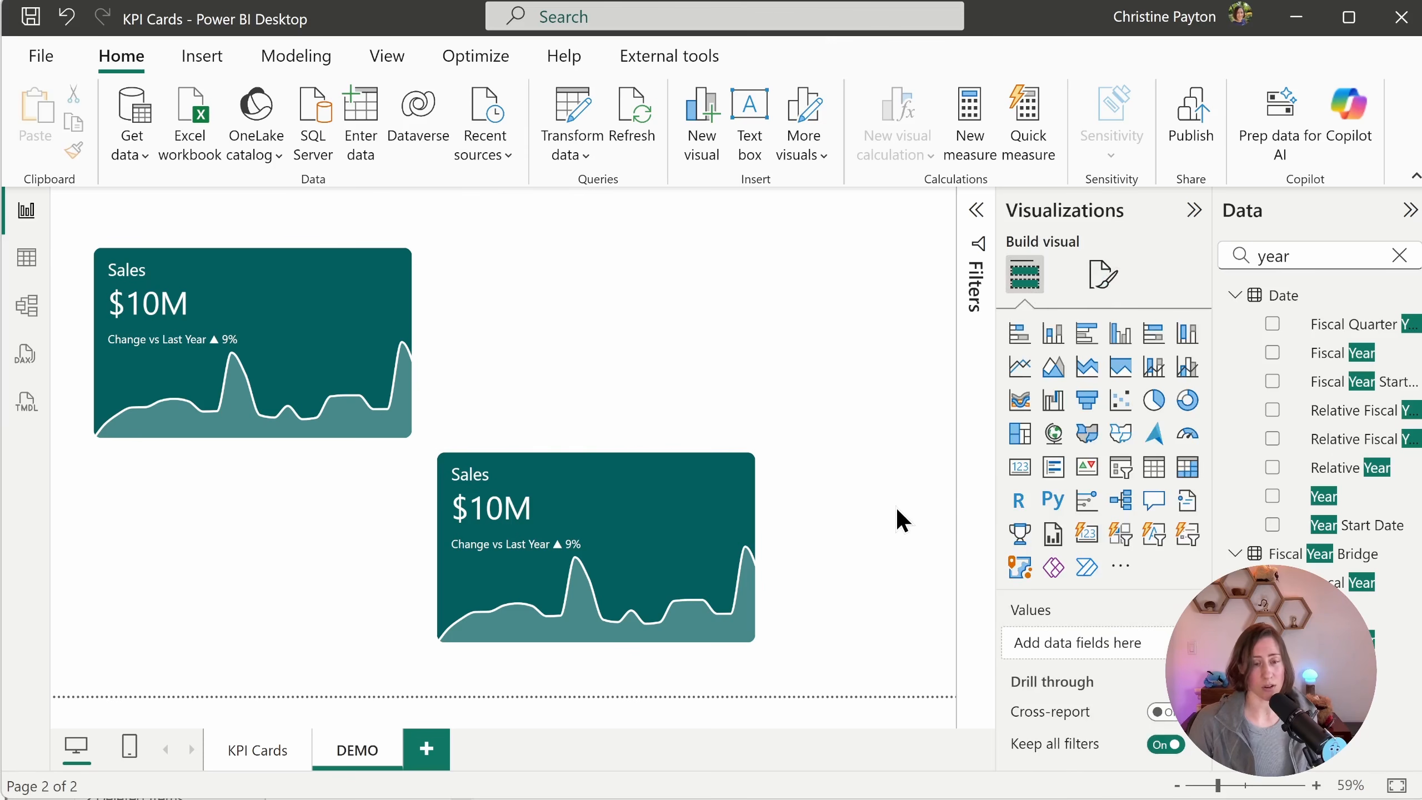
Step: Set the background color of the card inside the copied group to #EEF3F3
click(615, 491)
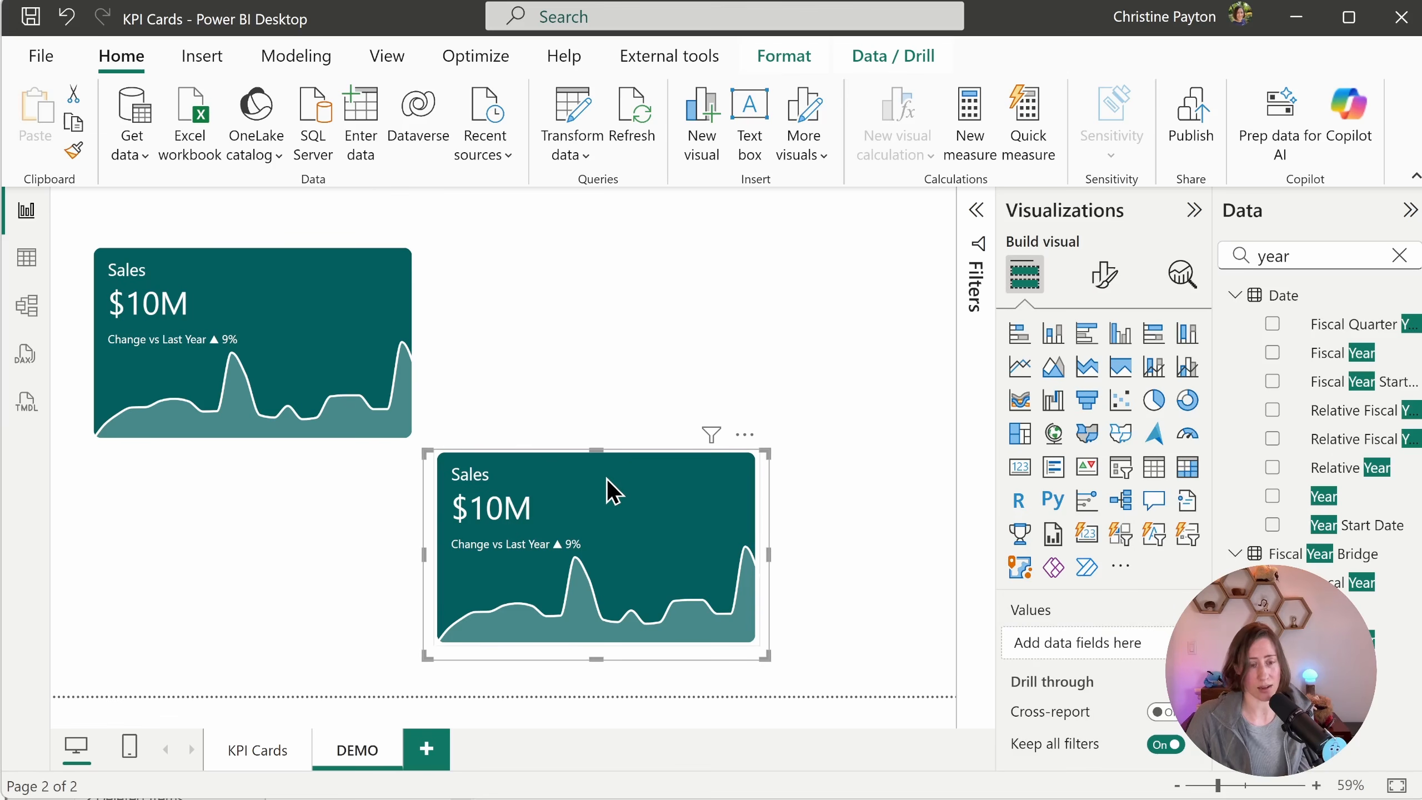
click(606, 479)
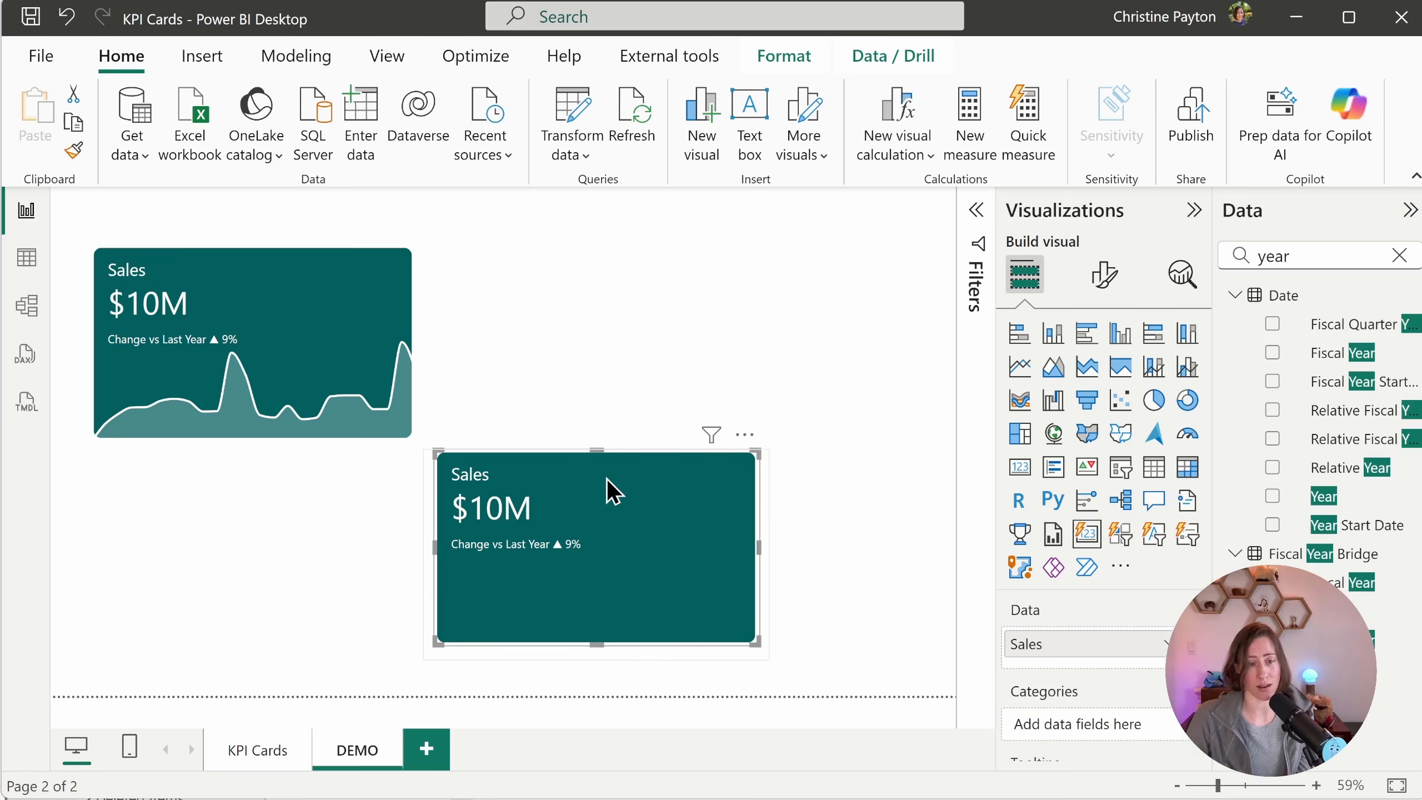
click(1108, 280)
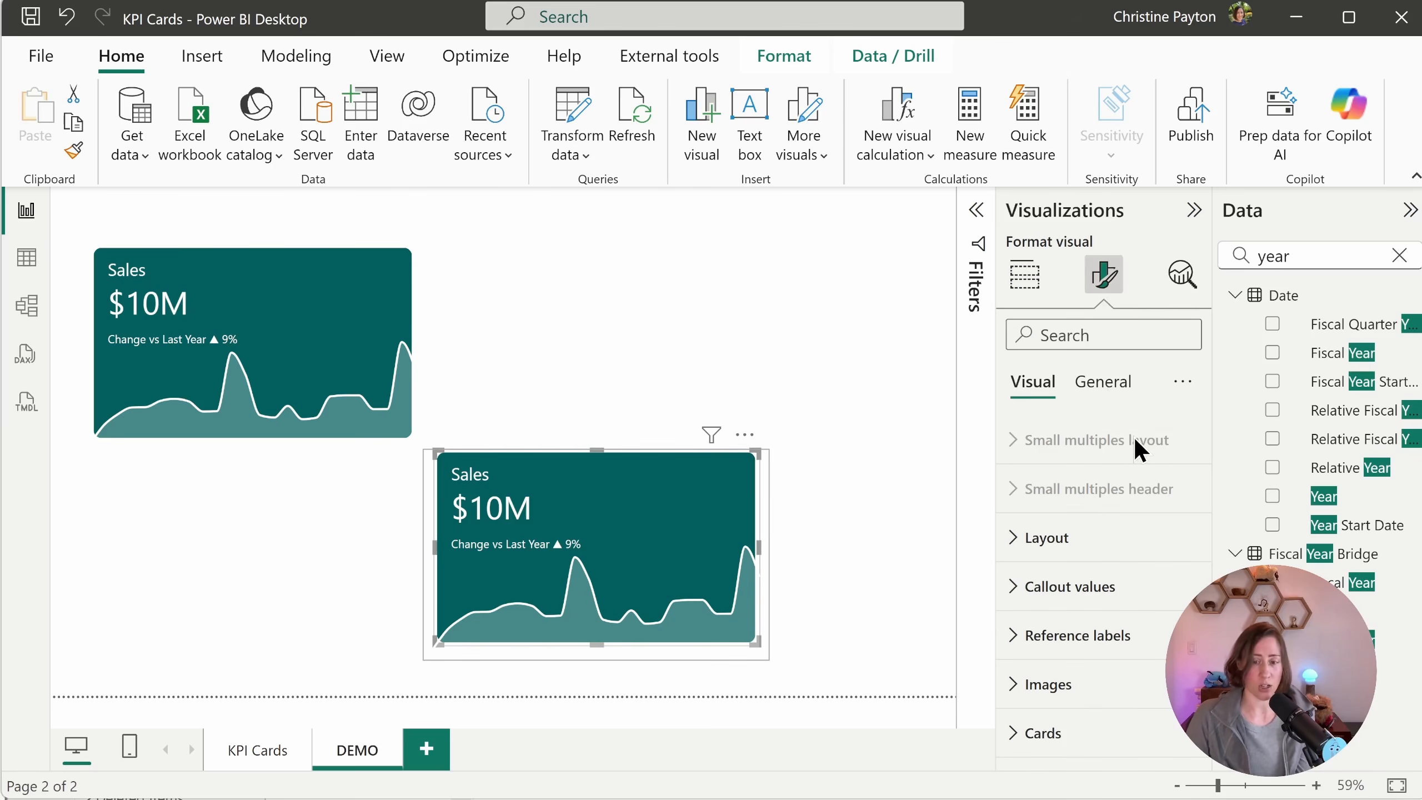
scroll(1125, 470, down, 5)
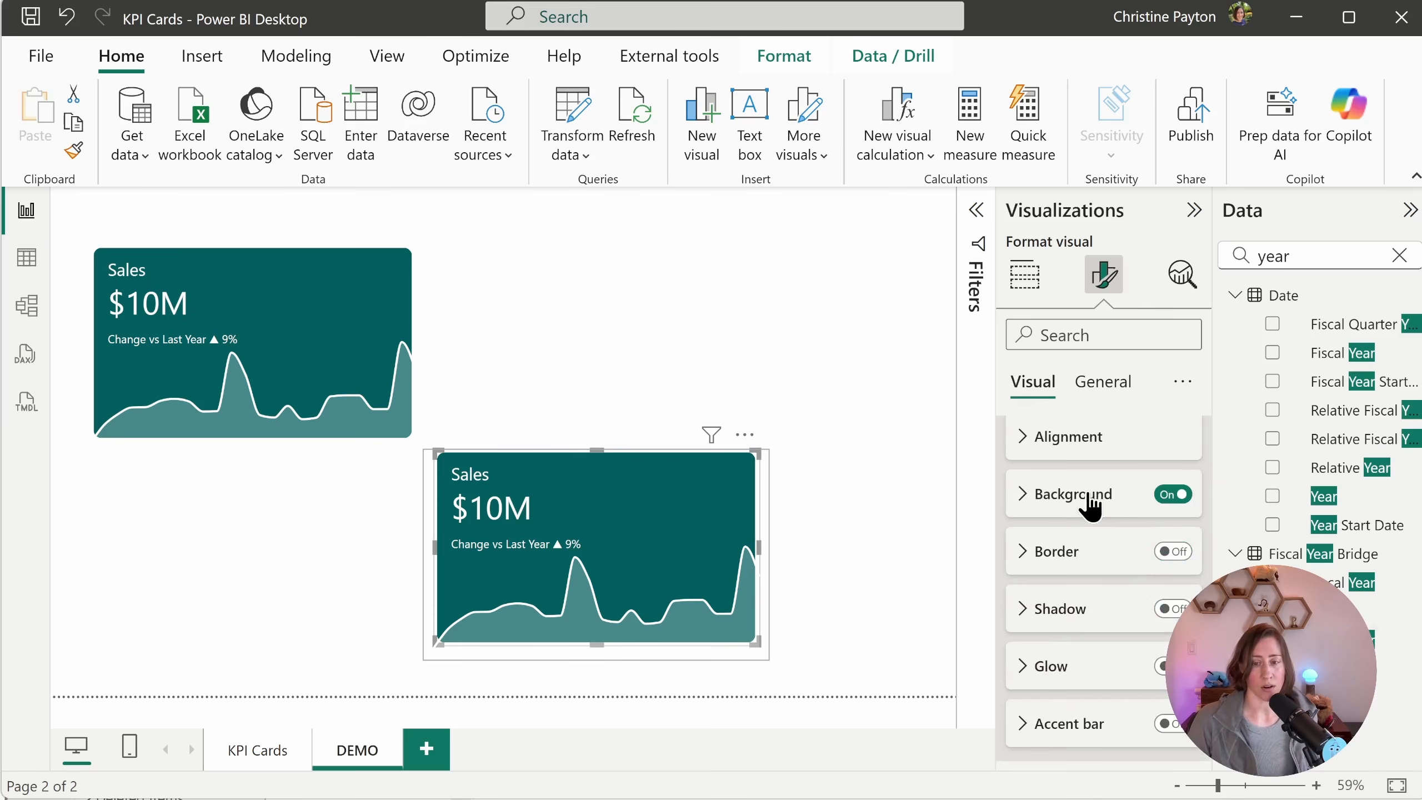
click(1089, 498)
click(1064, 557)
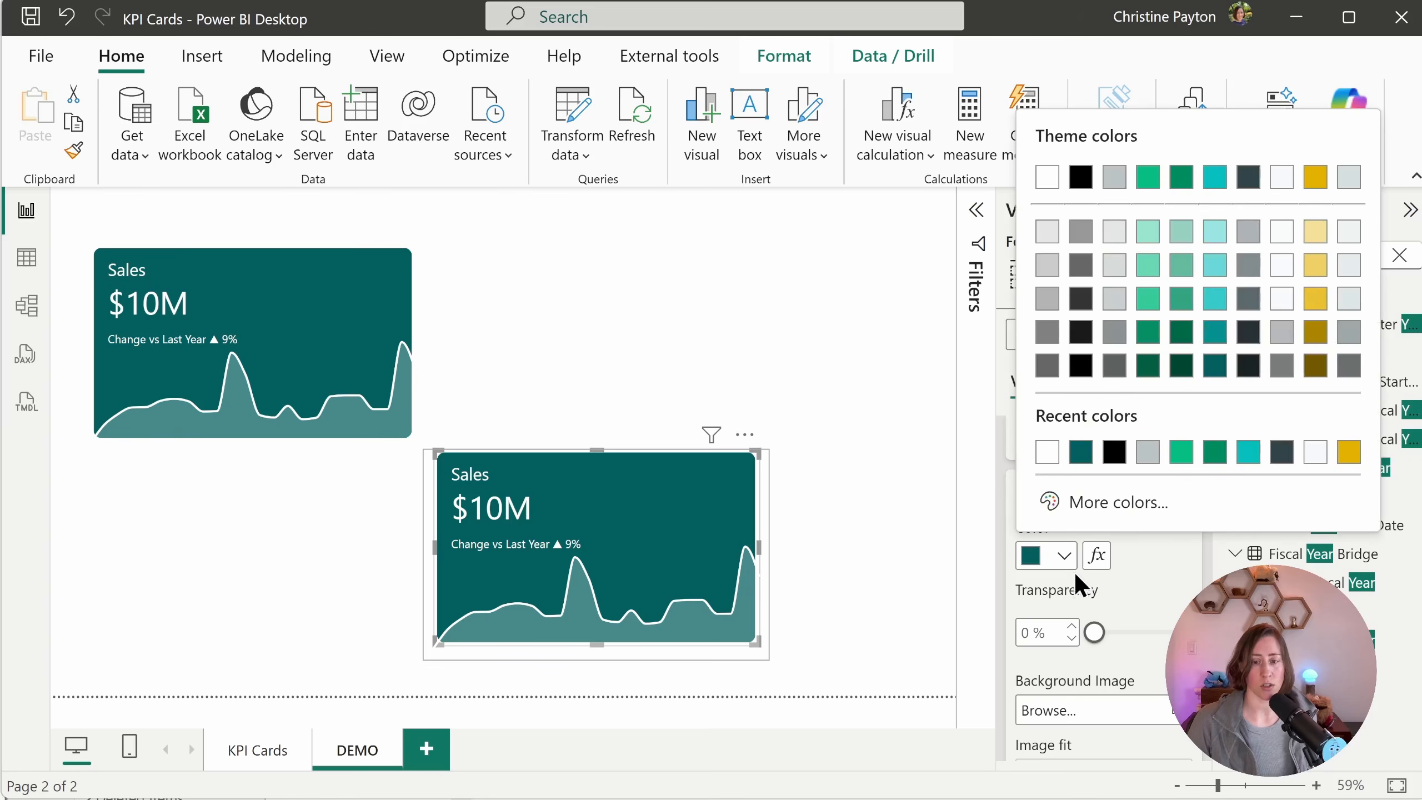
click(1085, 480)
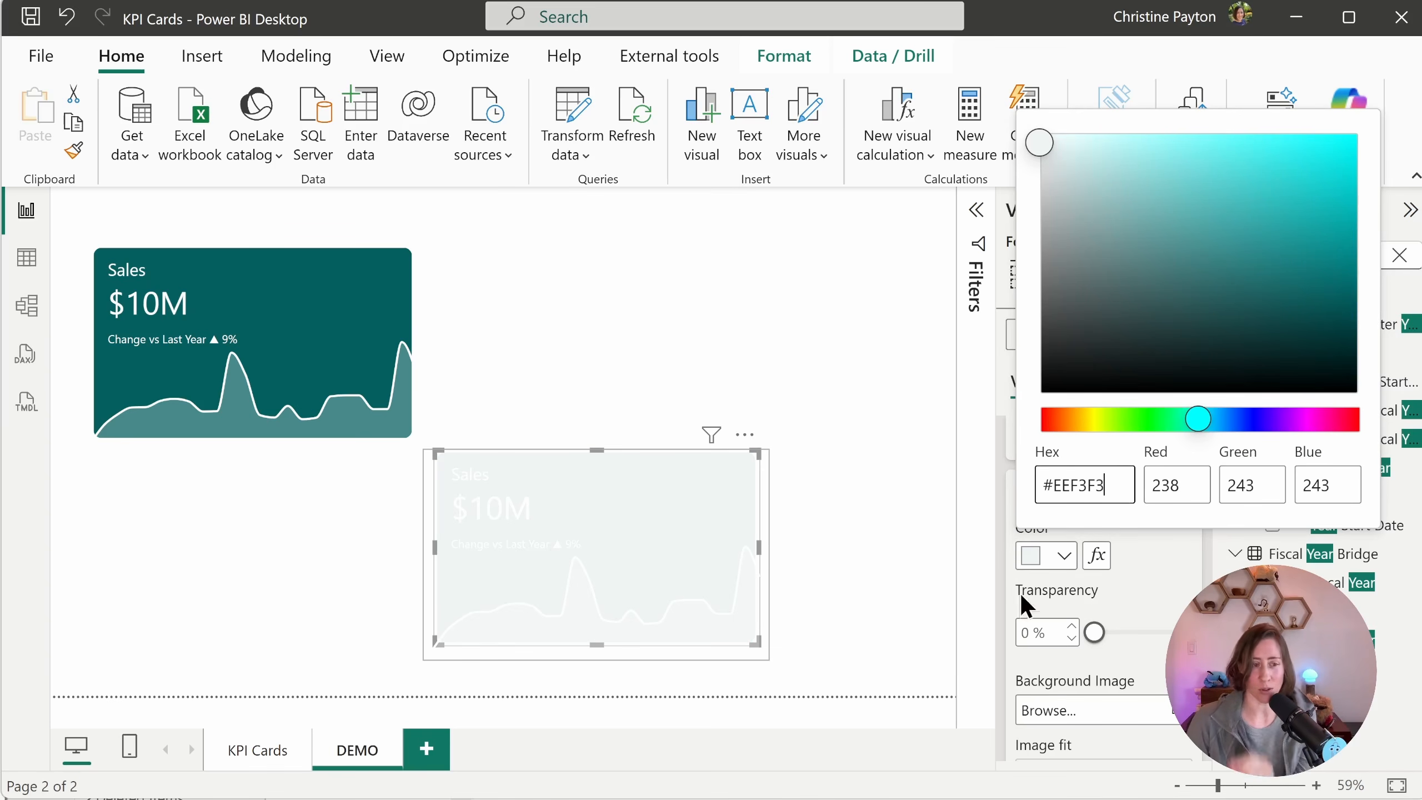
click(1064, 593)
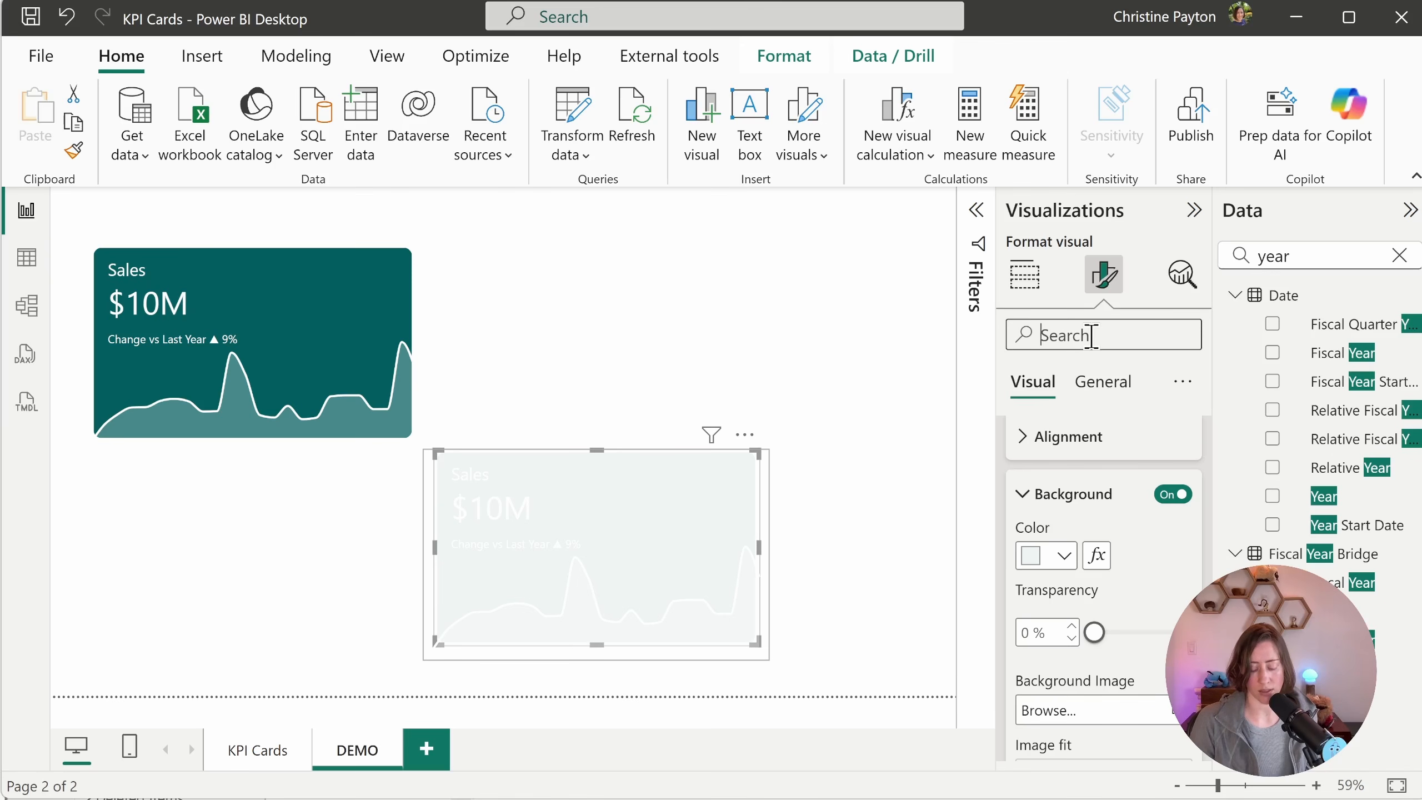
Step: Find the color settings of the copied light card and set its Sales label and callout value text to black
click(1091, 335)
text(color)
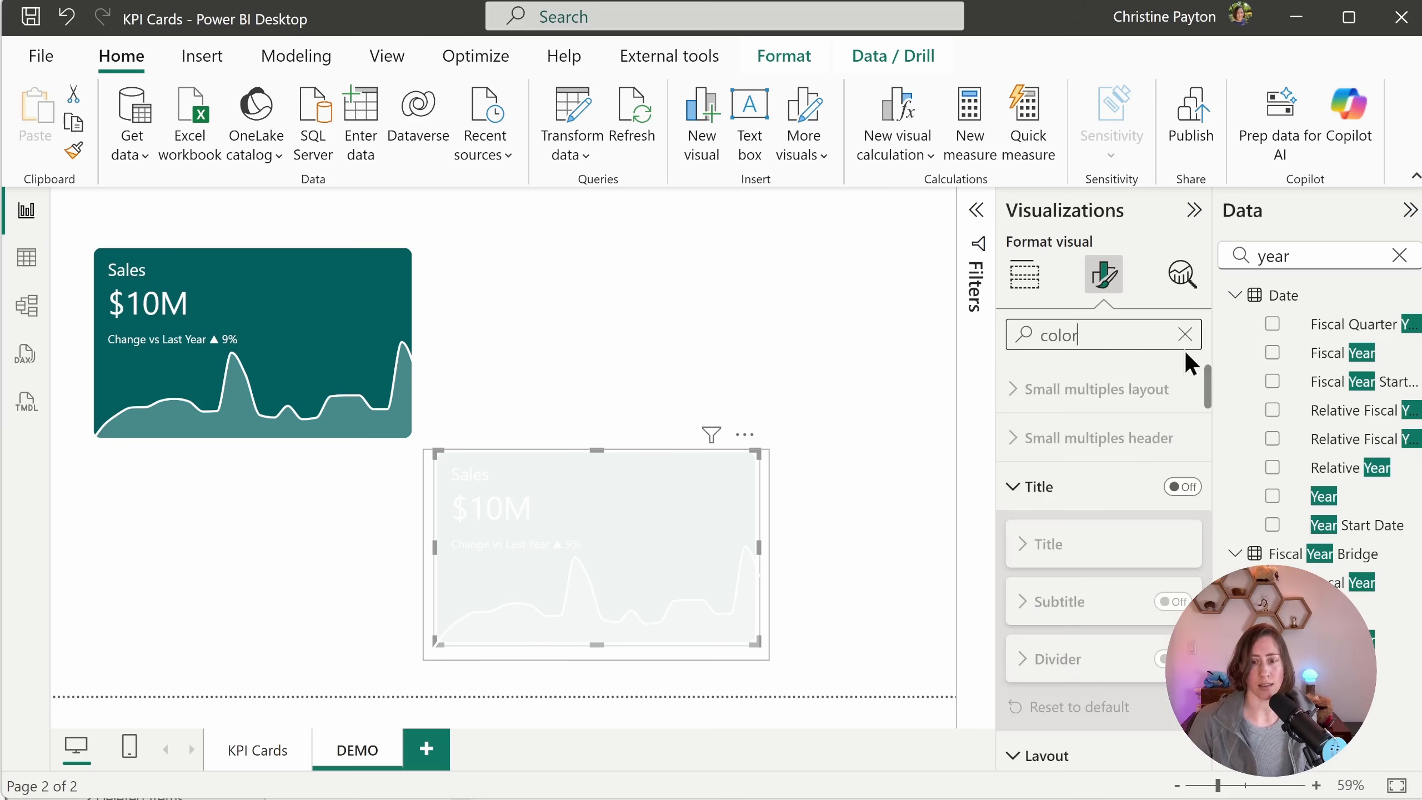
scroll(1007, 514, down, 5)
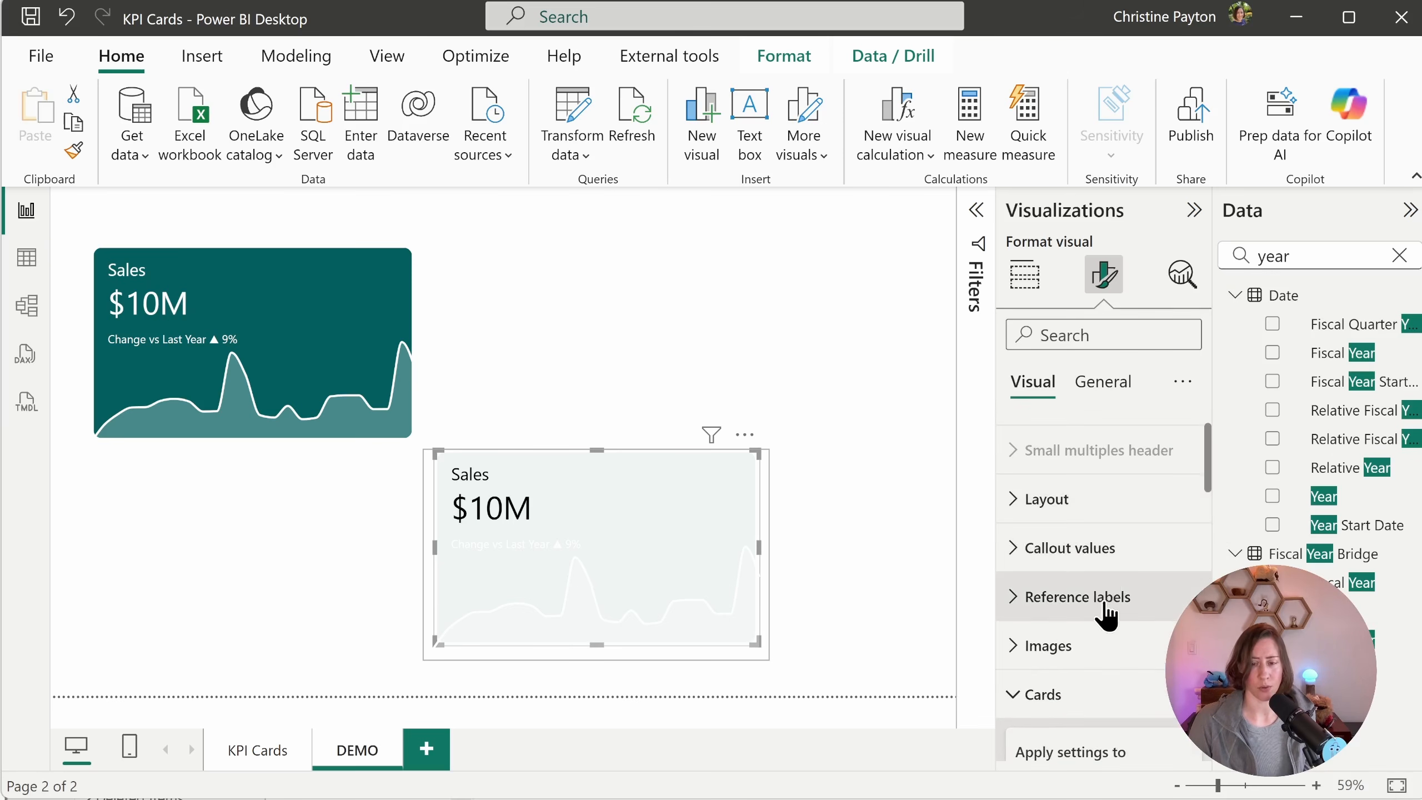
Step: Set the title color of the light card's reference label to black for the Sales series
click(1101, 600)
drag(1210, 450, 1202, 475)
click(1175, 512)
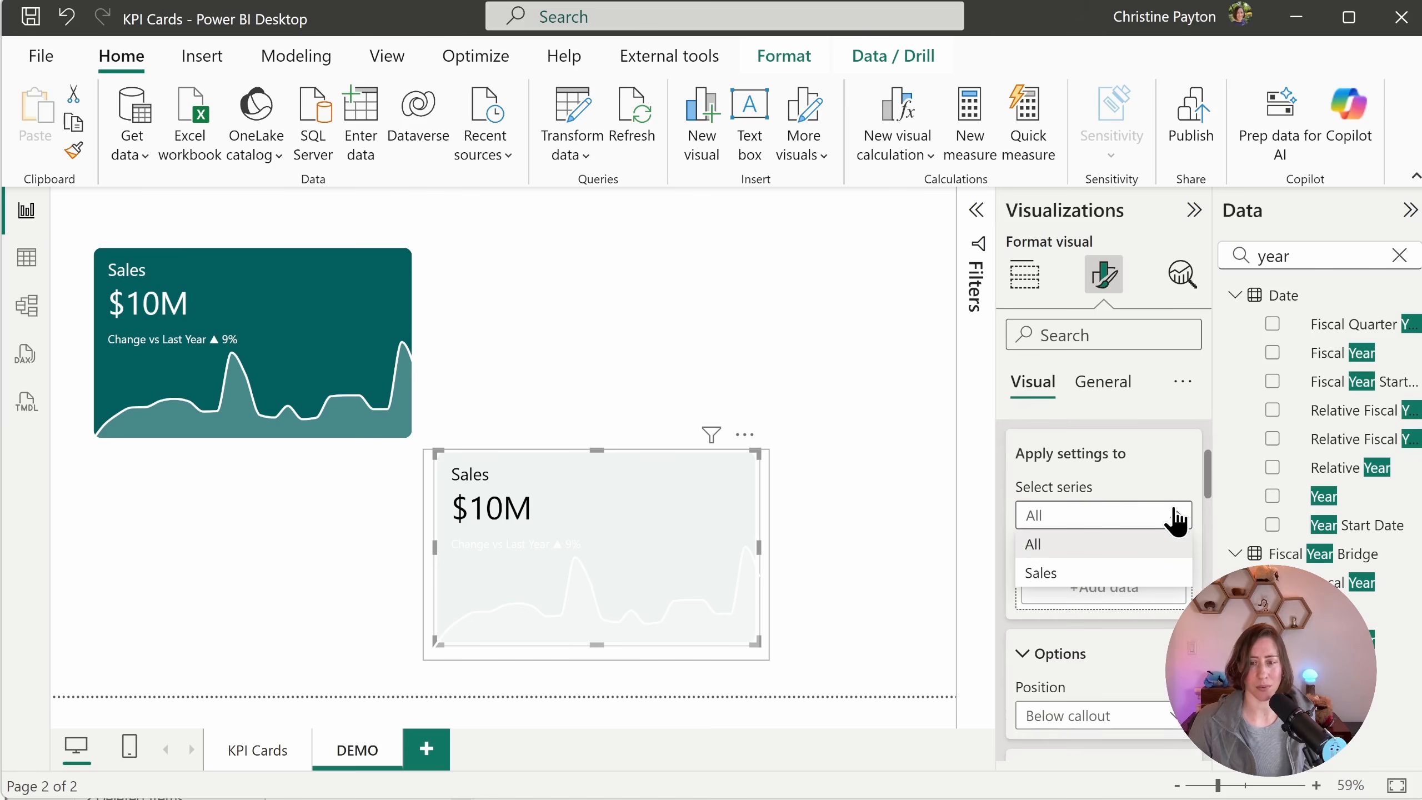
click(1136, 570)
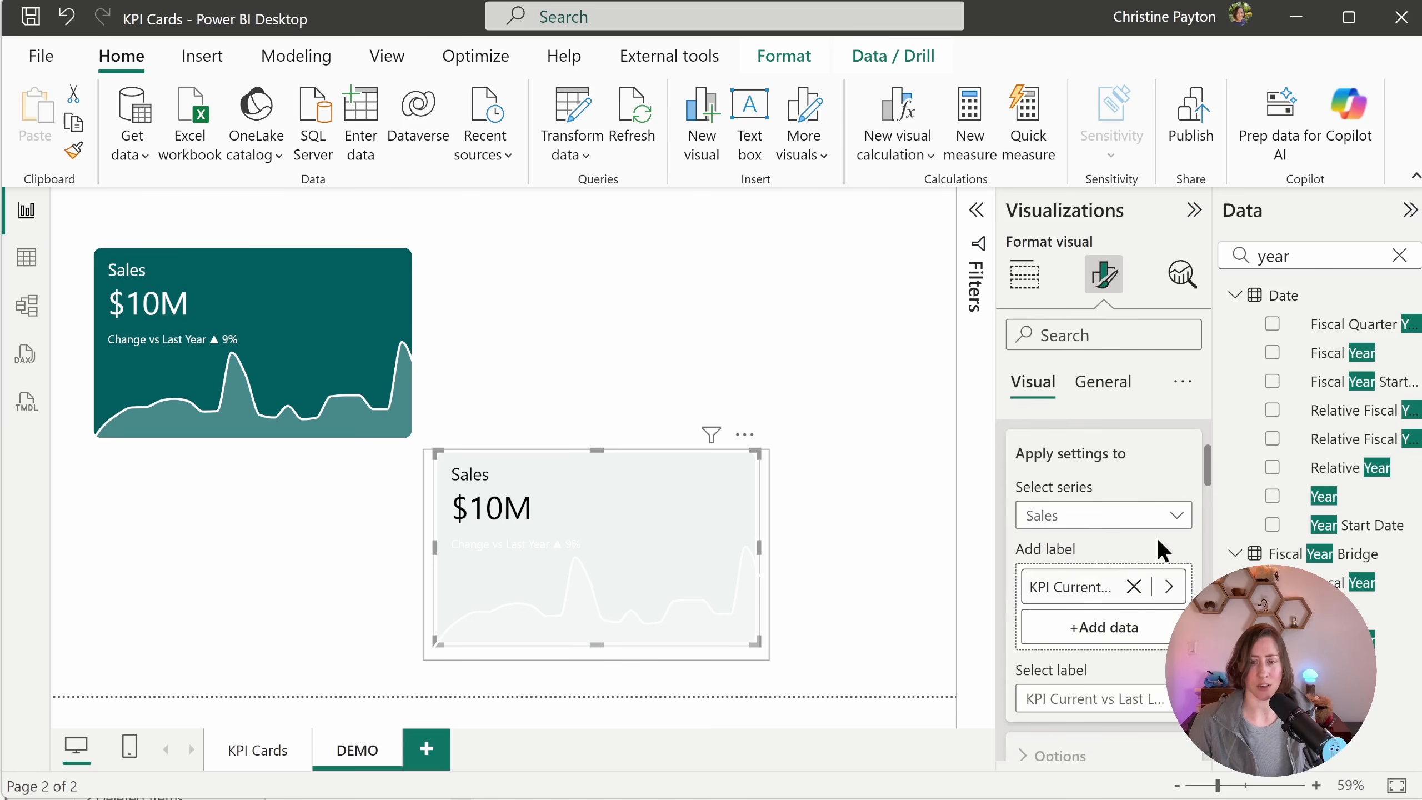
drag(1210, 467, 1209, 518)
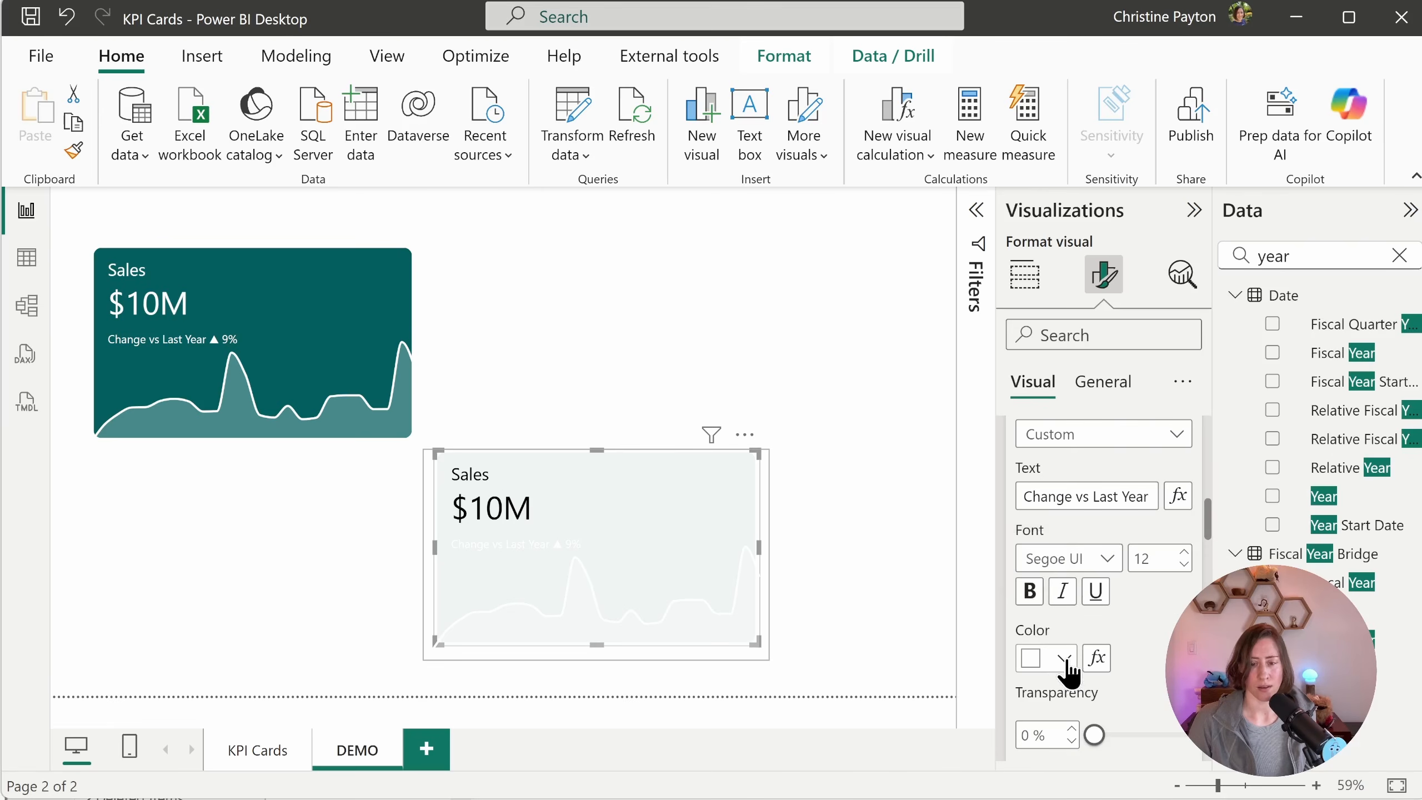
click(1065, 661)
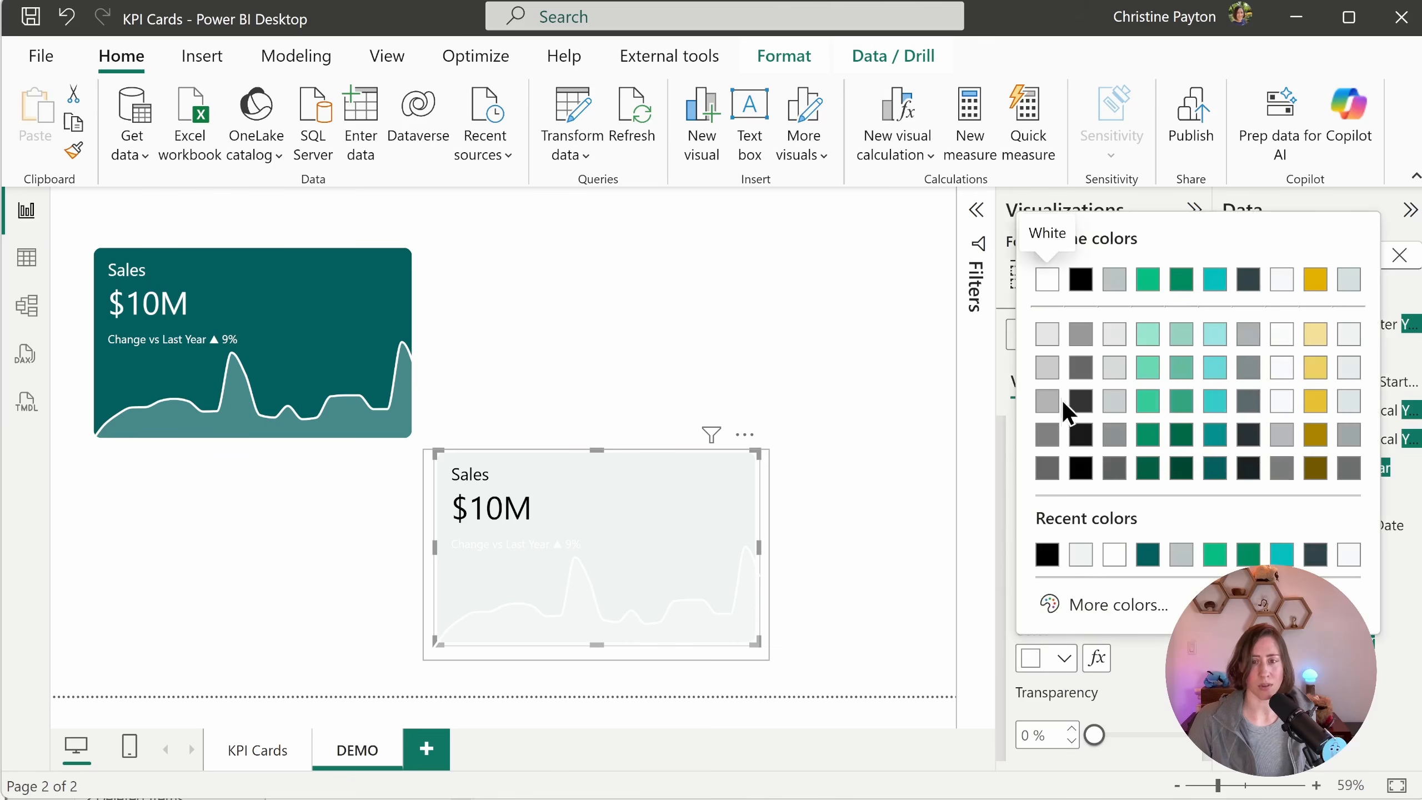
click(1083, 283)
scroll(1023, 546, down, 5)
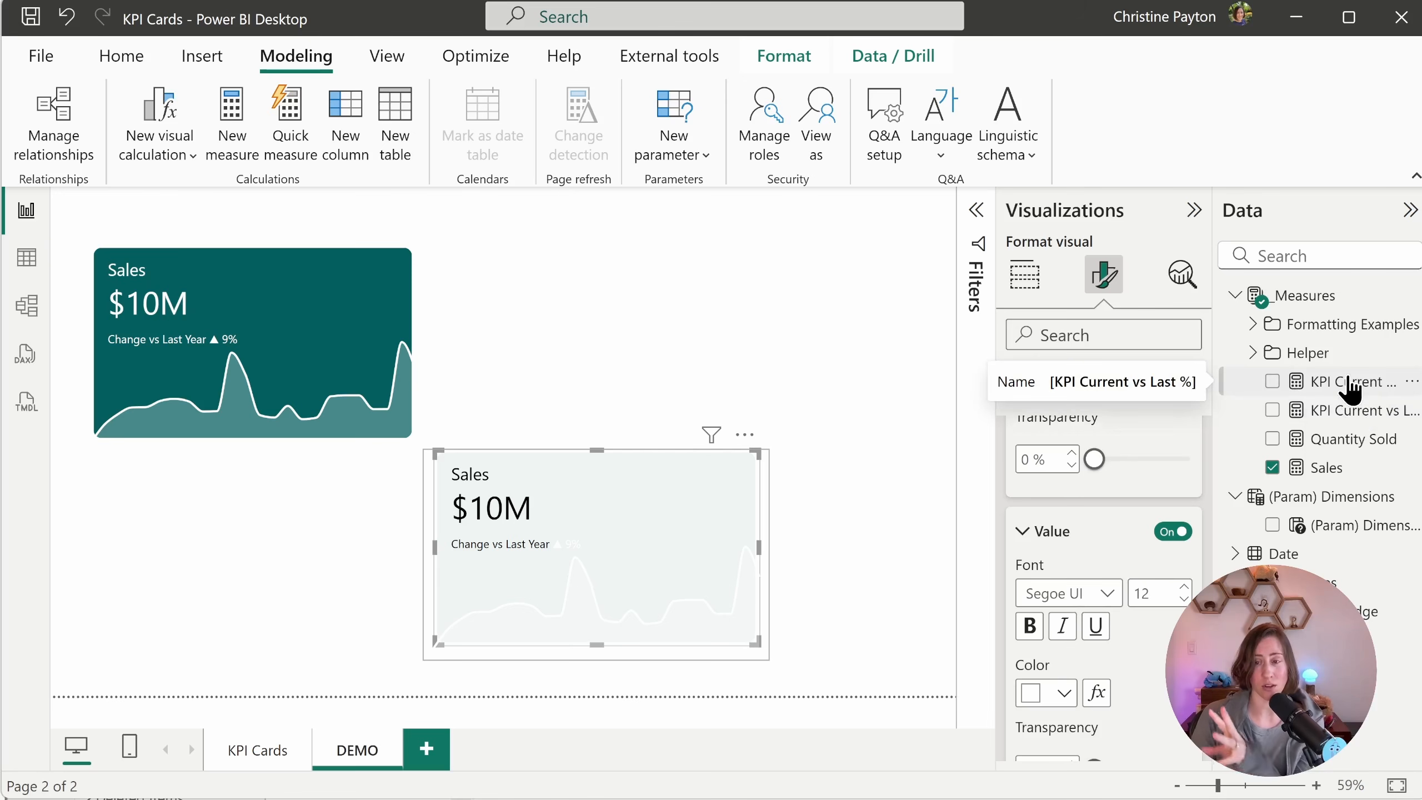
Step: Create a measure named KPI Color in the _Measures table and define a variable changePct equal to [KPI Current vs Last %]
click(1304, 294)
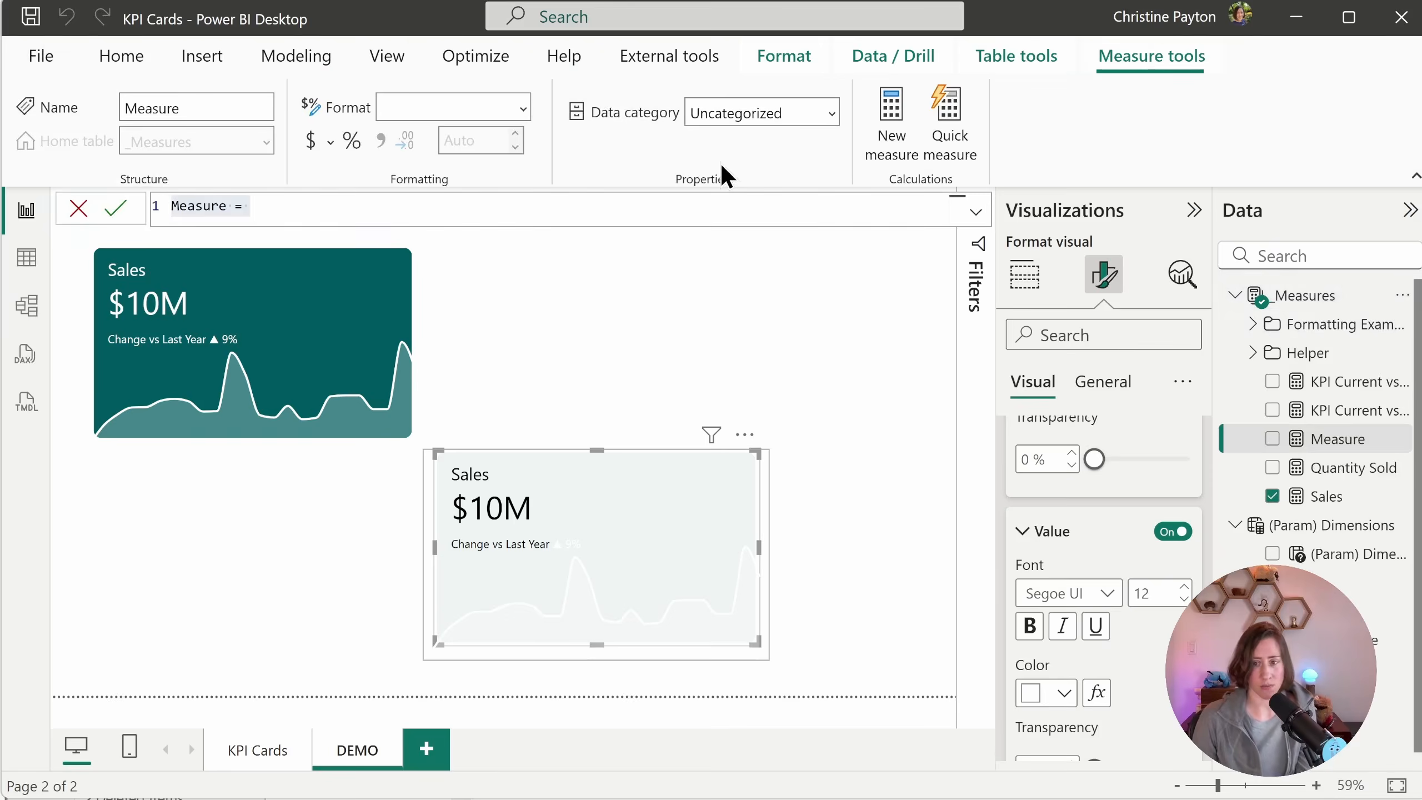
key(shift+Return)
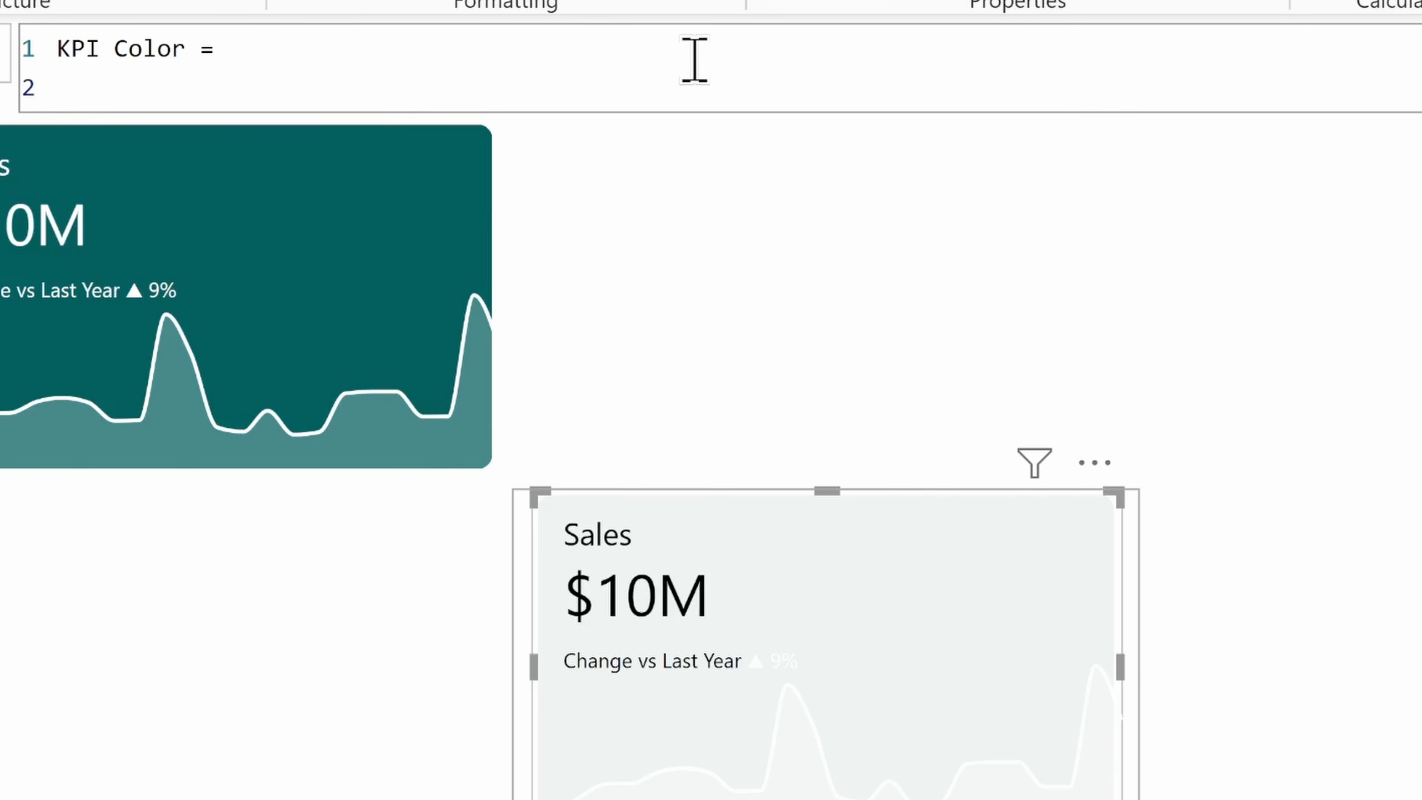
text(VAR)
text(changePct = )
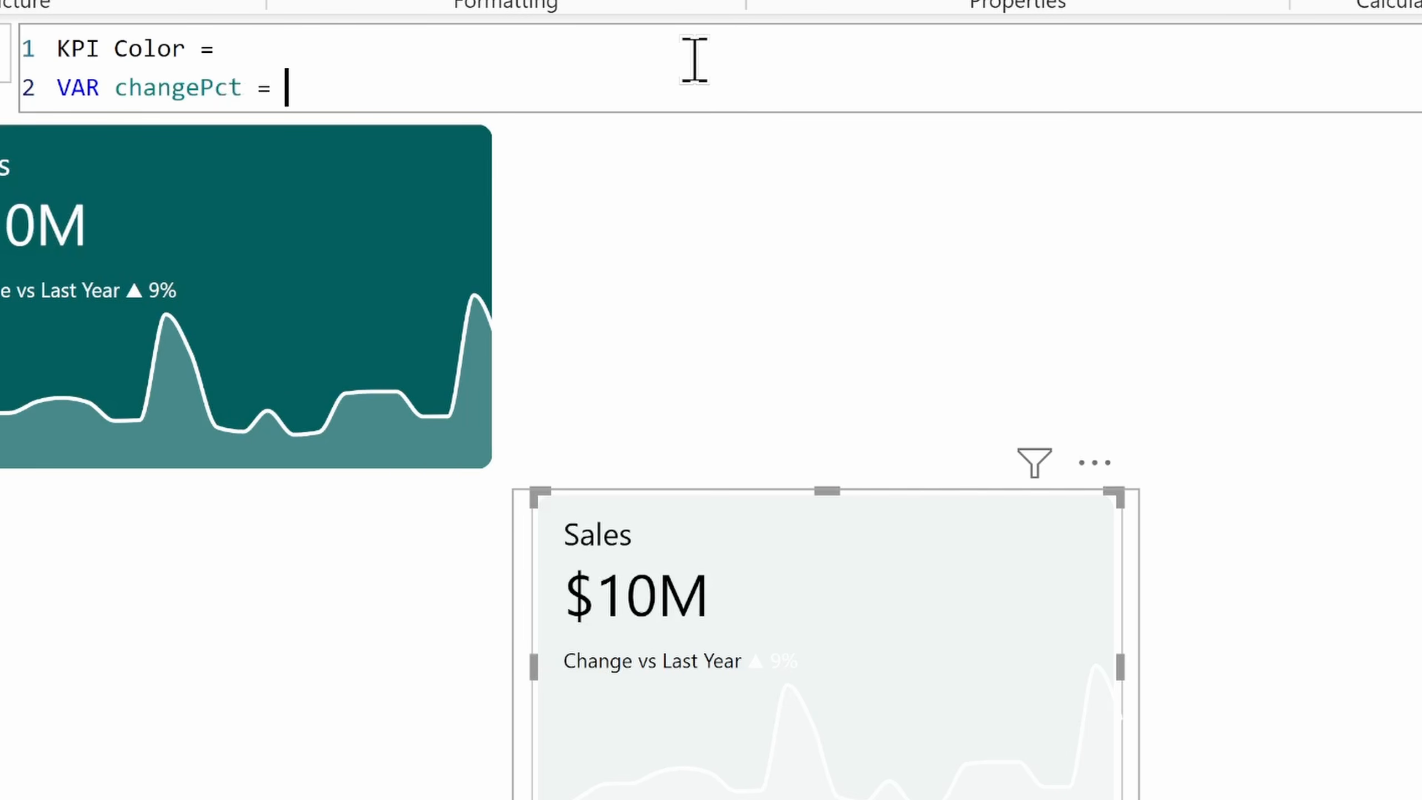
text(k)
key(Up)
key(Up)
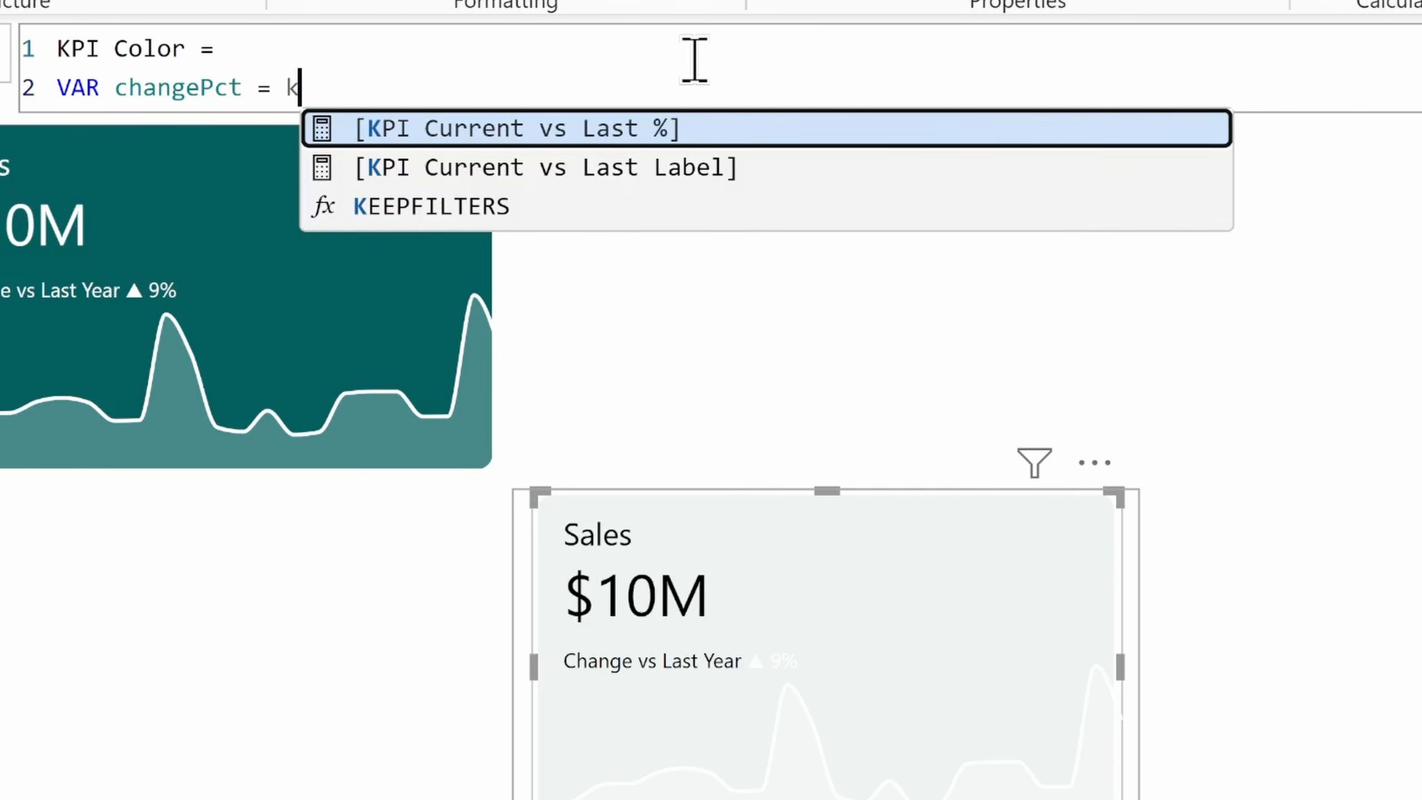
key(Tab)
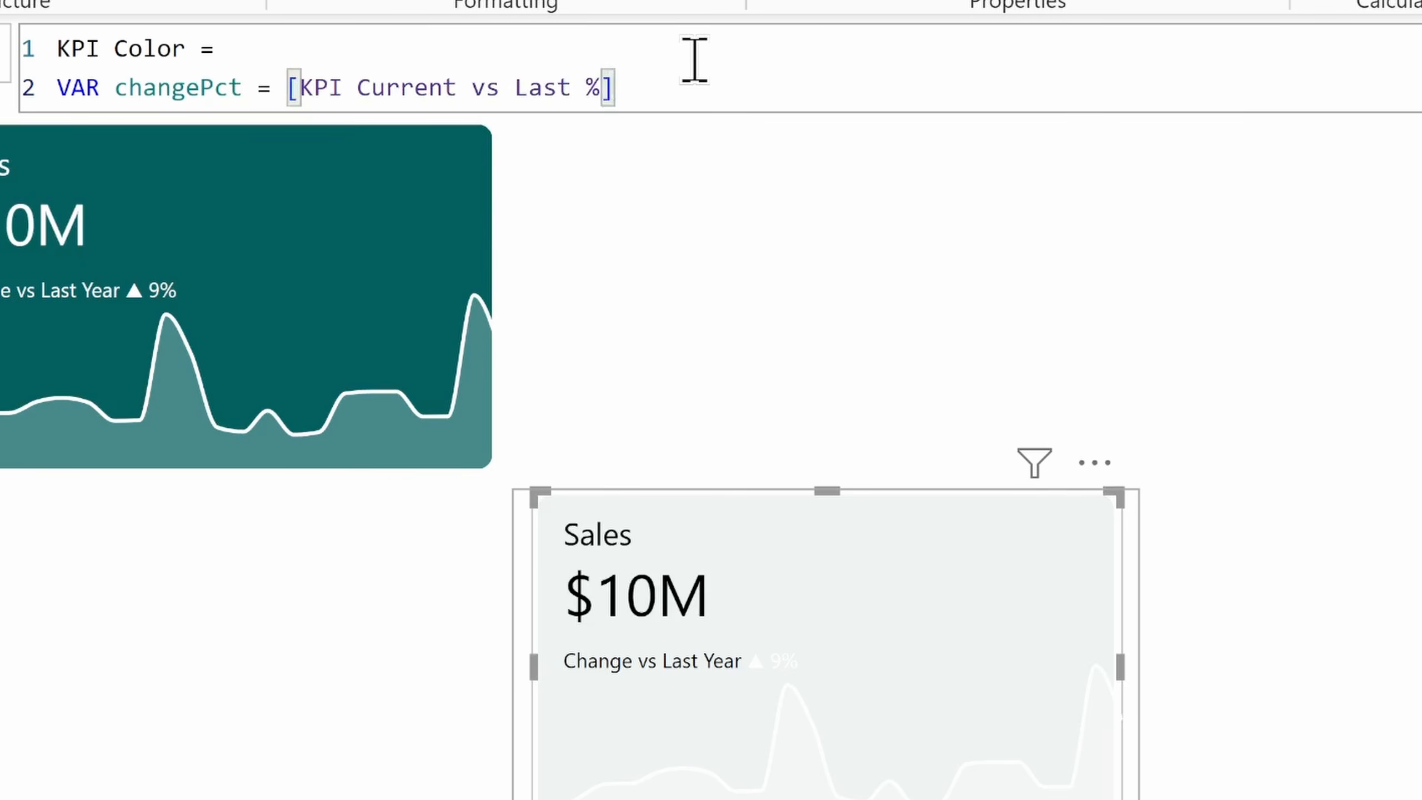
Step: Add a RETURN section to the KPI Color measure that starts a SWITCH function with TRUE() as its expression
key(Return)
key(Return)
text(re)
key(Tab)
key(Return)
key(Tab)
text(SWITCH()
key(Return)
text(TRUE(),)
key(Return)
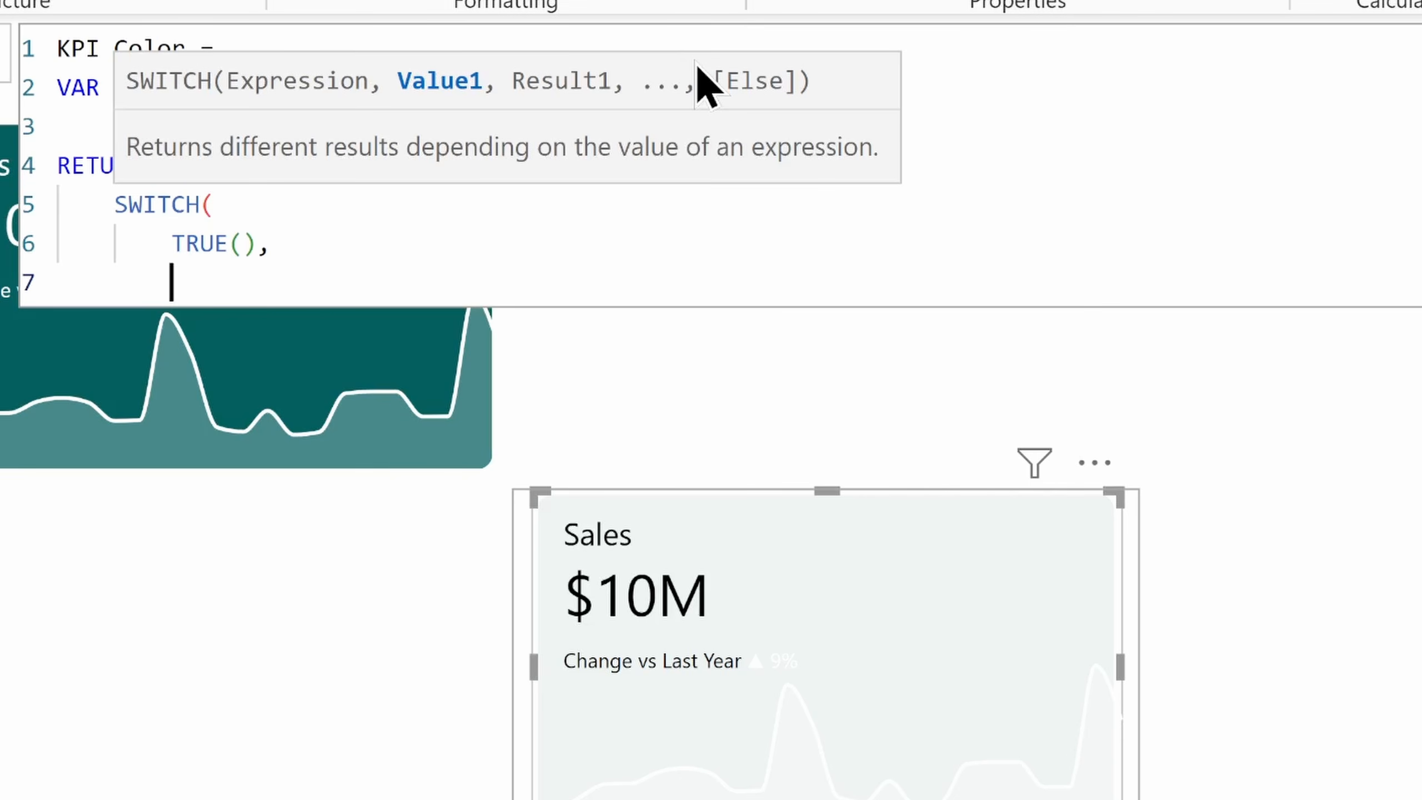
Step: Add SWITCH conditions returning "good" for changePct > 0, "bad" for changePct < 0 and "neutral" for changePct = 0
text(changePct > 0,)
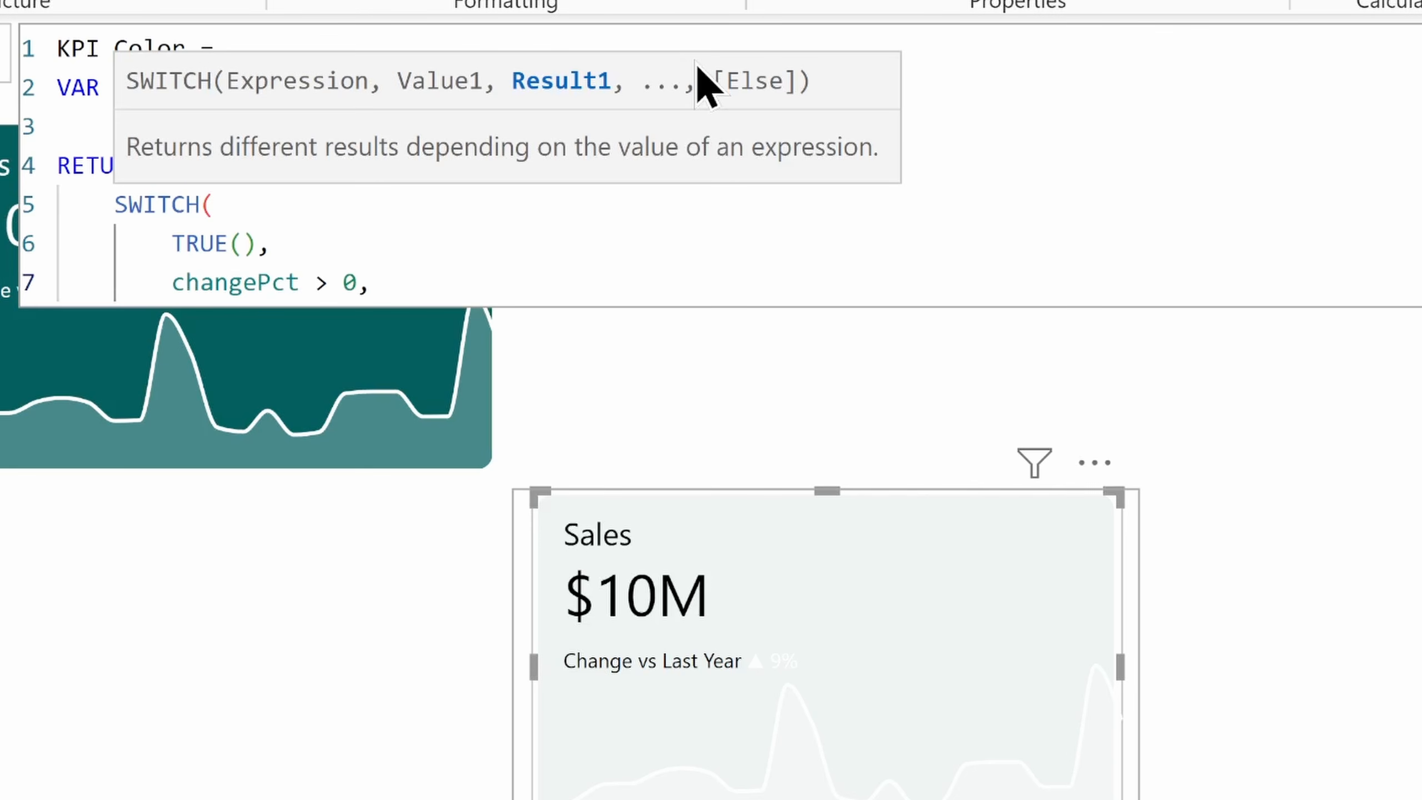
text("good")
text(,)
key(Return)
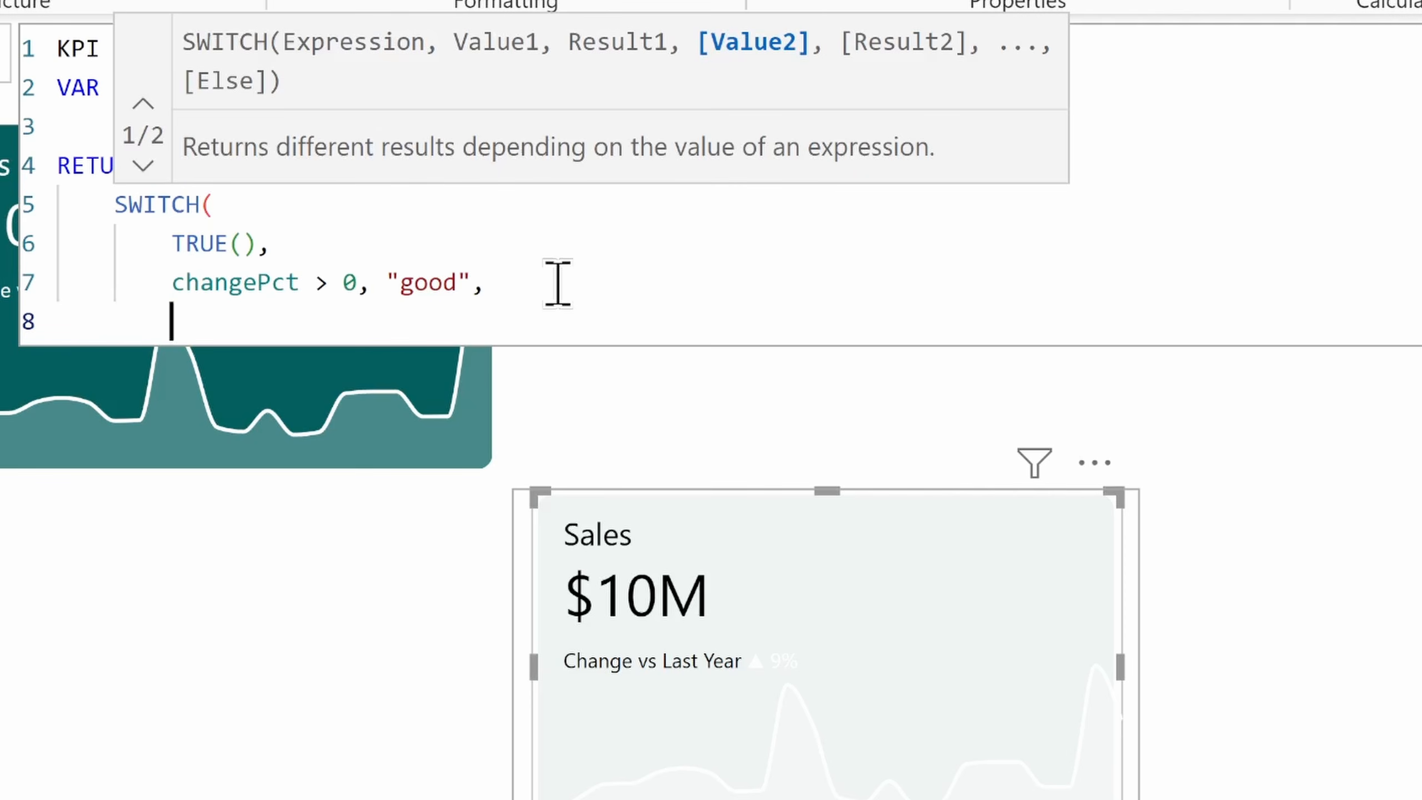
text(changePct < 0, "bad)
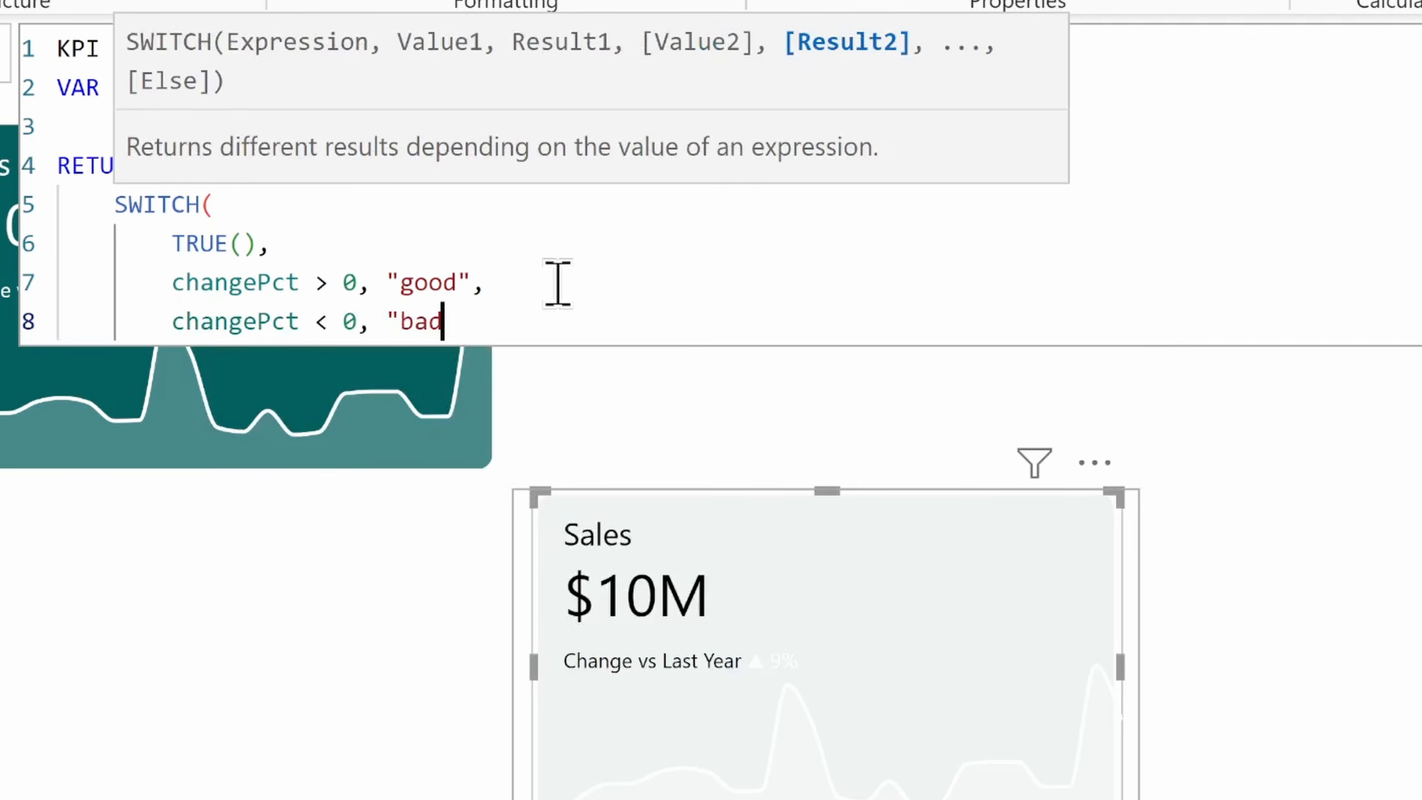
text(",)
key(Return)
text(changePct = )
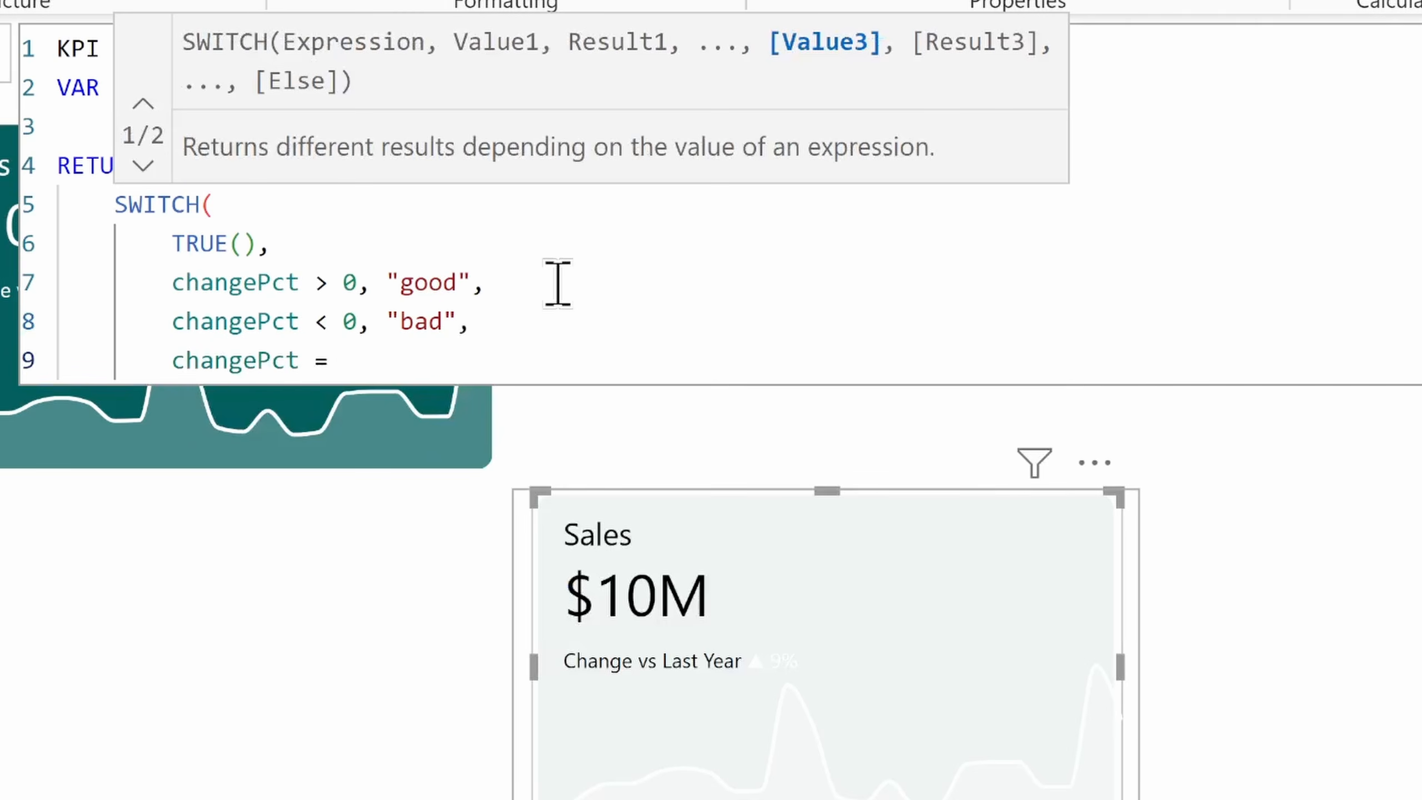
text(0, "neutral",)
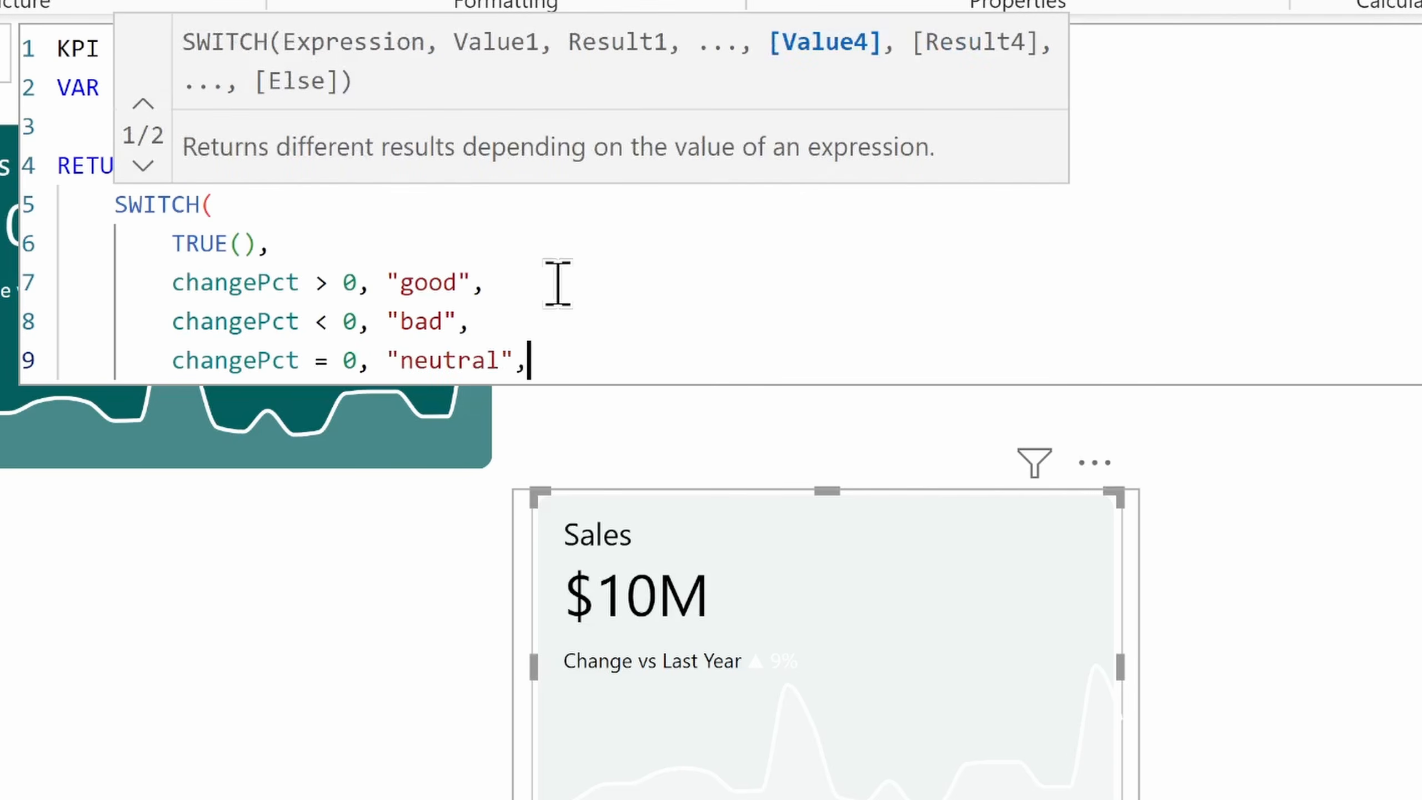
Step: Add BLANK() as the SWITCH fallback result, close the function and commit the KPI Color measure
key(Return)
text(bl)
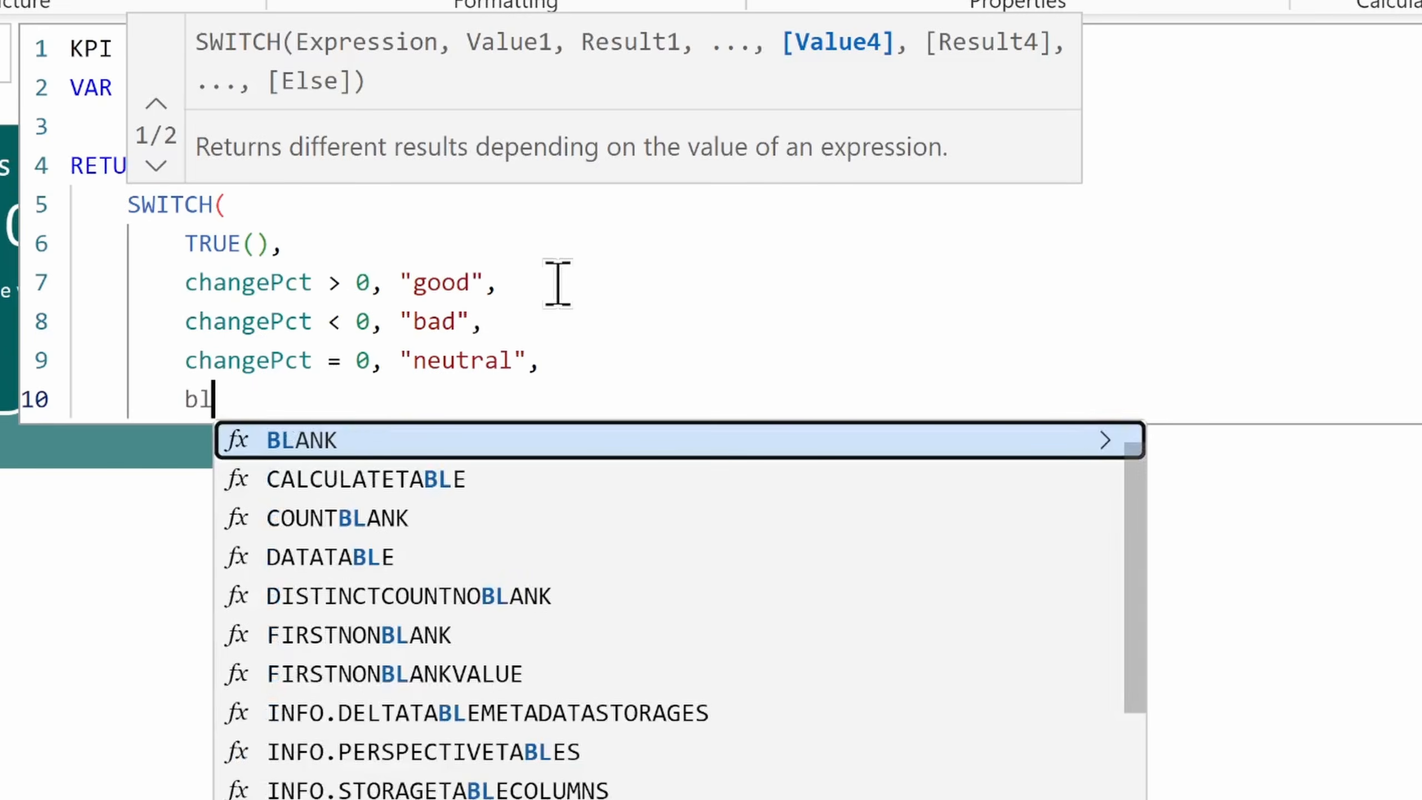
key(Tab)
key(Return)
text())
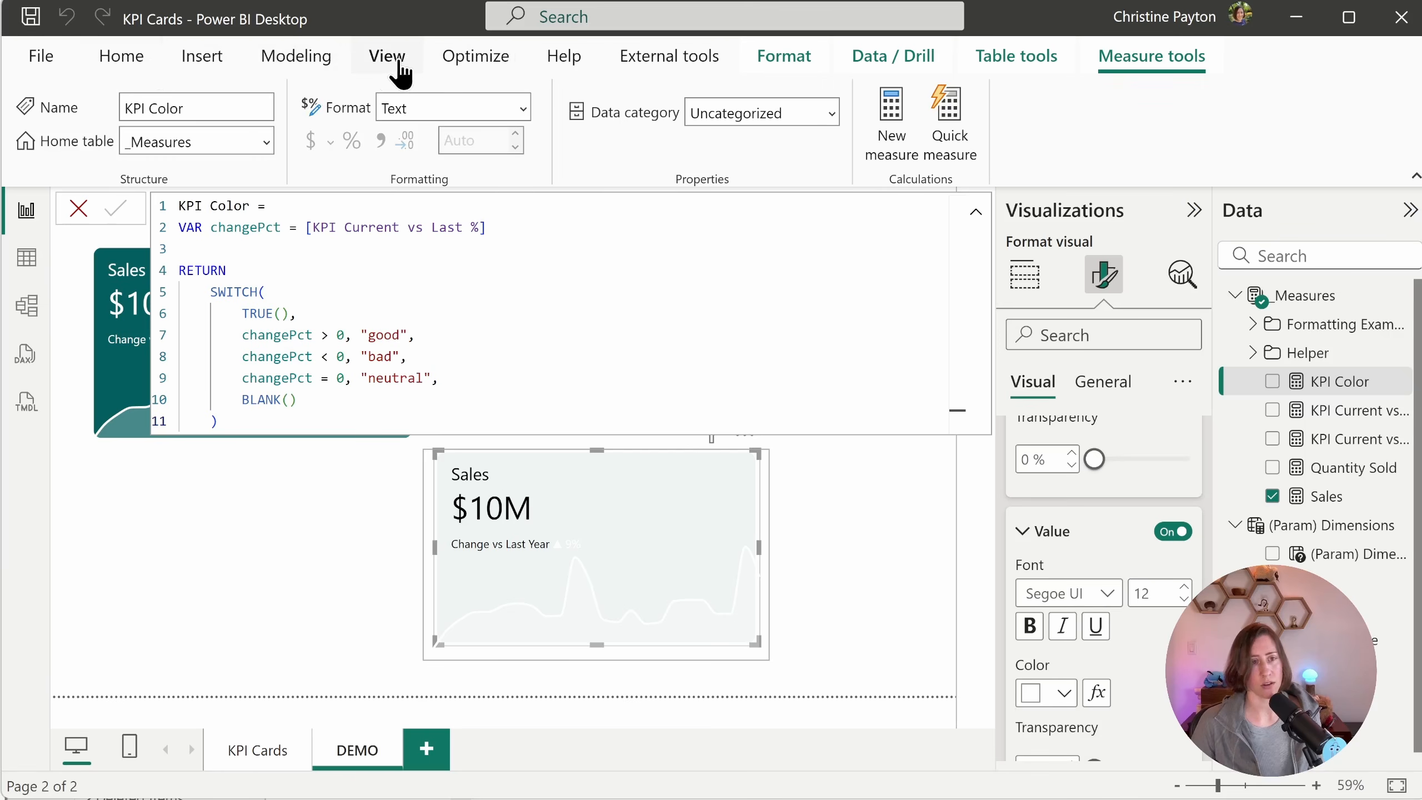
Step: Examine the negative, positive and neutral sentiment colors in the current theme's customization settings, leaving without applying changes
click(386, 56)
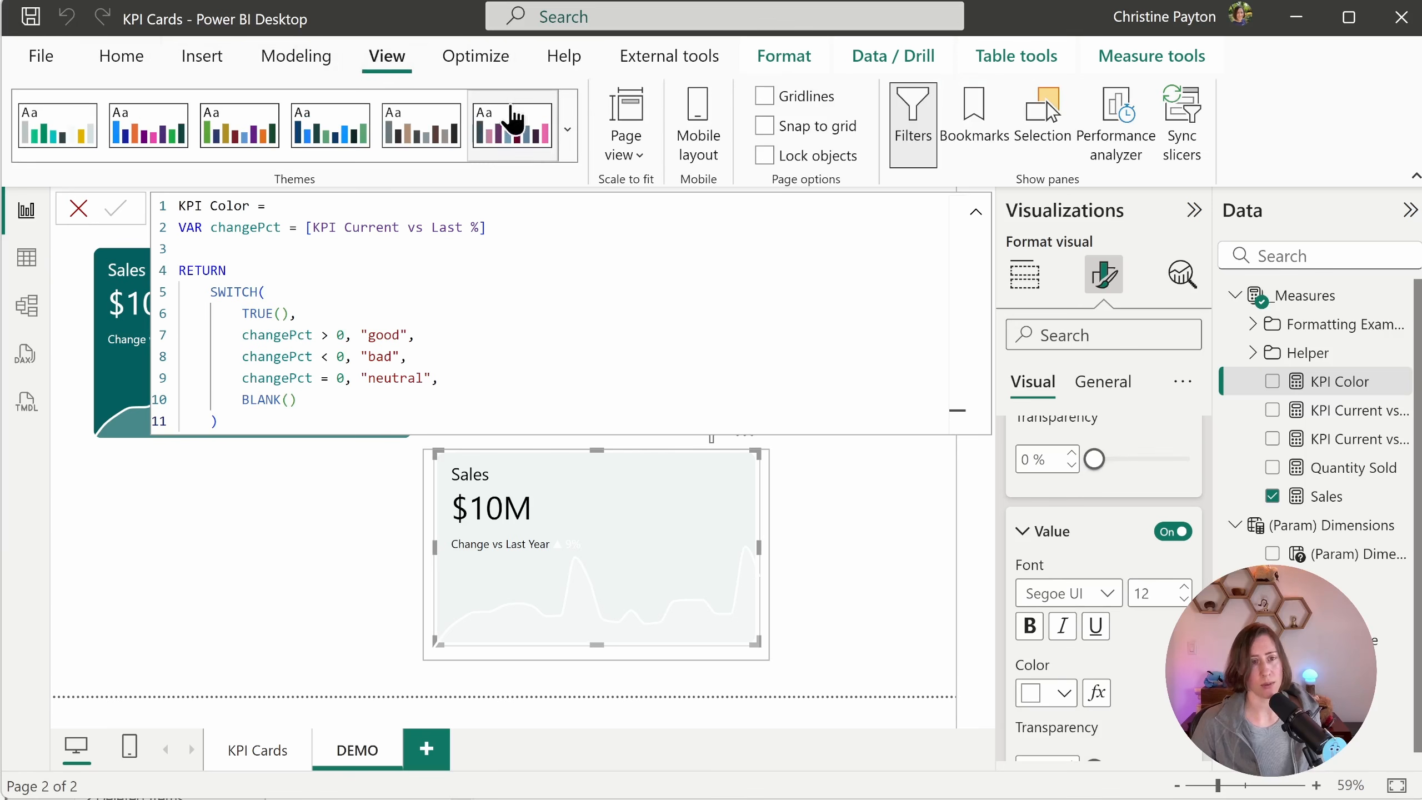
click(568, 130)
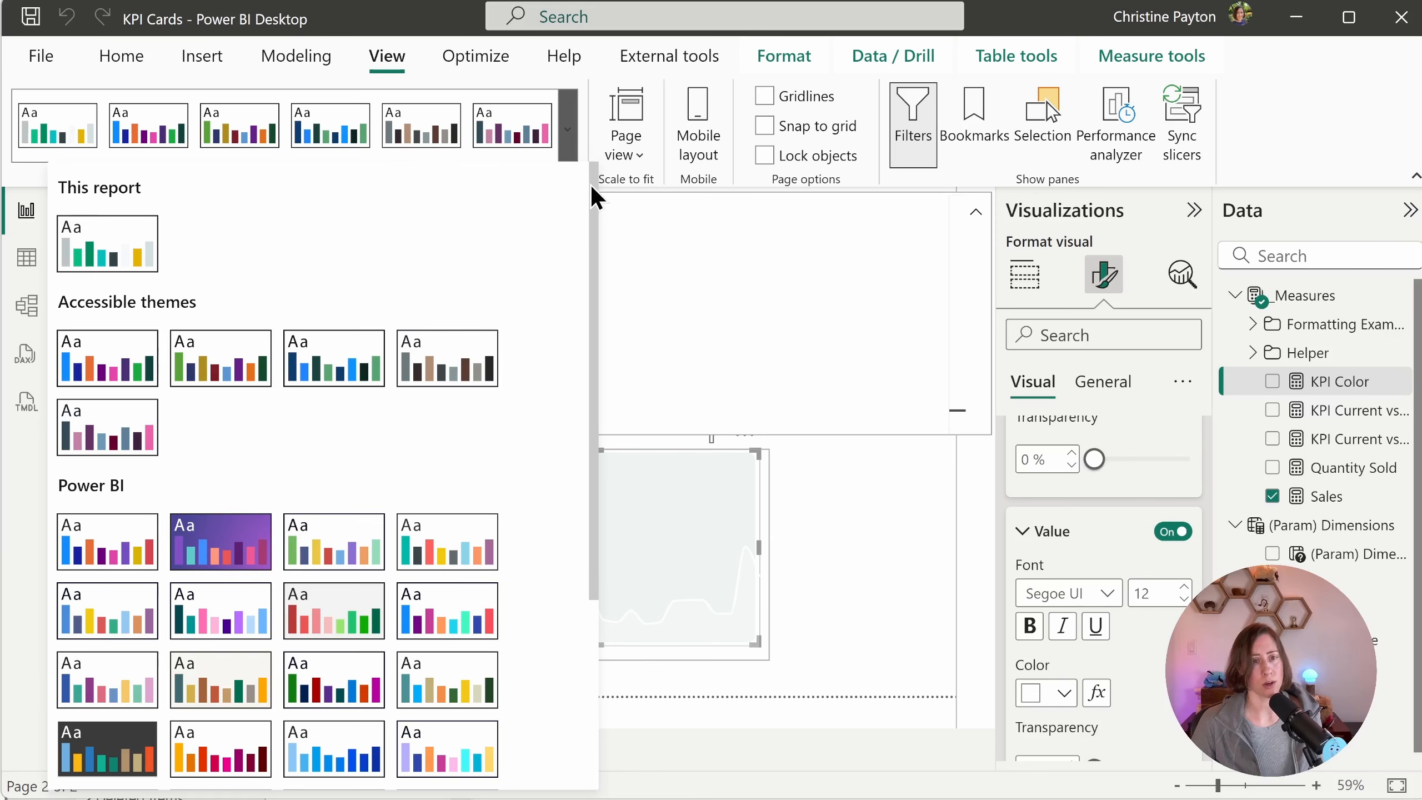
drag(591, 185, 583, 391)
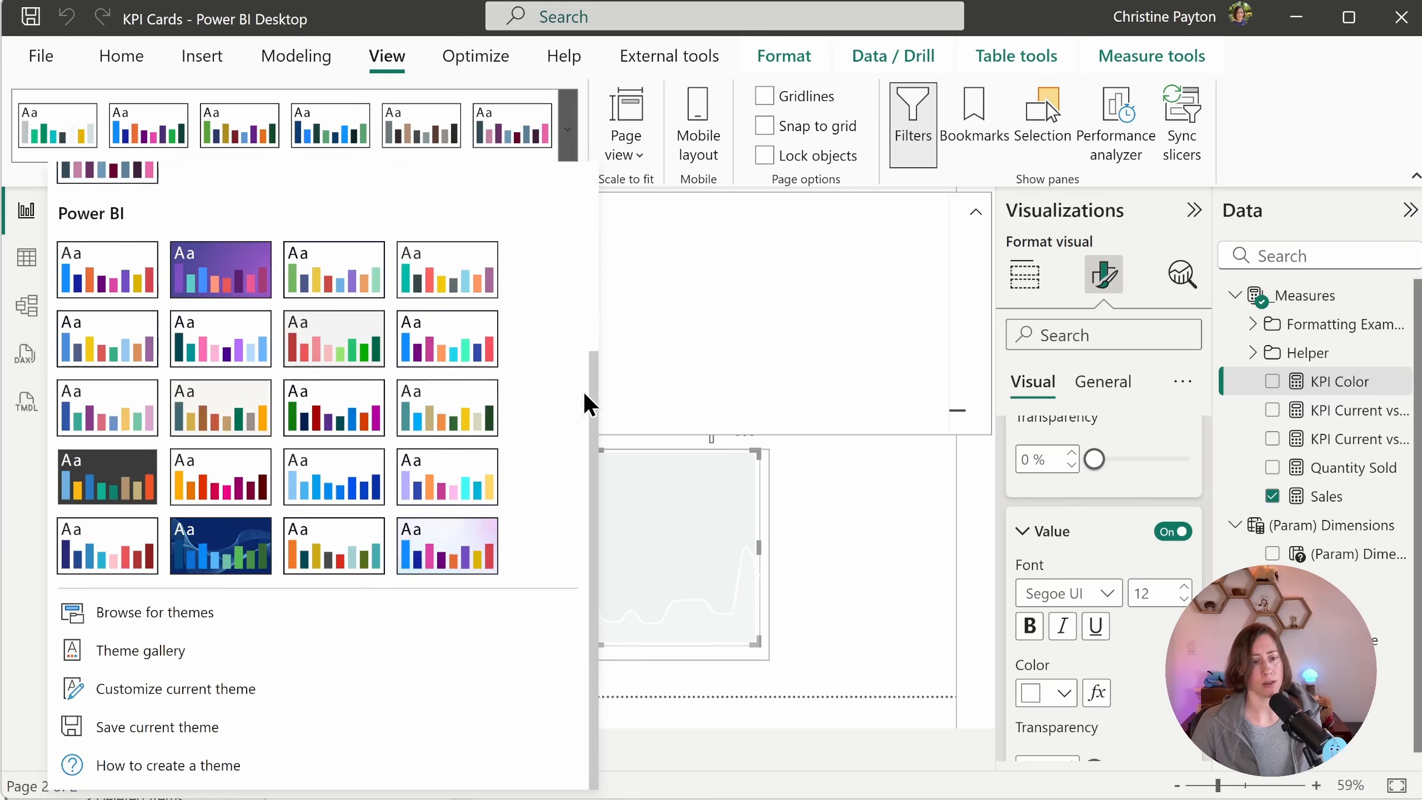
click(209, 693)
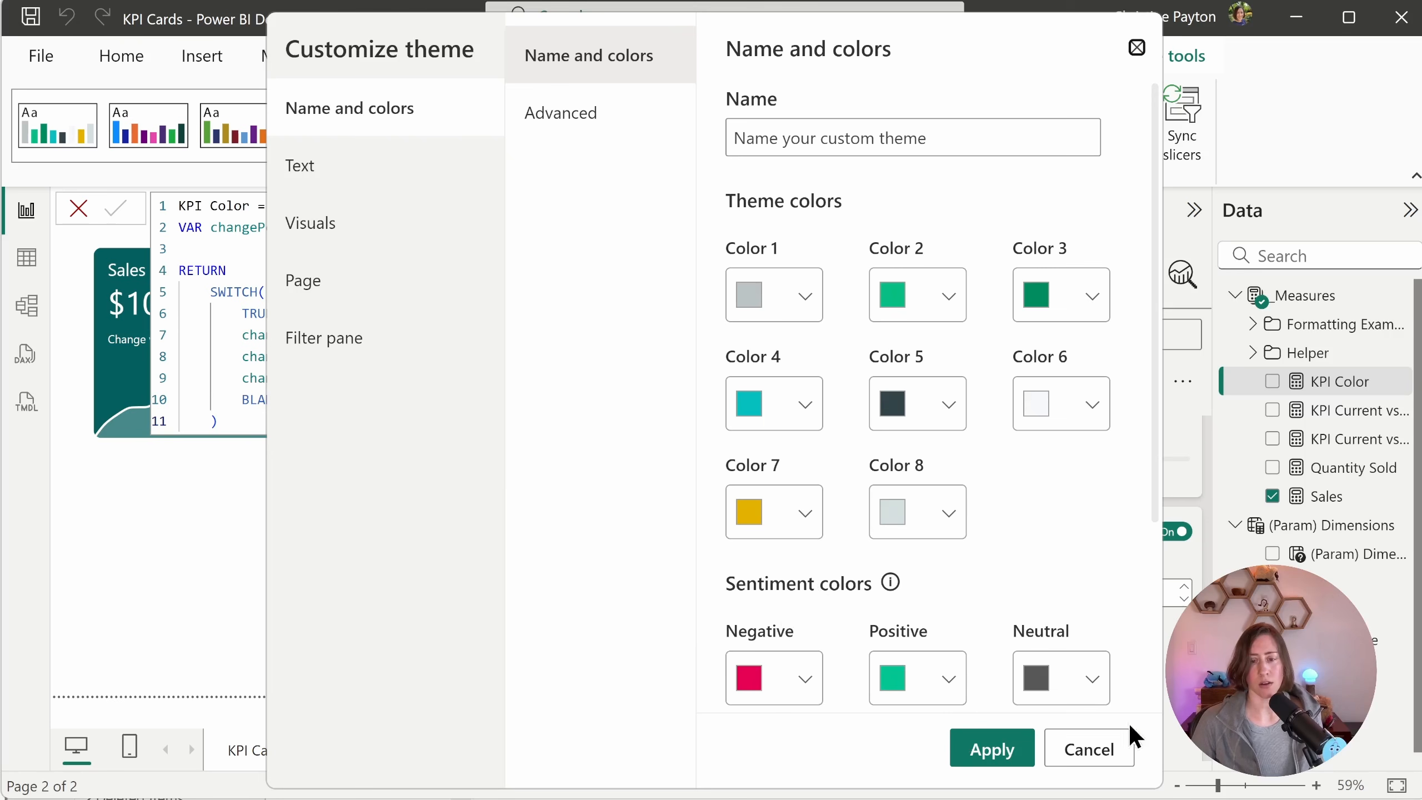
click(953, 685)
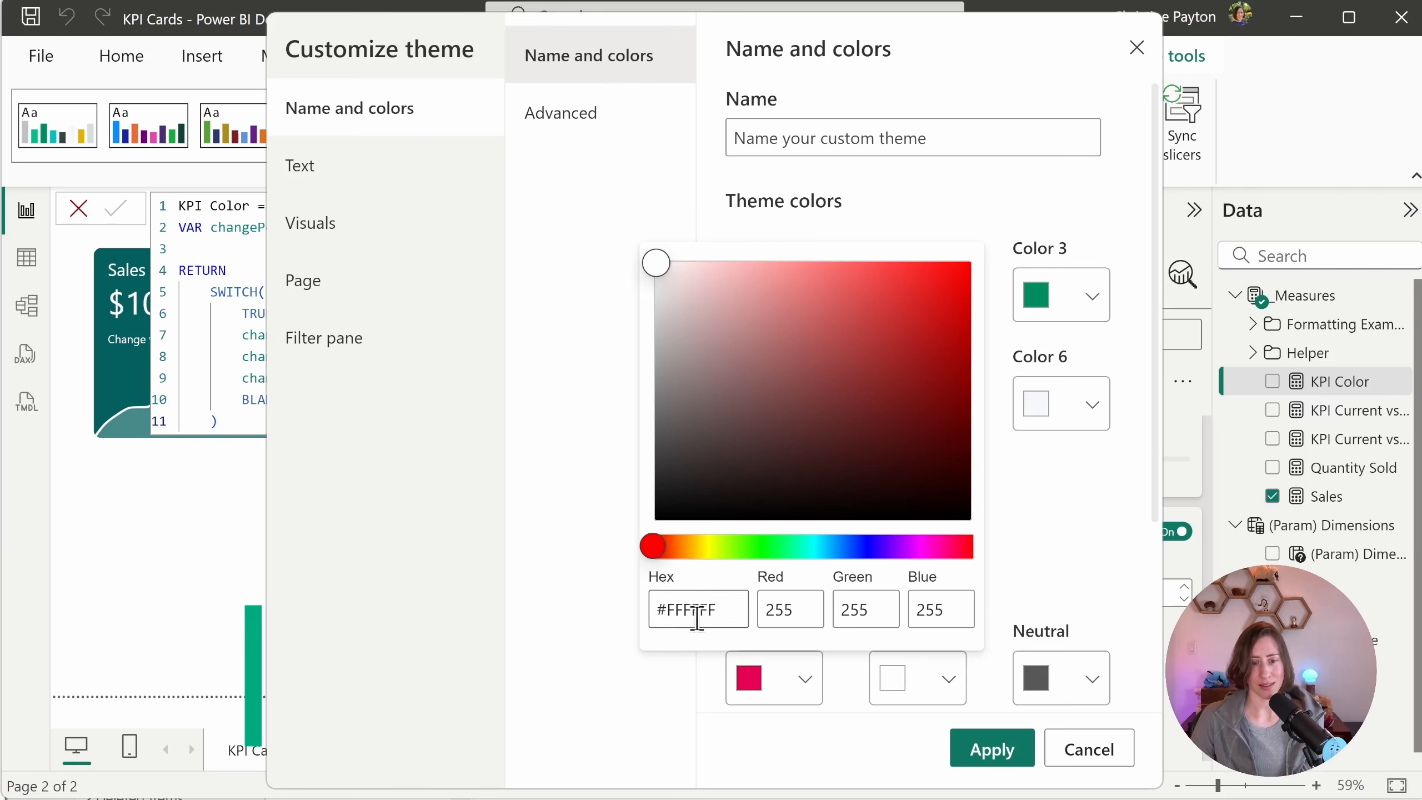
click(1063, 632)
click(1116, 753)
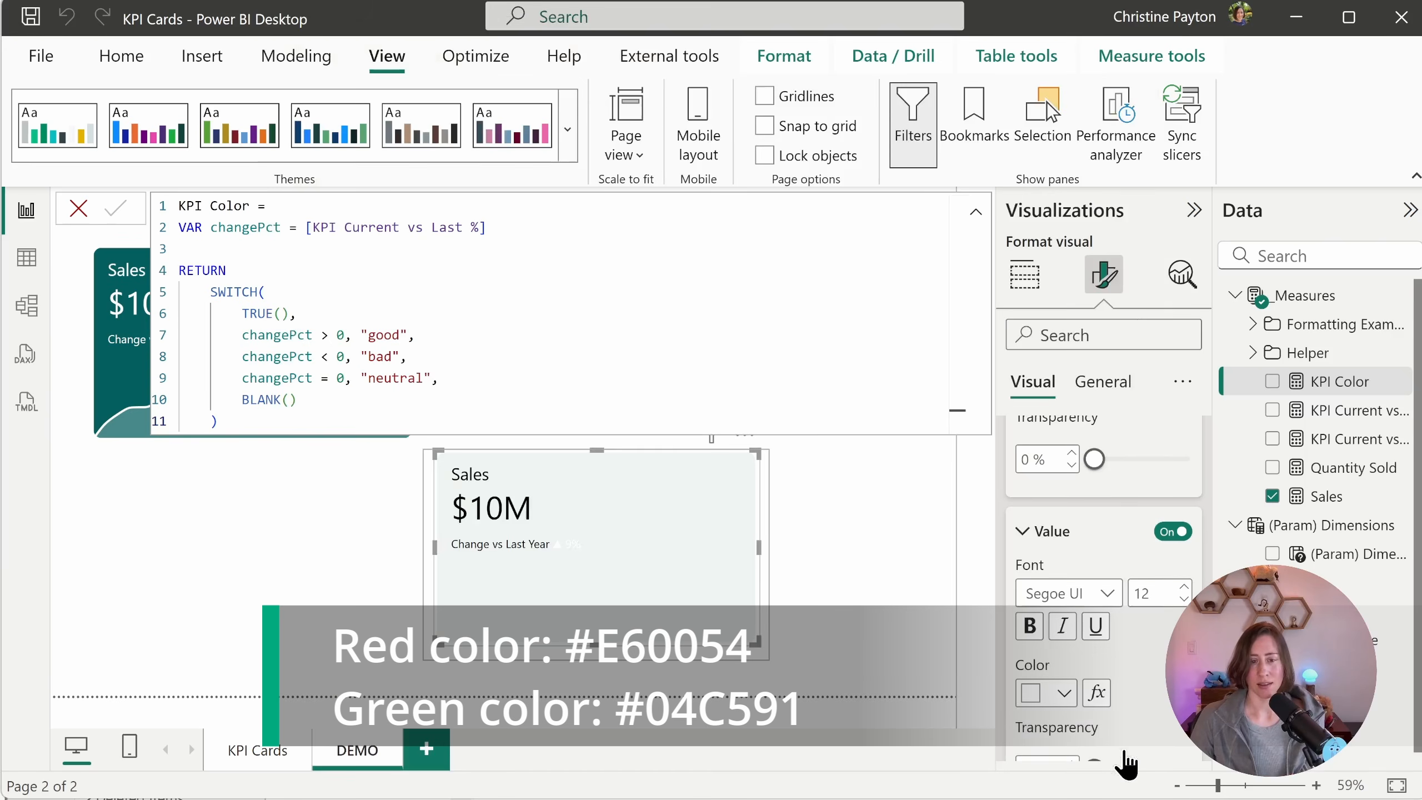
Step: Open conditional formatting for the color of the change value in the light Sales card's reference label
click(821, 564)
click(549, 477)
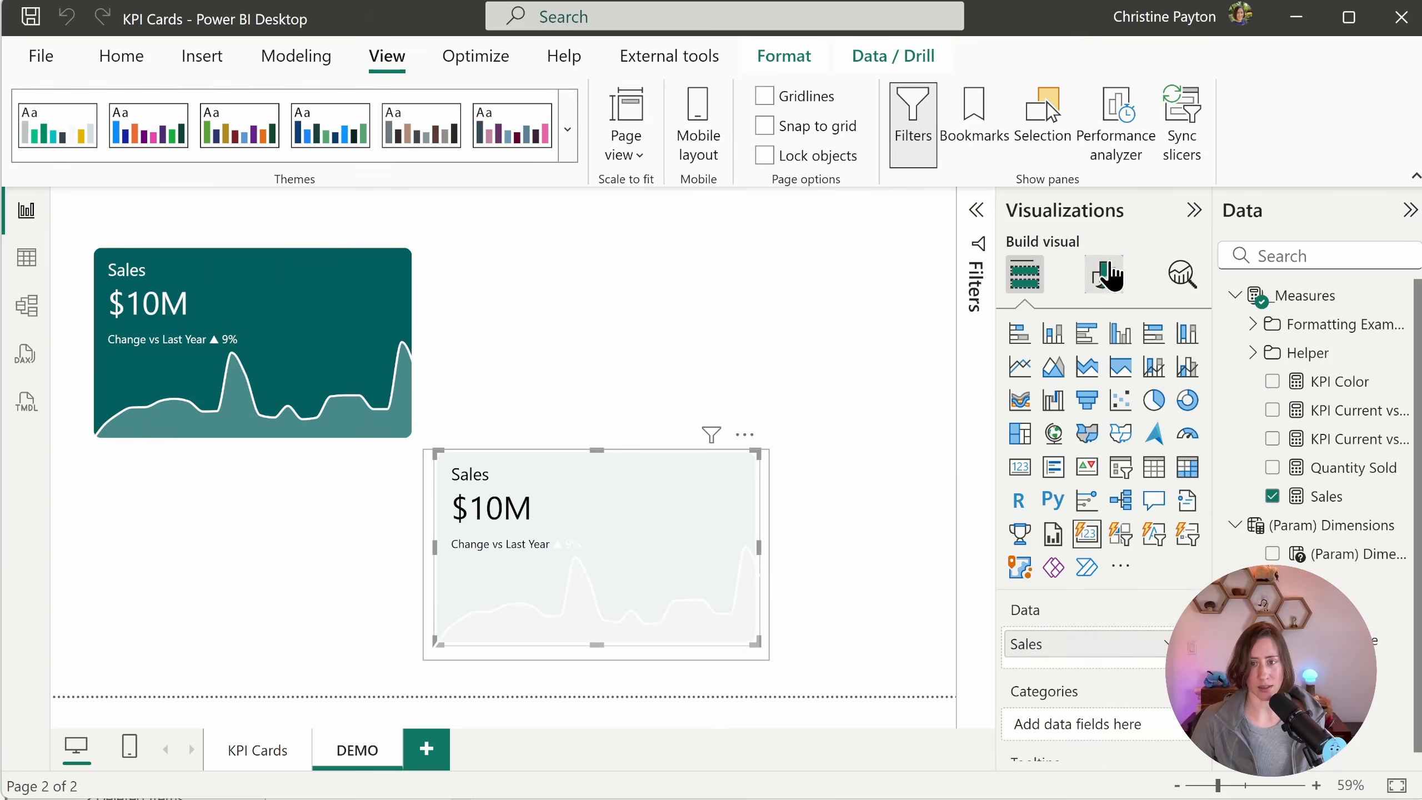
click(1104, 275)
click(1096, 635)
scroll(1140, 558, down, 5)
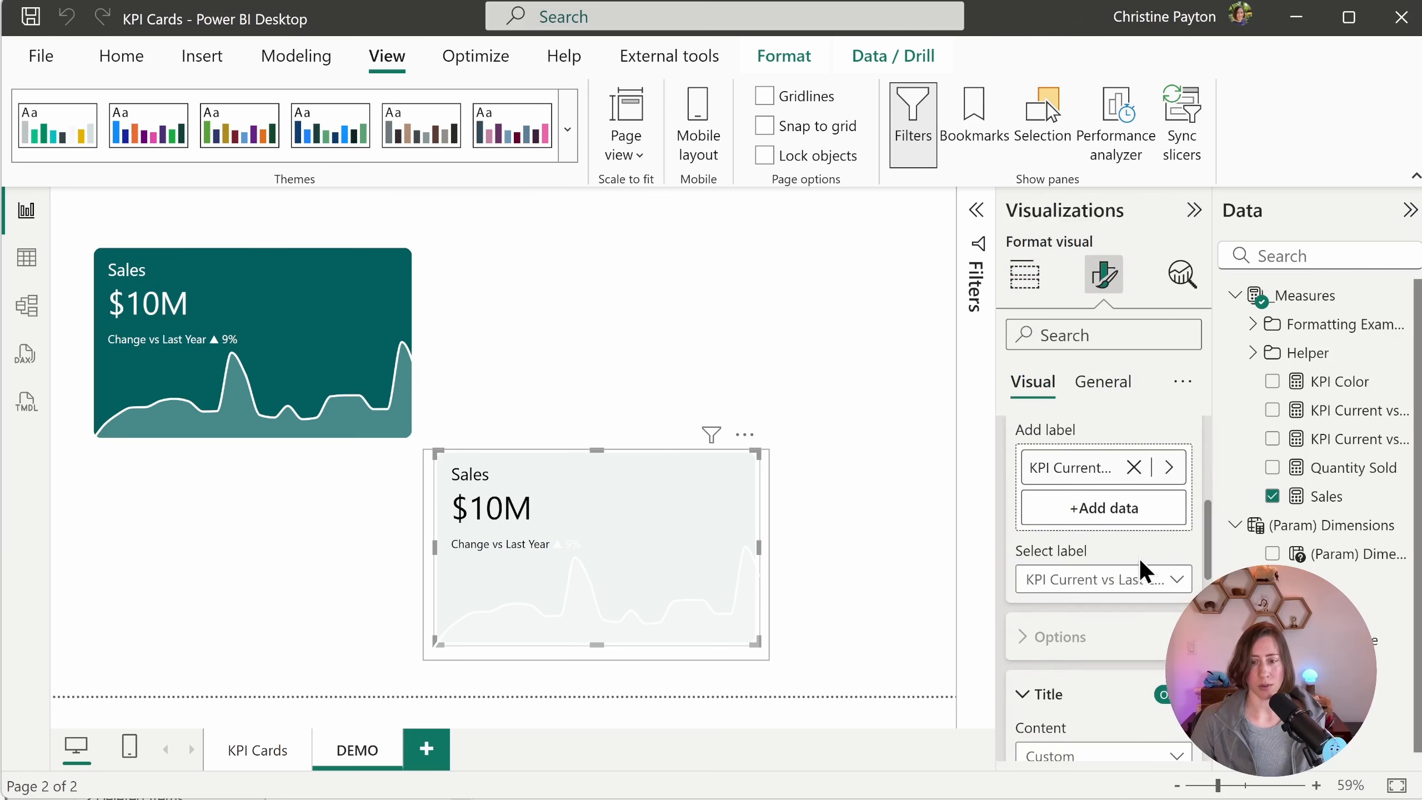
scroll(1097, 459, up, 2)
scroll(1170, 546, down, 5)
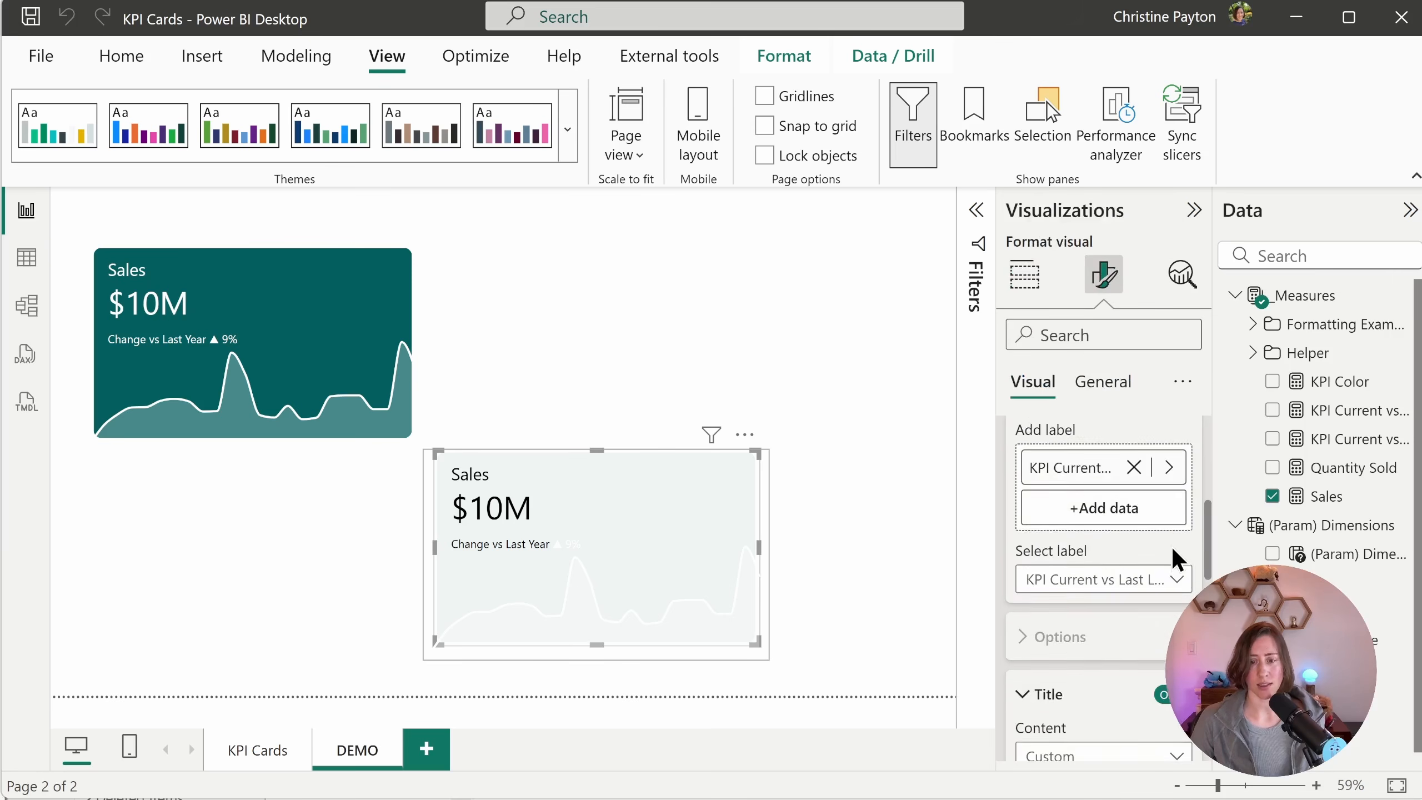
click(1070, 535)
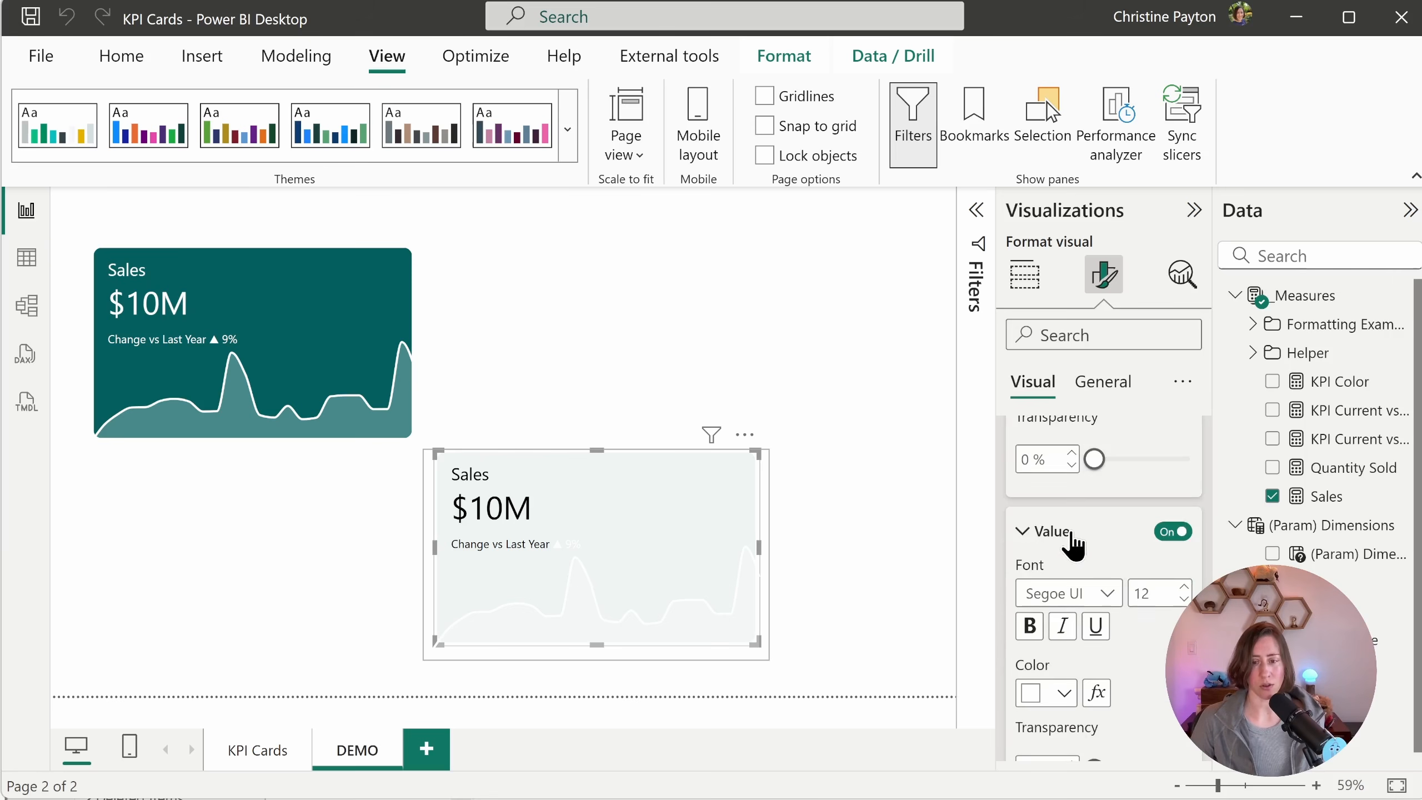
scroll(1072, 551, down, 2)
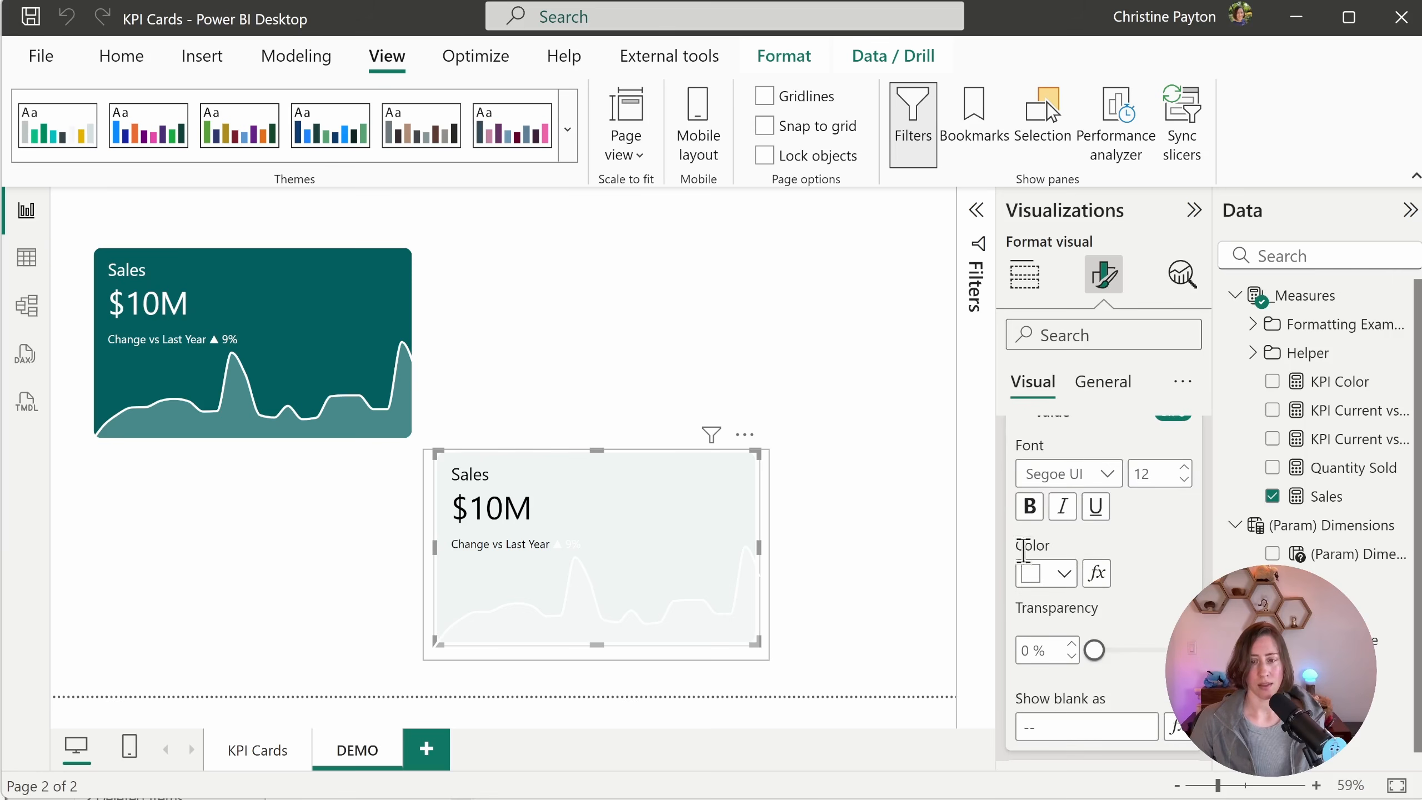
click(1103, 578)
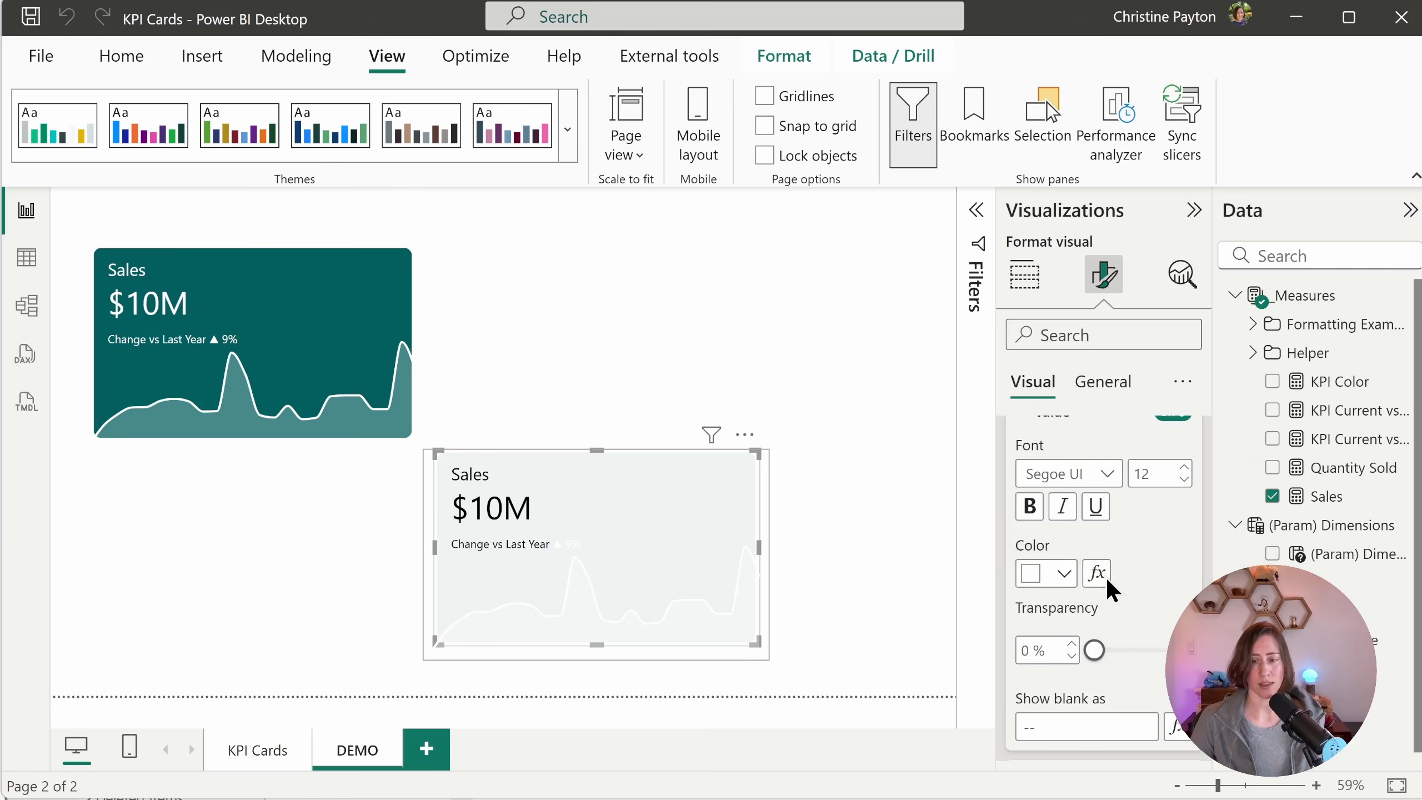
Step: Format the change value's color by Field value, based on the KPI Color measure from the _Measures table
click(472, 150)
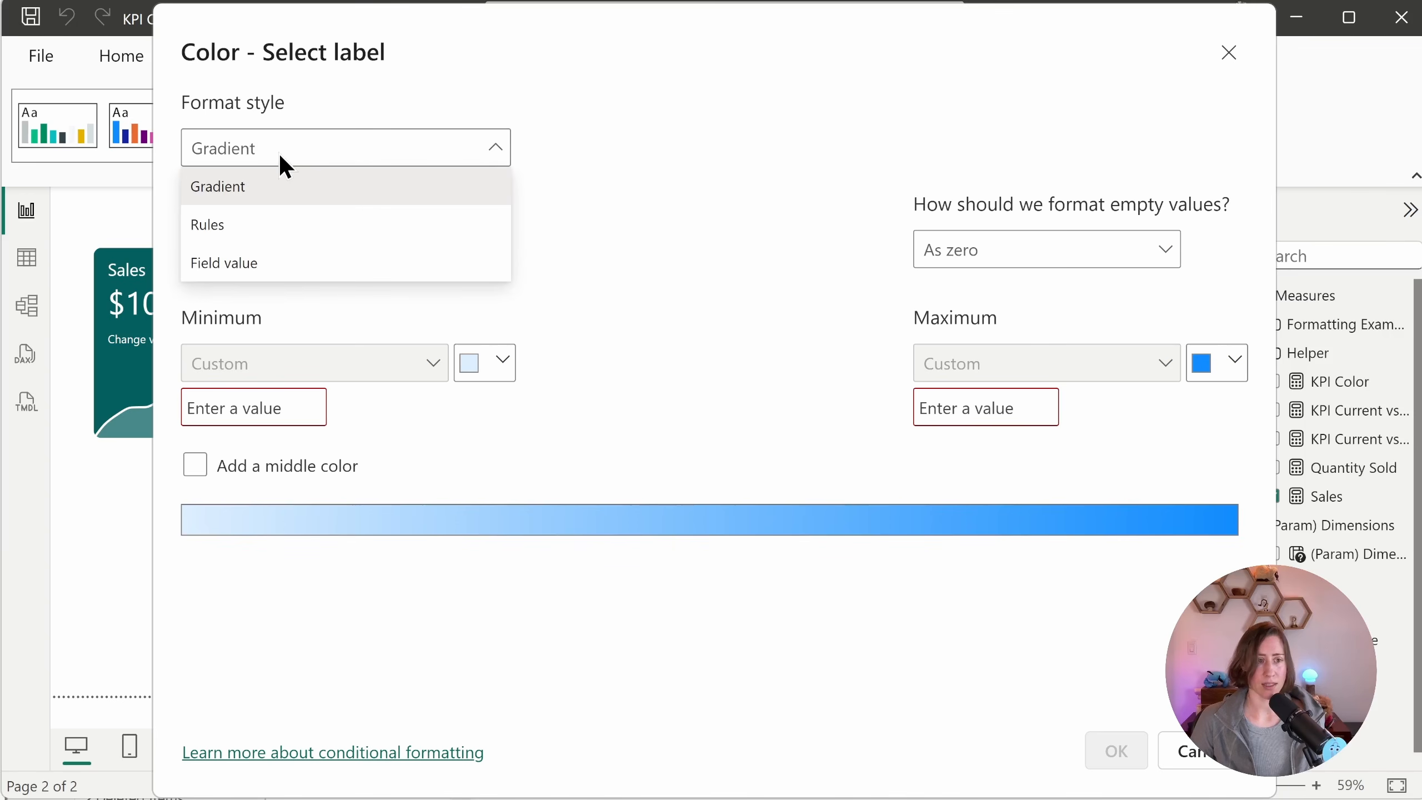
click(217, 264)
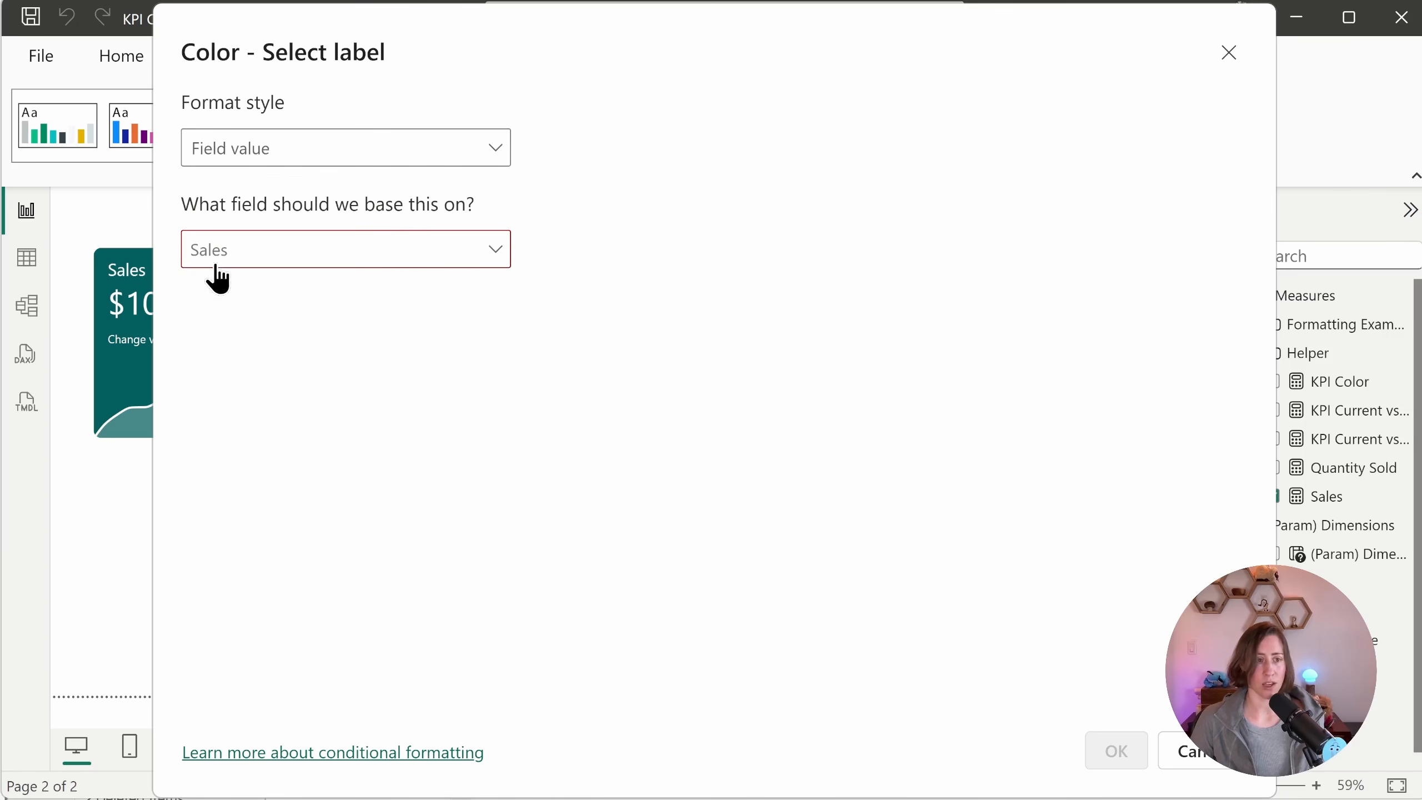
click(499, 252)
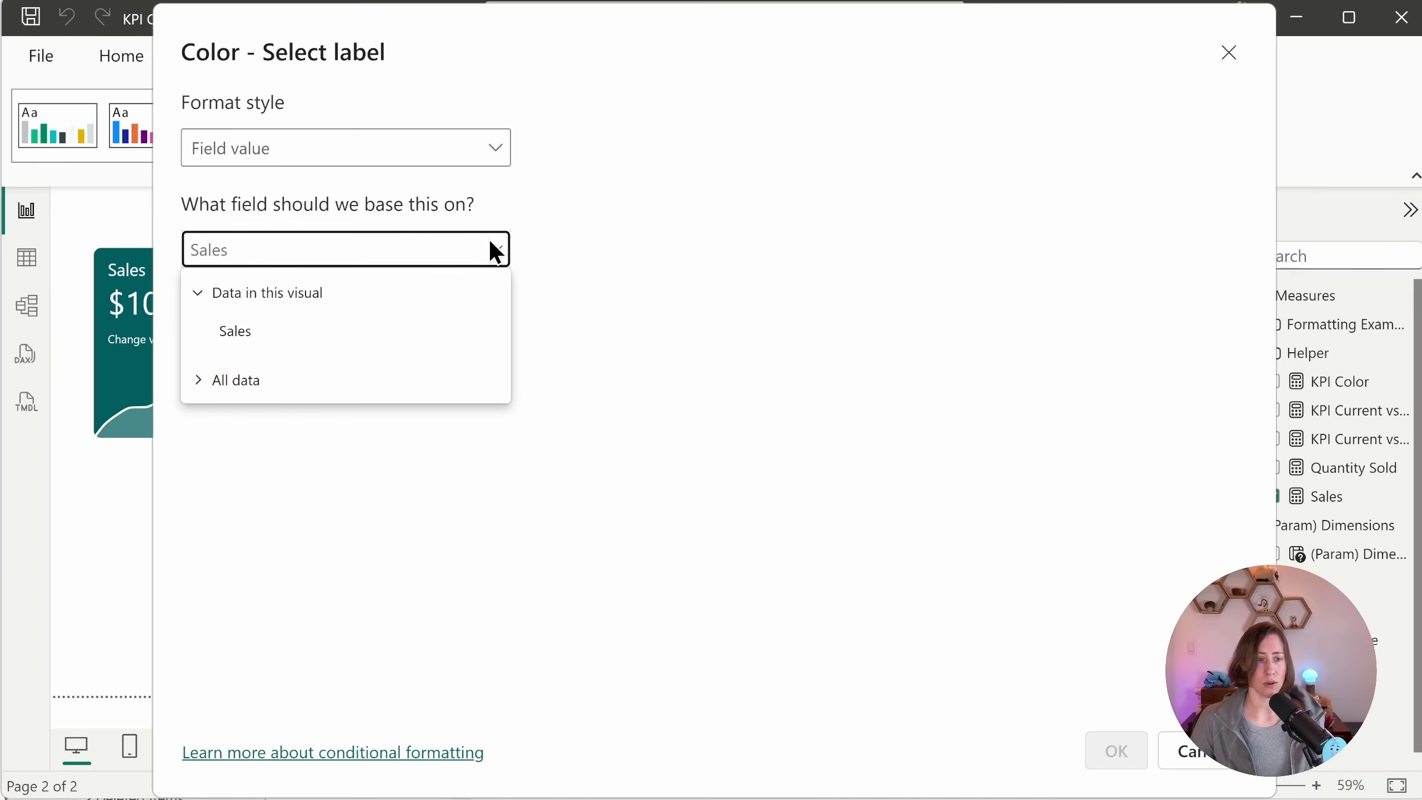
click(197, 386)
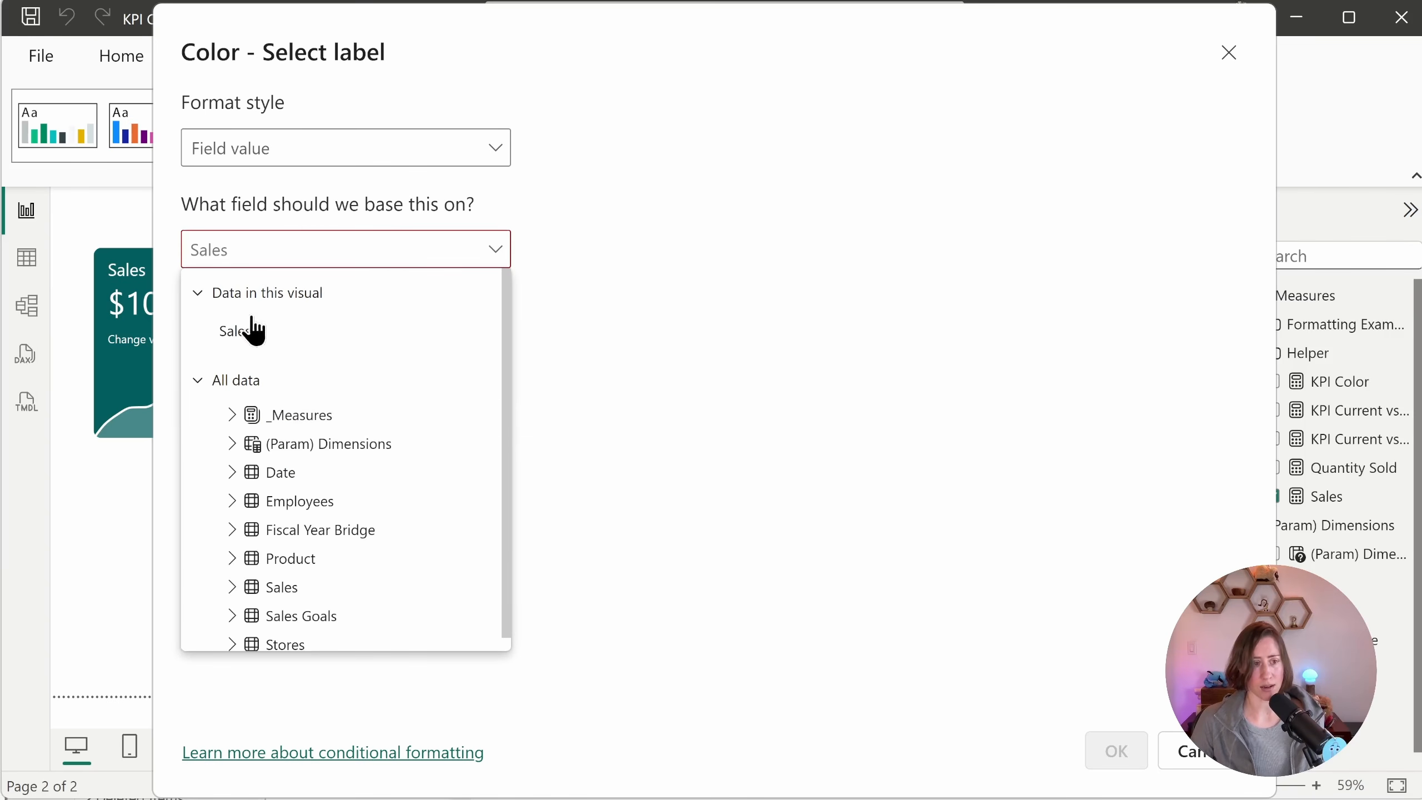
click(231, 414)
click(392, 501)
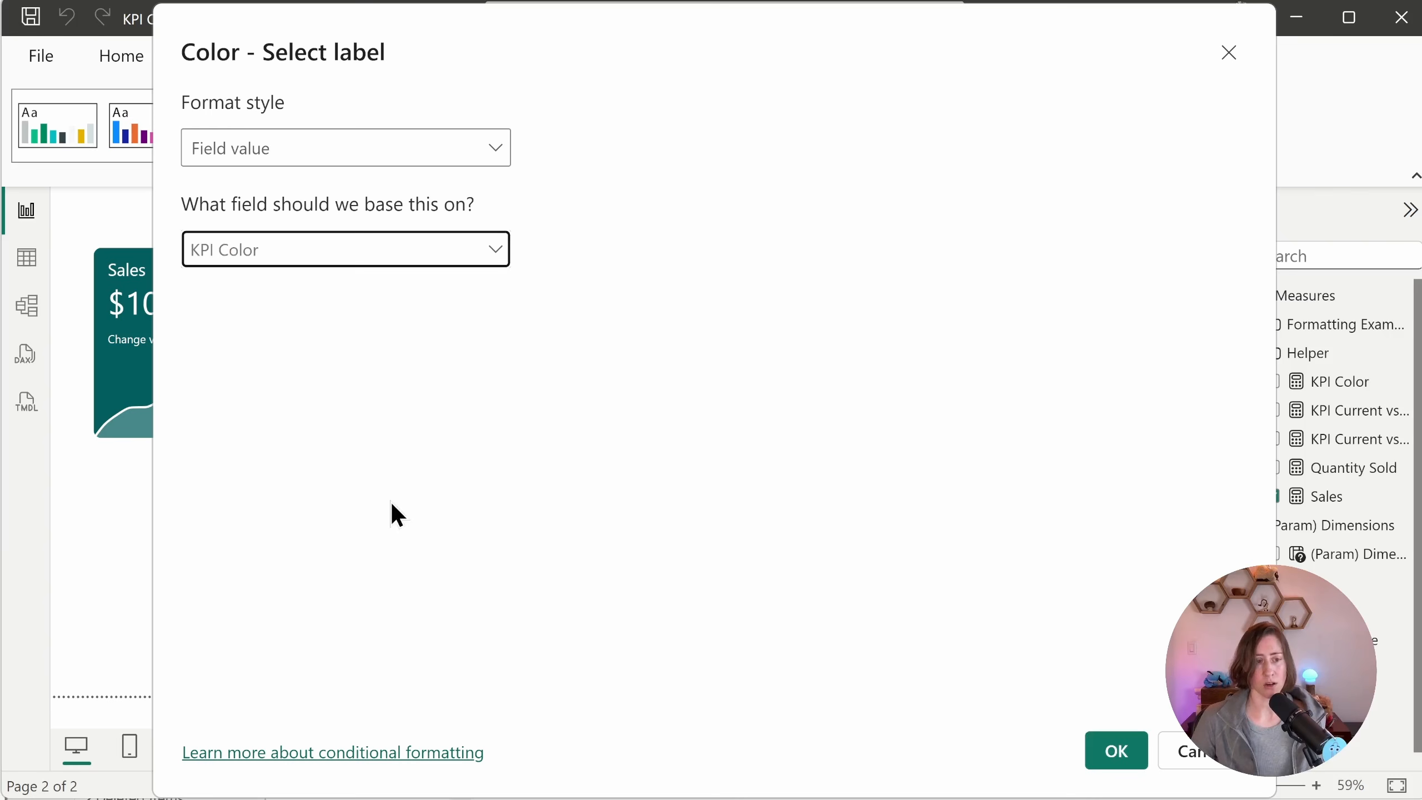
click(1114, 750)
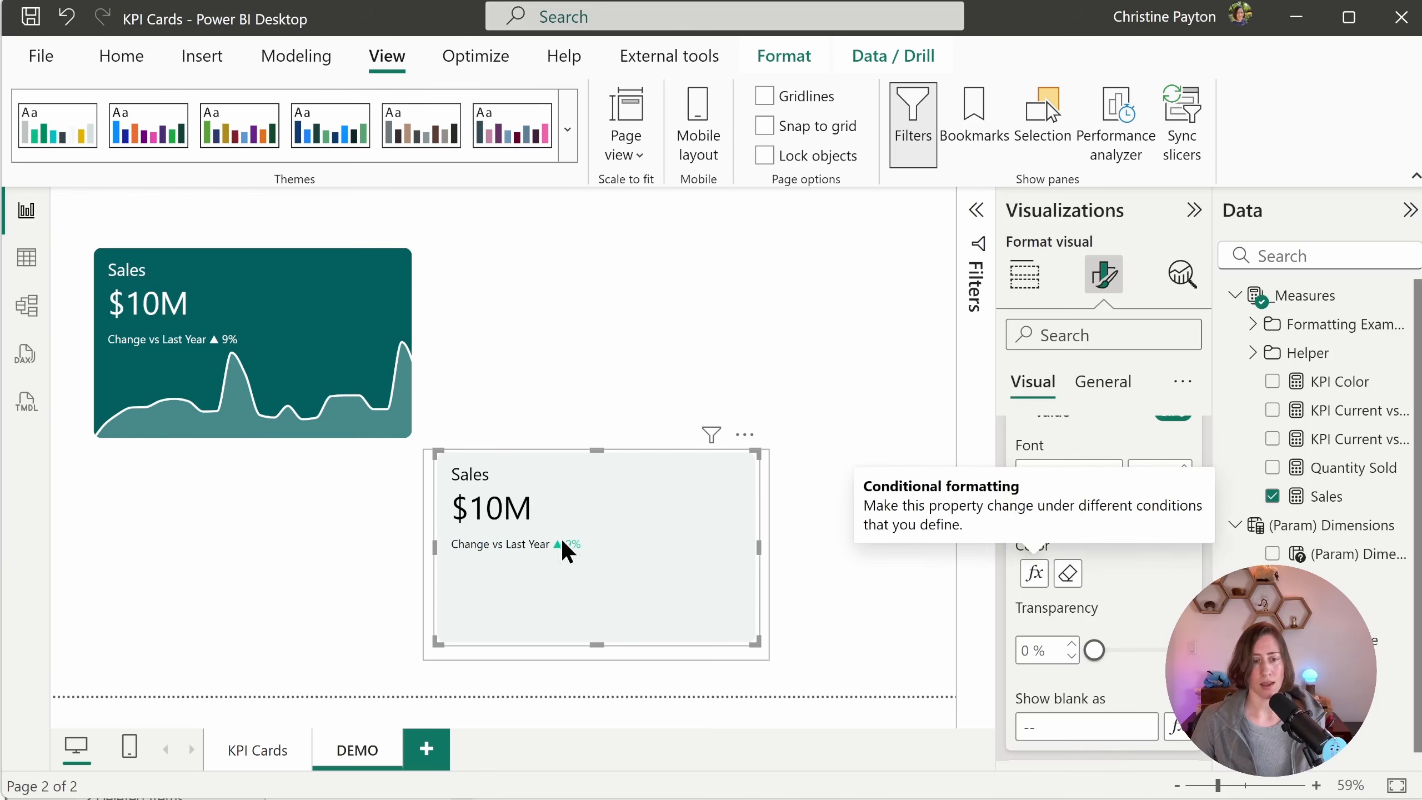
click(801, 626)
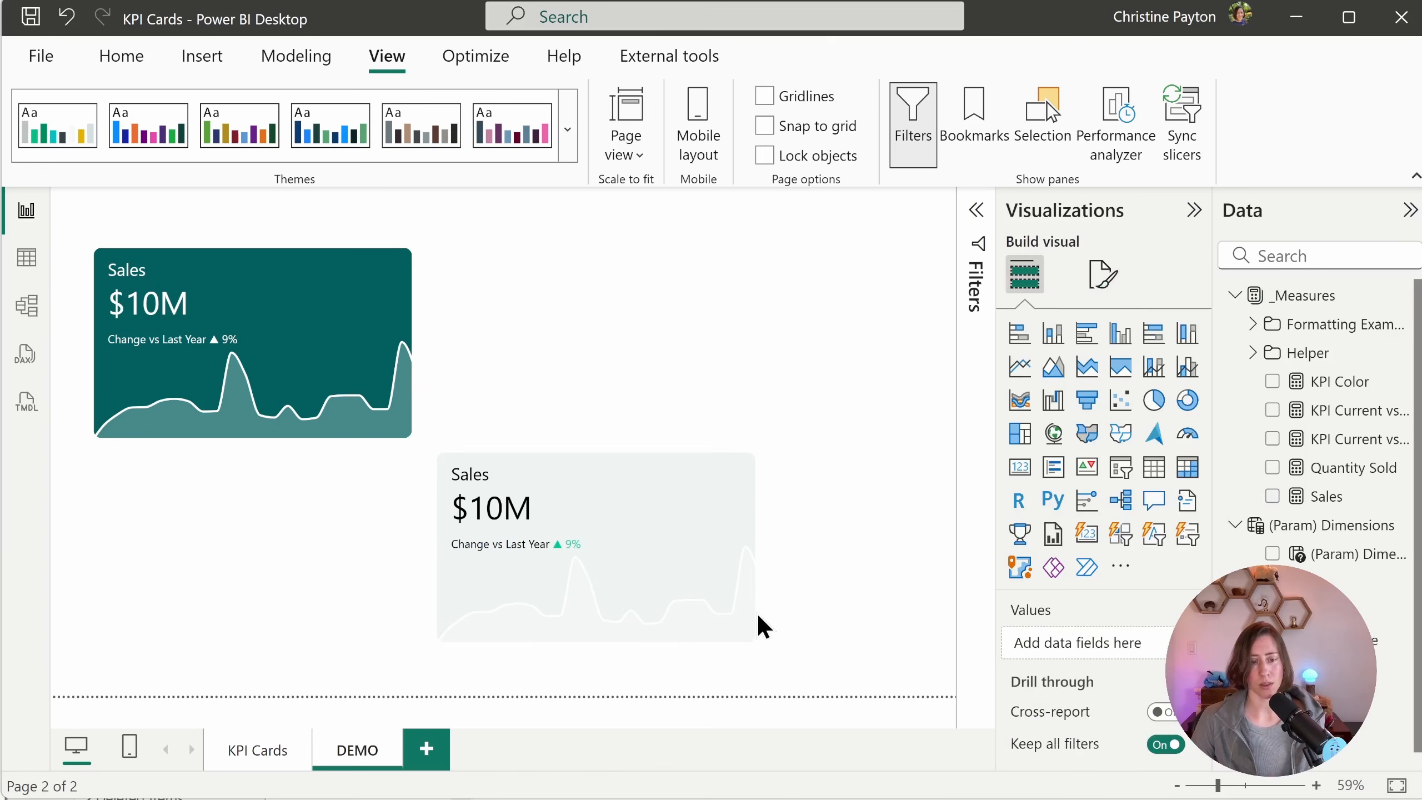
Step: Set the line color of the light card's sparkline to black
click(674, 564)
click(674, 567)
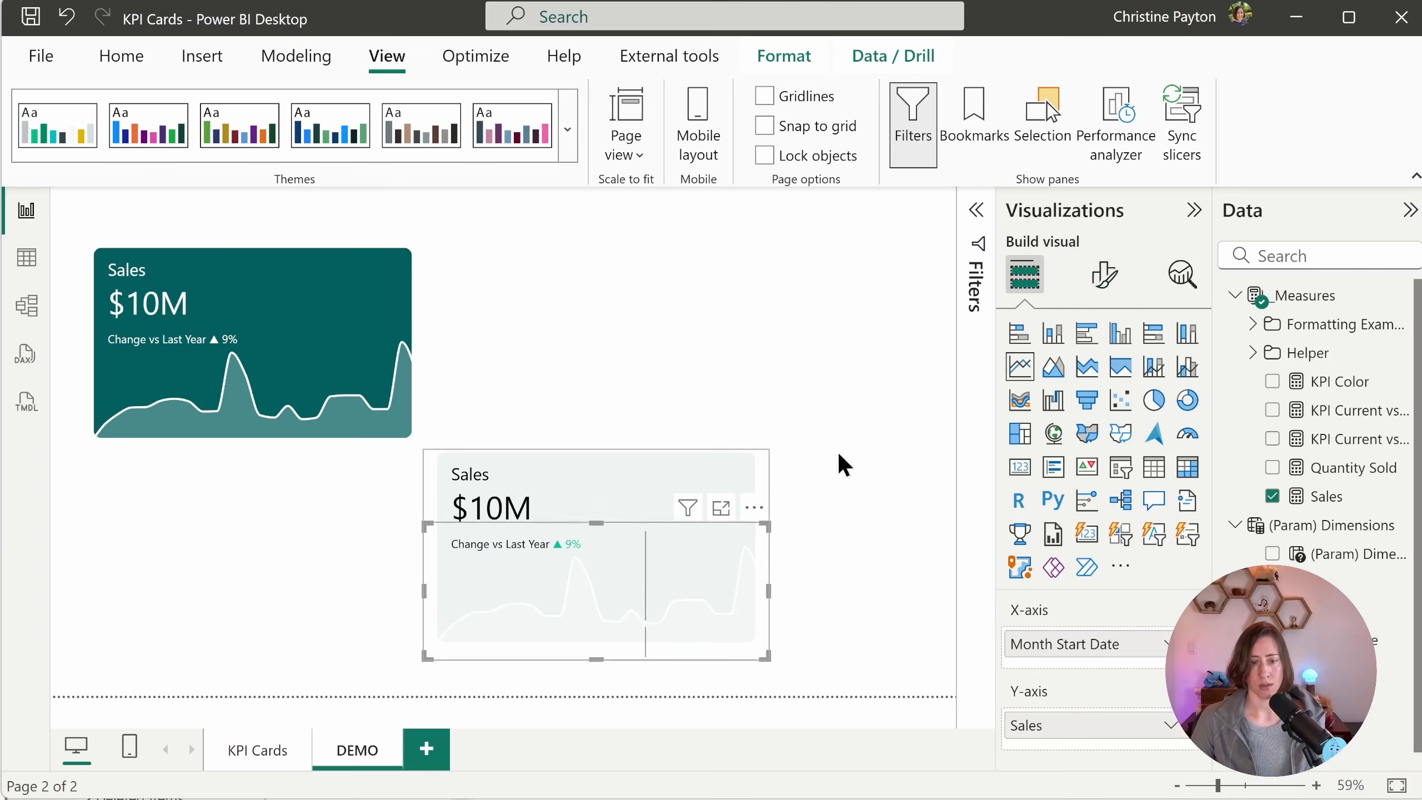
click(1103, 275)
scroll(1100, 518, down, 5)
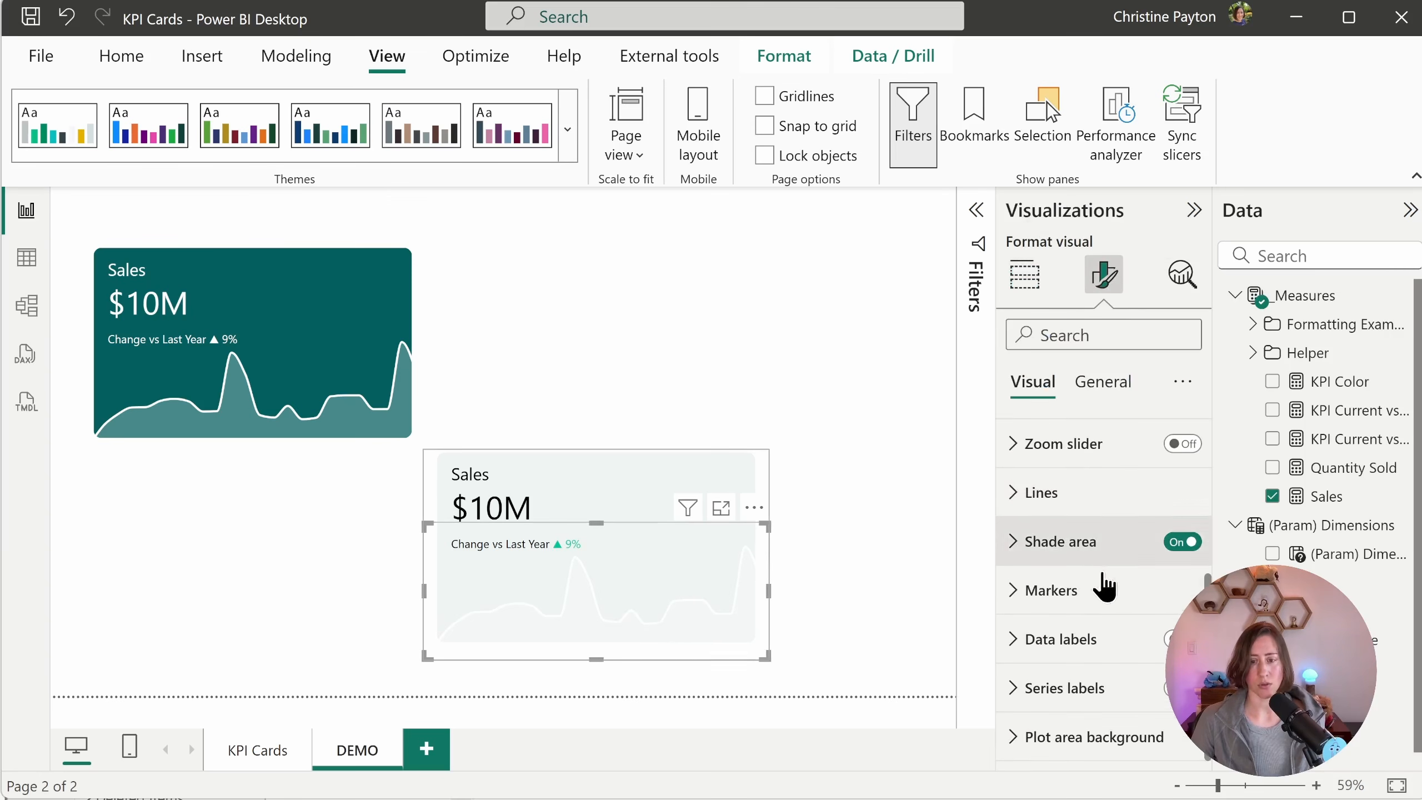
click(1086, 504)
scroll(1085, 559, down, 5)
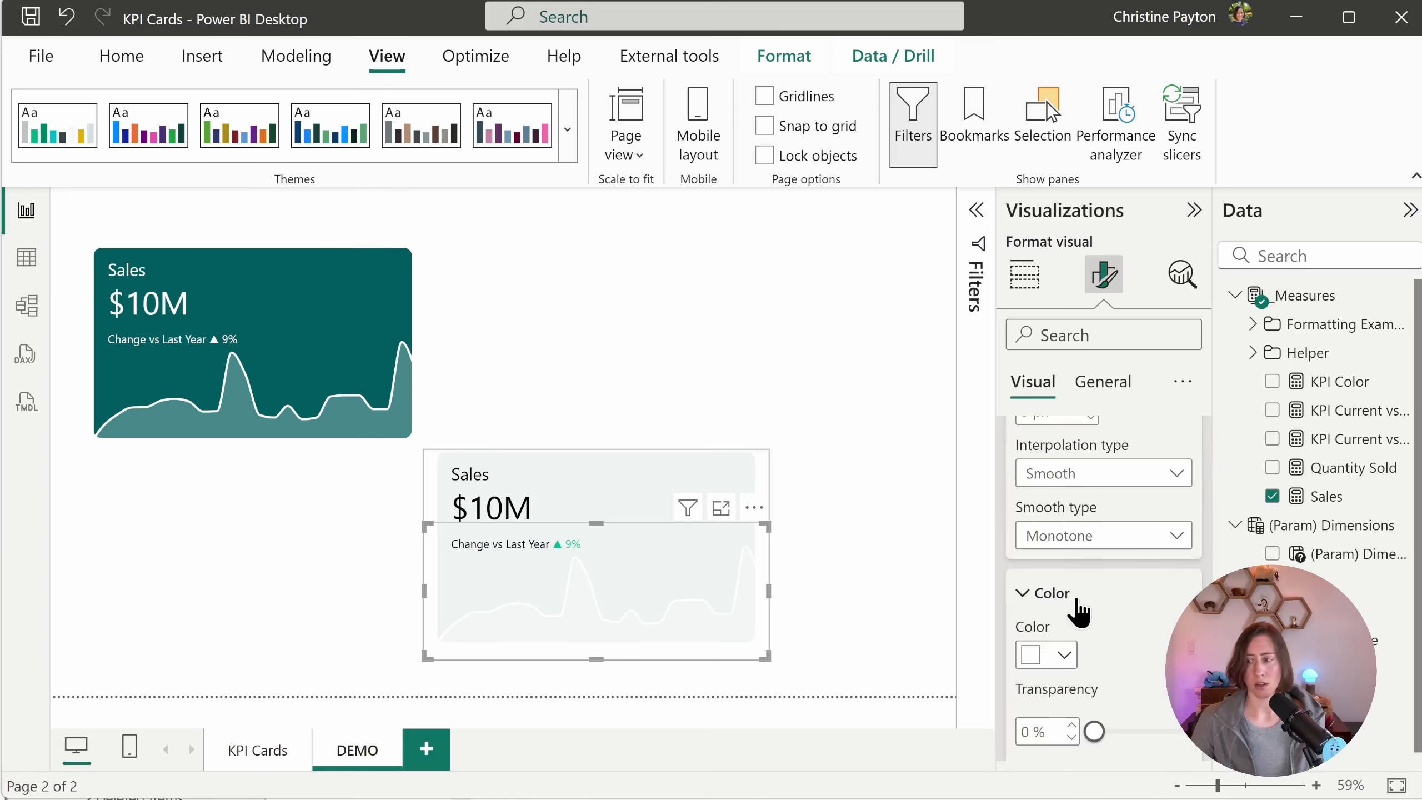
scroll(1074, 604, down, 2)
click(1063, 533)
click(1042, 436)
Step: Stop the light sparkline's shade area from matching the line color and set its area transparency to 0%
scroll(1001, 560, down, 4)
click(1007, 548)
scroll(1130, 572, down, 2)
scroll(1152, 643, down, 2)
drag(1162, 689, 1185, 690)
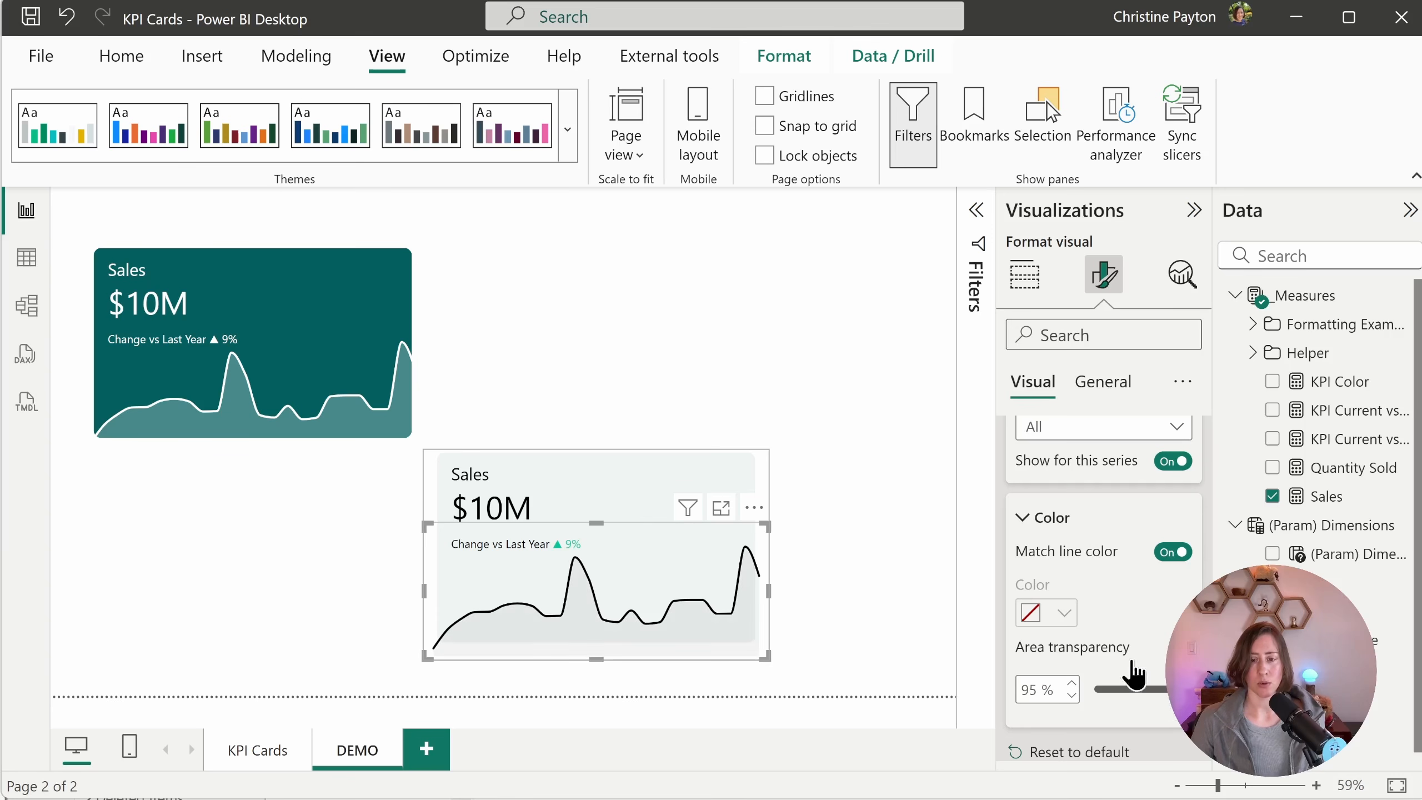
click(1173, 551)
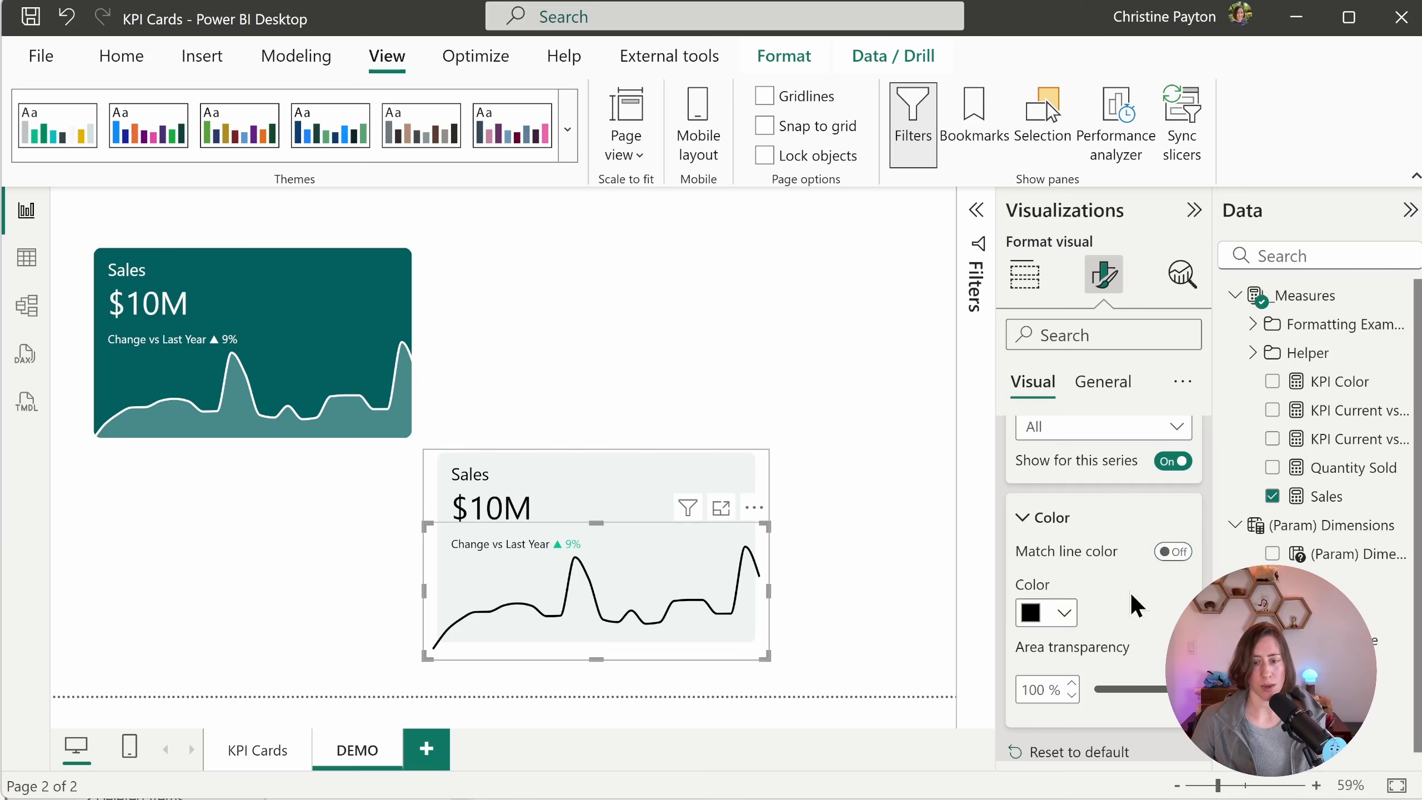
drag(1196, 689, 1092, 690)
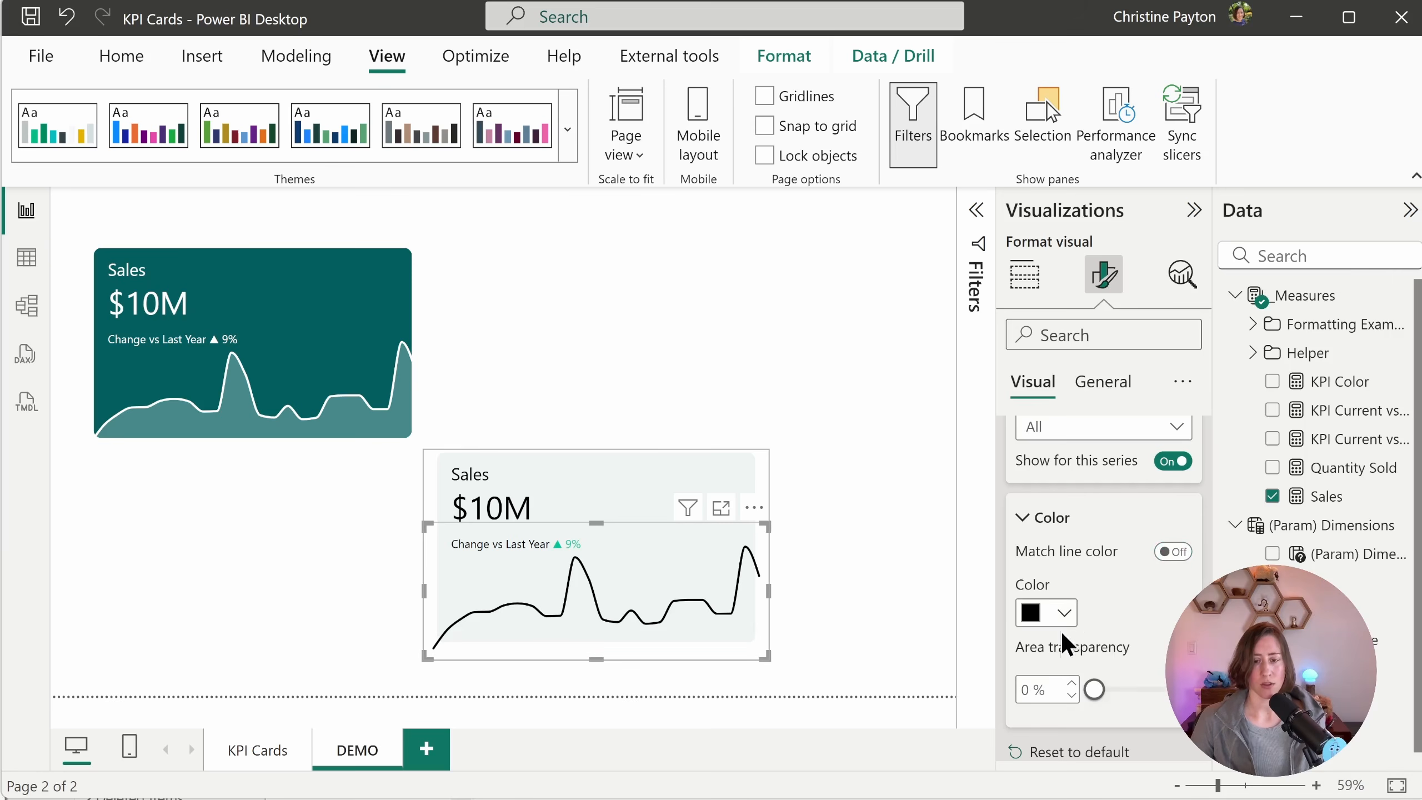
Step: Set the light sparkline's shade area to the custom pale gray-blue color #DDE5E7
click(1063, 612)
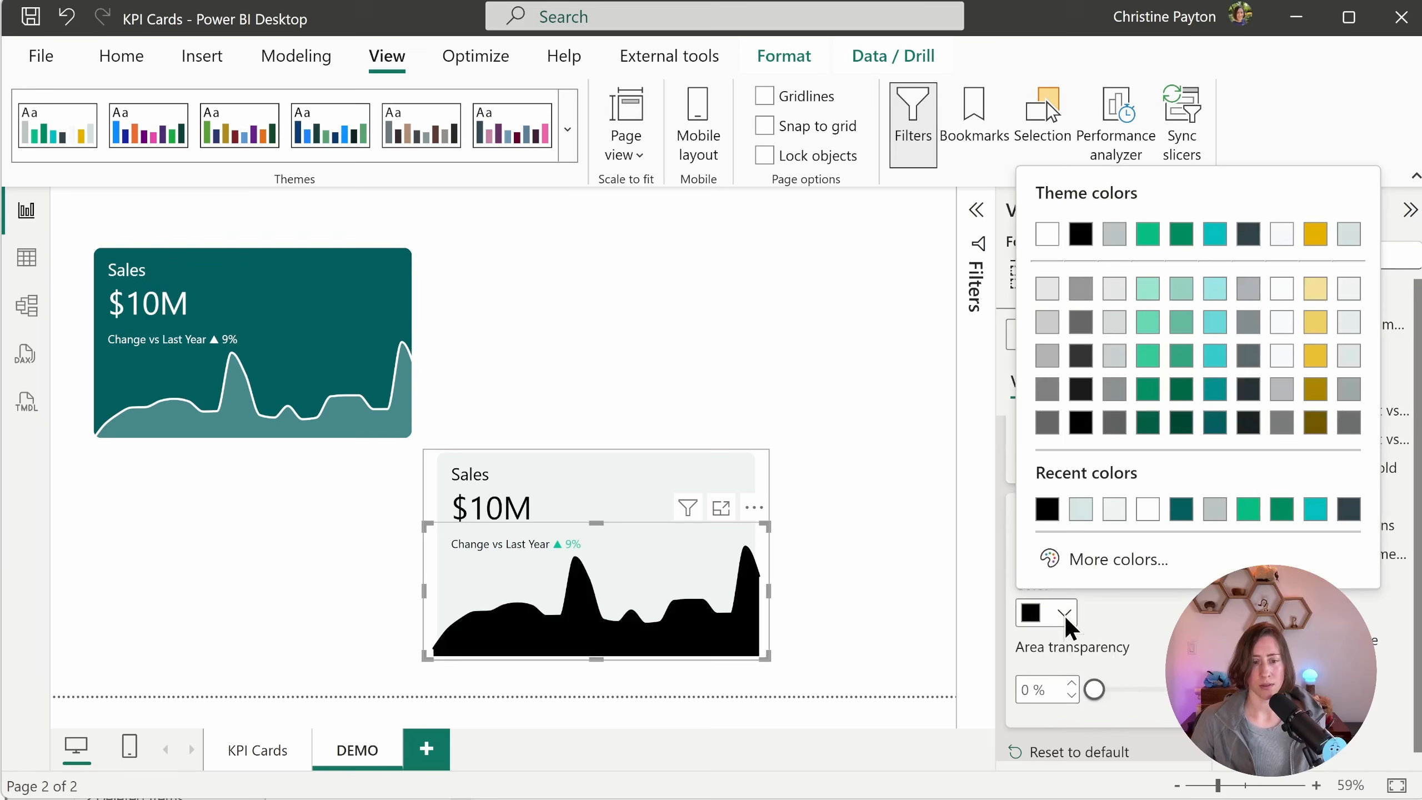
click(1105, 561)
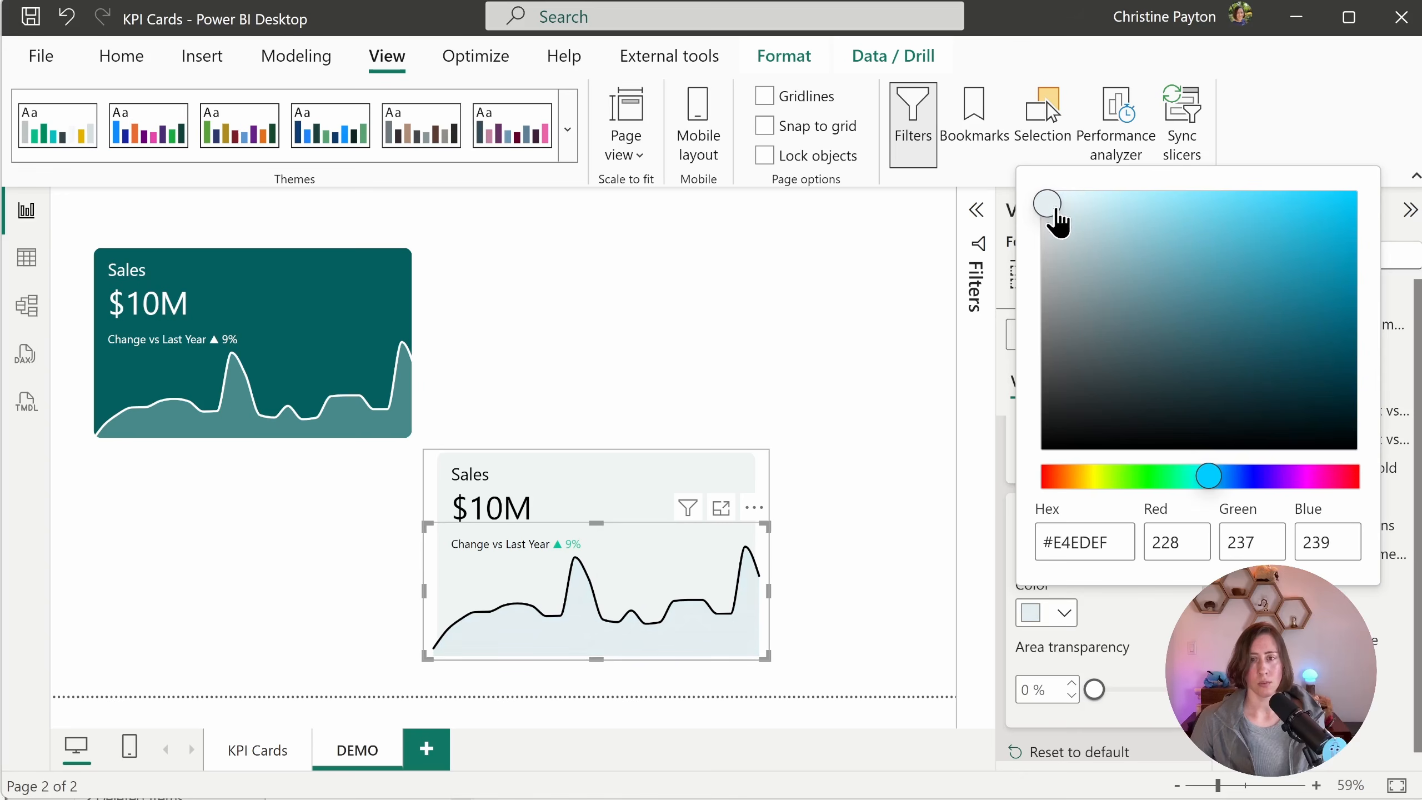
drag(1055, 208, 1055, 215)
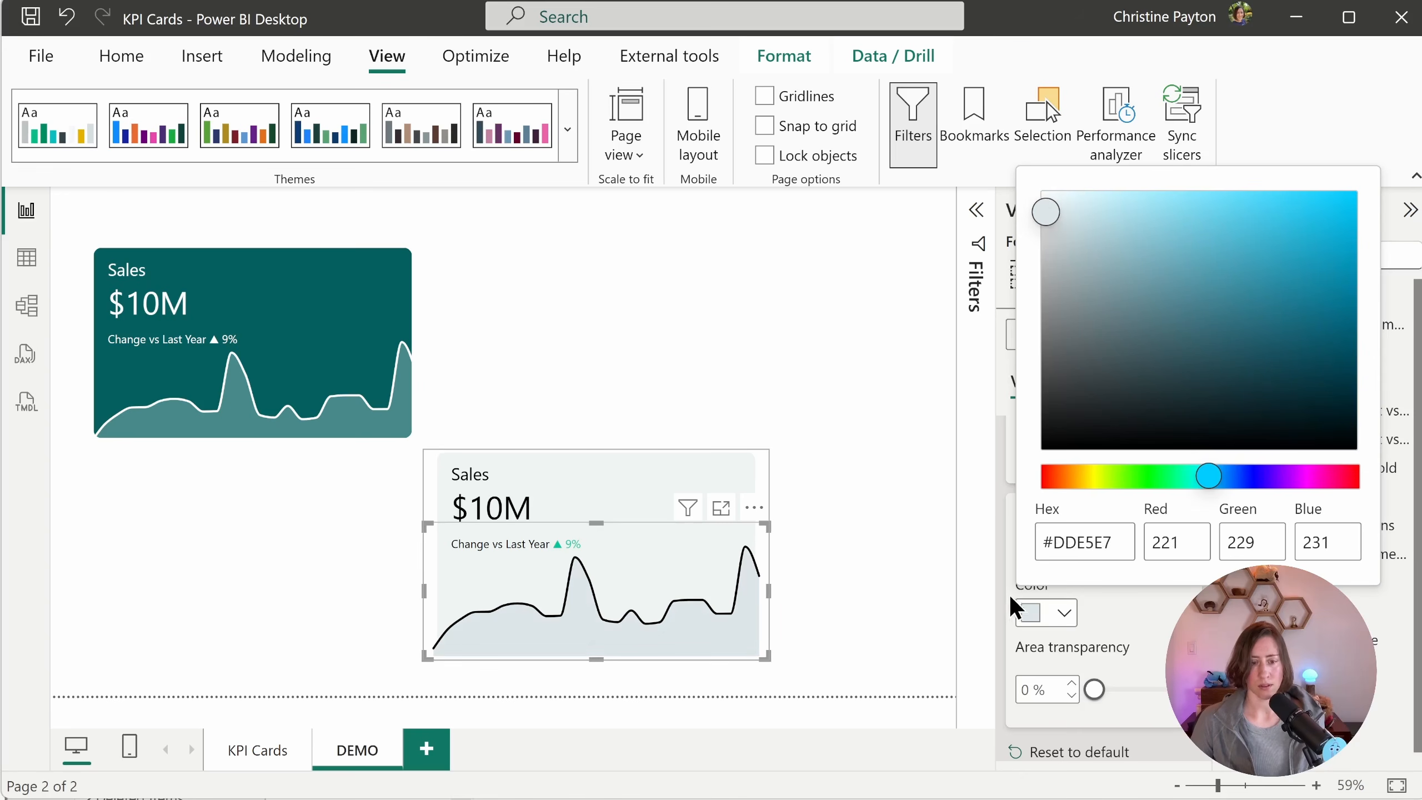
click(1006, 752)
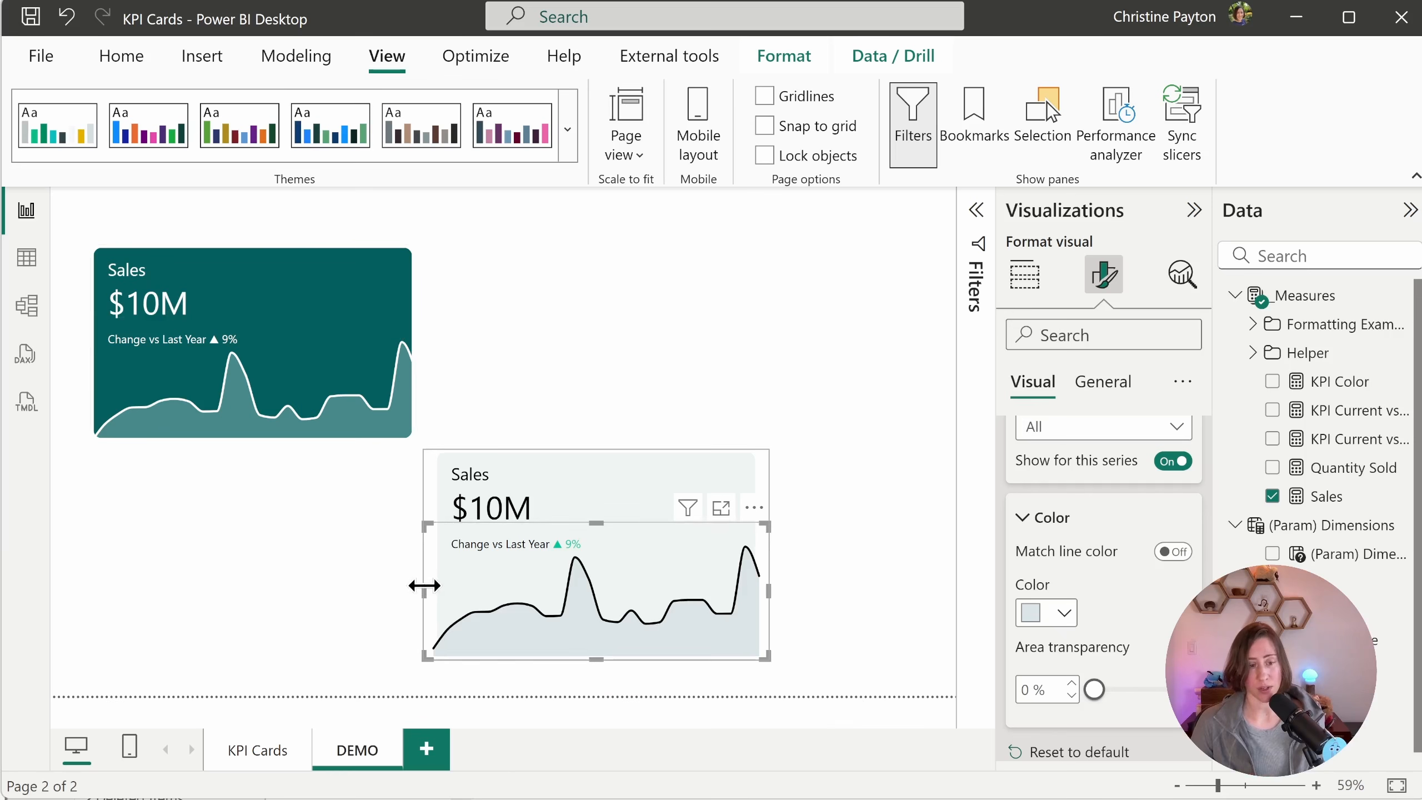
Step: Narrow and reposition the light sparkline so it sits inside the edges of its card
drag(425, 586, 444, 585)
drag(754, 583, 749, 574)
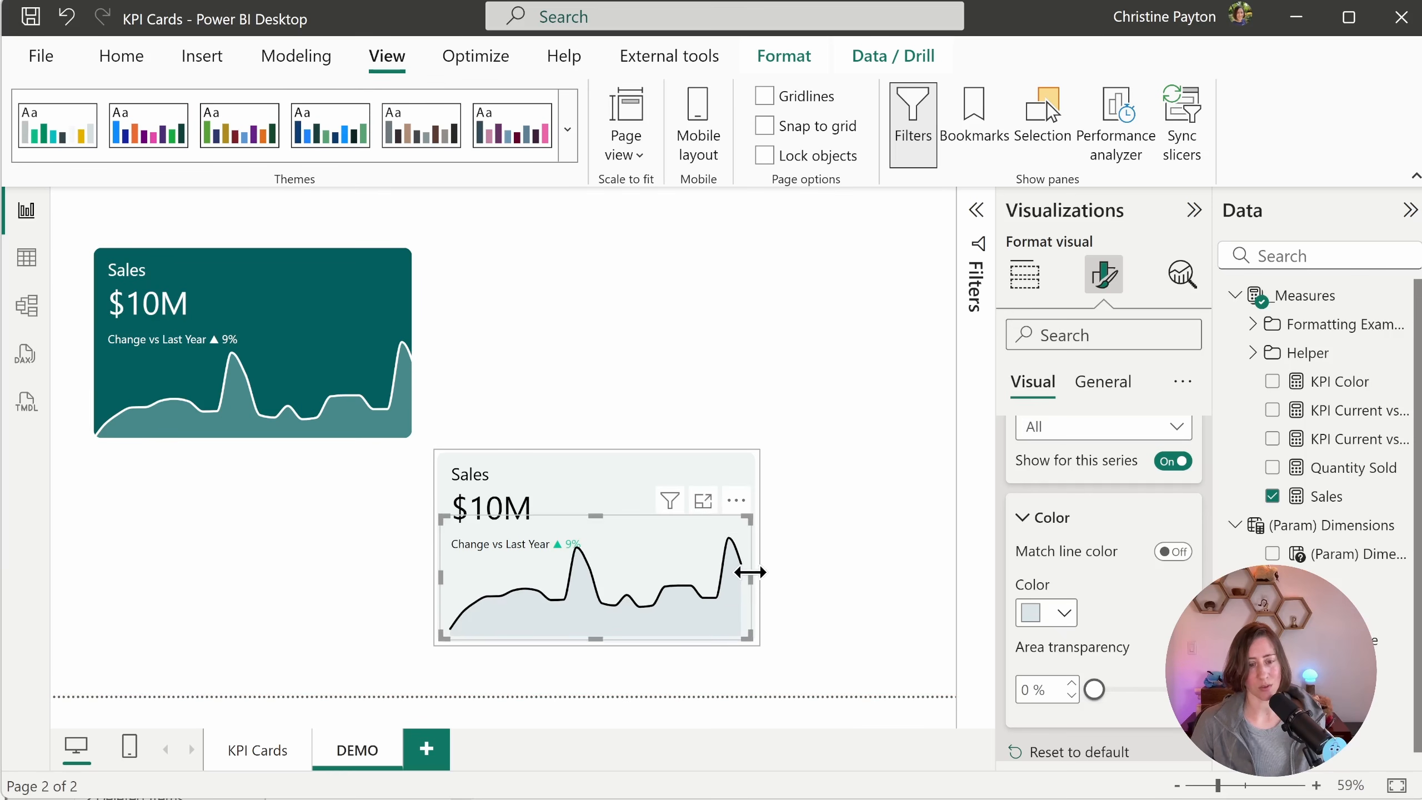
click(868, 538)
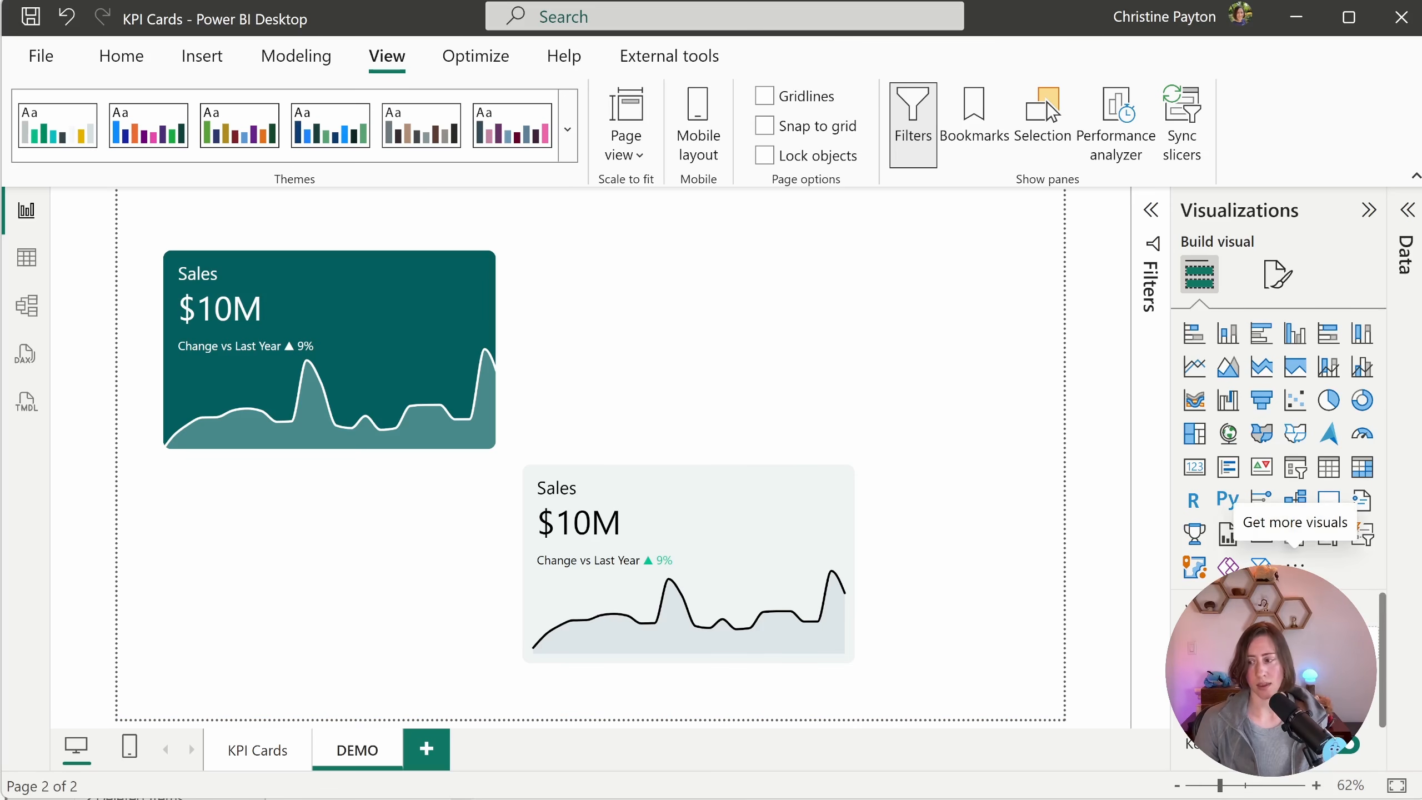
Step: Duplicate the dark Sales card below the original and change the copy's line sparkline to a stacked column chart
drag(118, 210, 520, 482)
drag(413, 305, 383, 512)
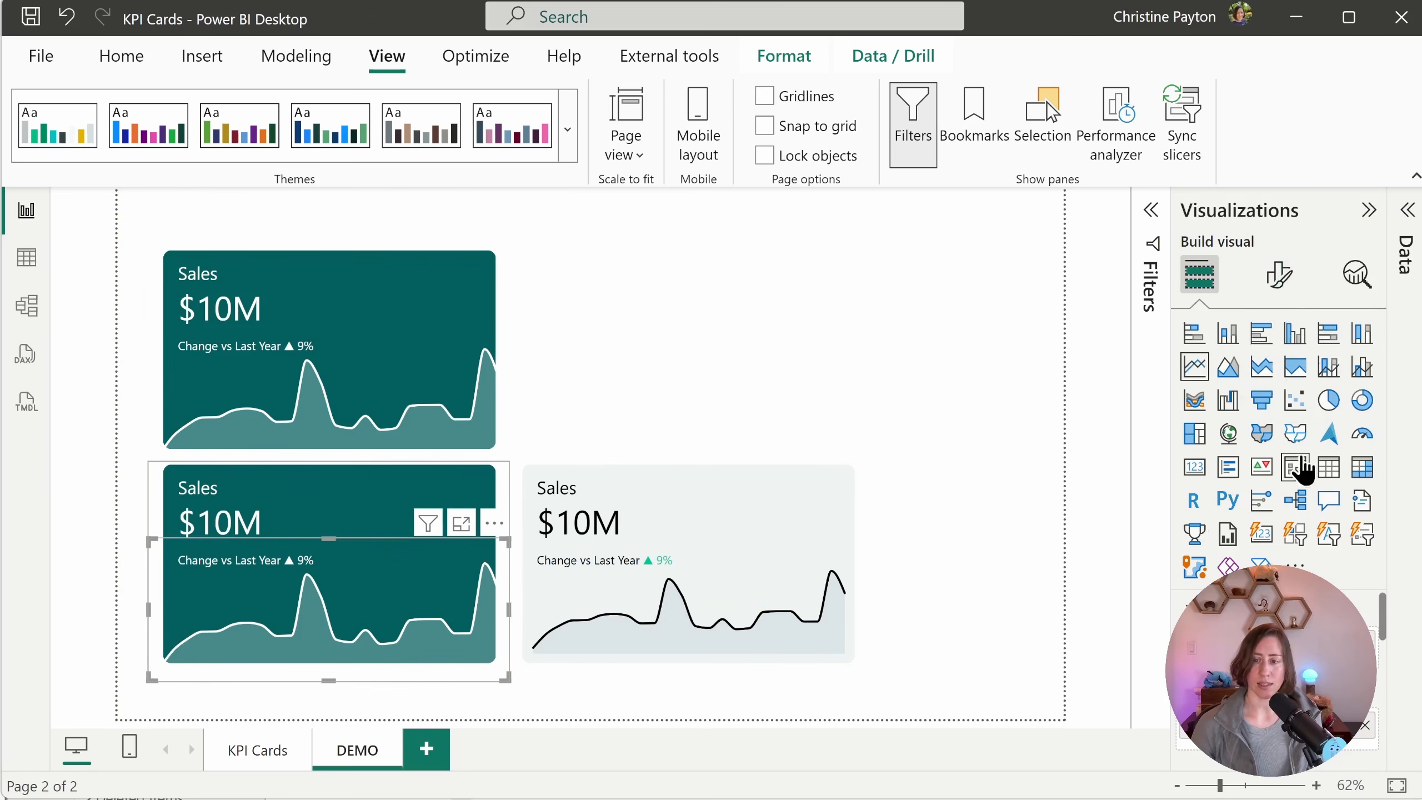
click(1228, 339)
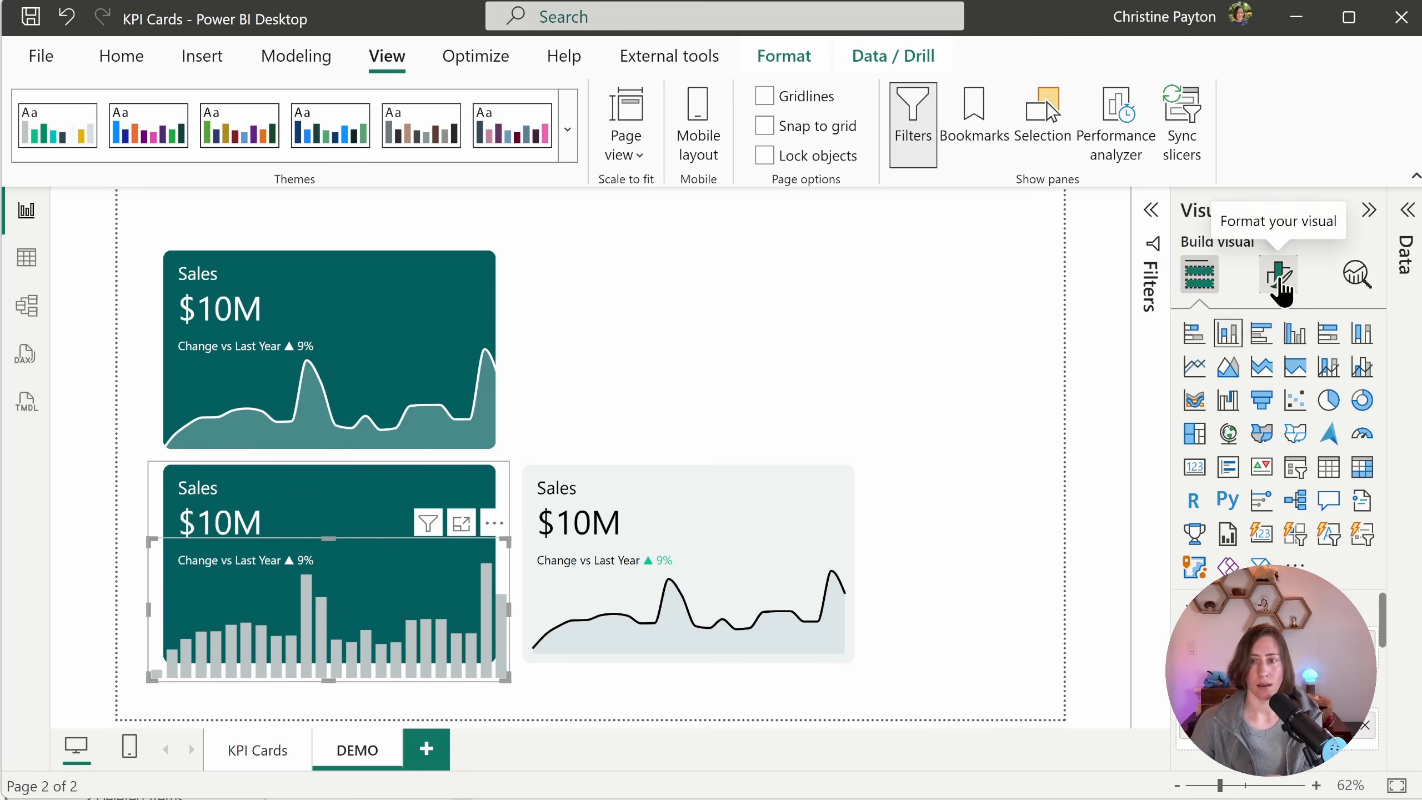
Step: Color the column sparkline's columns white and make them partly transparent
click(1278, 277)
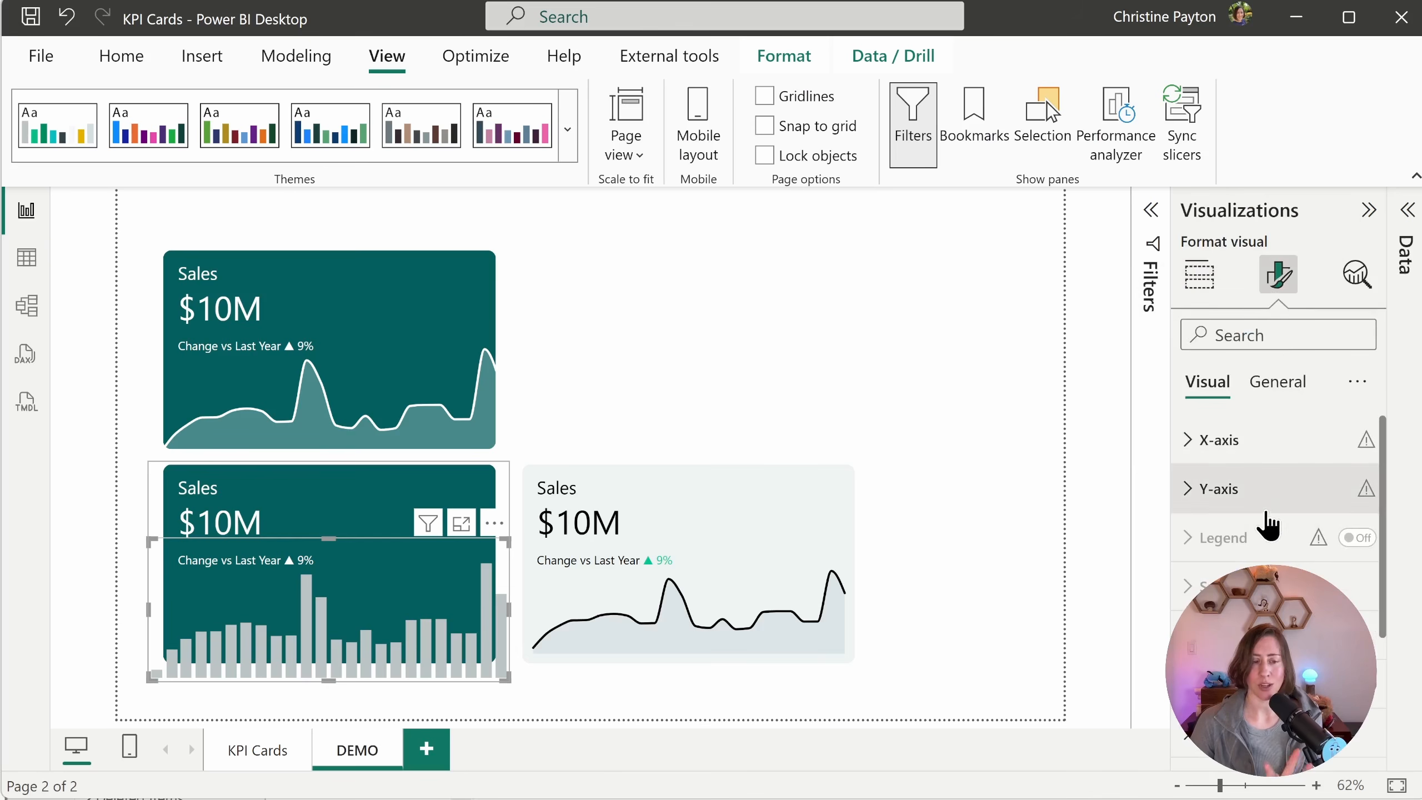
scroll(1294, 479, down, 3)
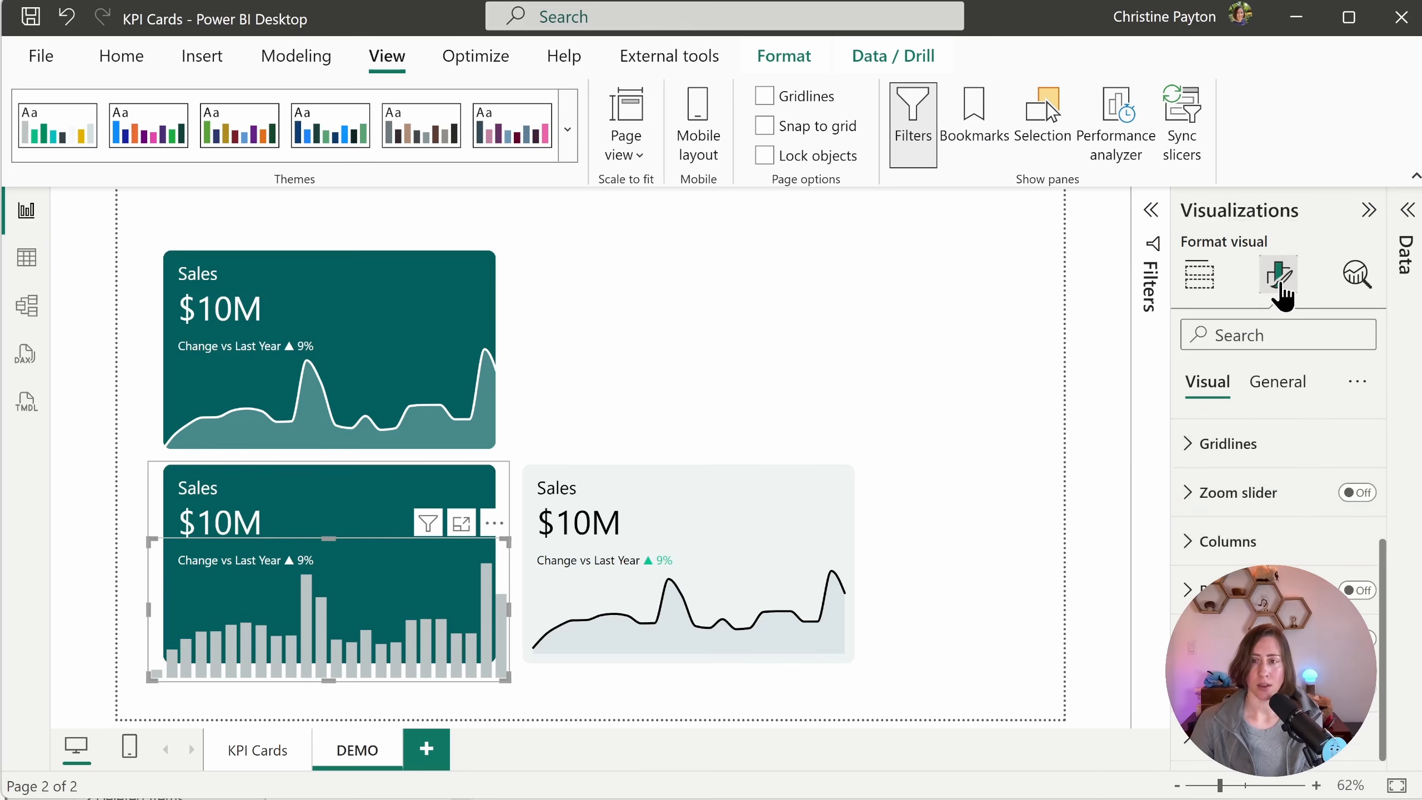
click(1278, 544)
scroll(1310, 502, down, 3)
click(1238, 540)
click(1197, 444)
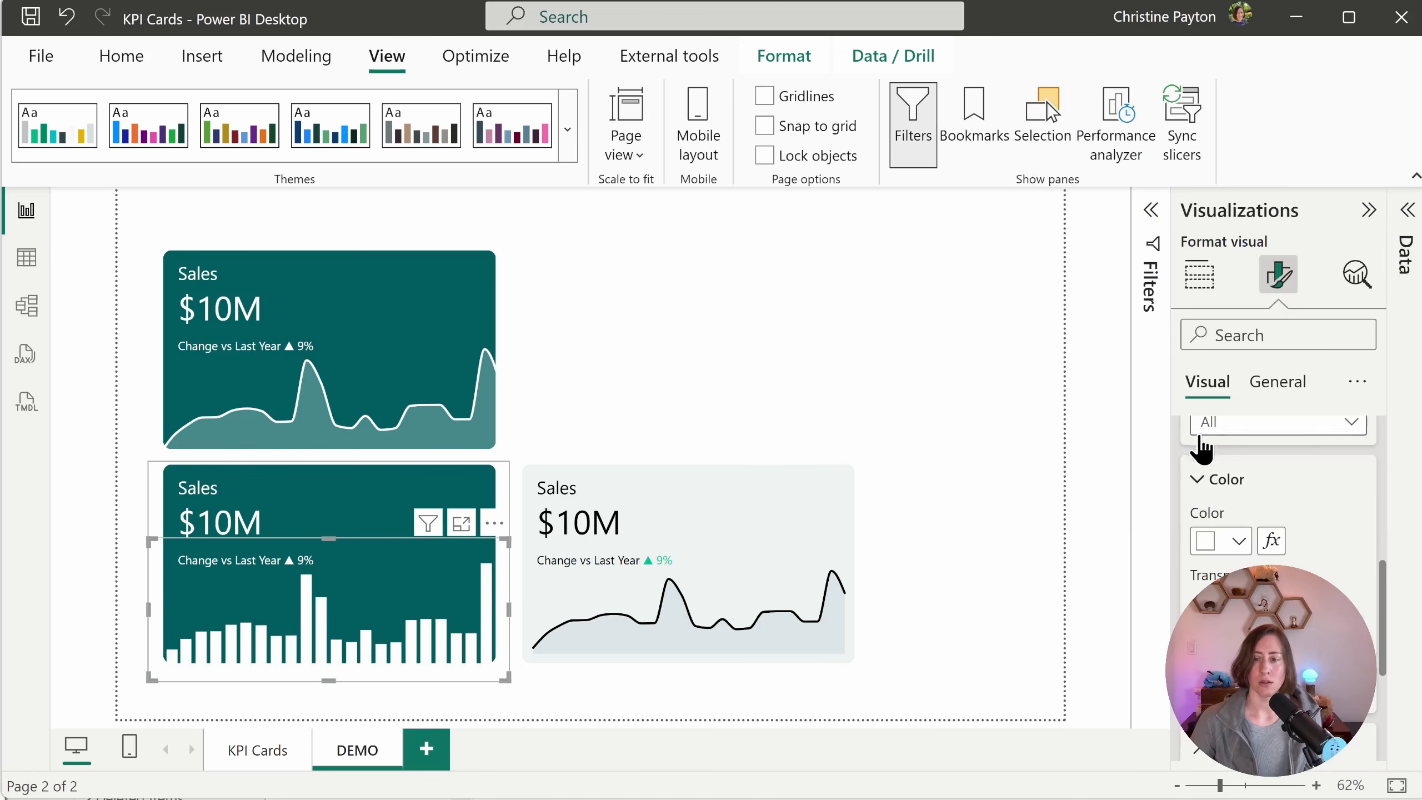
drag(1267, 603, 1303, 603)
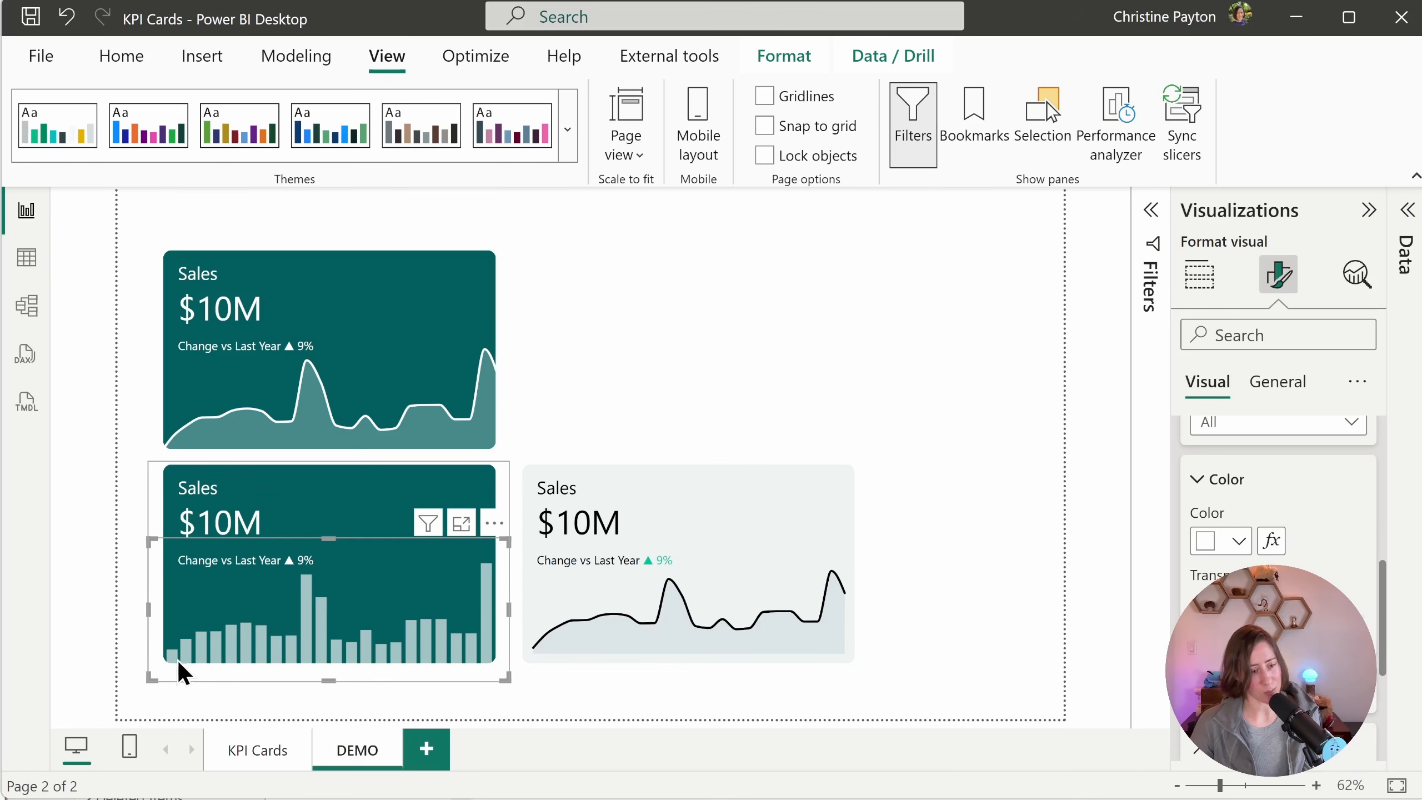
Step: Add a white border to the columns and raise the column sparkline's bottom edge to fit within its card
mouse_move(178, 658)
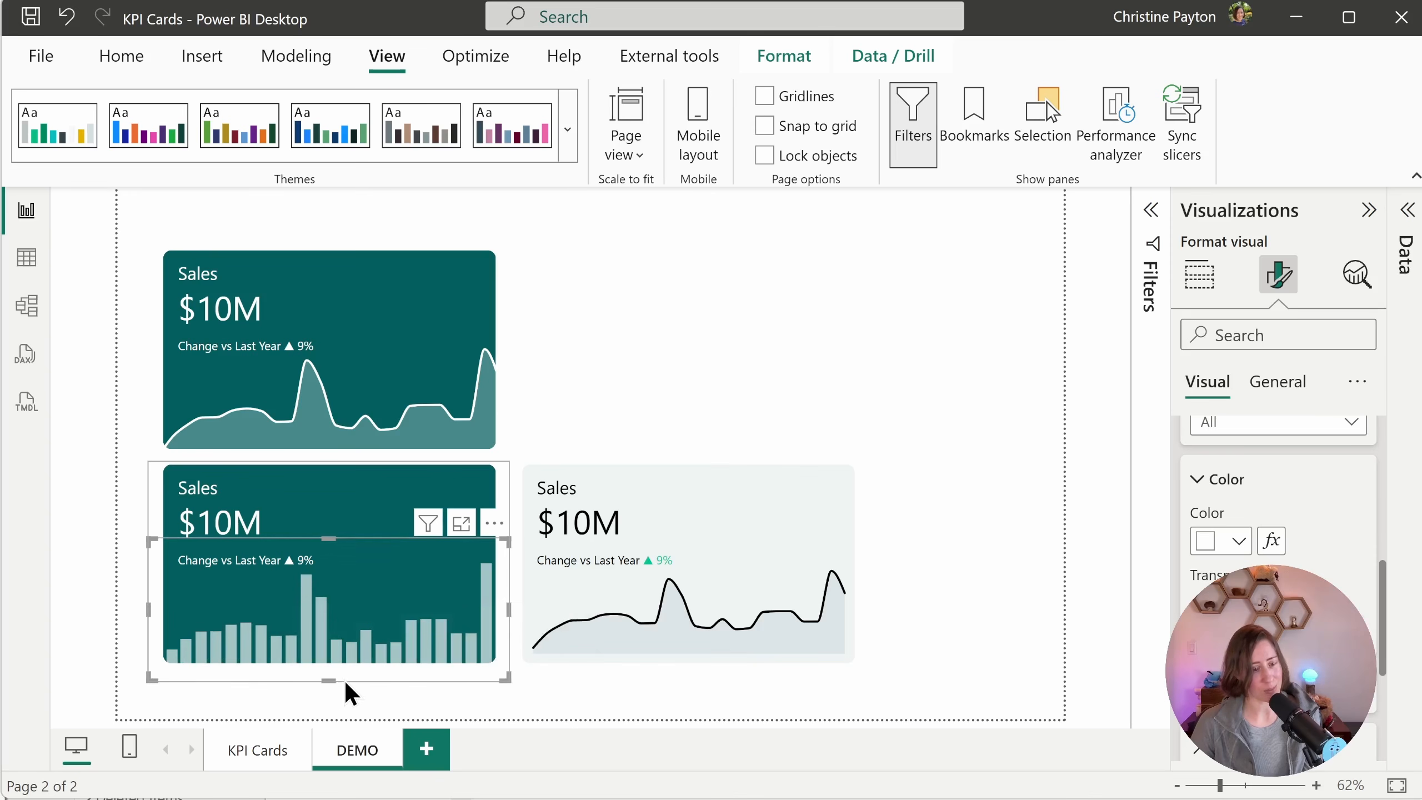
click(1347, 747)
scroll(1348, 747, down, 3)
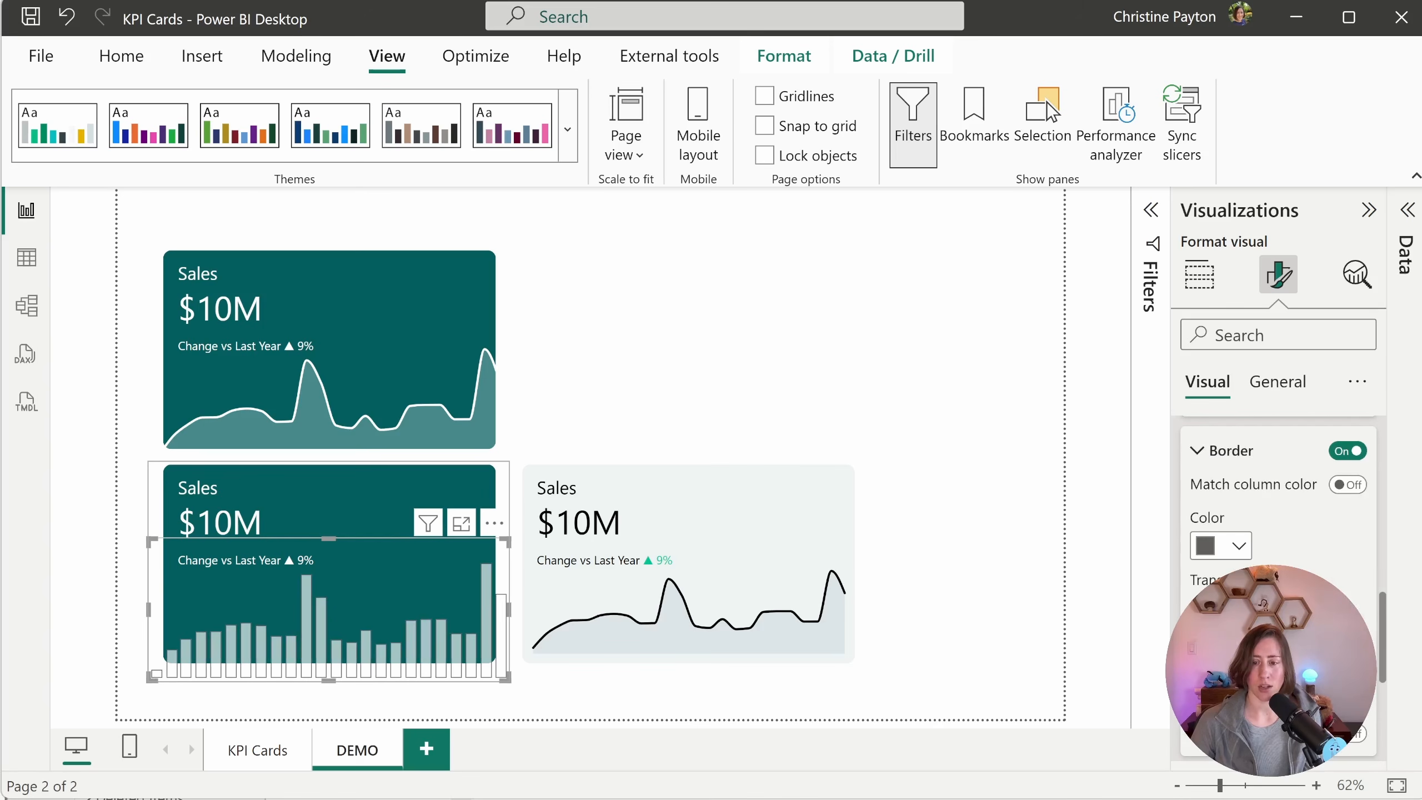
click(1231, 546)
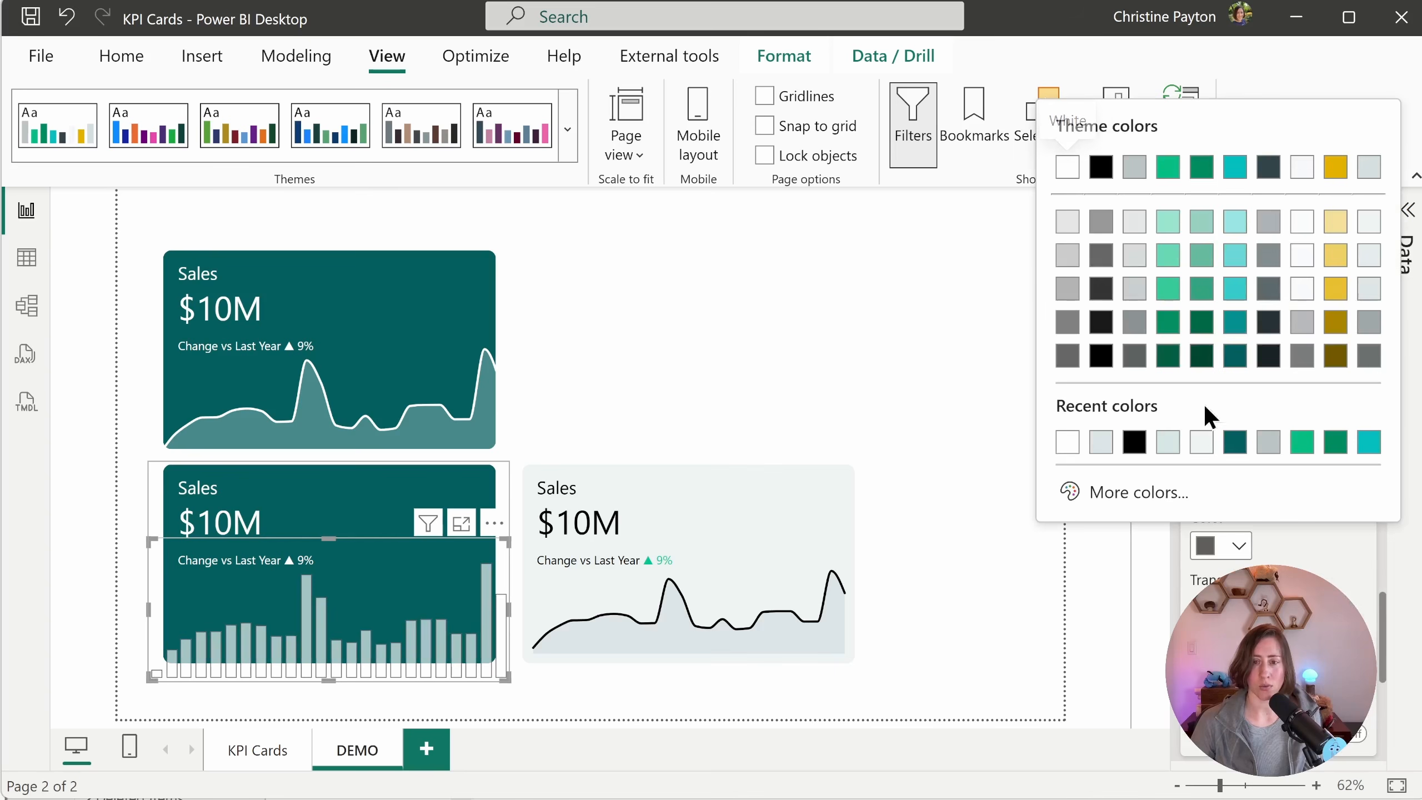
click(1067, 168)
drag(327, 673, 338, 661)
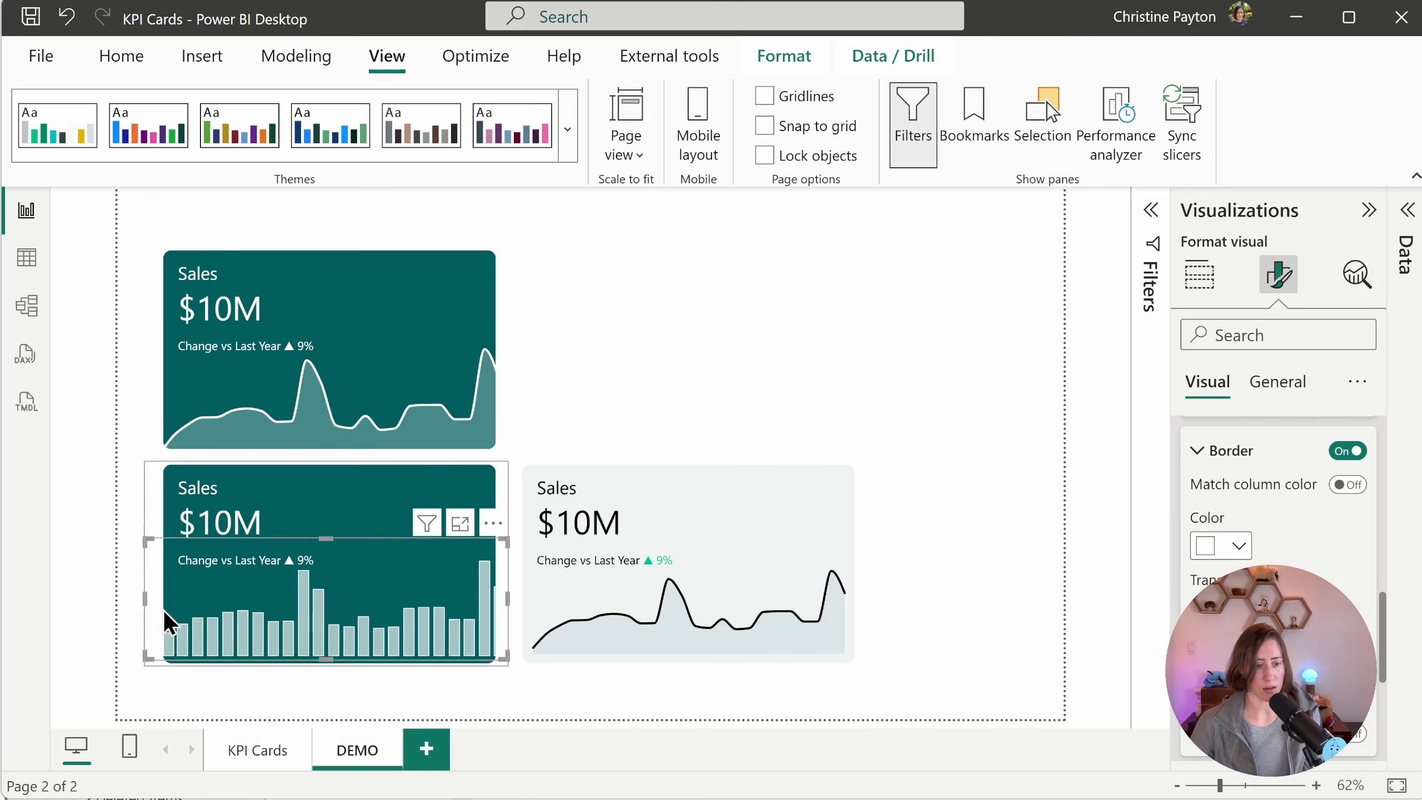
Step: Narrow the column sparkline to fit inside its card, and give that card a black outside glow
drag(507, 600, 490, 604)
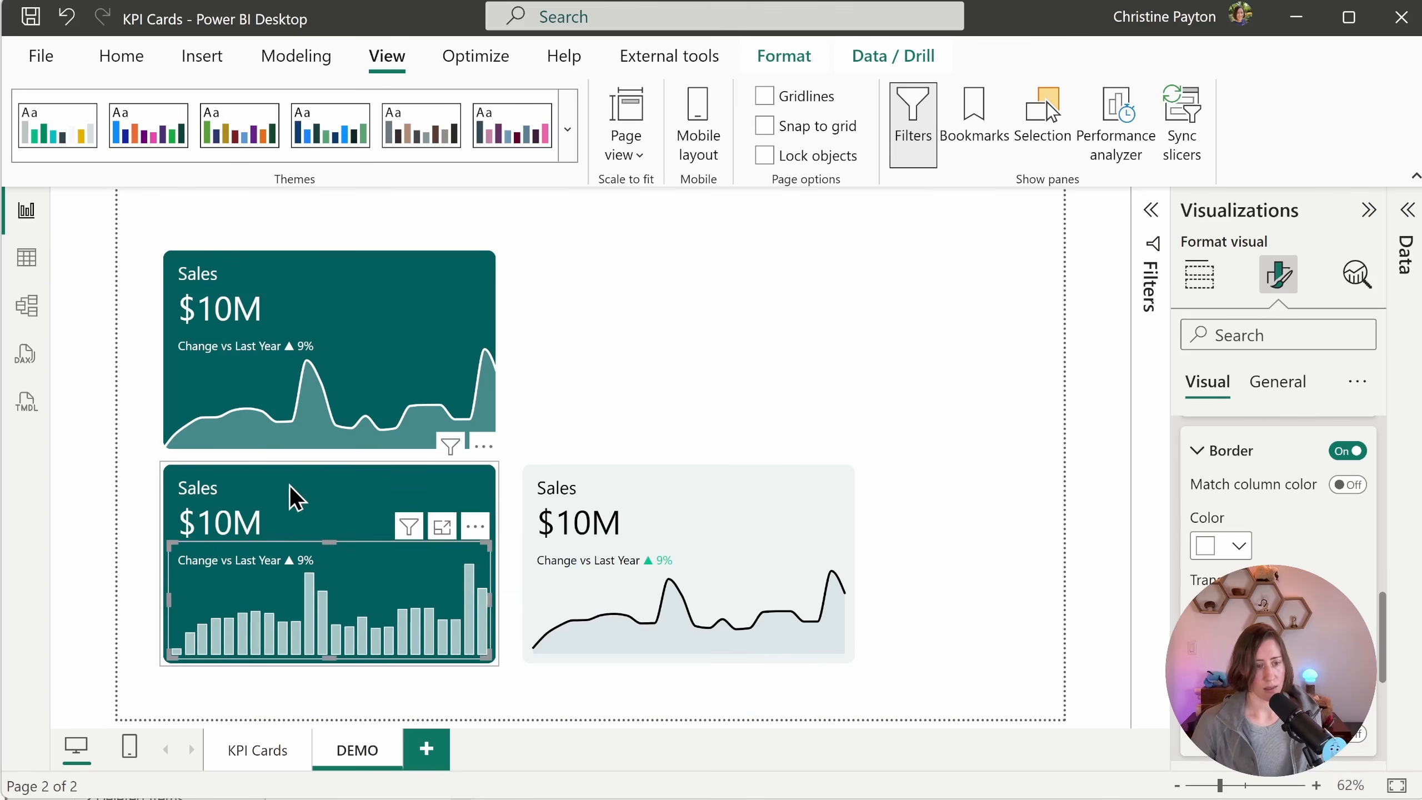
click(263, 492)
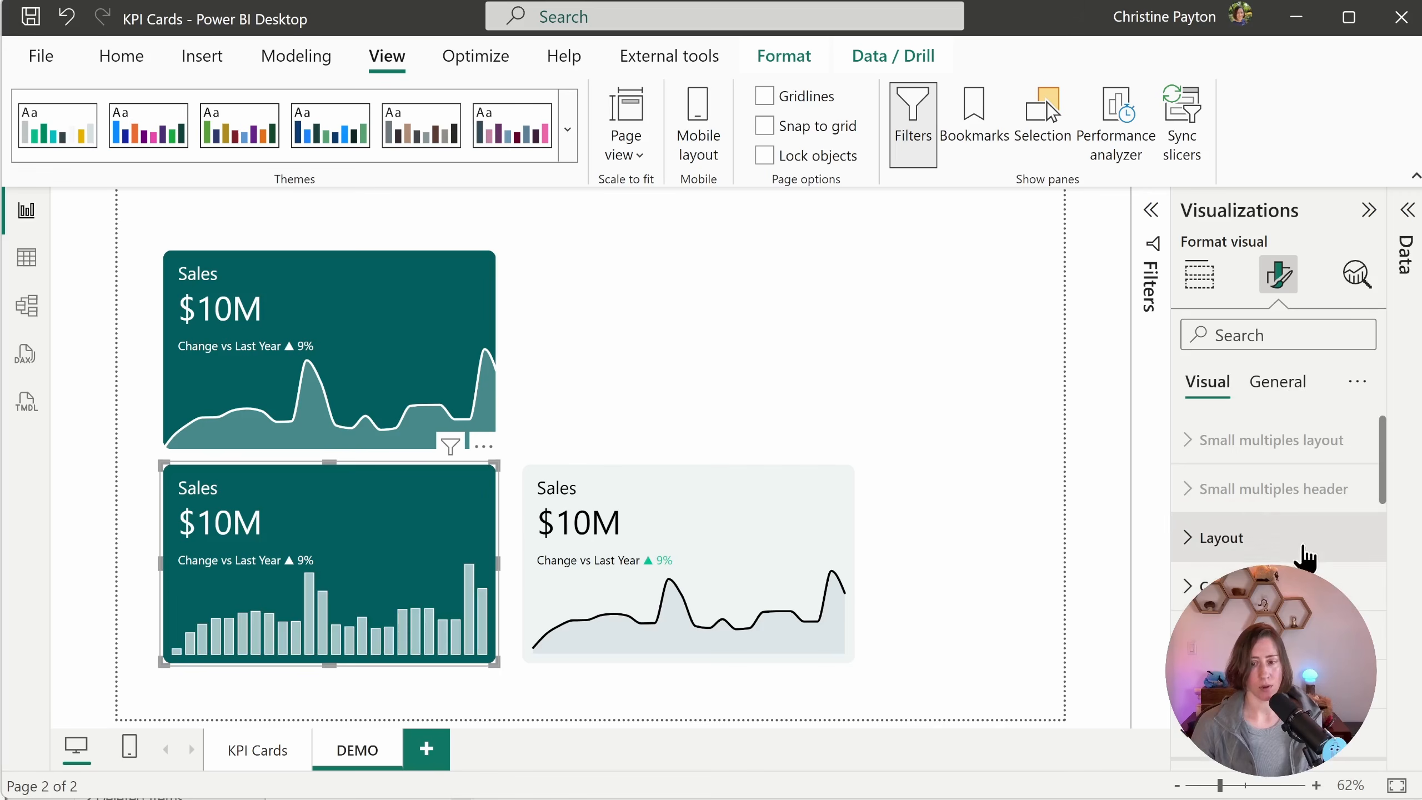
scroll(1326, 527, down, 5)
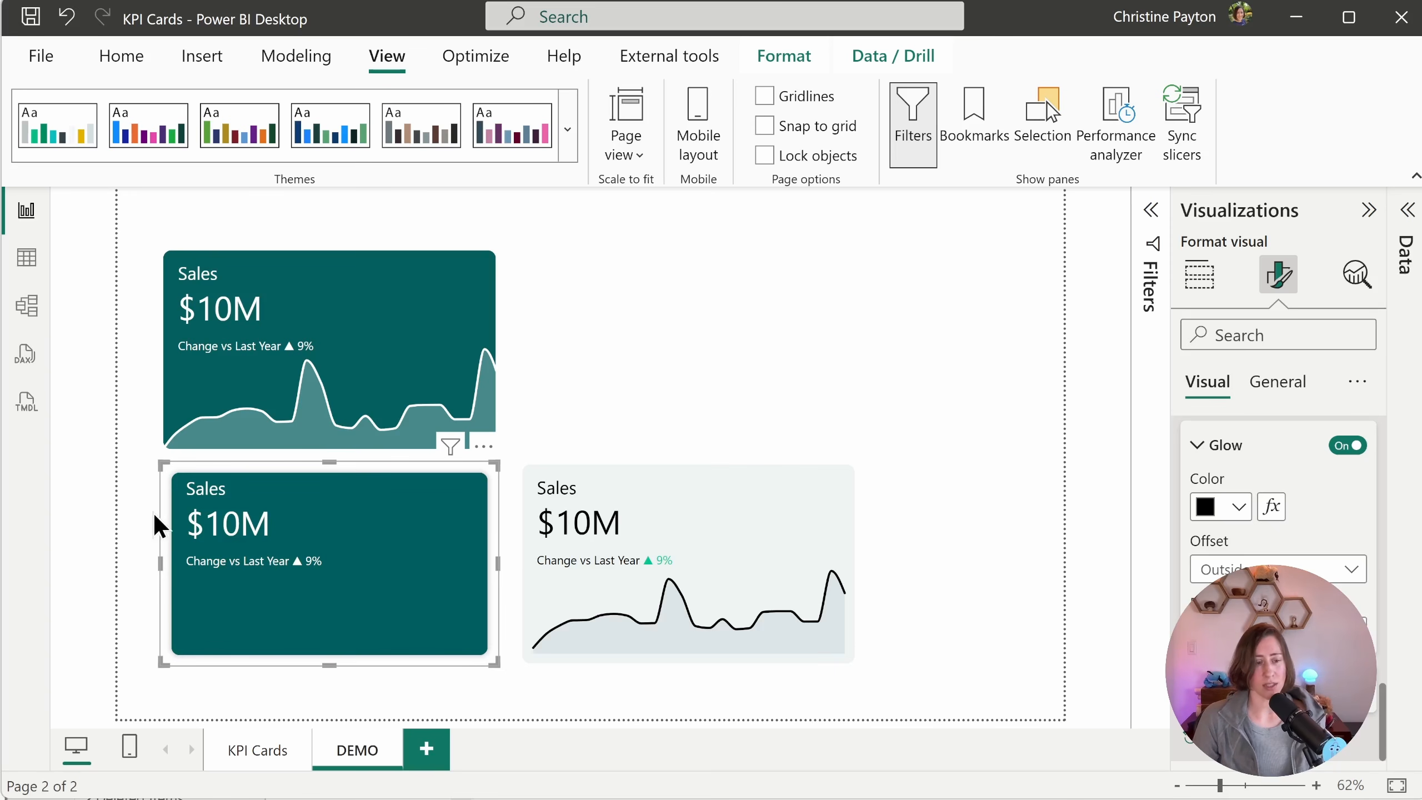
Step: Enlarge the column-sparkline card outward so its glow margin does not shrink the visible card
click(75, 475)
click(308, 568)
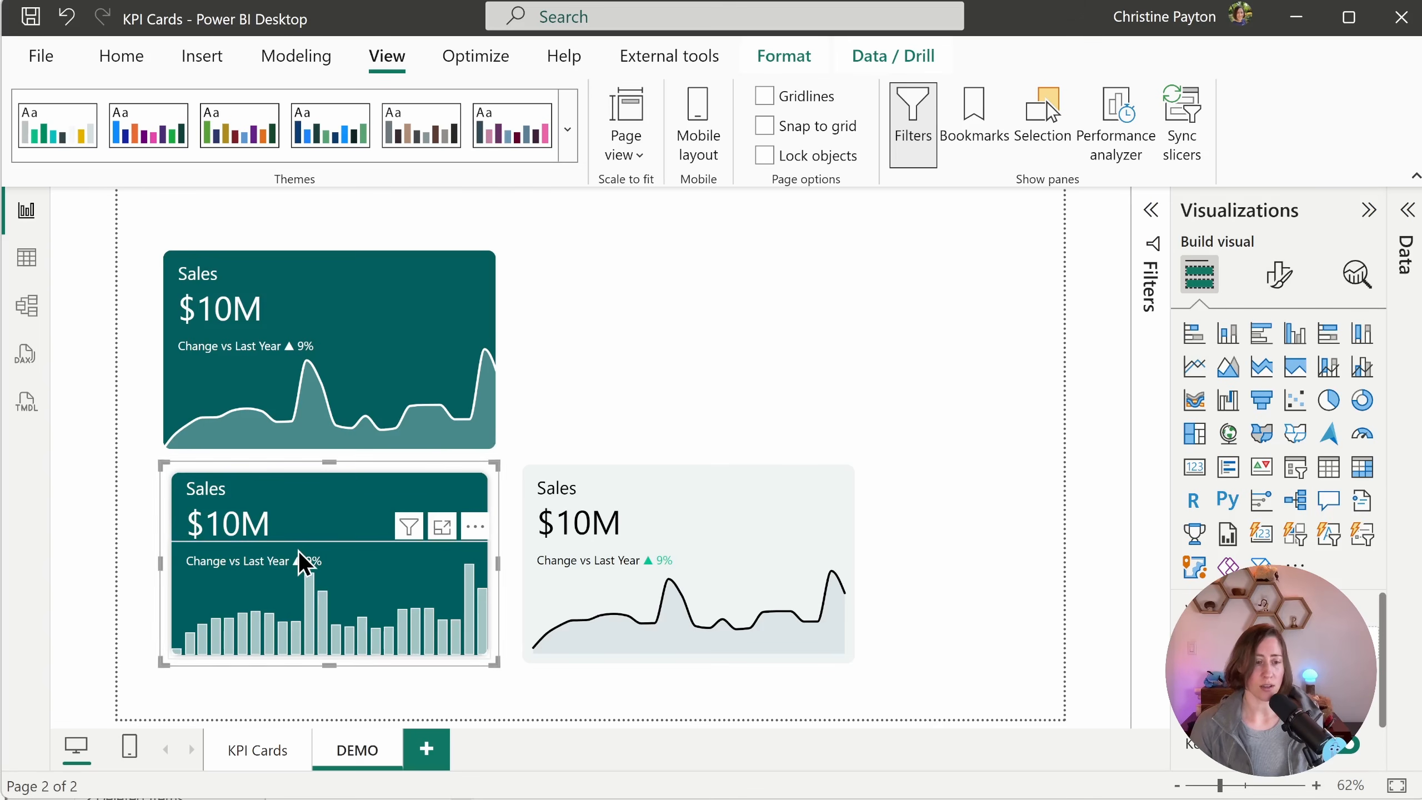
click(330, 499)
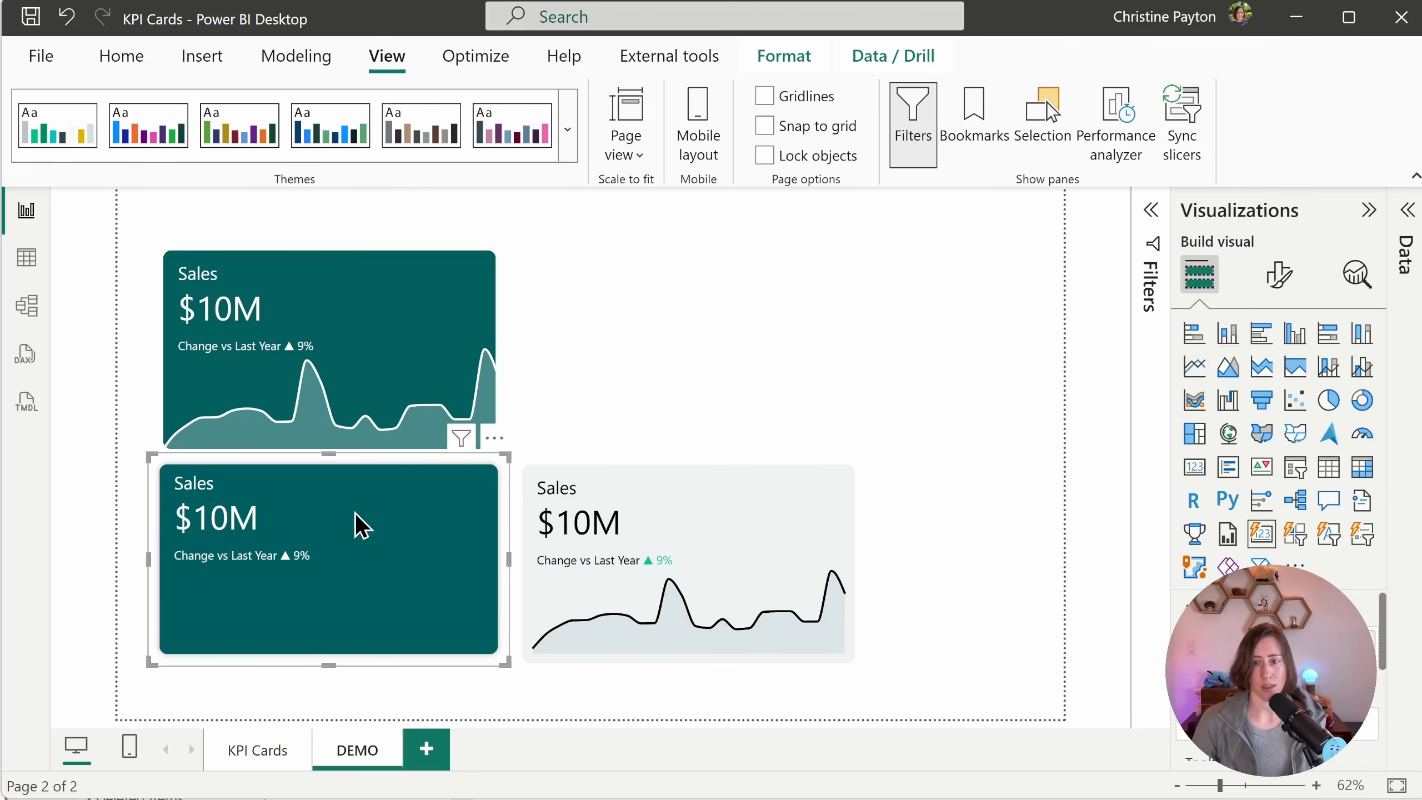
click(603, 499)
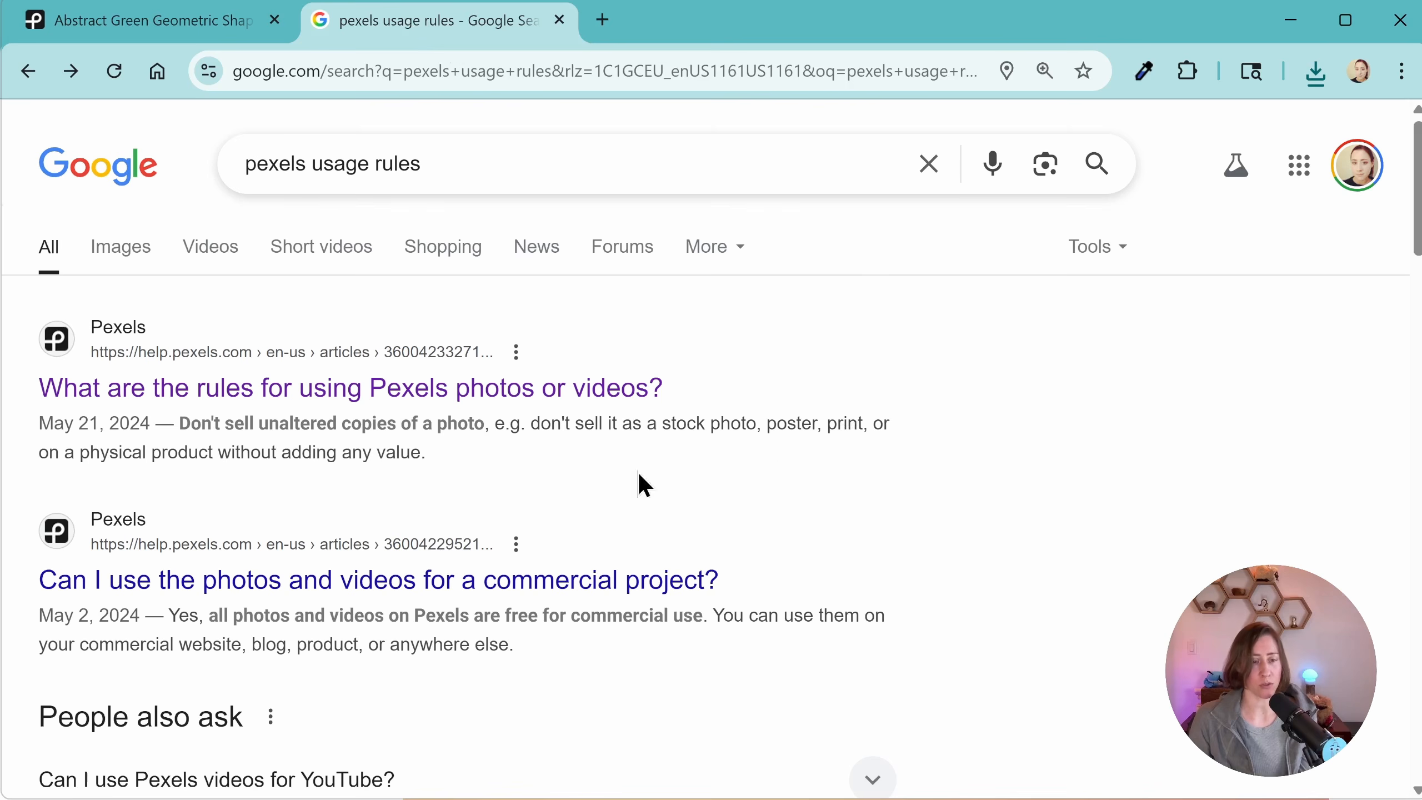
Step: Switch to the browser and read the Pexels usage rules and attribution requirements in the Google search results
drag(224, 422, 464, 428)
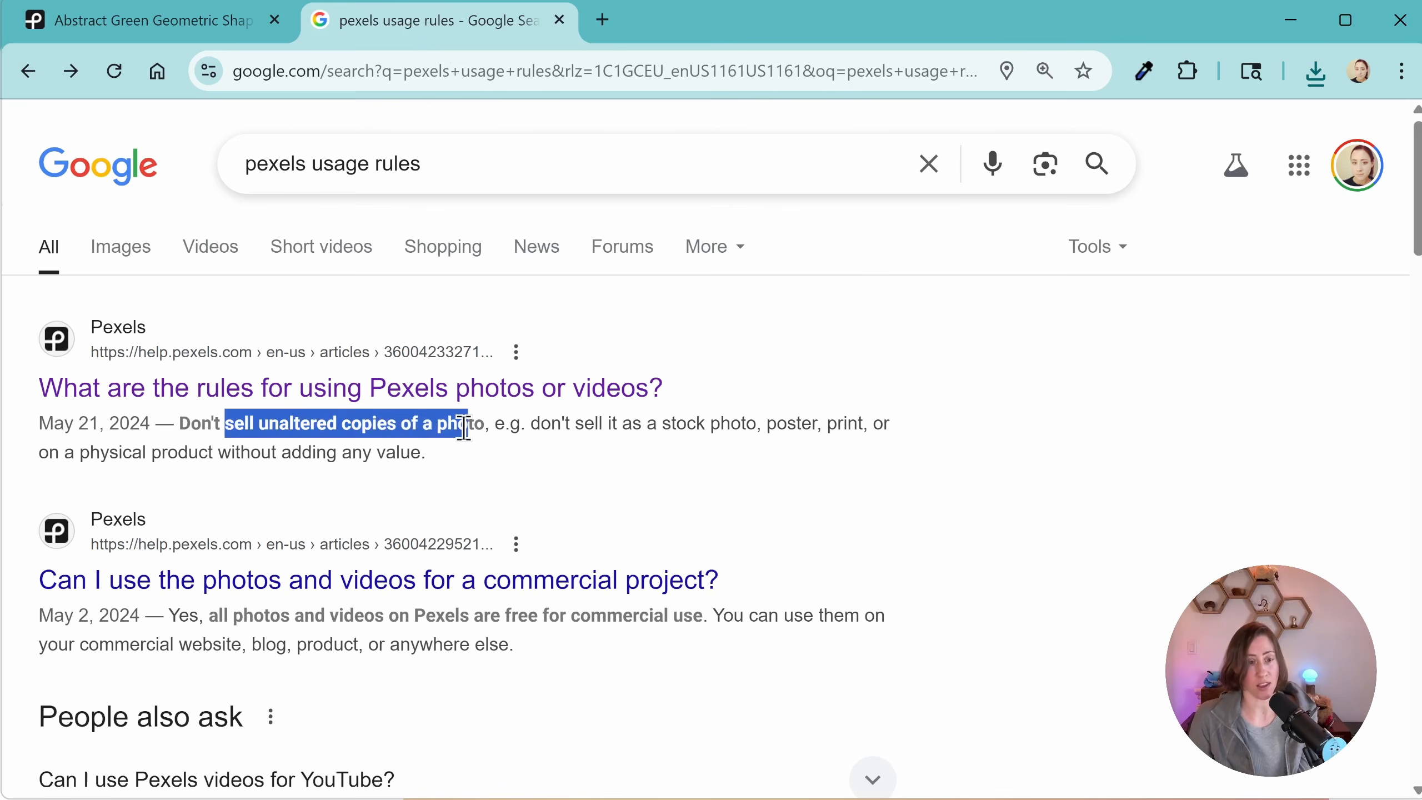
drag(254, 615, 322, 650)
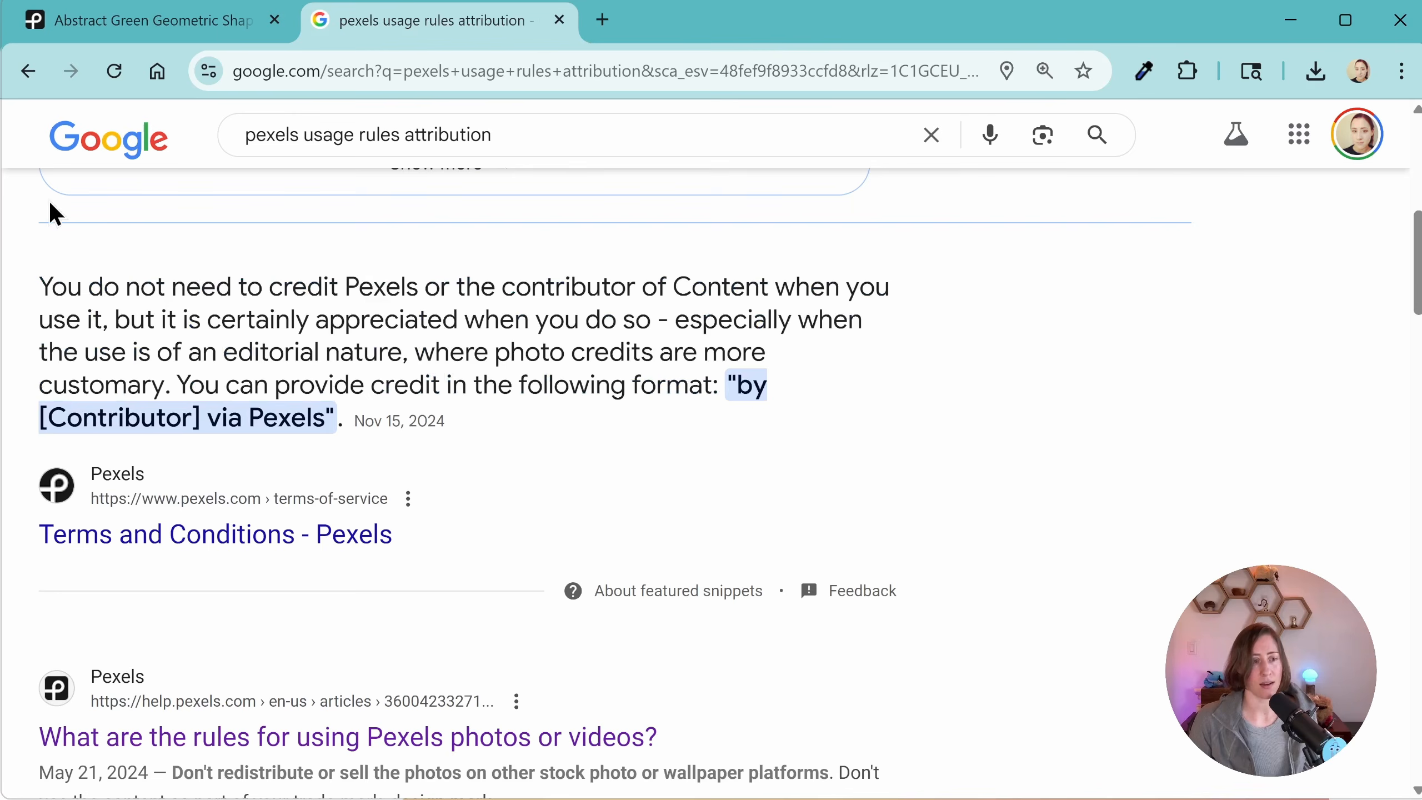
drag(40, 282, 800, 404)
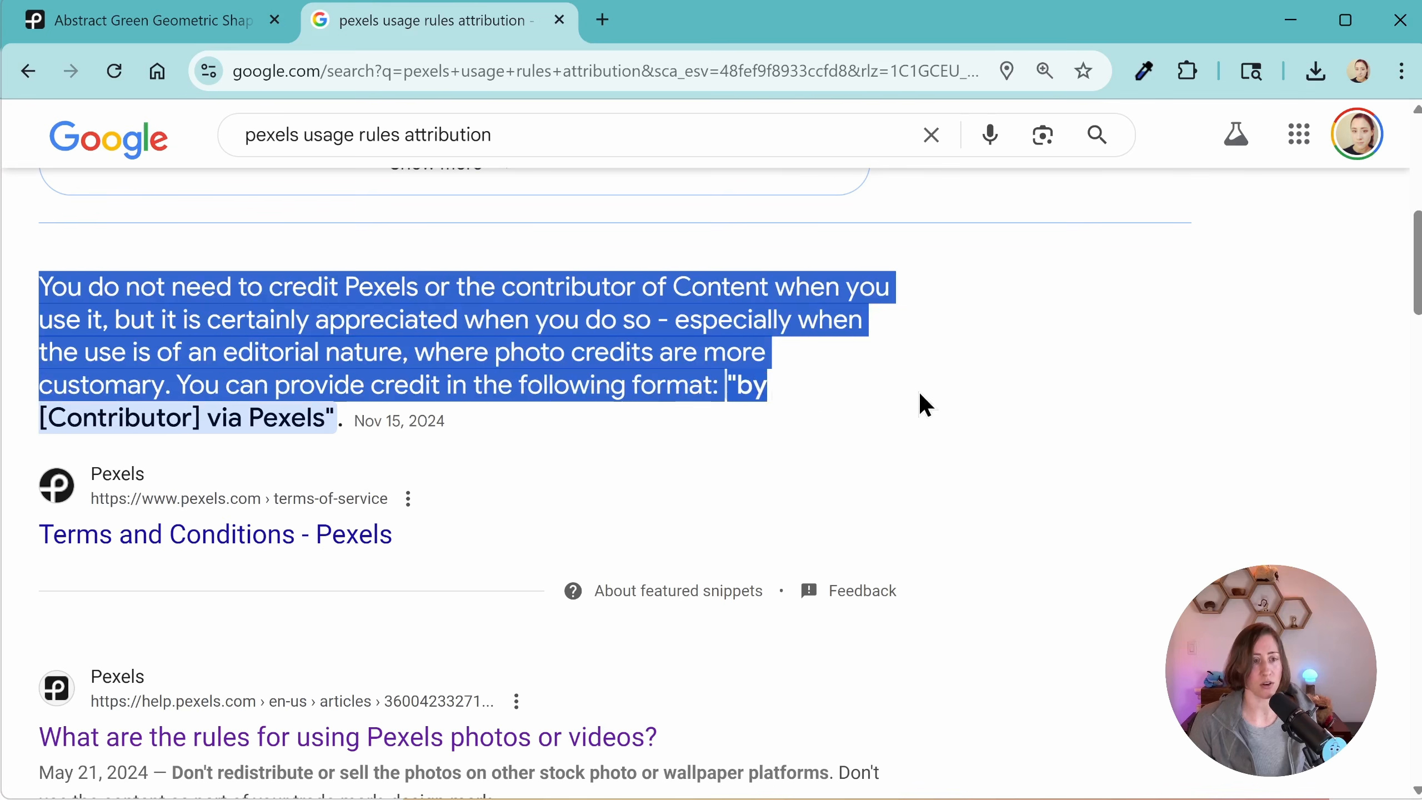
click(1033, 382)
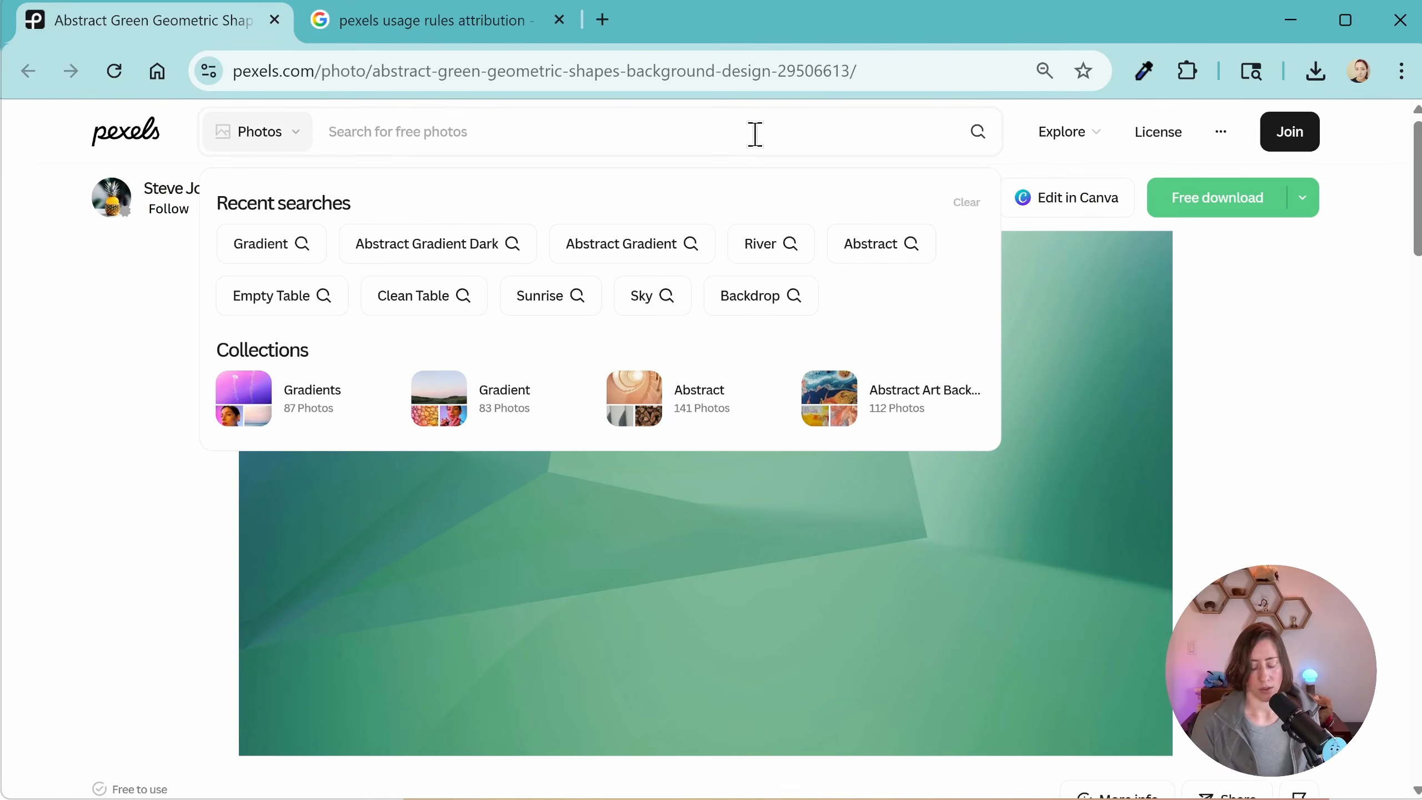
Step: Search Pexels for gradient photos and browse the results for card background images
text(gradient)
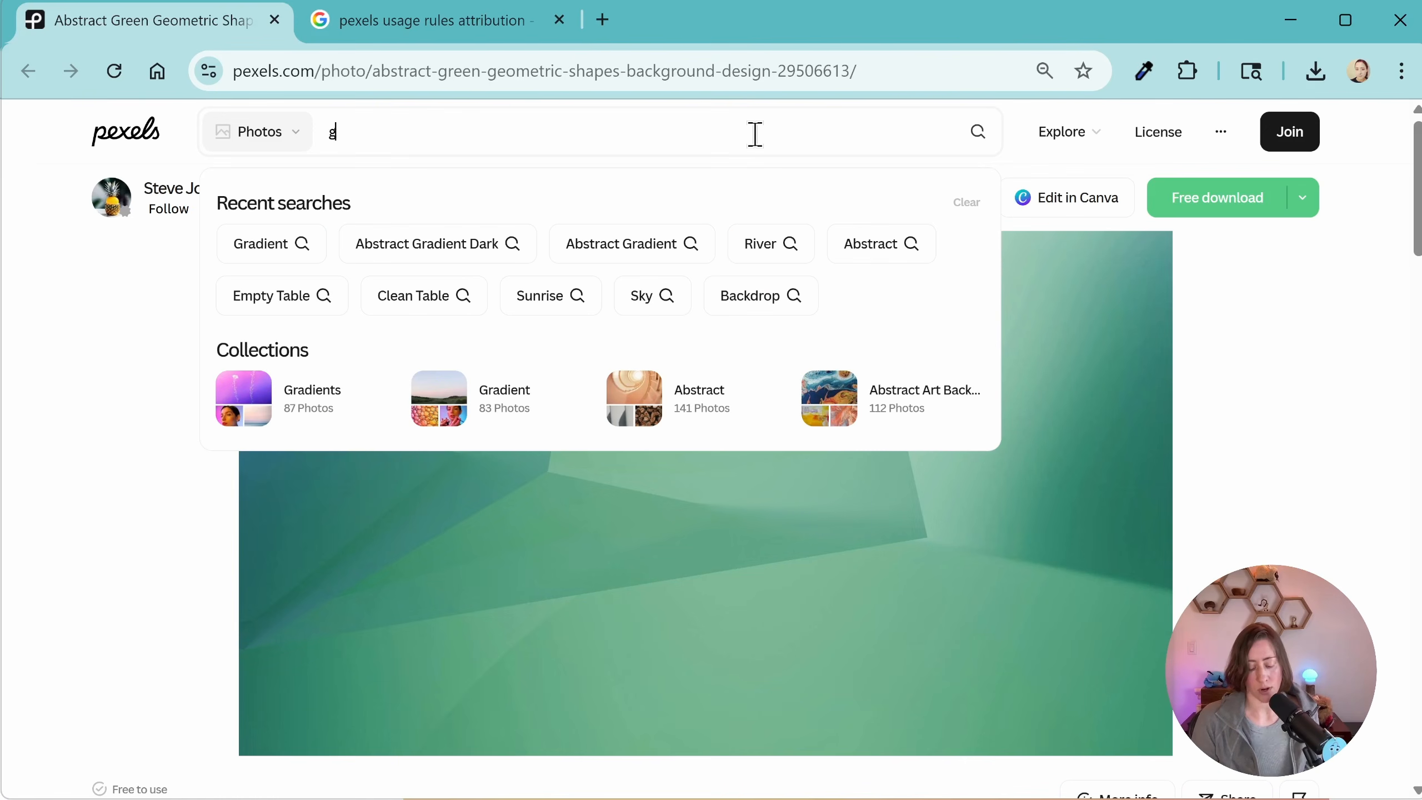
key(Return)
scroll(927, 312, down, 20)
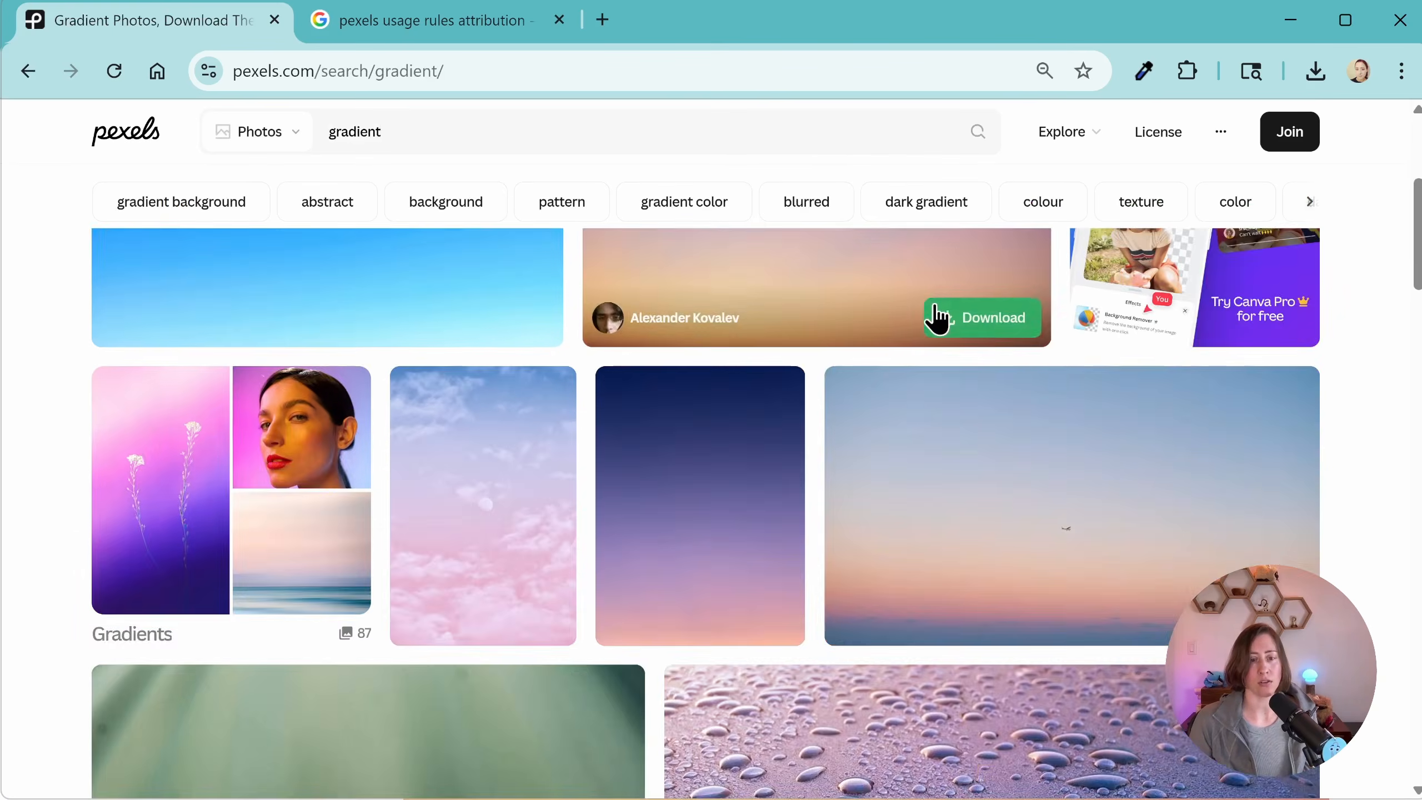
scroll(945, 308, up, 20)
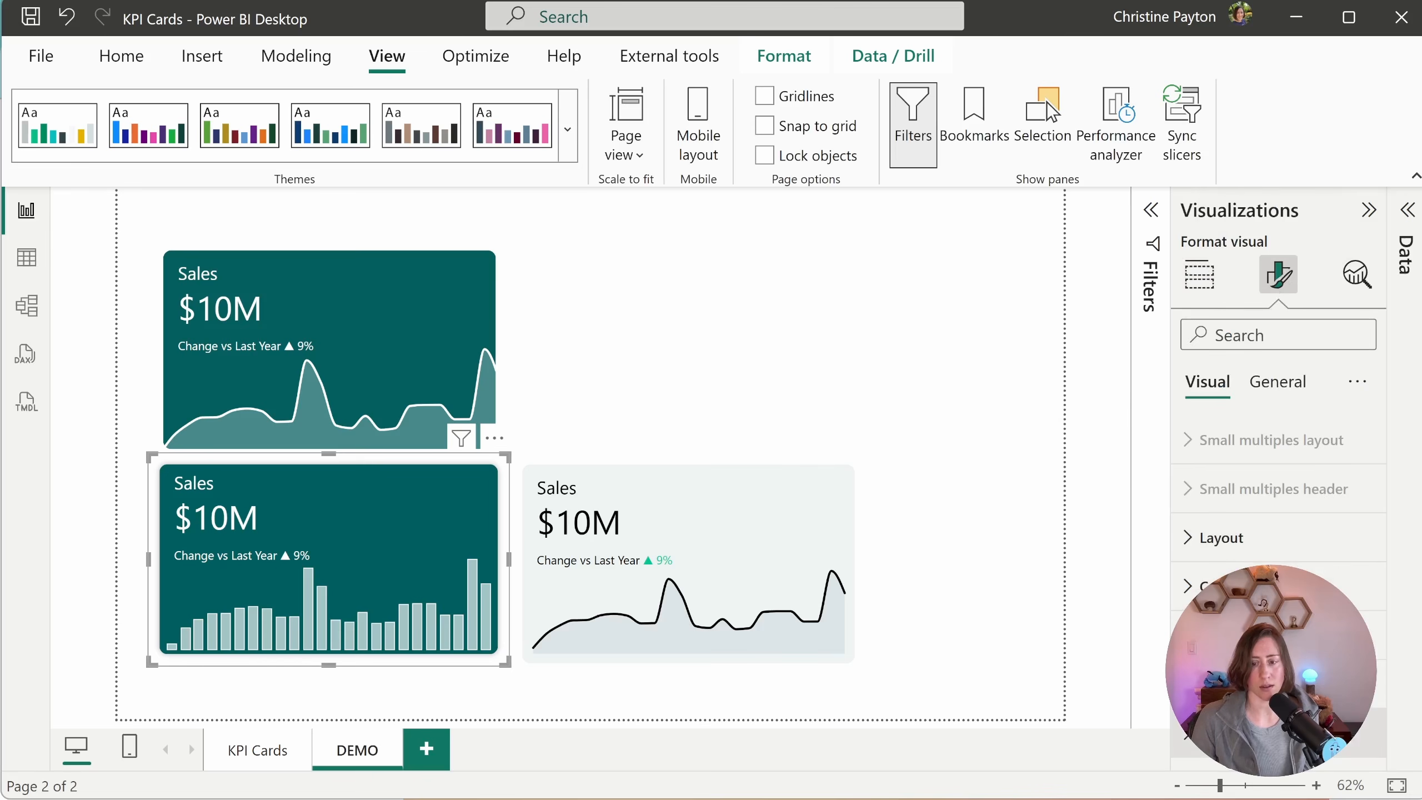
Step: In Power BI Desktop, set the downloaded abstract green Pexels photo as the column-sparkline card's background image with image fit Fit
scroll(1281, 492, down, 10)
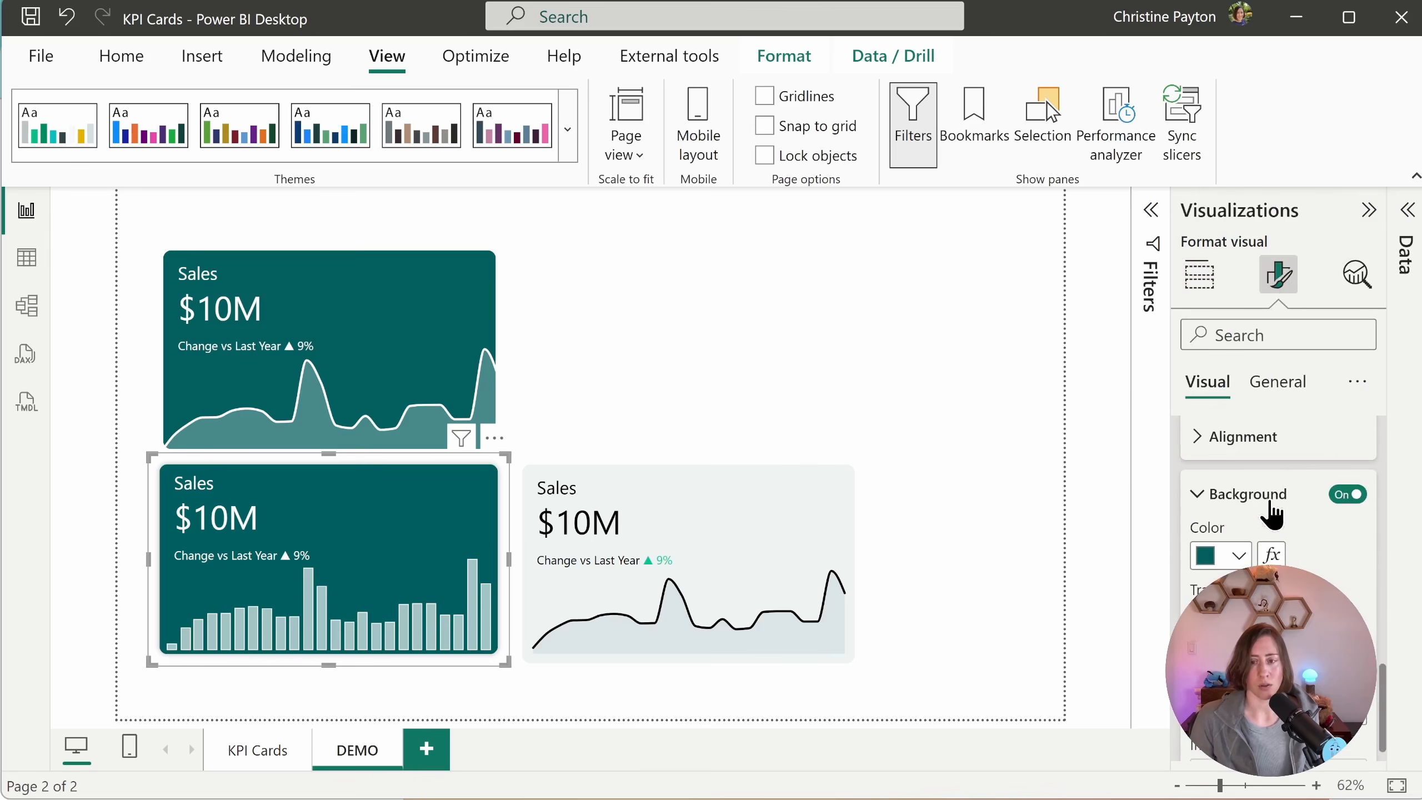
scroll(1284, 478, down, 2)
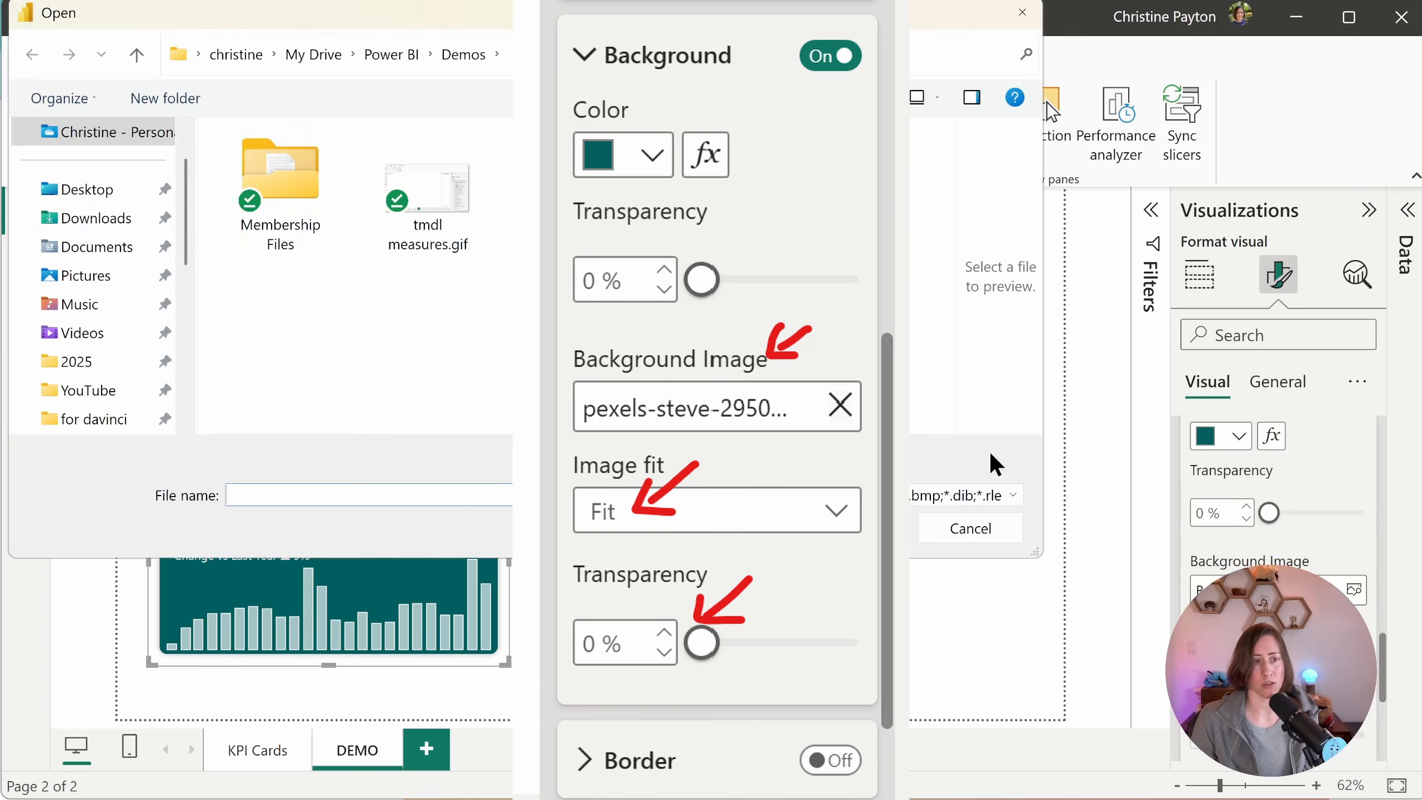
click(96, 219)
click(369, 201)
double_click(370, 202)
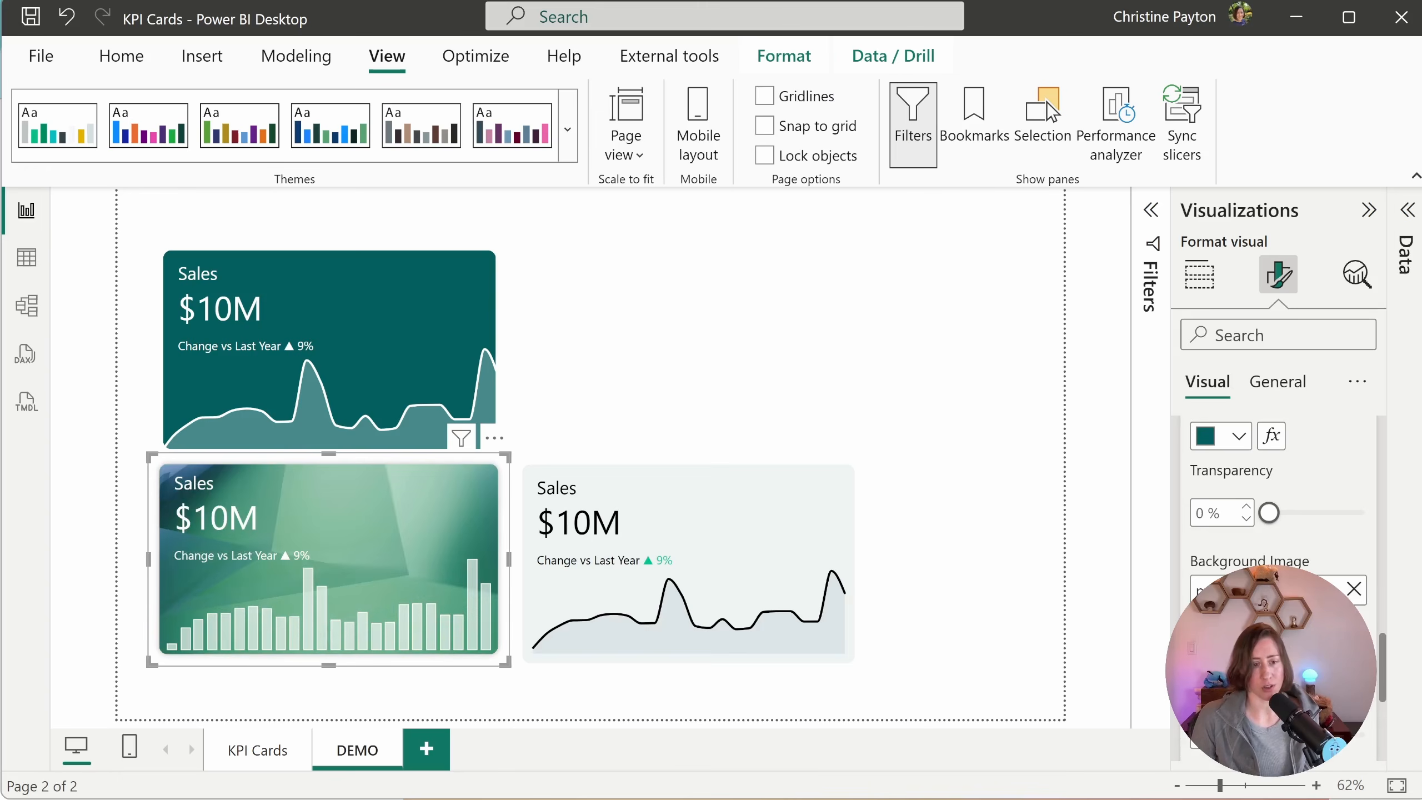
Step: Adjust the size and position of the photo-background card and its column sparkline so they line up with the neighboring card
click(876, 689)
click(476, 625)
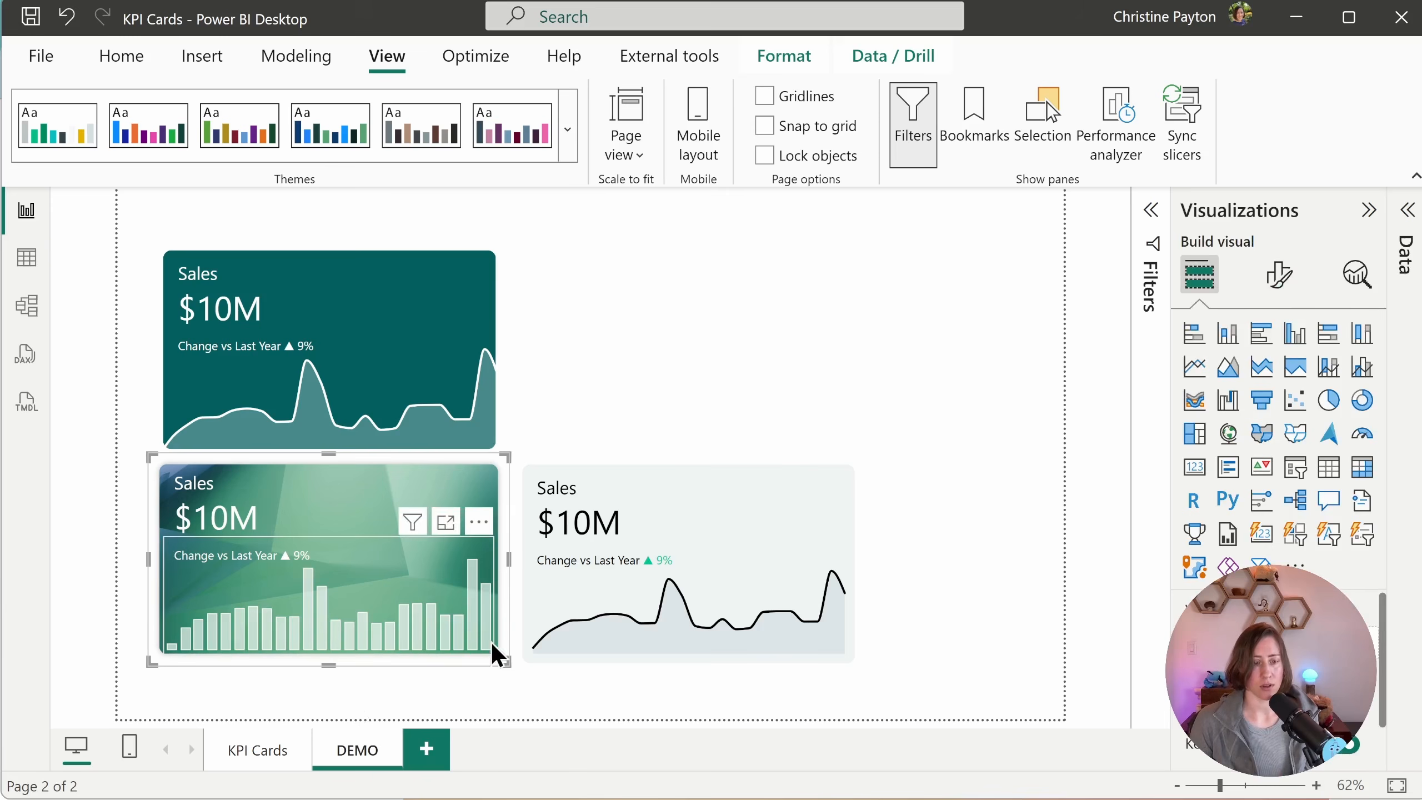
click(883, 320)
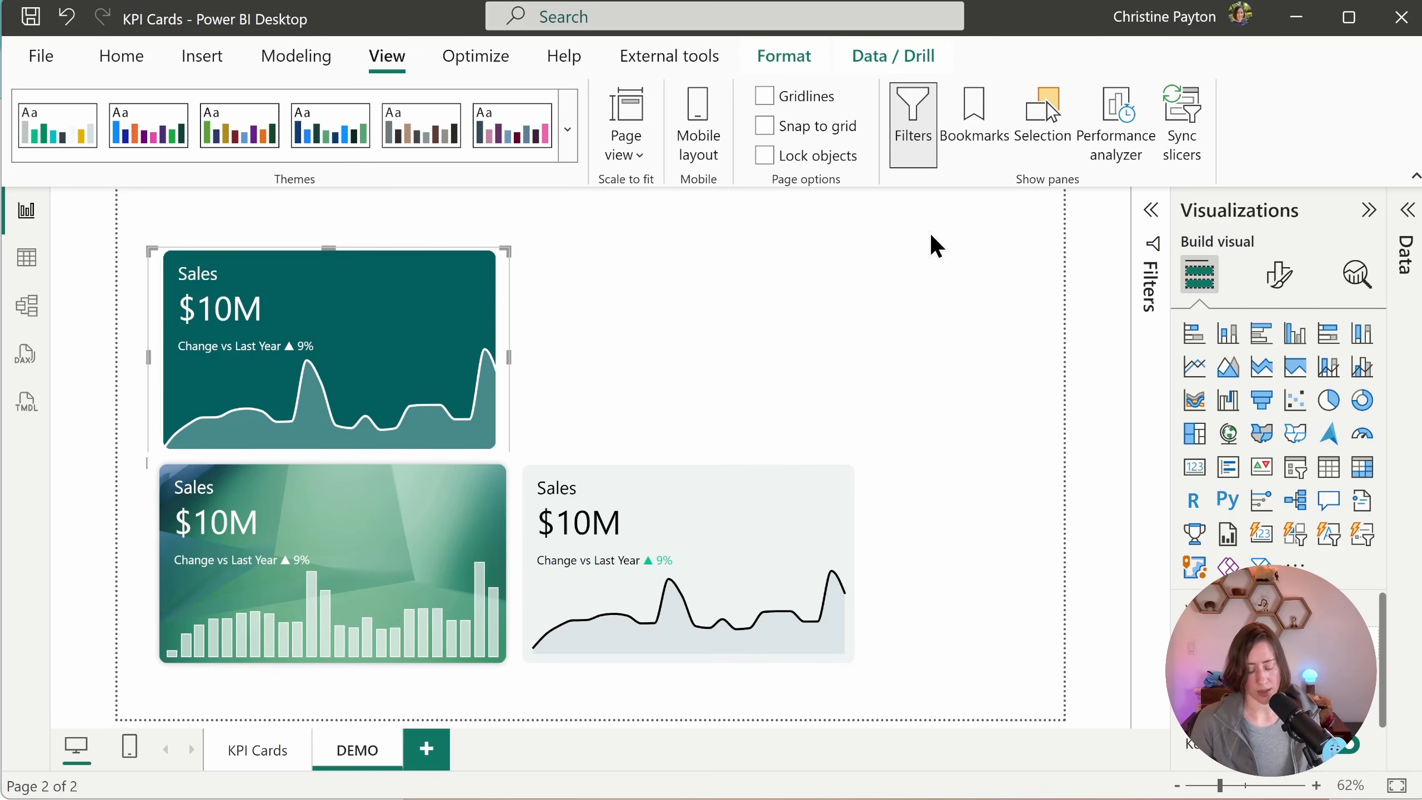
Step: Duplicate the dark line-sparkline card, place the copy beside the original, and change its sparkline to a stacked column chart
key(ctrl+v)
drag(390, 324, 403, 324)
drag(403, 323, 739, 310)
click(741, 363)
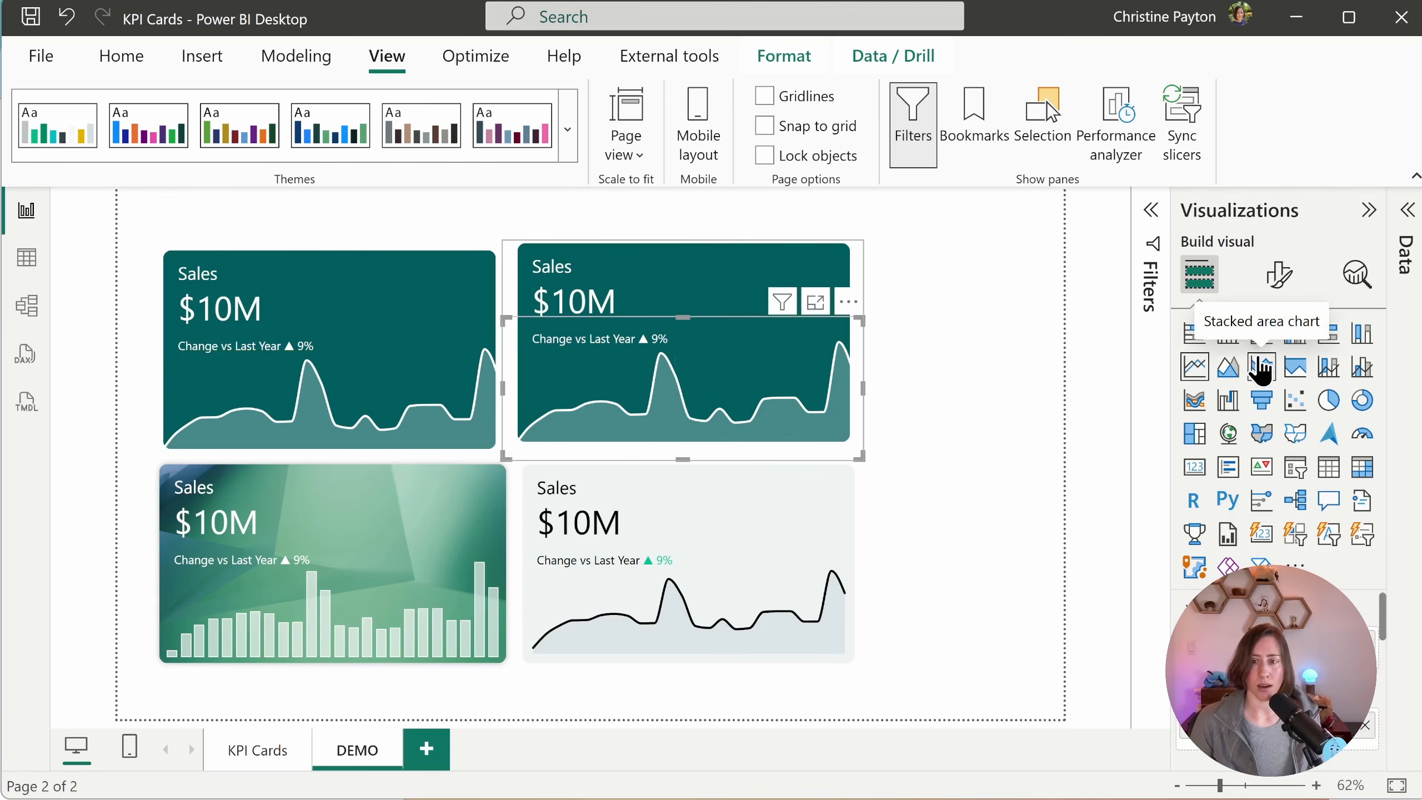
click(1226, 342)
Step: Color the new sparkline's columns black with 34% transparency
click(1278, 275)
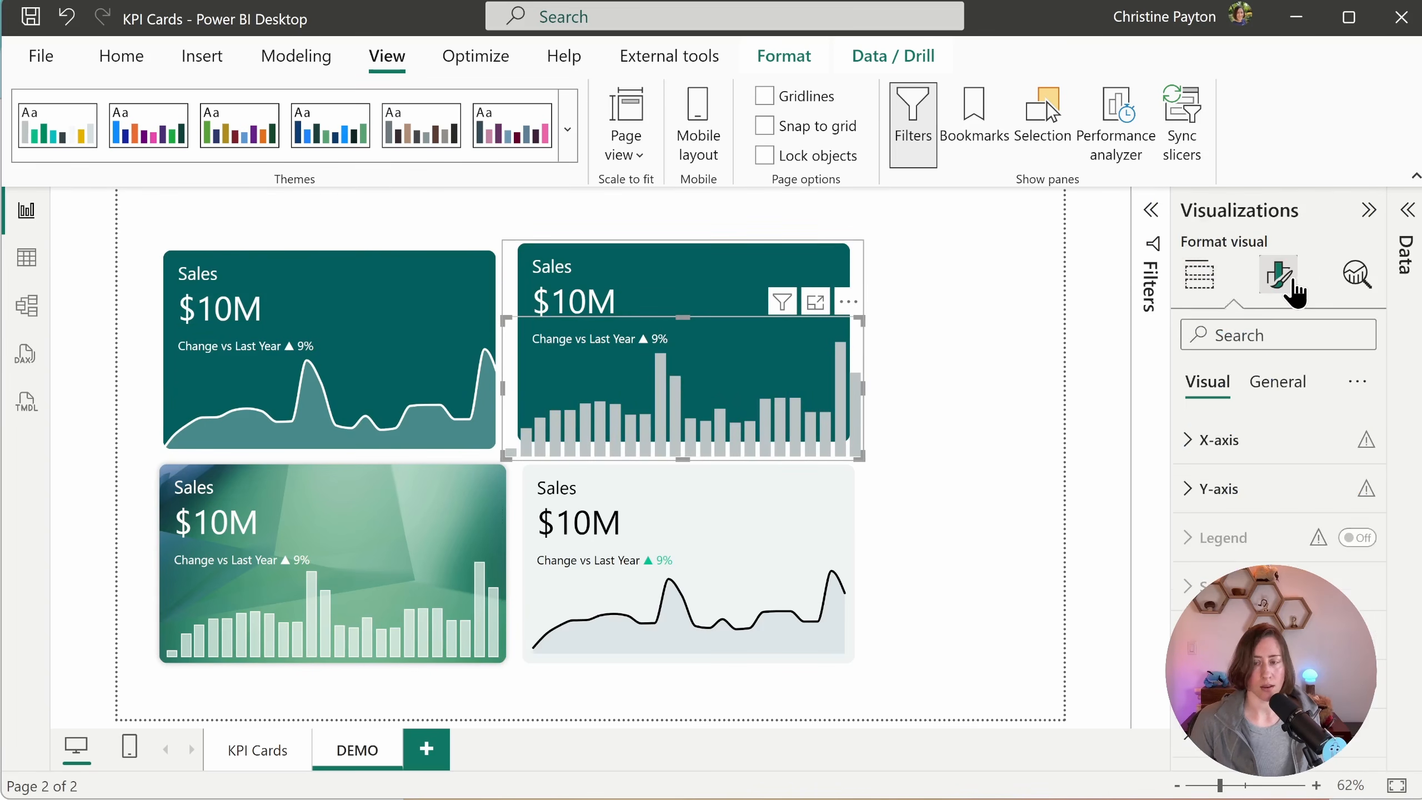
scroll(1316, 426, down, 5)
click(1275, 544)
scroll(1282, 527, down, 2)
scroll(1302, 527, down, 2)
click(1226, 541)
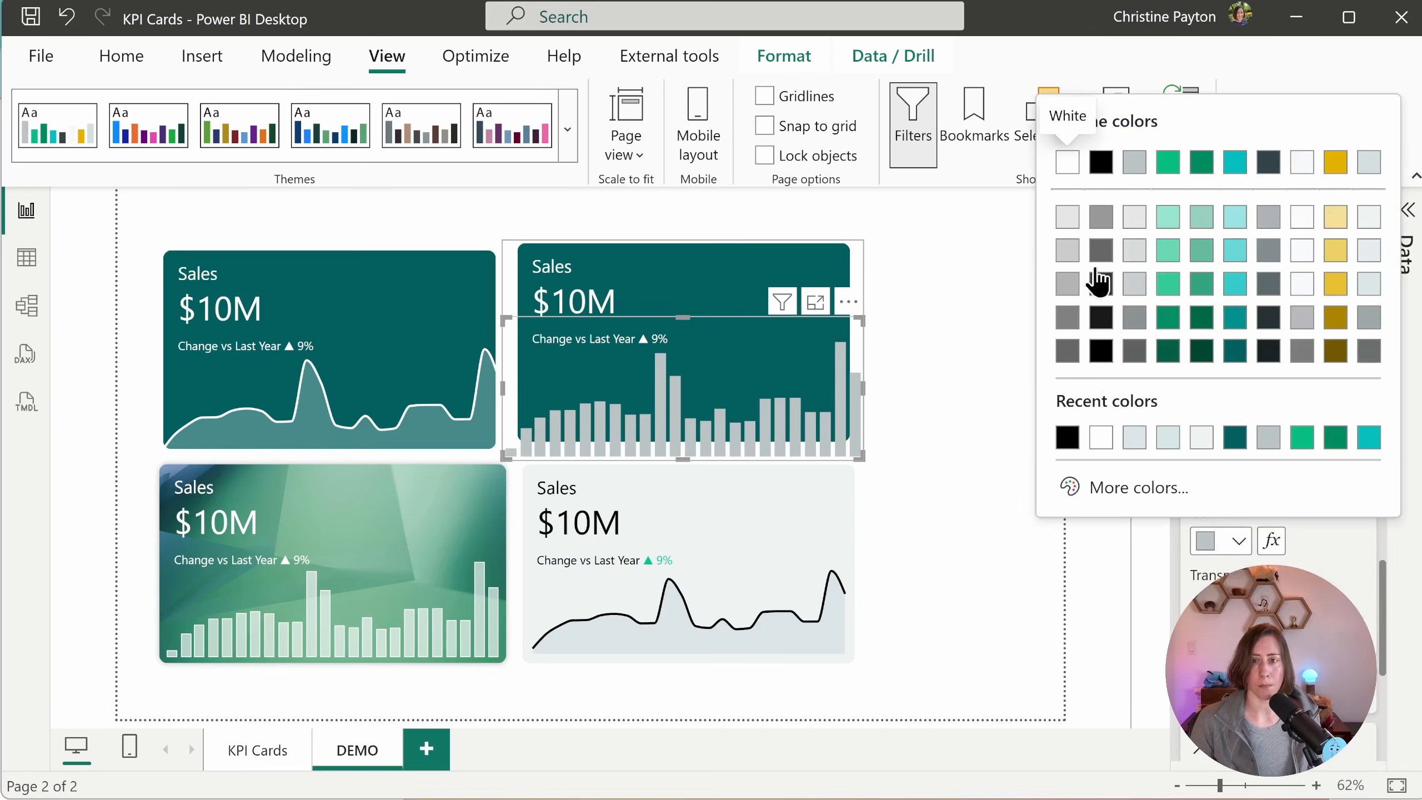
click(1100, 159)
drag(1267, 603, 1294, 603)
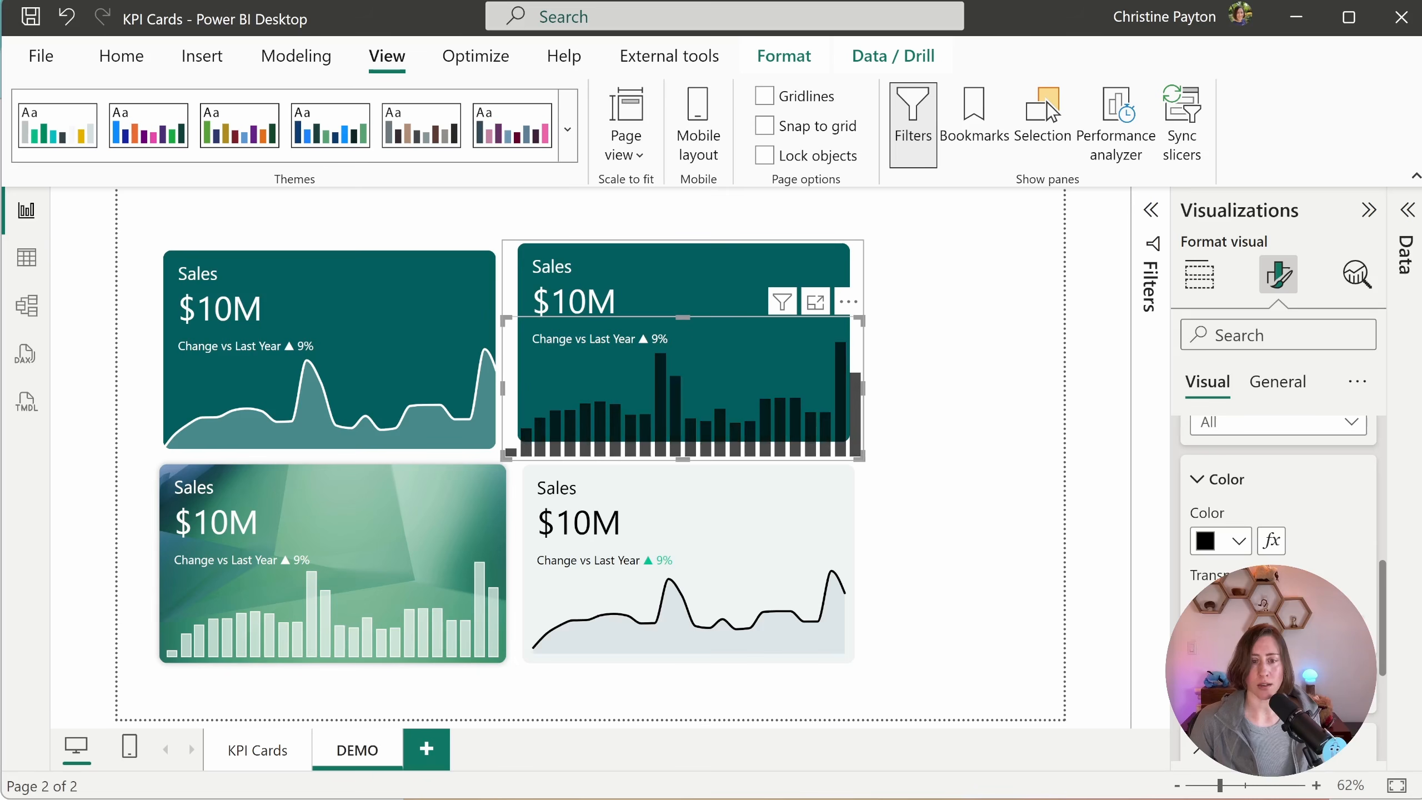
Step: Shrink the black column sparkline to fit inside its card and set the space between categories to 43%
drag(682, 460, 691, 445)
drag(505, 379, 519, 378)
drag(861, 385, 846, 383)
scroll(1360, 510, up, 10)
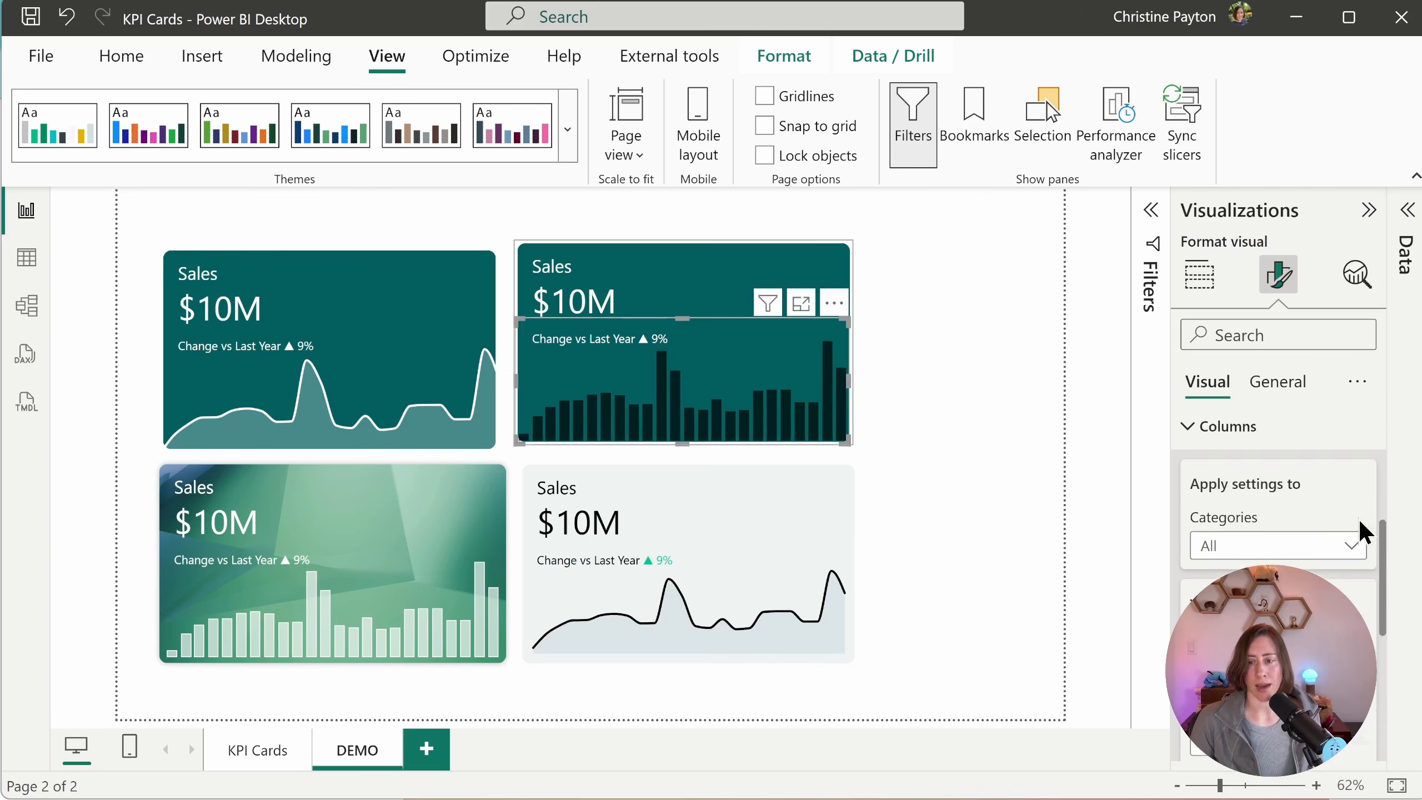
mouse_move(1382, 486)
mouse_down()
mouse_move(1394, 620)
mouse_move(1376, 643)
mouse_up()
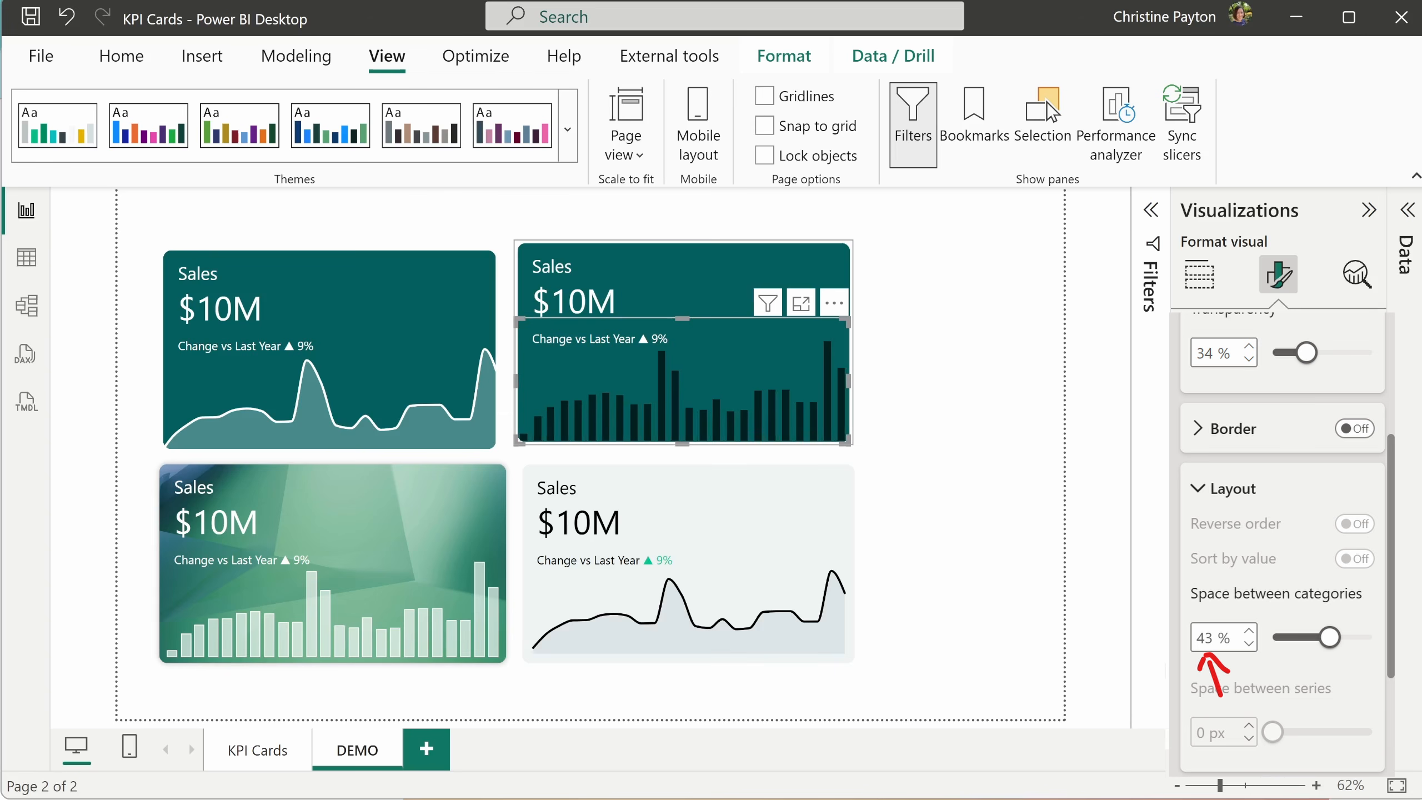
Step: Change the shape of the black-column Sales card from rounded to Rectangle
click(681, 264)
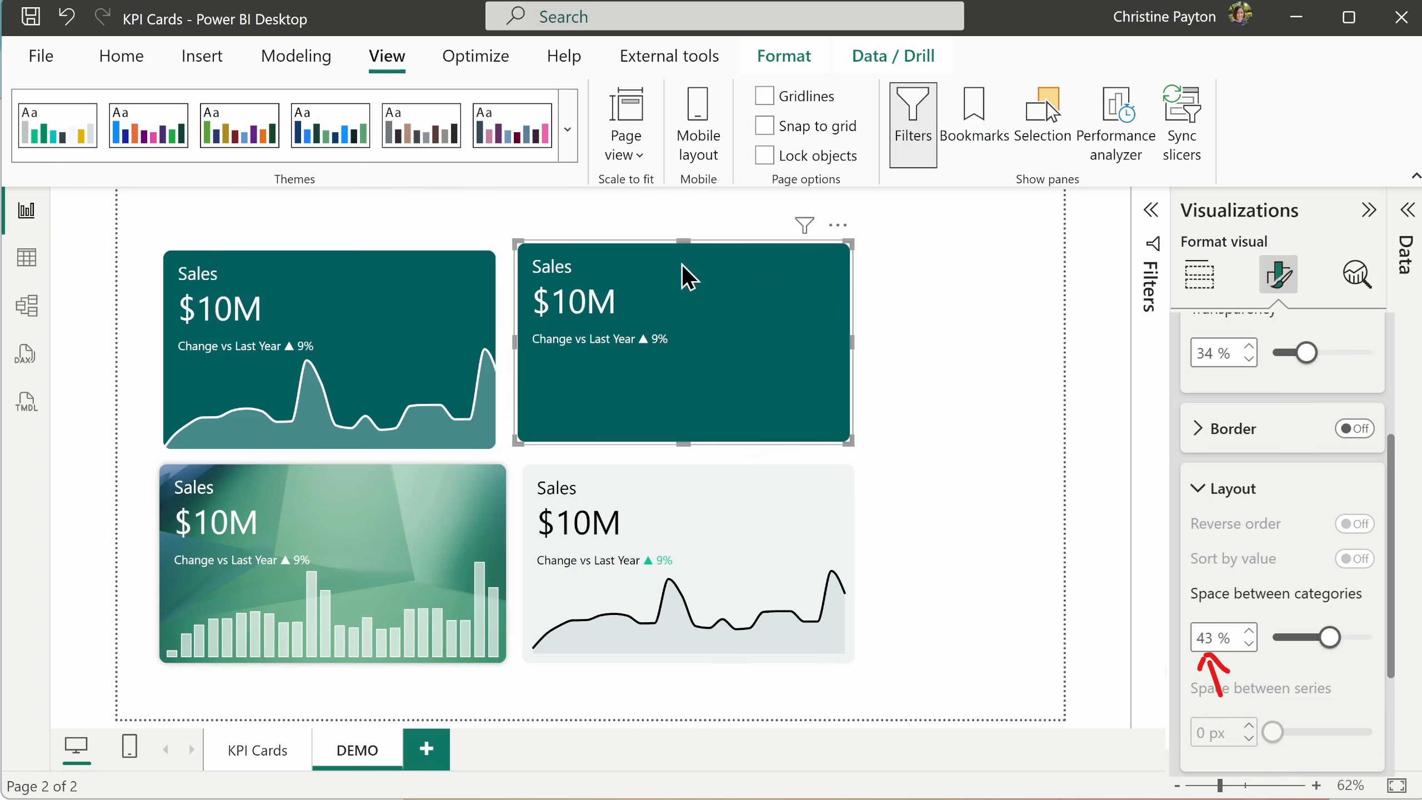
click(1248, 521)
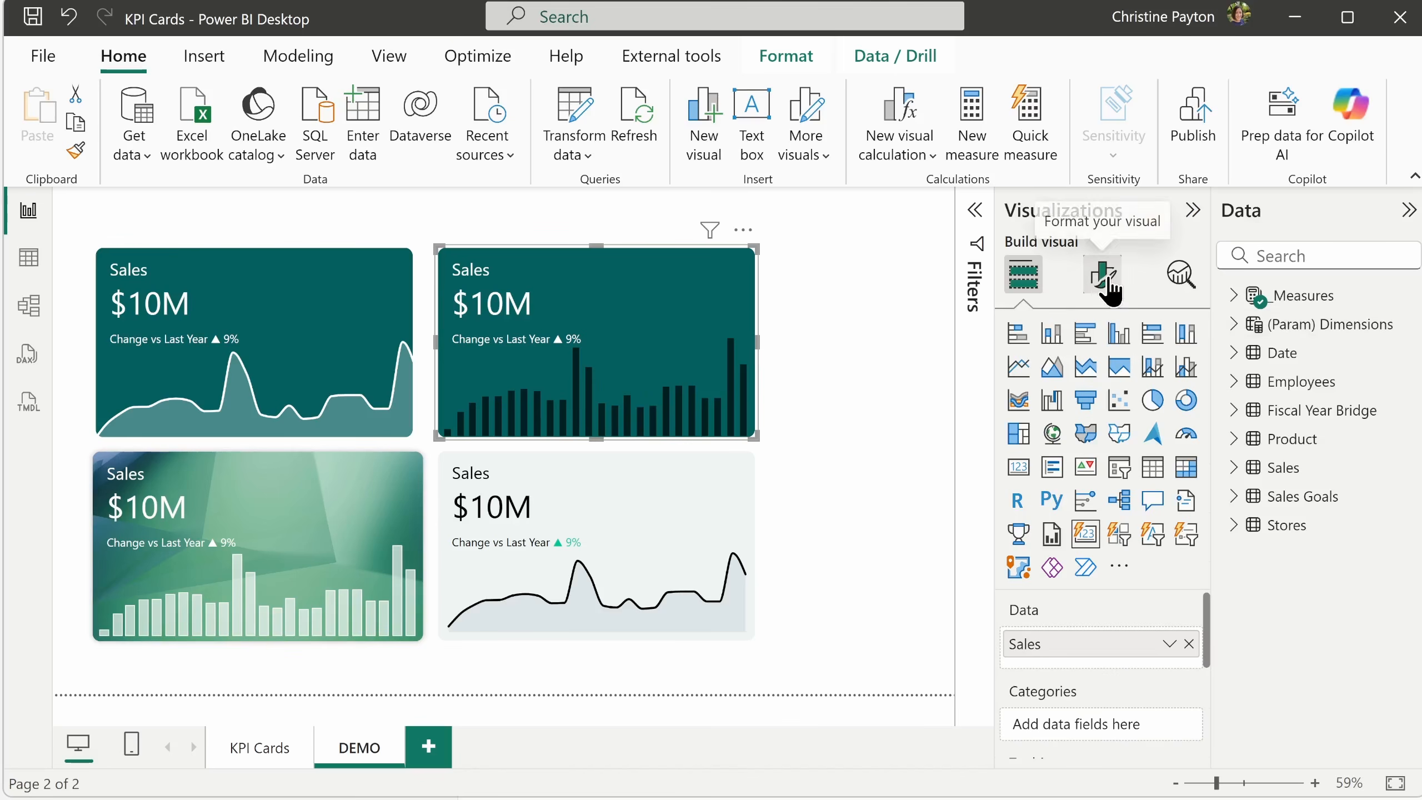
click(1101, 274)
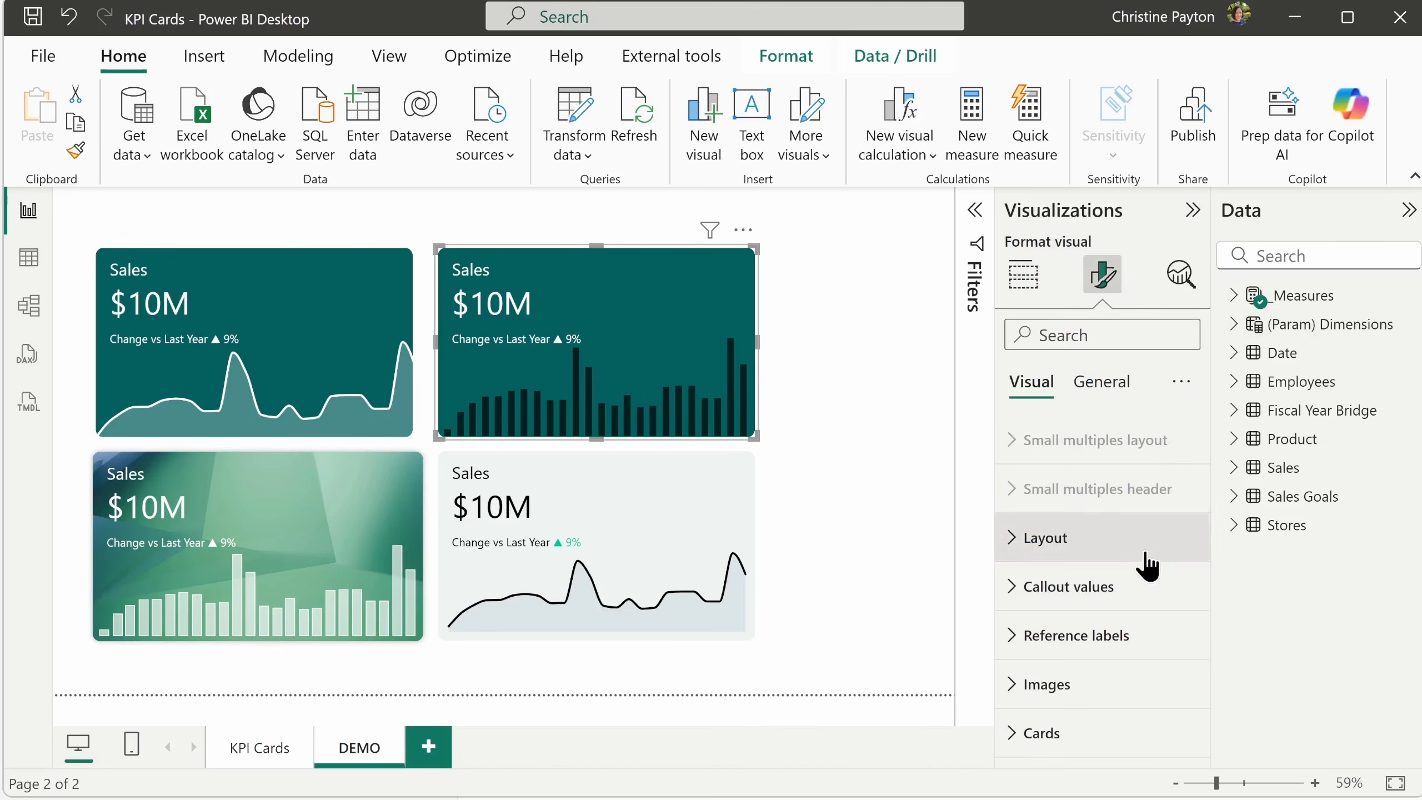
click(1041, 734)
scroll(1145, 577, down, 5)
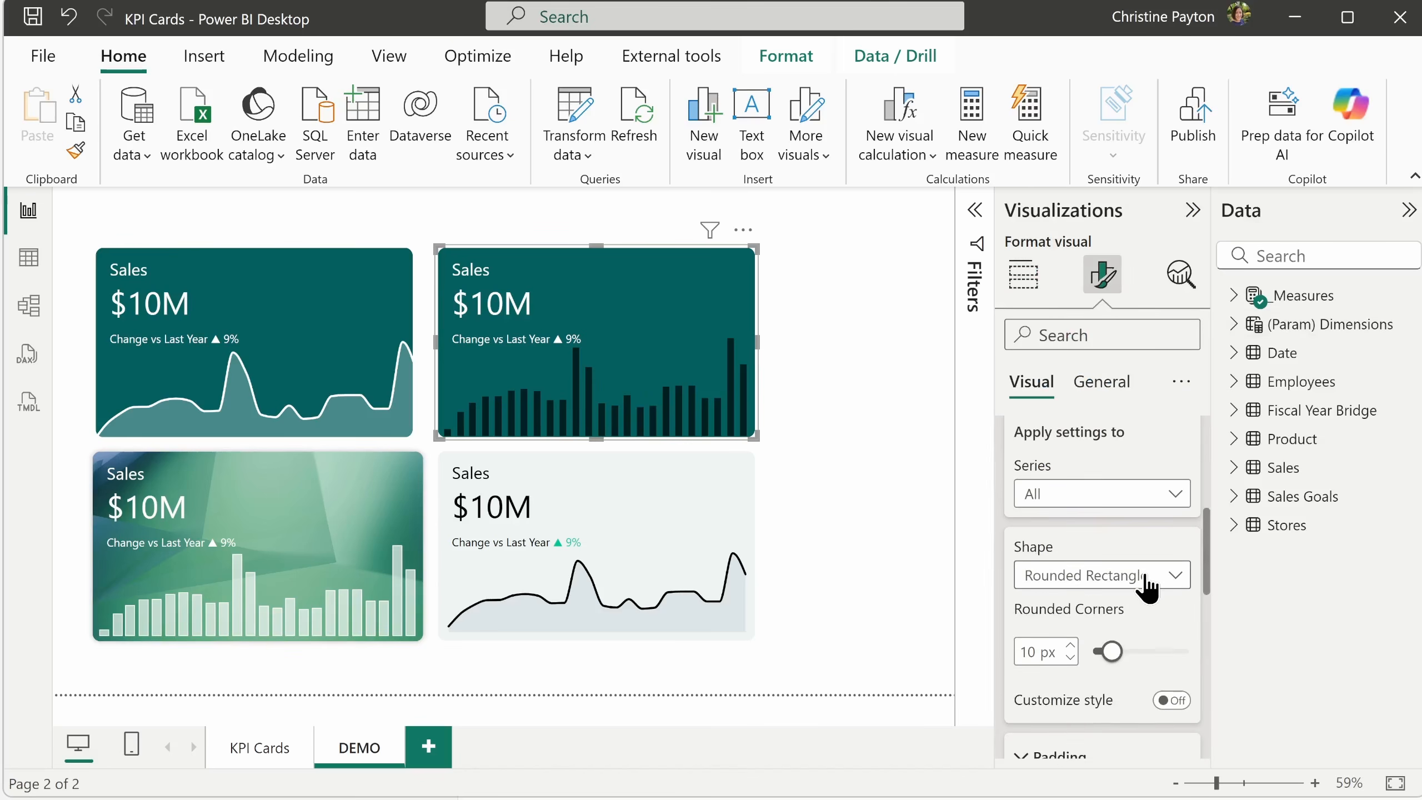
click(1175, 578)
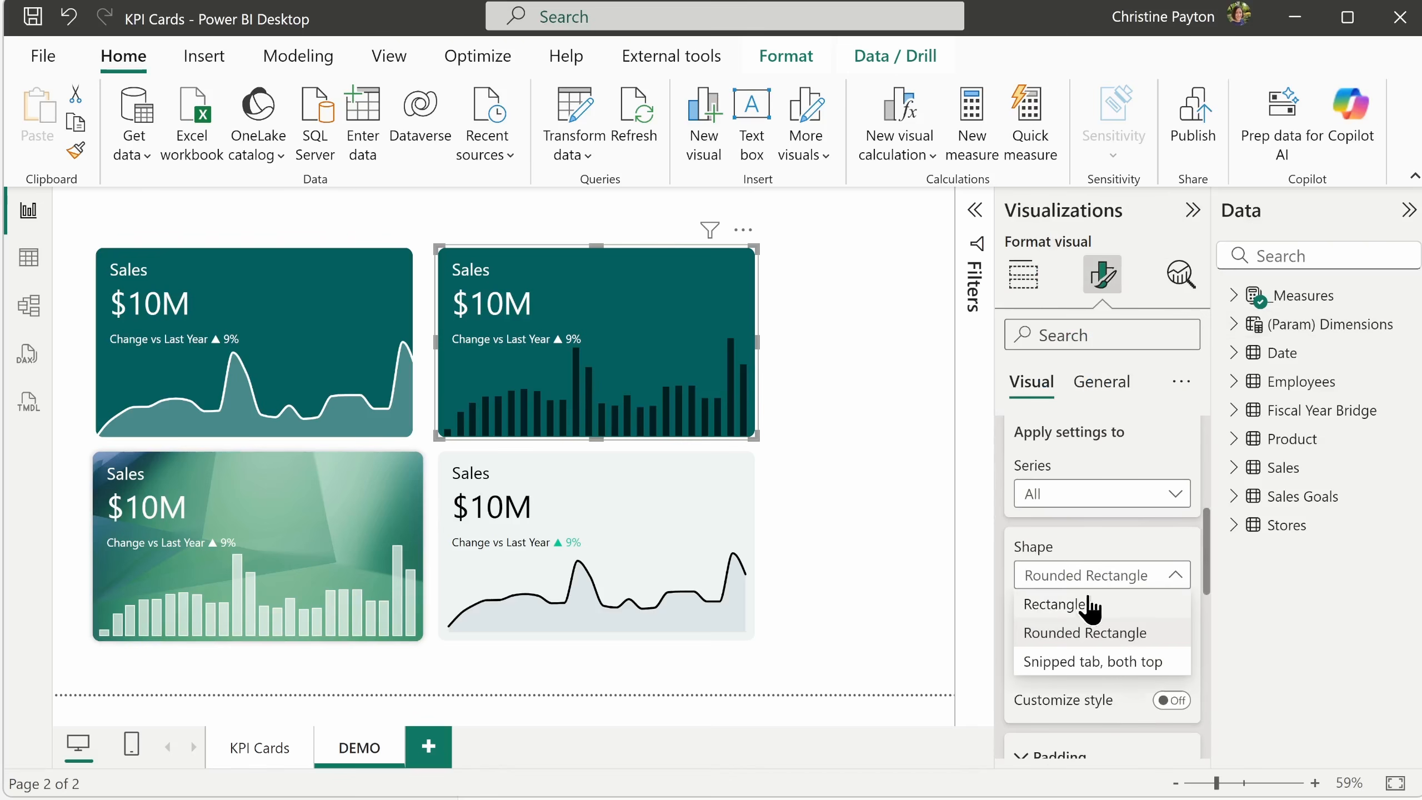
click(1148, 605)
Step: Turn on the rectangular card's border and make it solid black with 34% transparency
scroll(1063, 548, up, 5)
click(1099, 532)
scroll(1099, 524, down, 7)
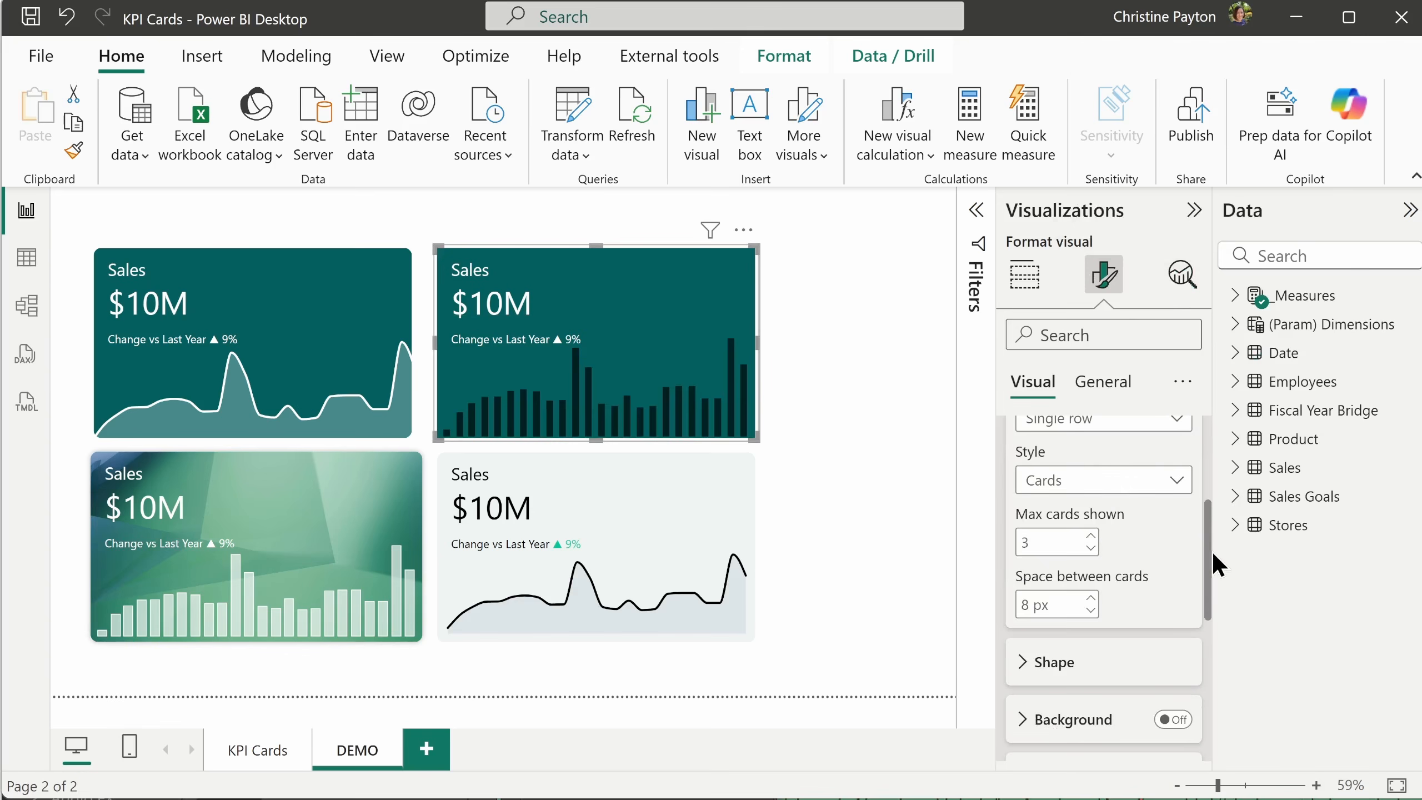
click(1176, 624)
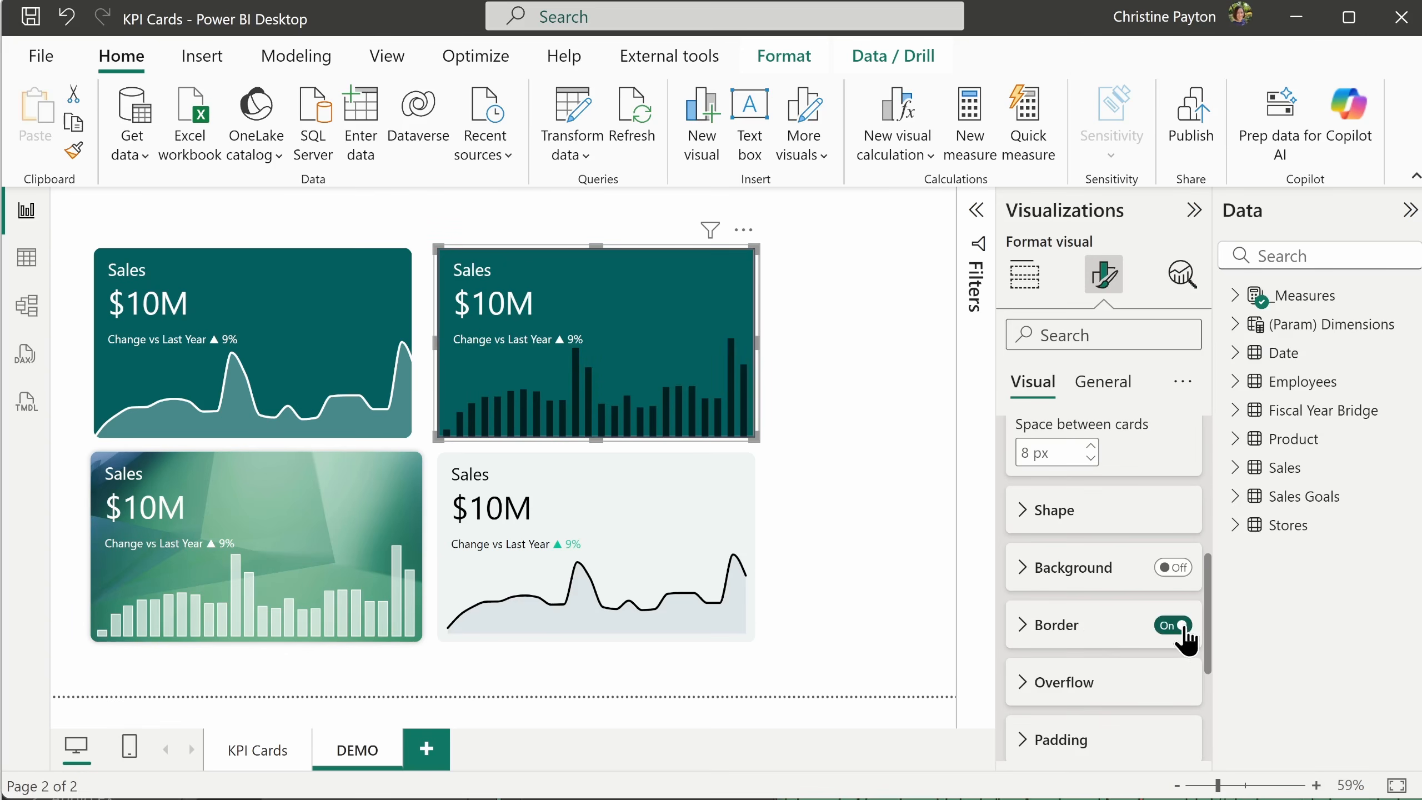
click(1200, 630)
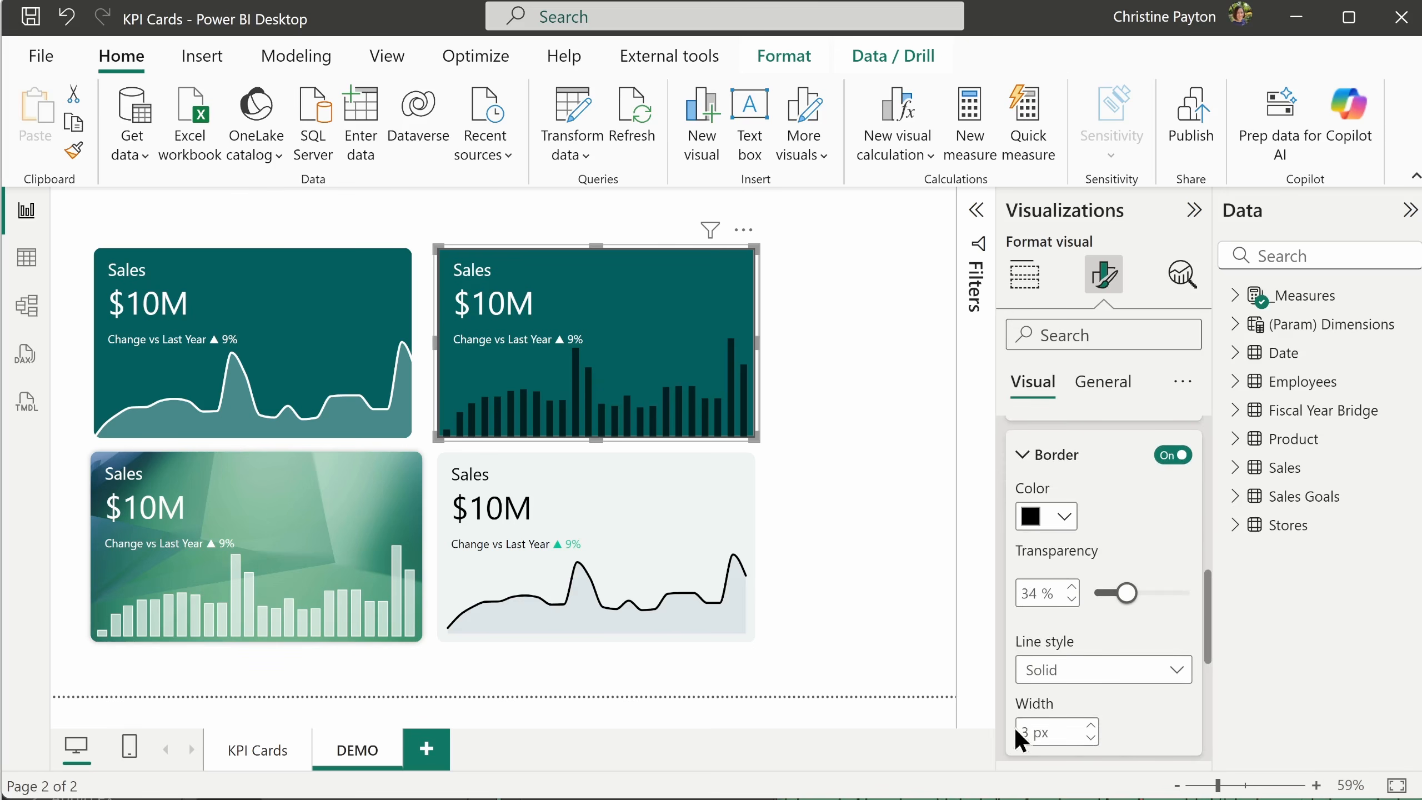
Step: Set the rectangular card's callout value and its Sales label to black
drag(1210, 604, 1209, 687)
click(1146, 660)
drag(1208, 591, 1210, 654)
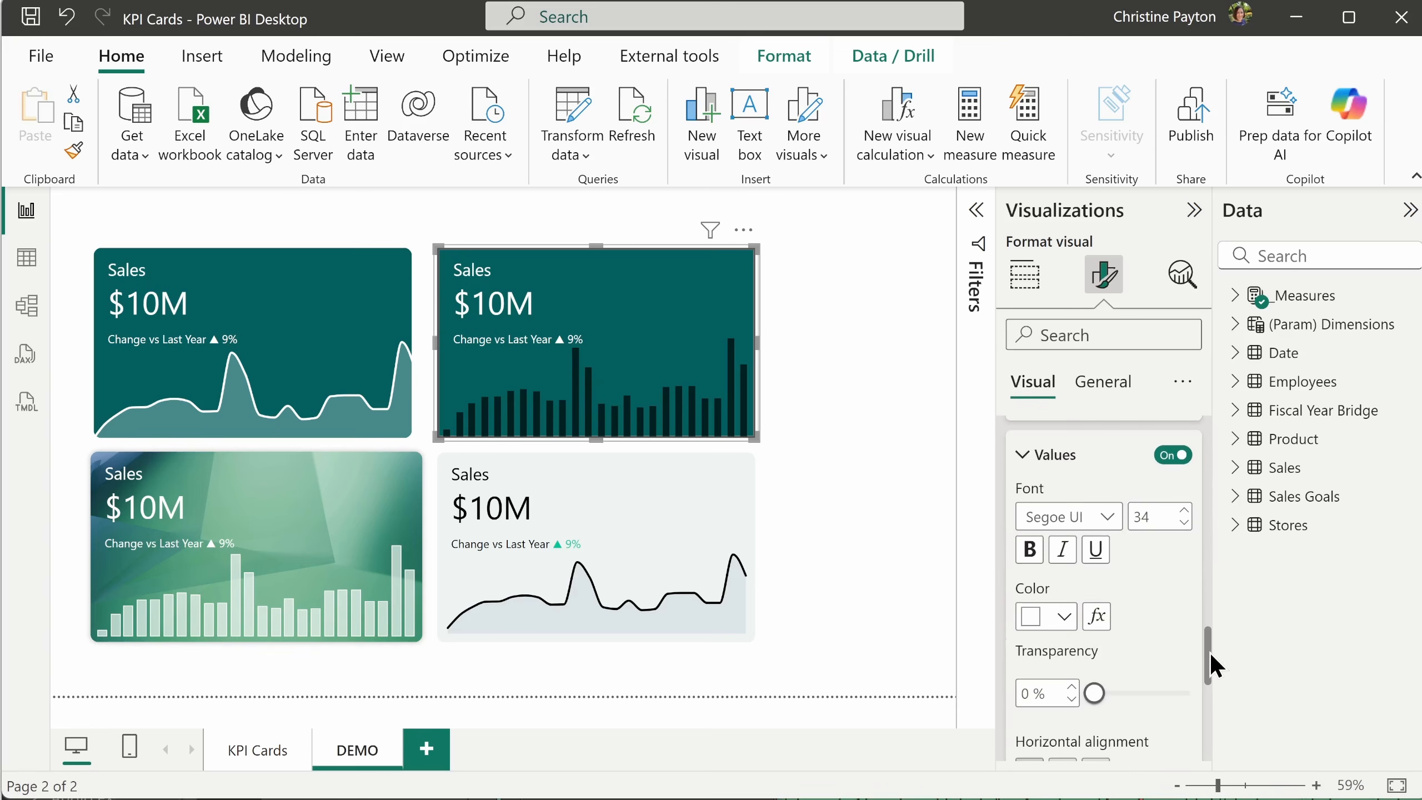
click(1050, 613)
click(1084, 236)
drag(1206, 659, 1212, 734)
click(1052, 587)
click(1063, 556)
click(1084, 177)
click(1069, 616)
Step: Set the Change vs Last Year reference label's title and value to black
drag(1208, 637, 1209, 718)
click(1068, 641)
click(1085, 255)
click(1063, 727)
click(1062, 530)
click(1084, 152)
Step: Add the pexels-codioful gradient photo as the rectangular card's background image and set its image fit to Fit
click(1145, 326)
text(background)
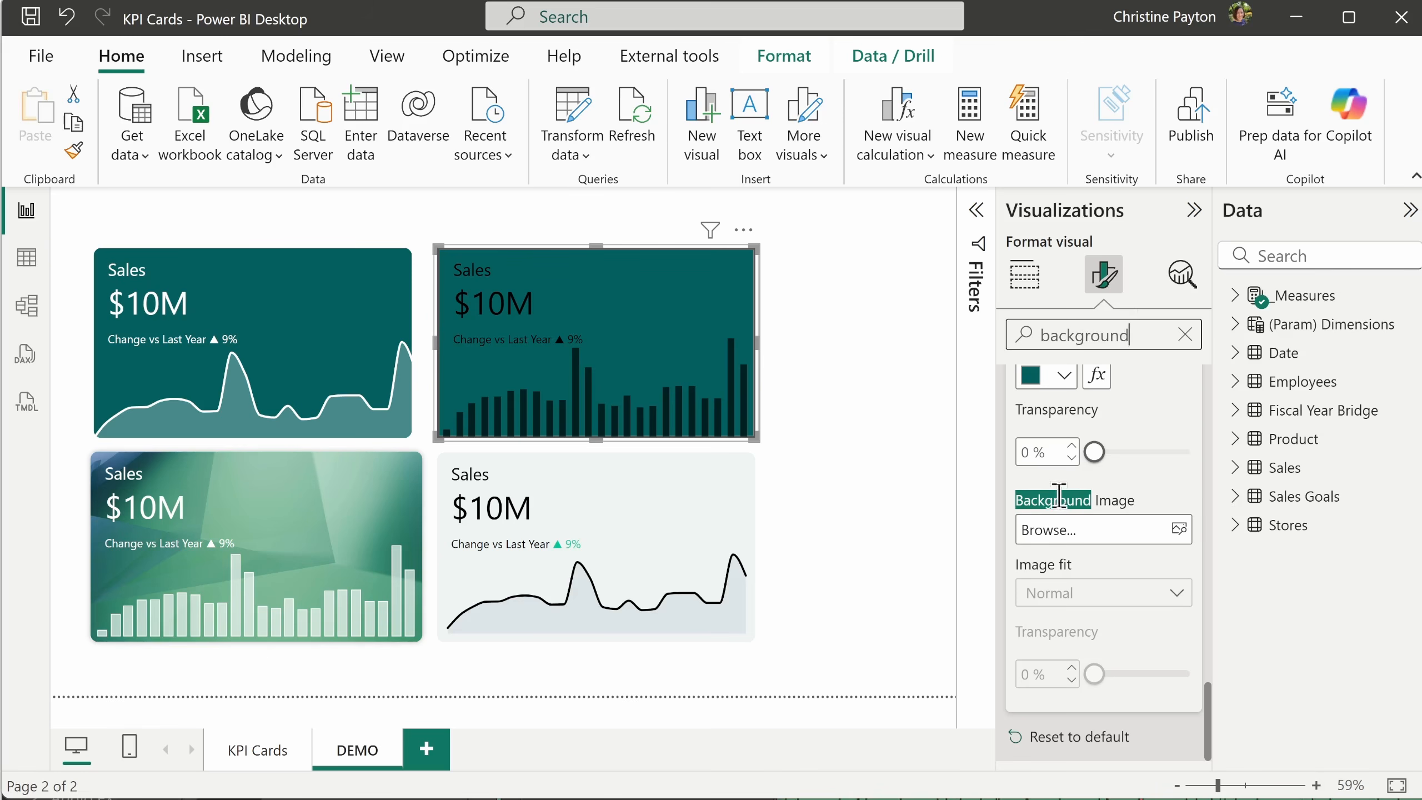
click(1180, 528)
double_click(627, 301)
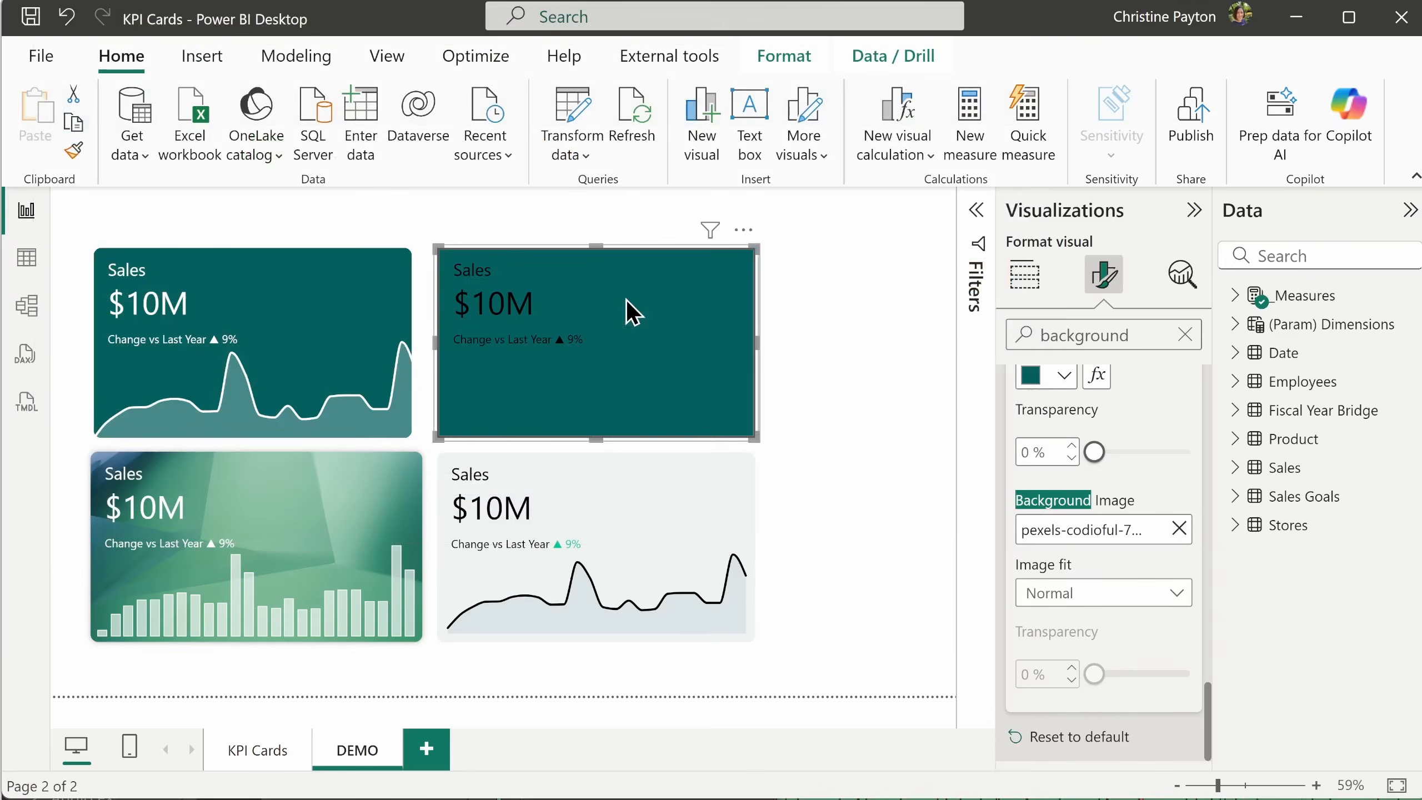
click(1133, 594)
click(1097, 649)
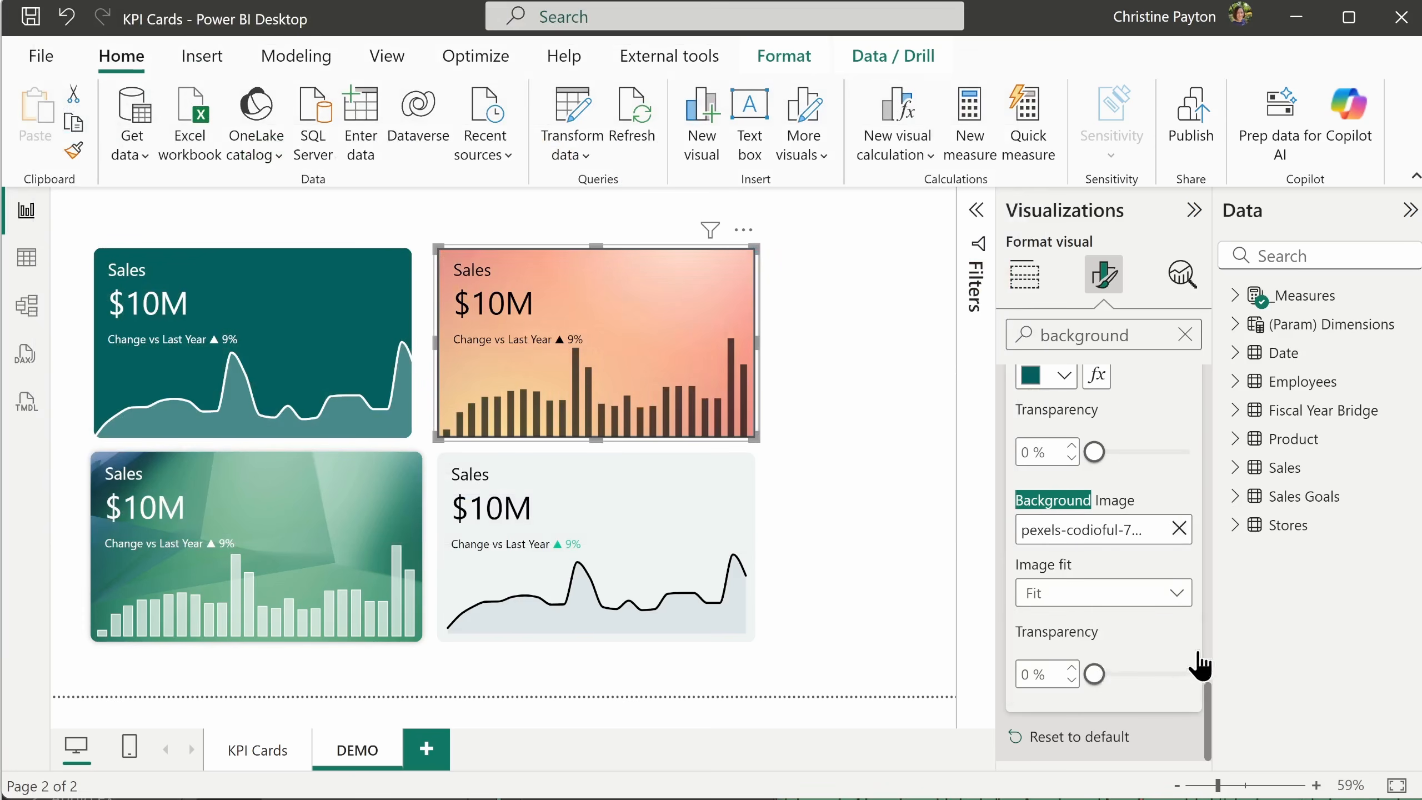